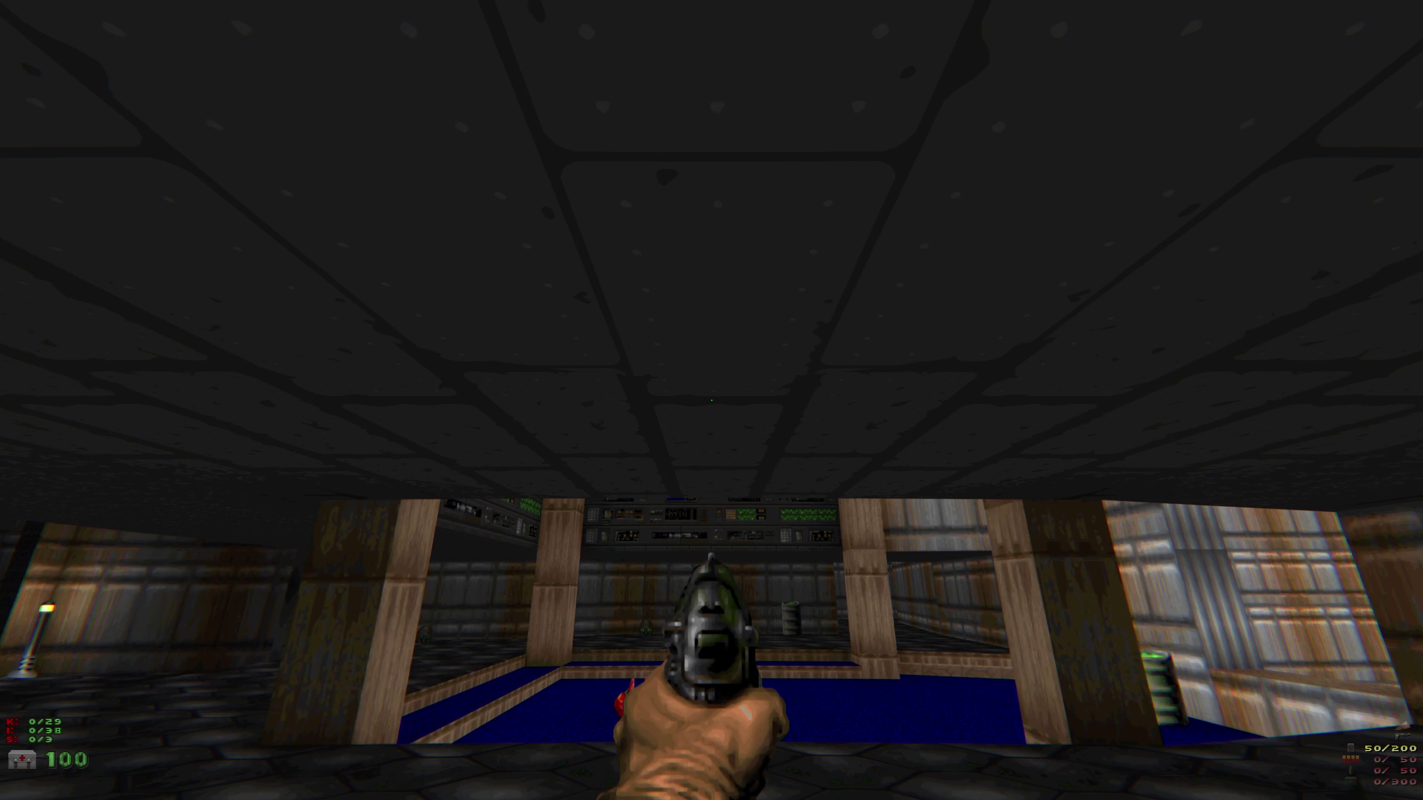
Drop down the GZDoom console over the E1M1 Hangar view.
key(grave)
text(map e1m2)
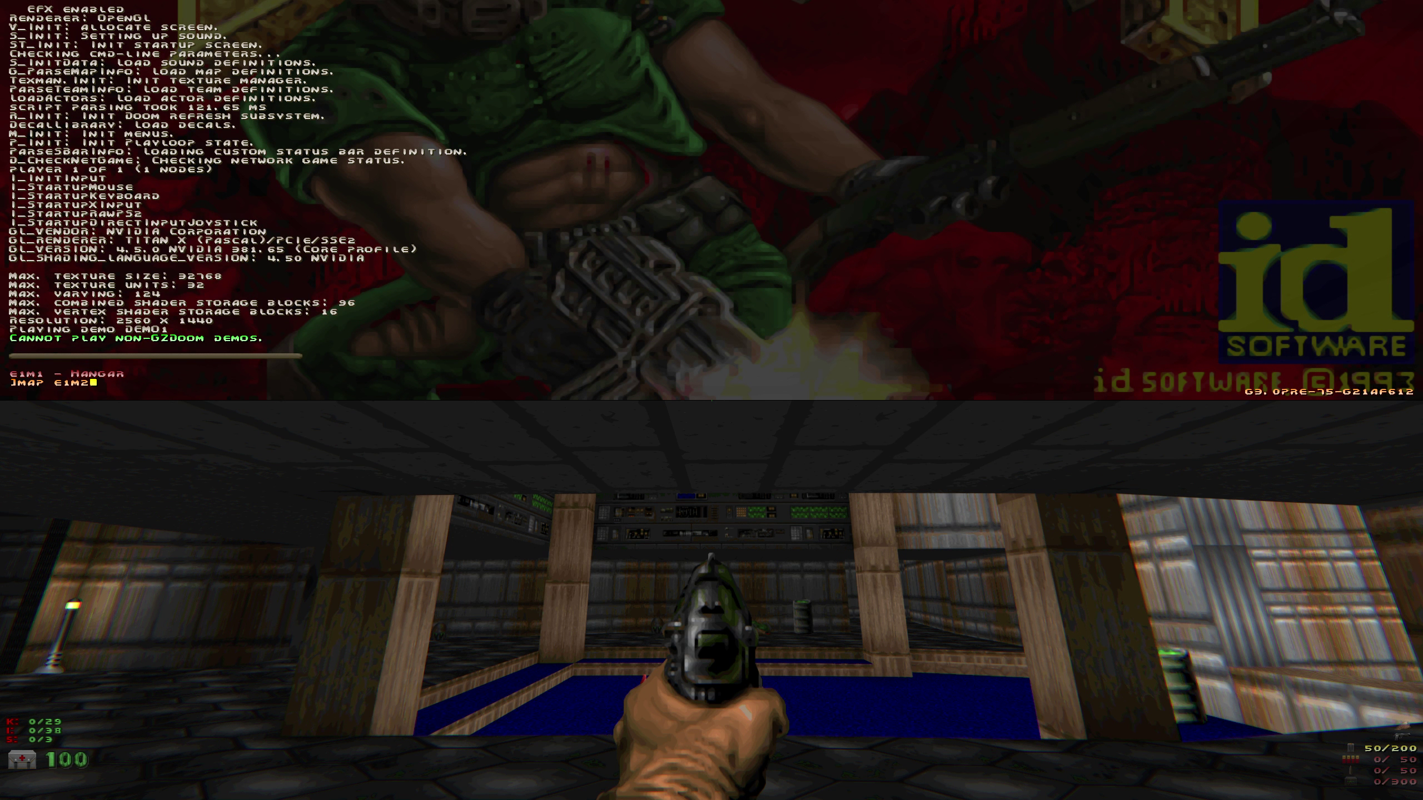
Load the Nuclear Plant level with the 'map e1m2' console command.
key(Return)
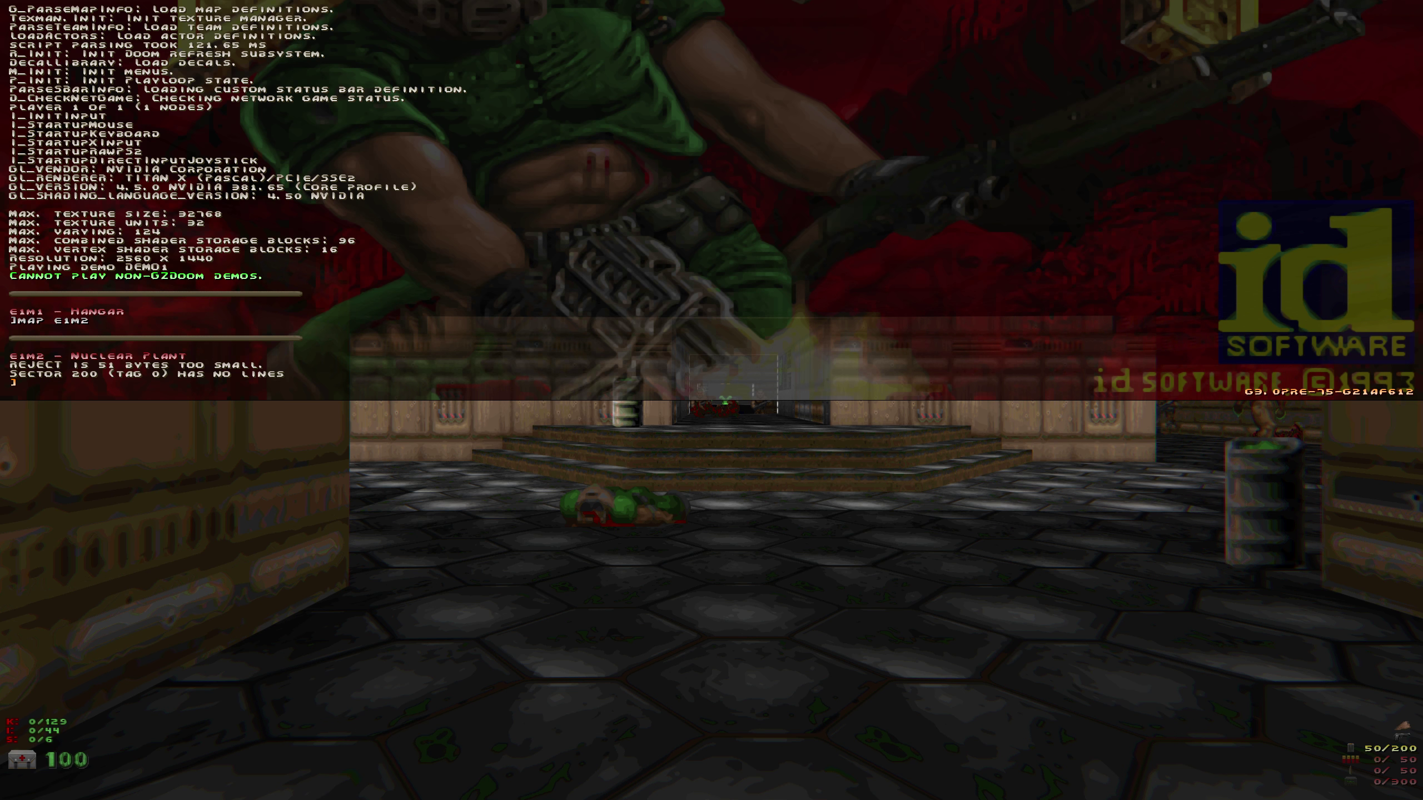
Close the console and kill the two zombies near the starting hall's stairs.
key(grave)
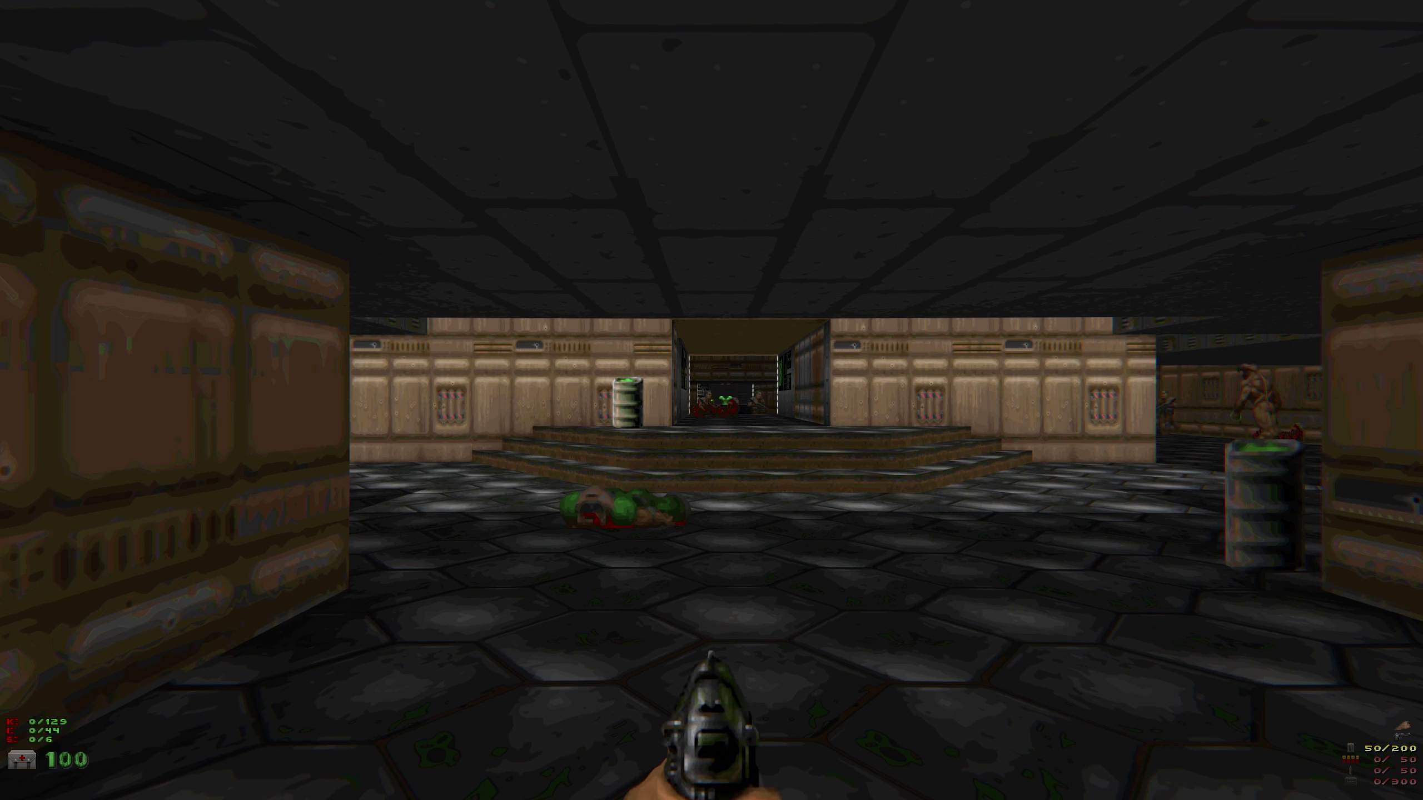
key(Right)
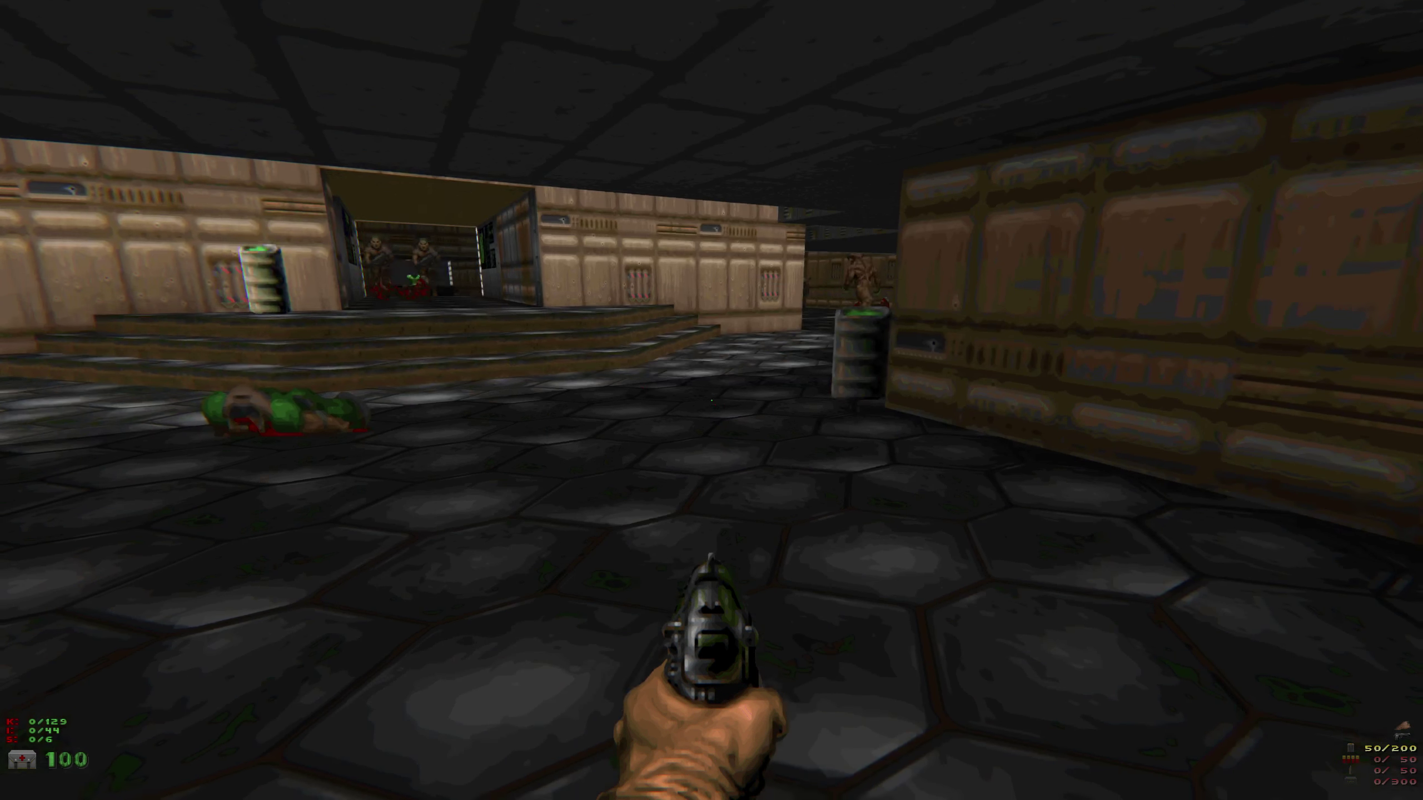
key(Left)
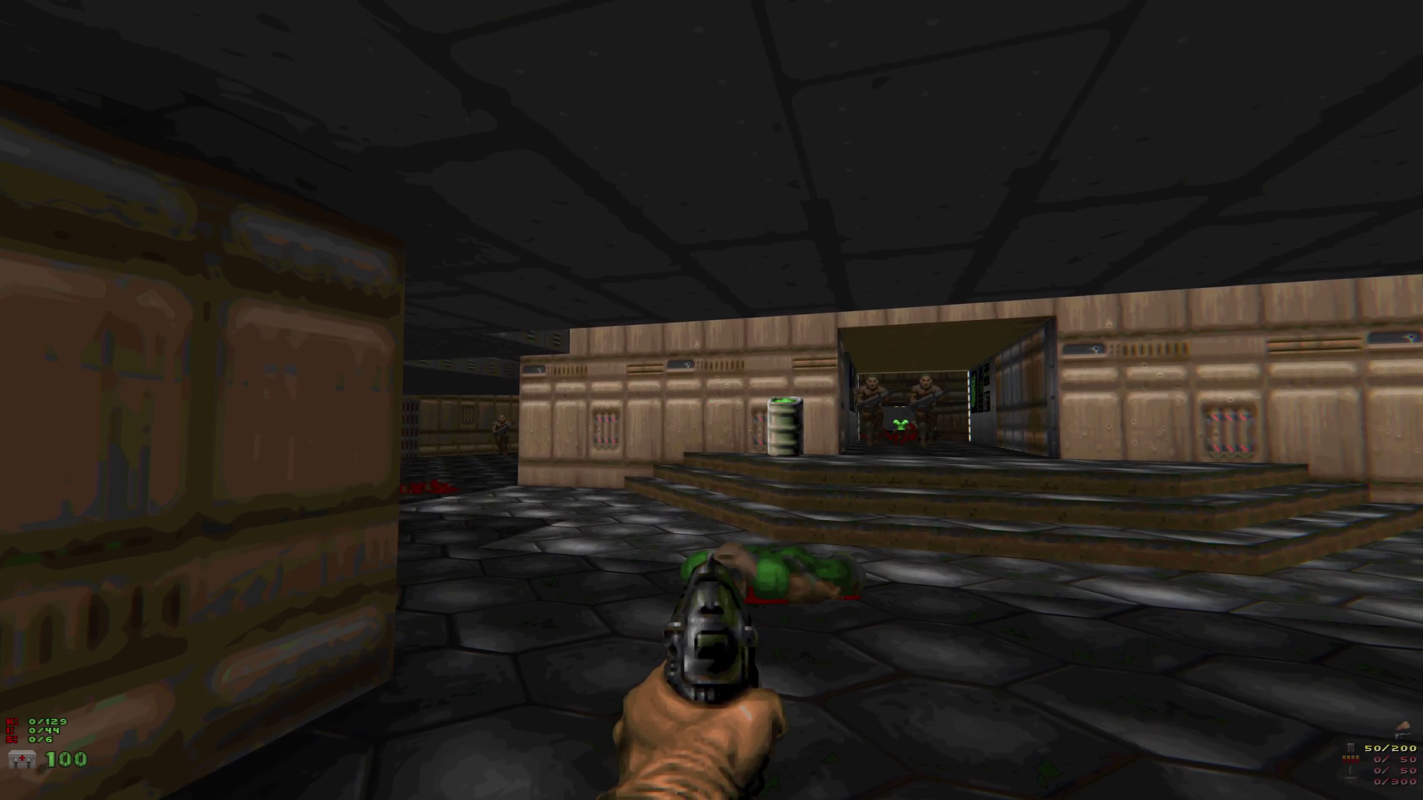
key(Down)
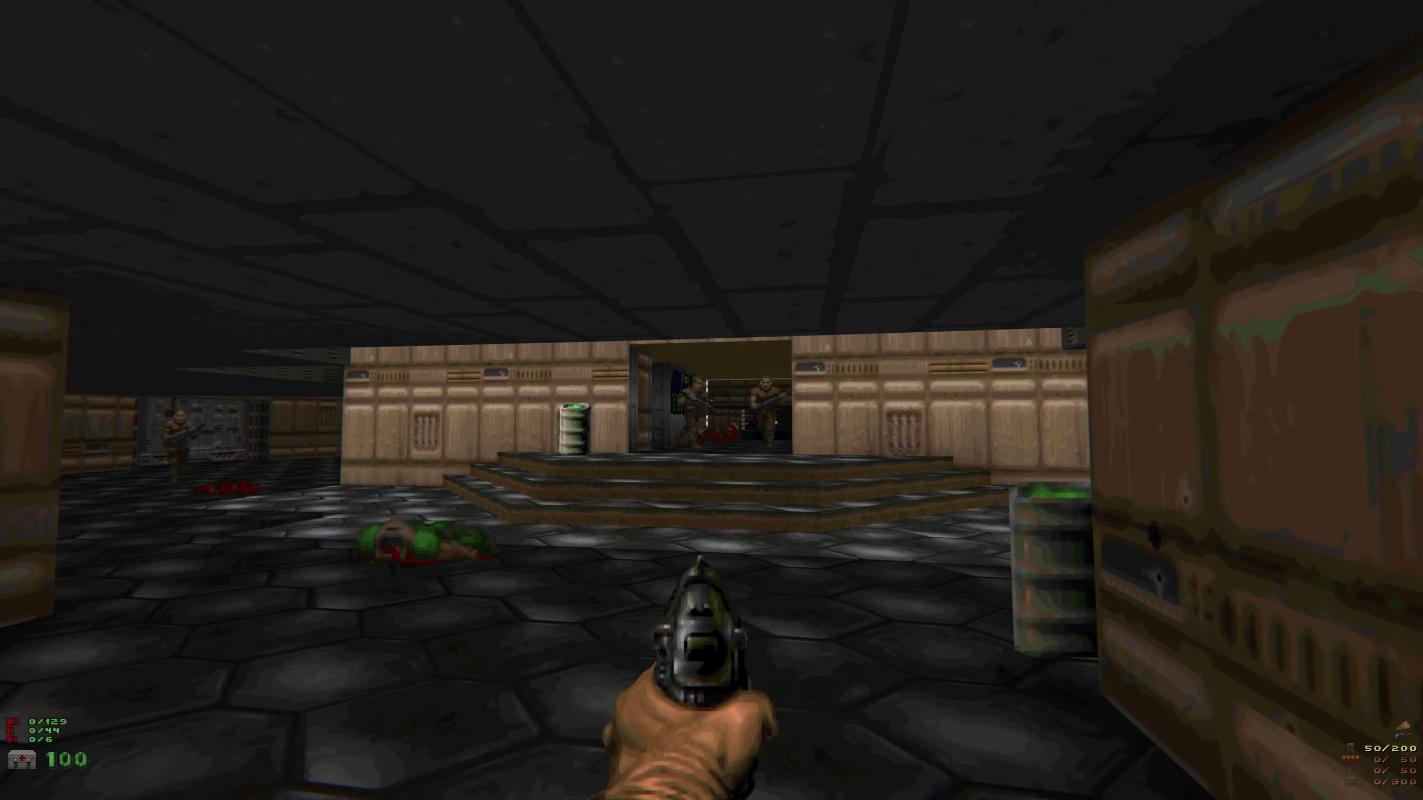
key(ctrl)
key(ctrl)
key(ctrl)
key(Down)
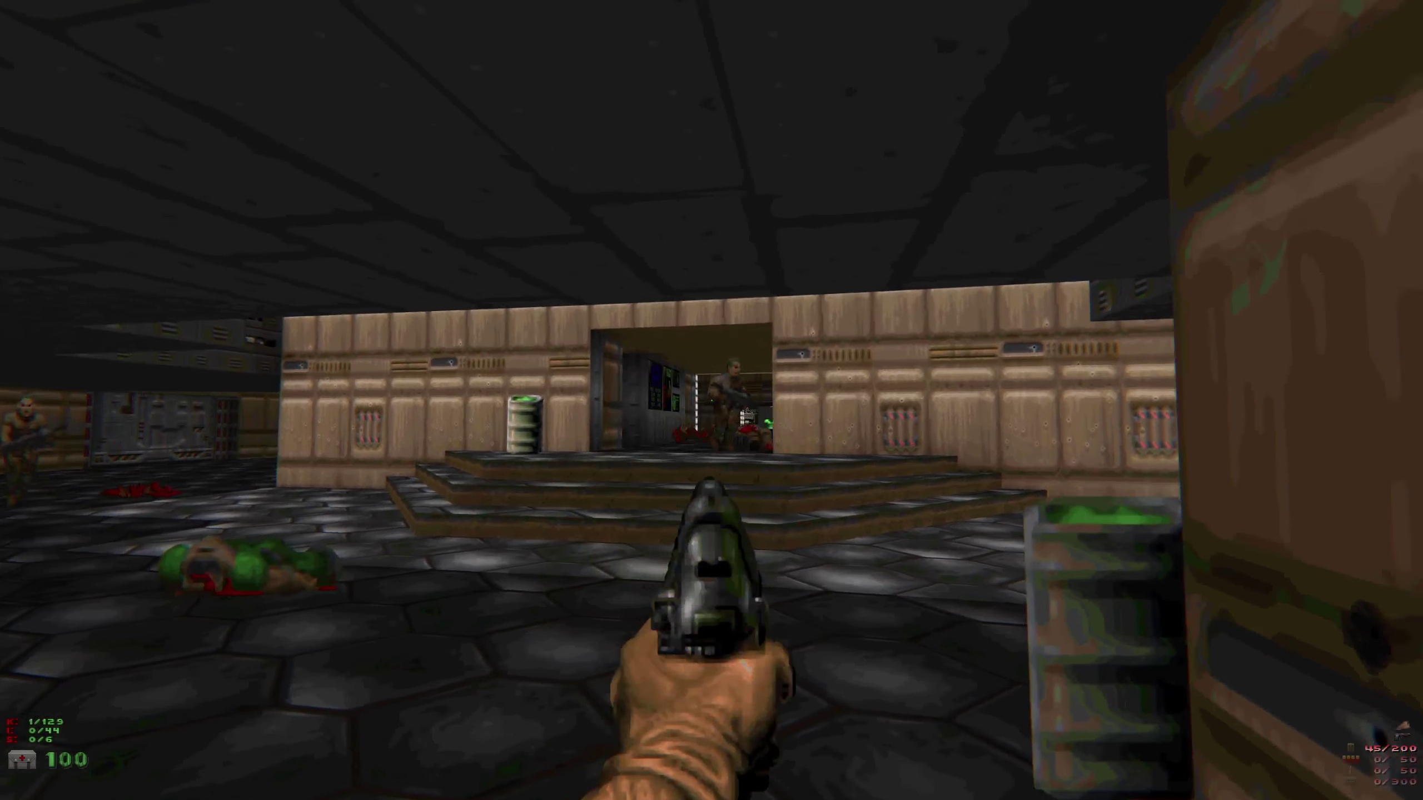
key(Up)
Kill the corridor zombieman and the wall-side zombie, grabbing their dropped clips.
key(Left)
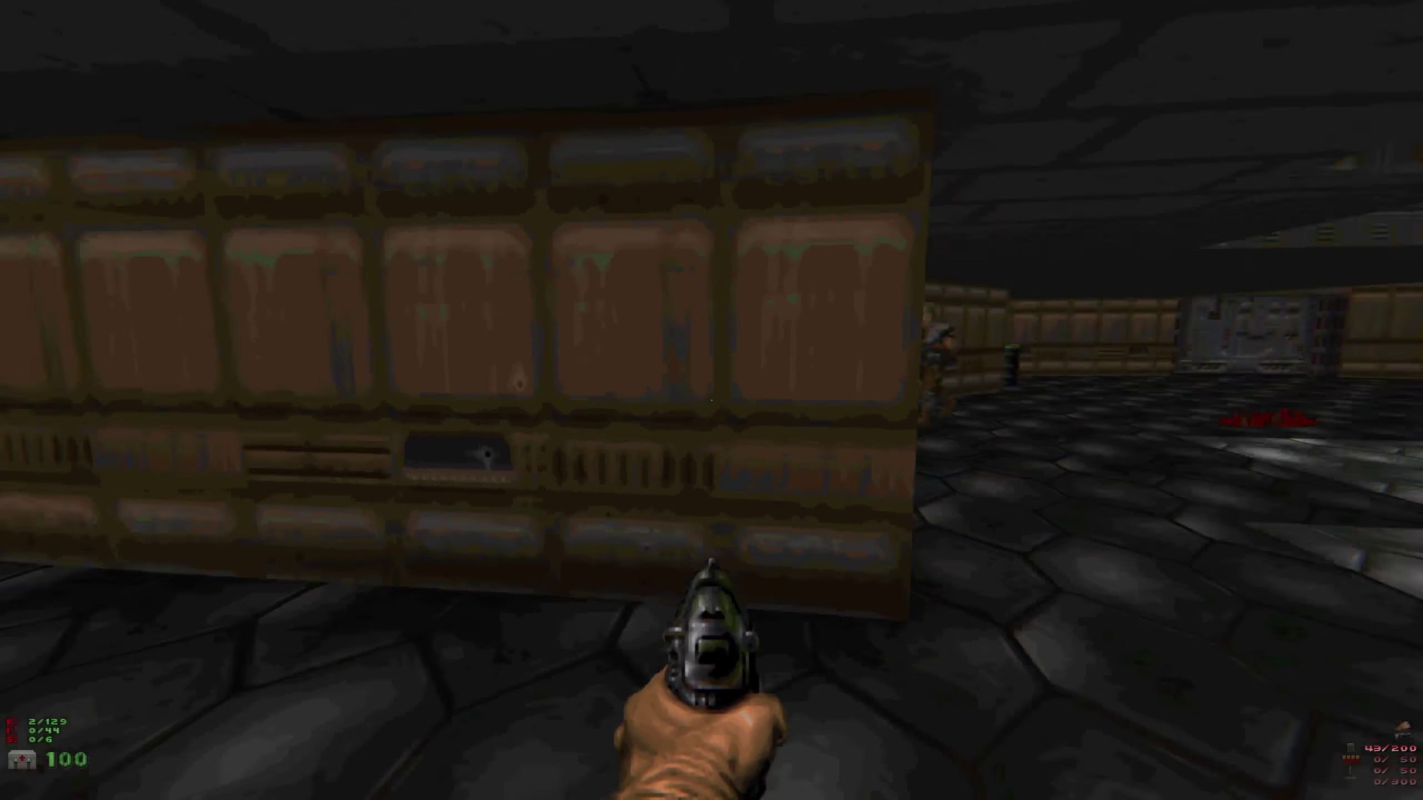
key(ctrl)
key(ctrl)
key(Right)
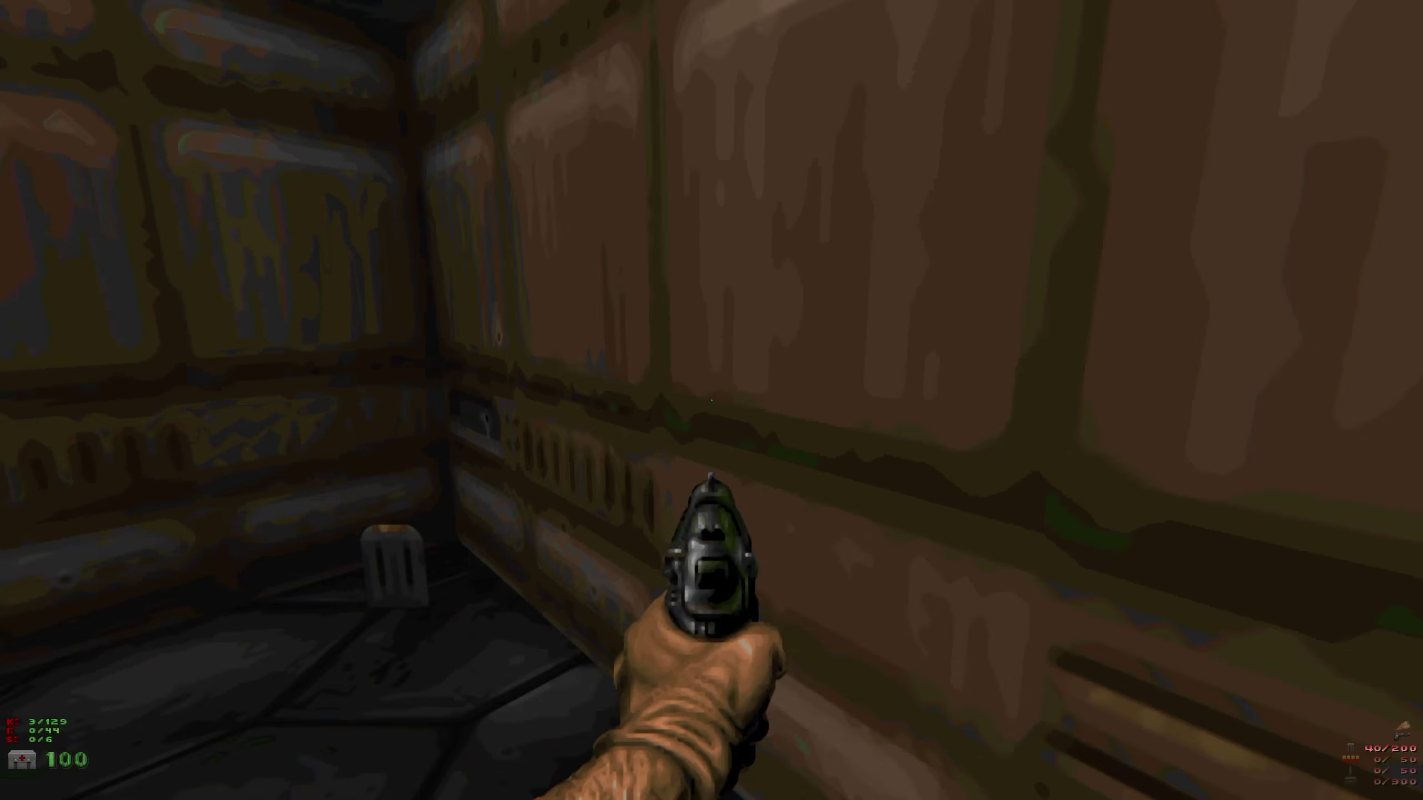
key(Up)
key(Left)
key(Left)
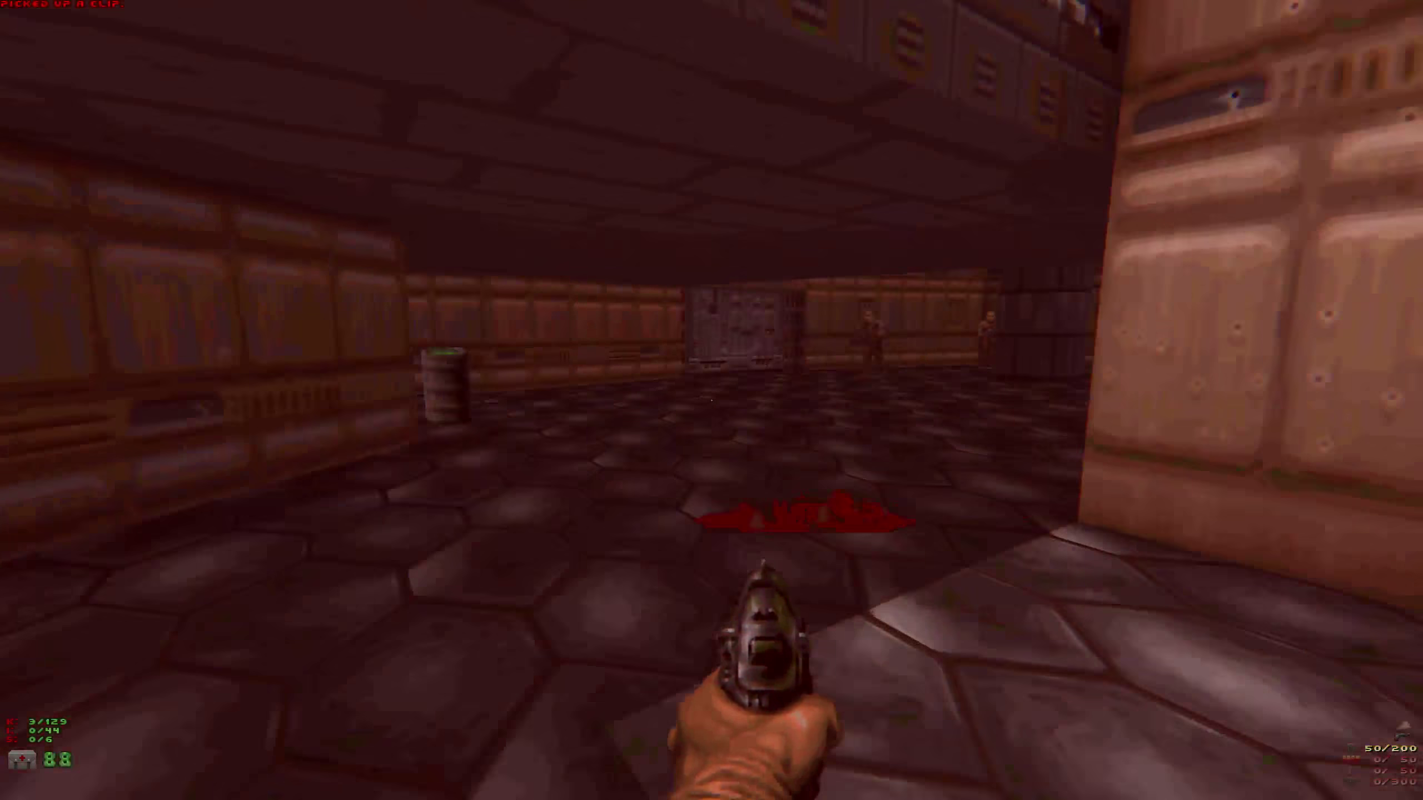
key(Left)
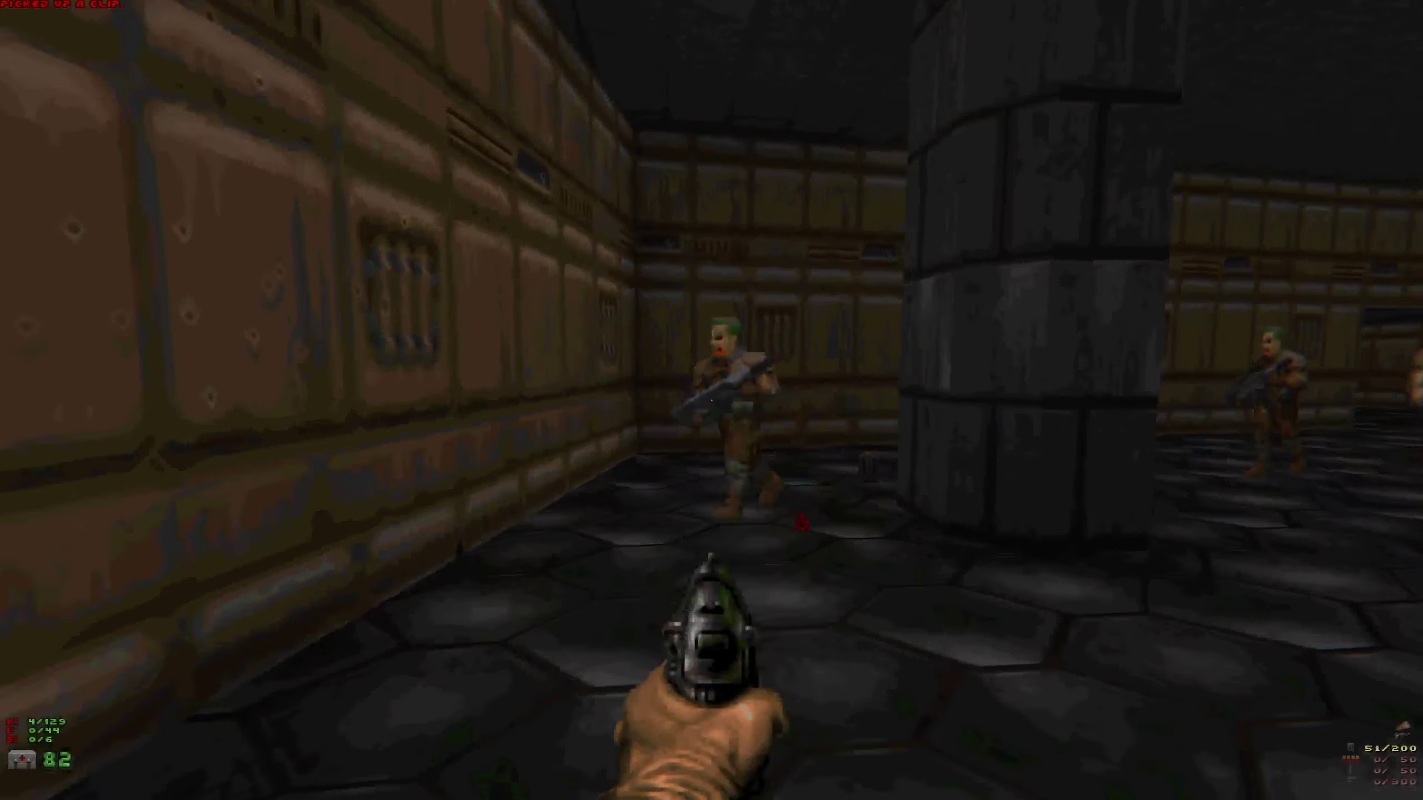
key(Up)
key(ctrl)
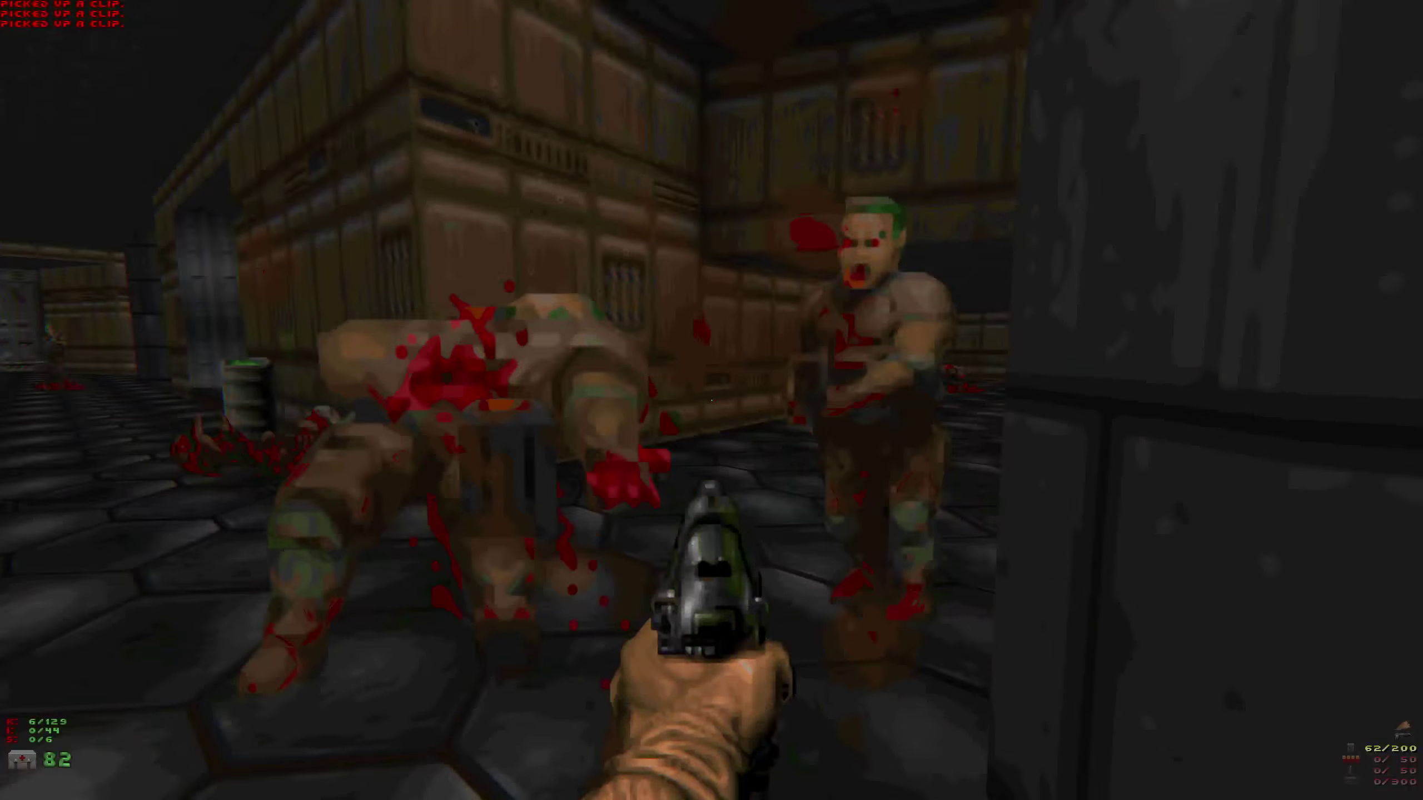
Shoot down the zombies in the lit room one by one.
key(Left)
key(ctrl)
key(Left)
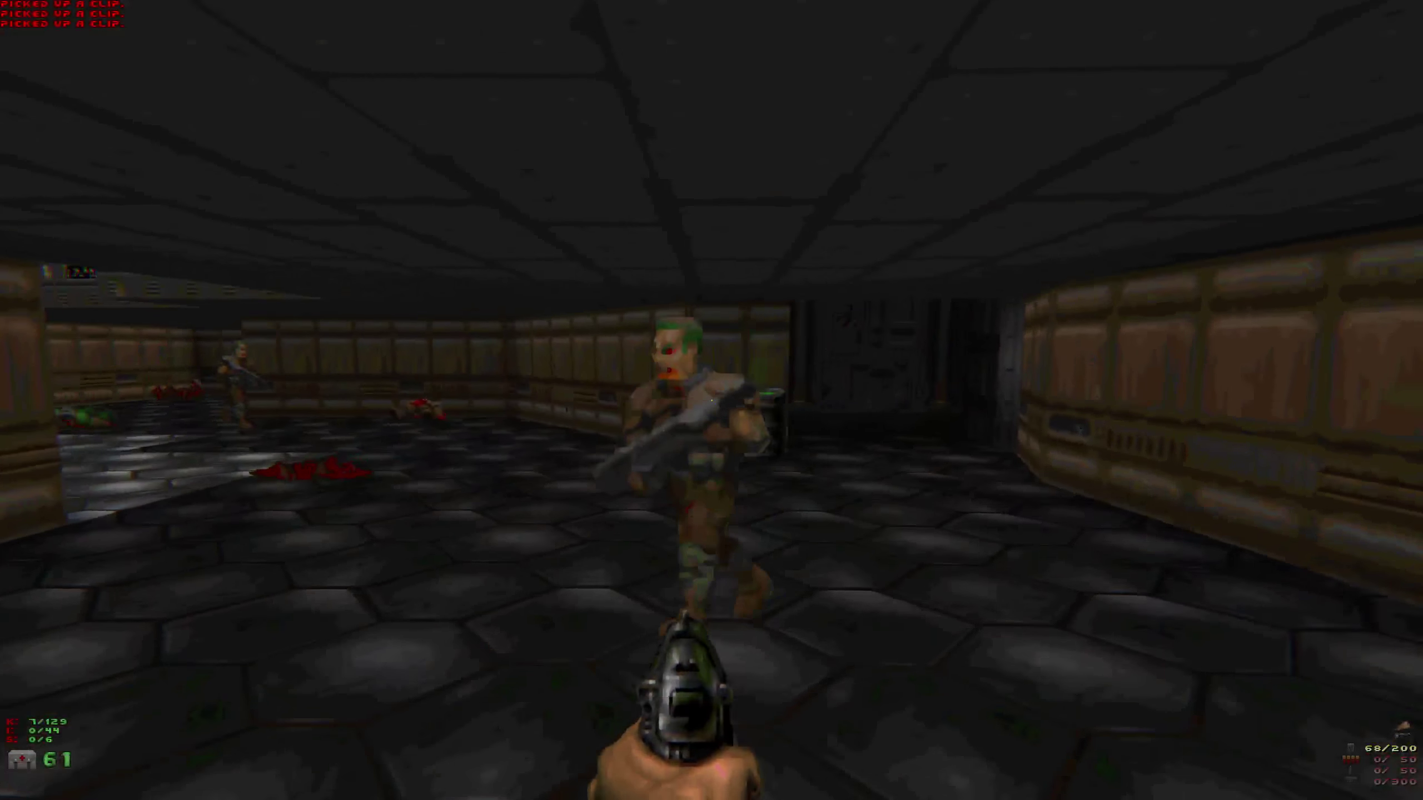
key(Left)
key(ctrl)
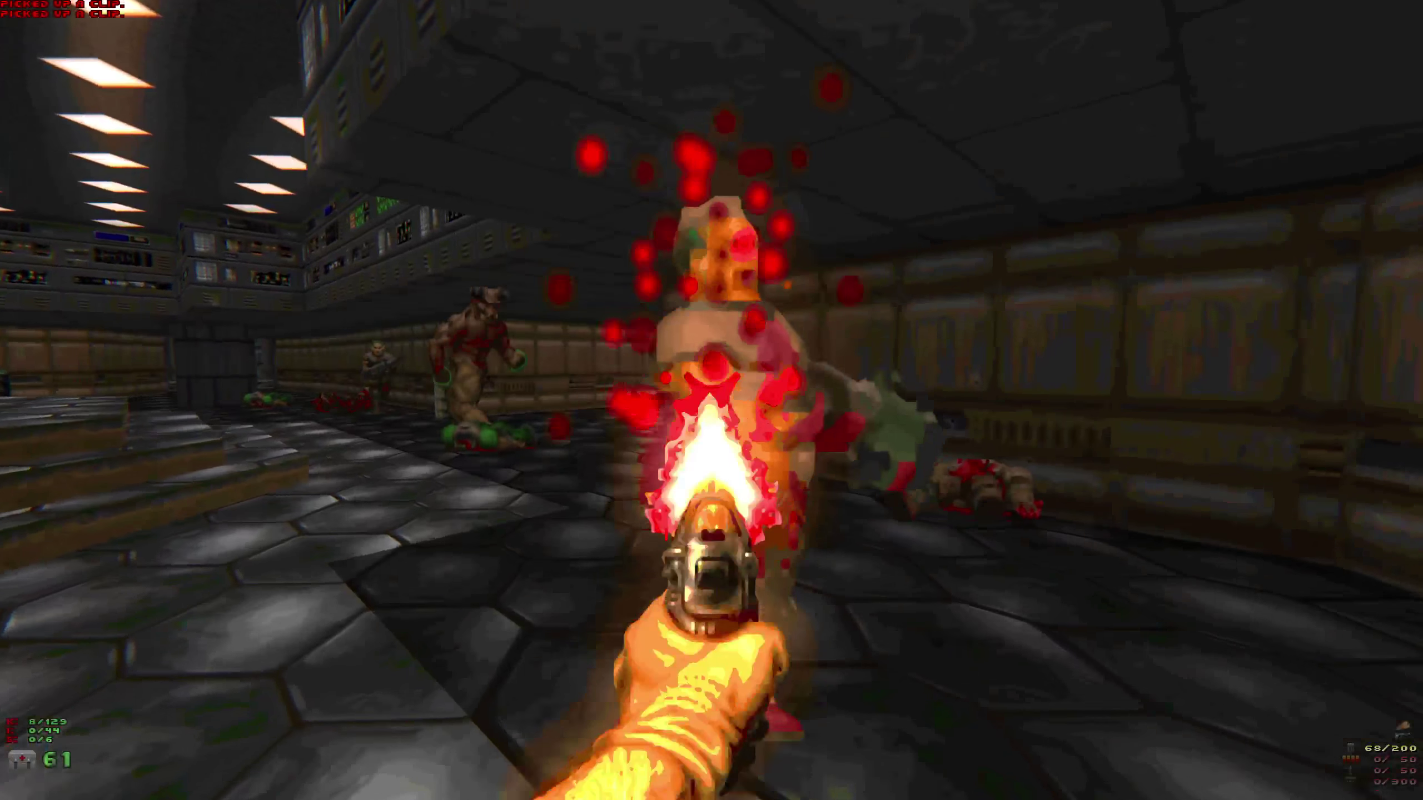
key(Left)
key(ctrl)
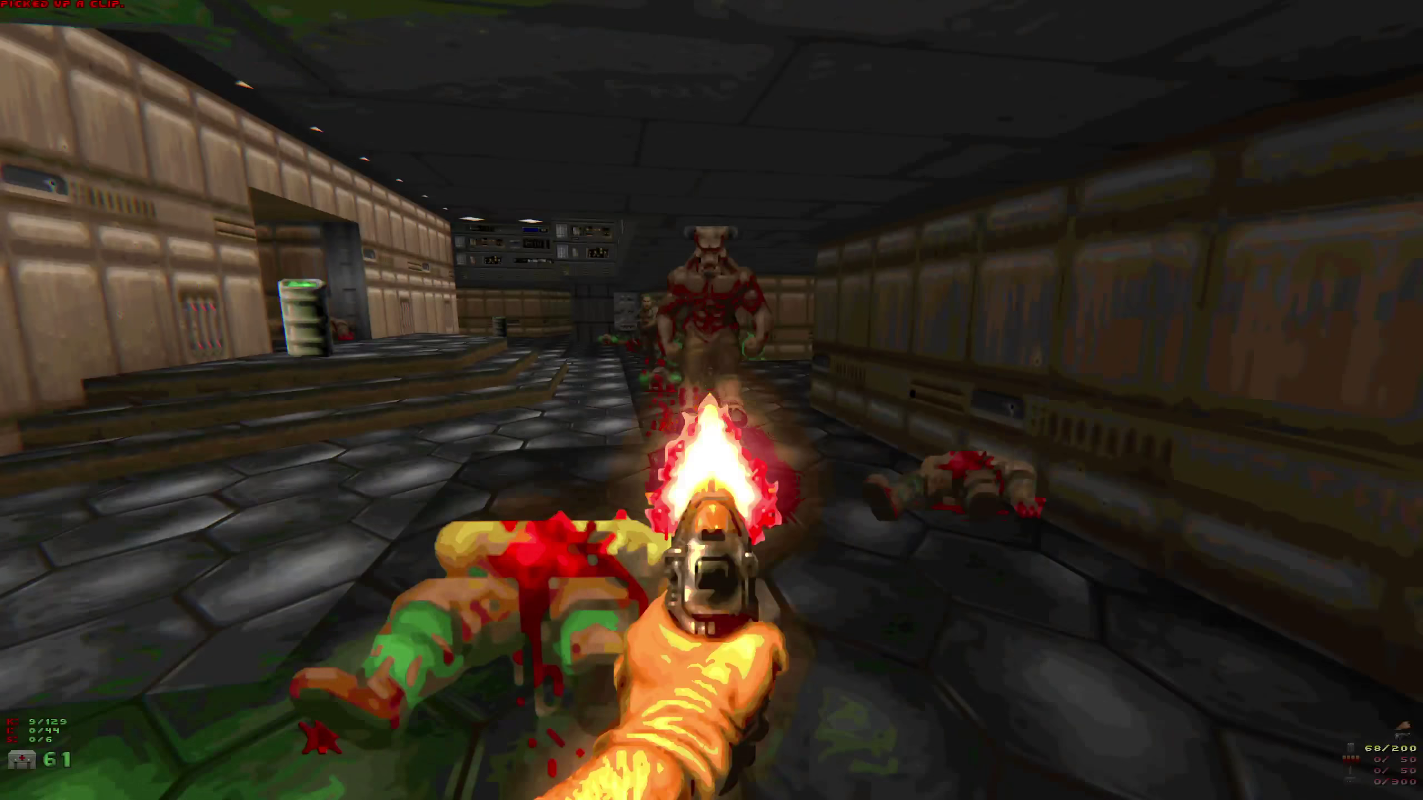
key(Right)
key(Left)
key(ctrl)
key(Up)
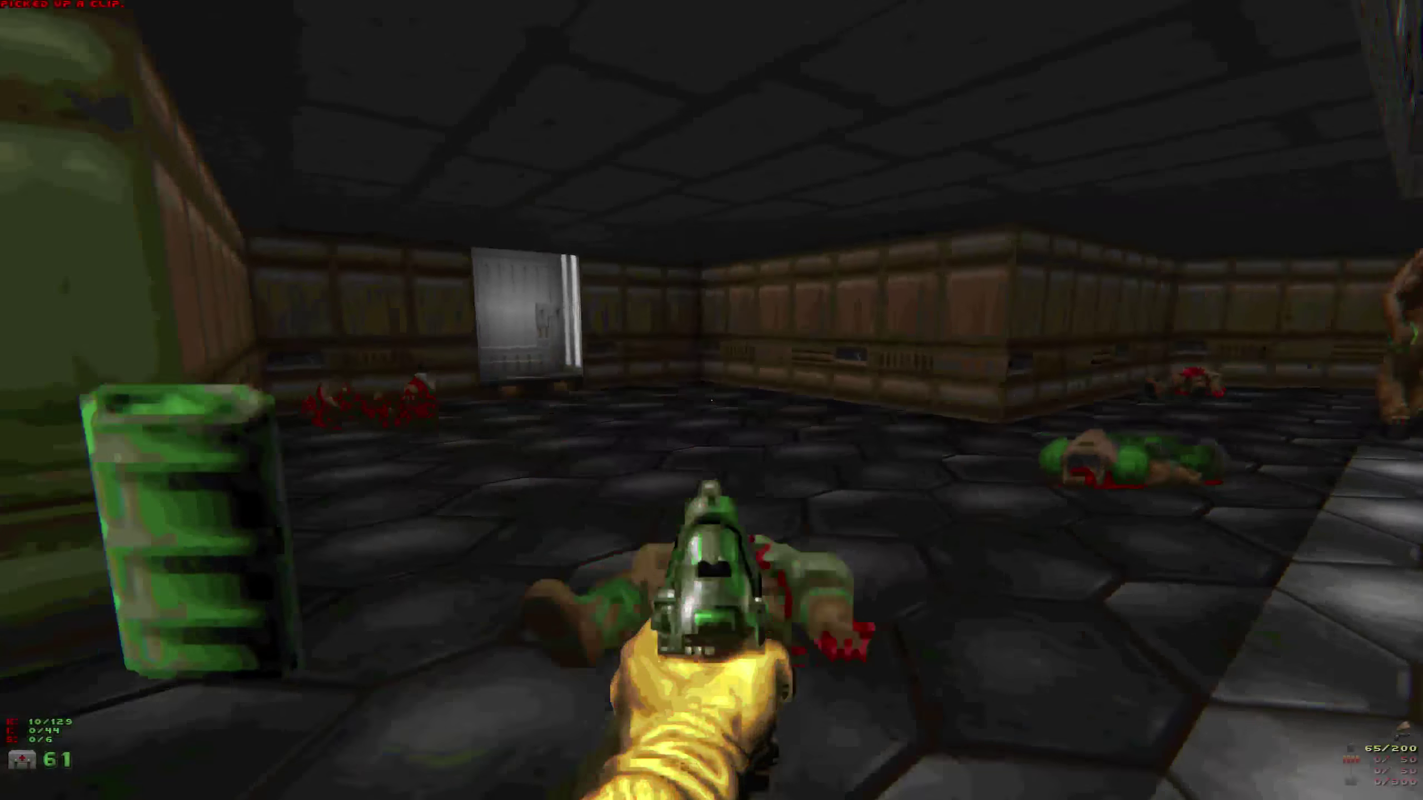
Sweep both rooms and kill the remaining nearby zombies, picking up their ammo.
key(Right)
key(Right)
key(Left)
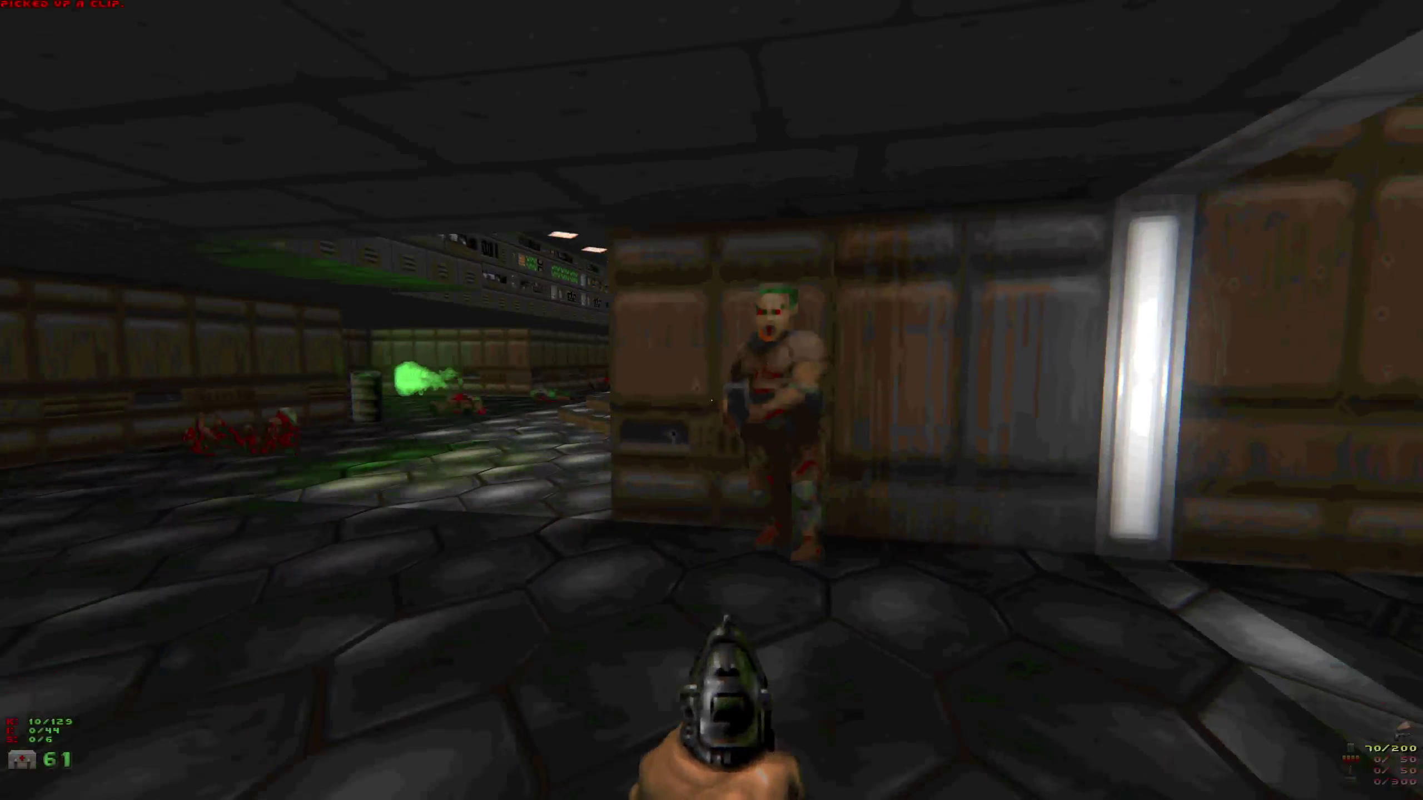
key(ctrl)
key(ctrl)
key(Left)
key(Up)
key(Right)
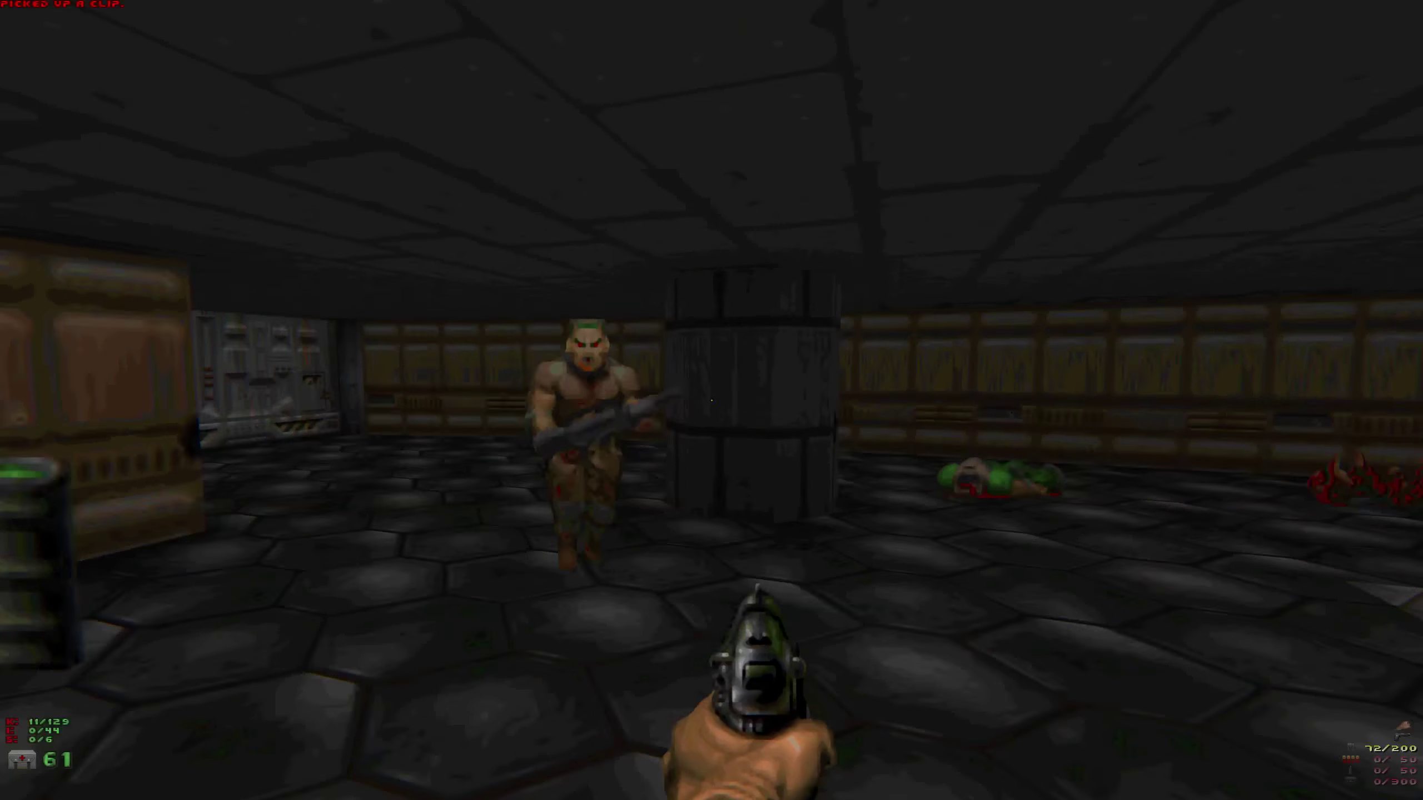
key(ctrl)
key(Right)
Enter the hidden area and collect the armour, medikit, backpack and chaingun.
key(Up)
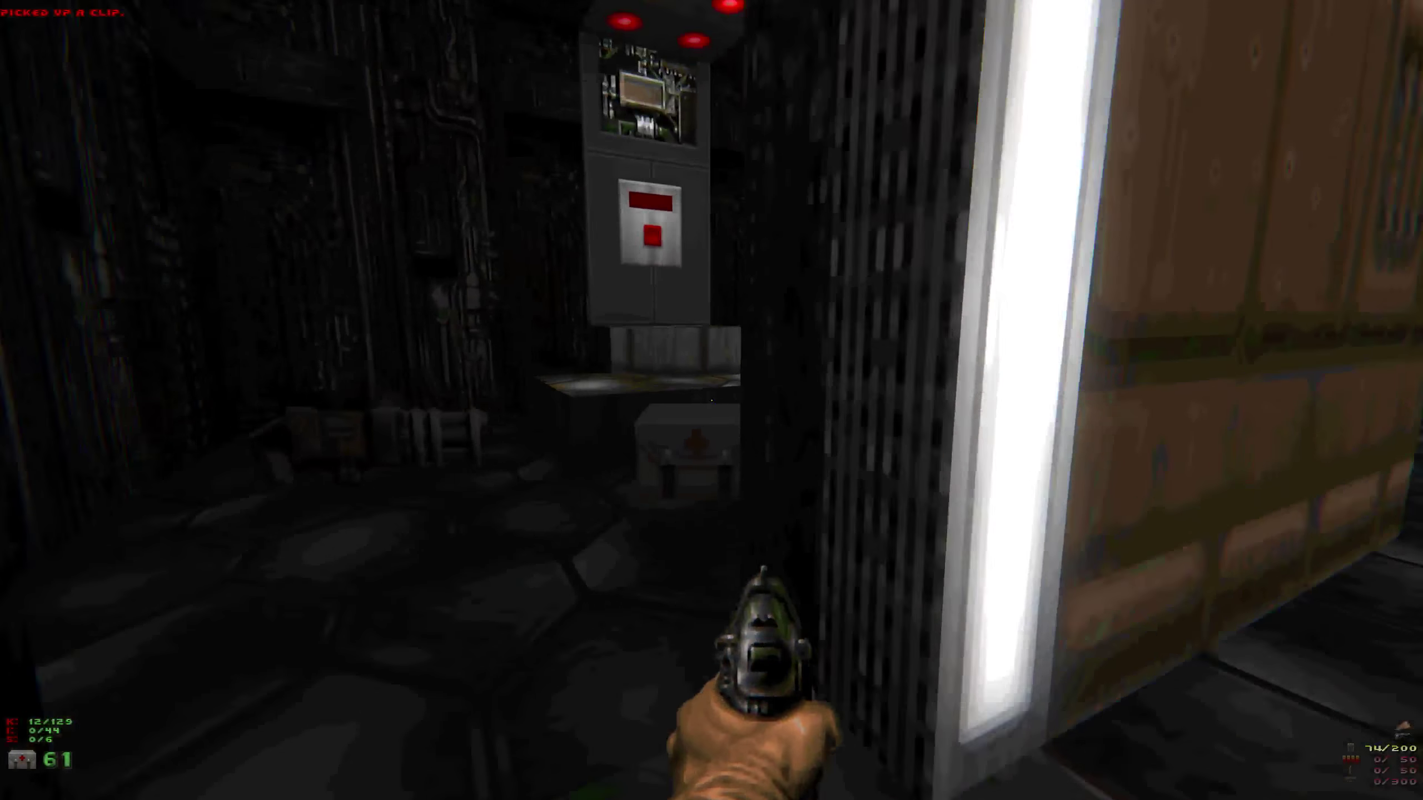
key(Up)
key(Right)
key(Right)
key(Left)
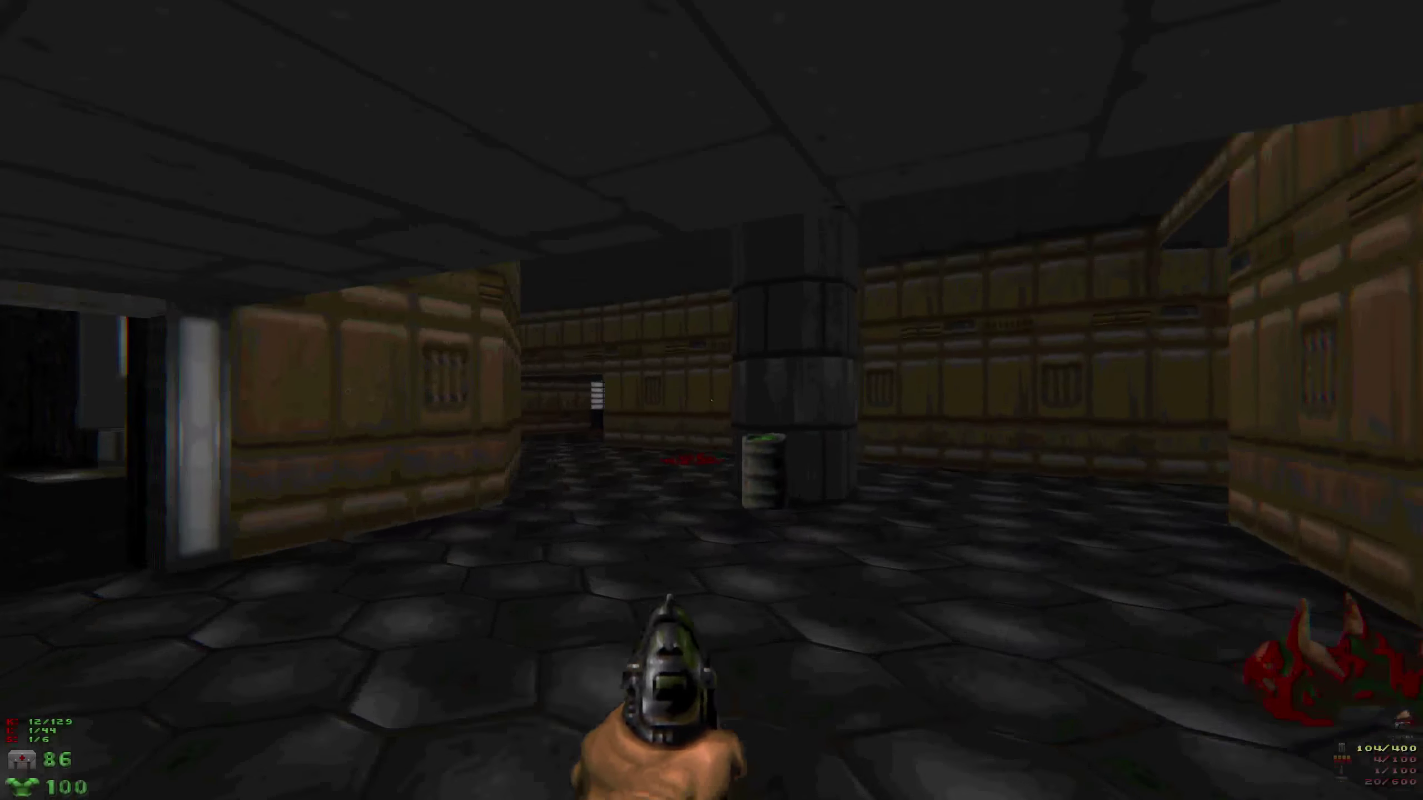
Kill the demon charging down the corridor.
key(ctrl)
key(Up)
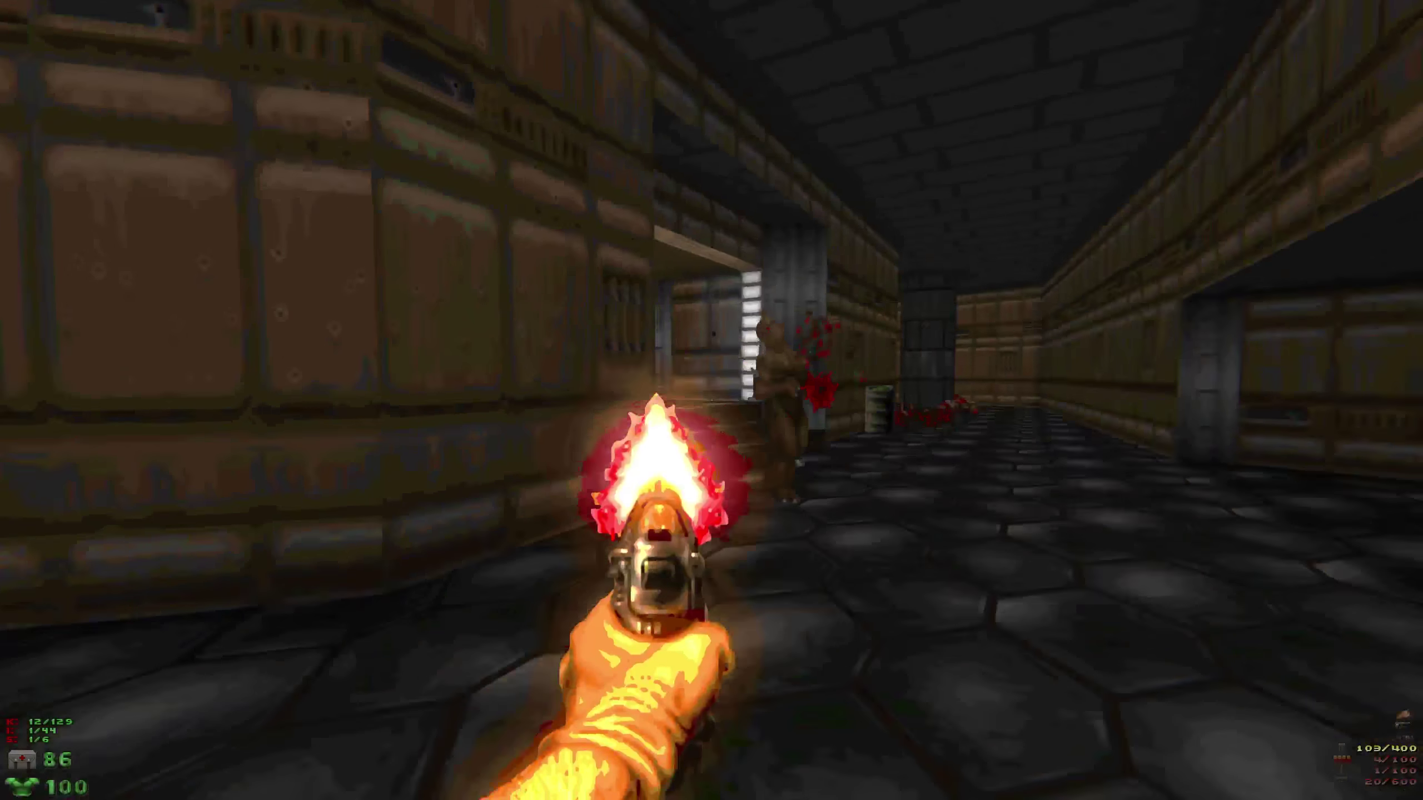
key(Left)
key(ctrl)
key(Left)
key(ctrl)
key(Down)
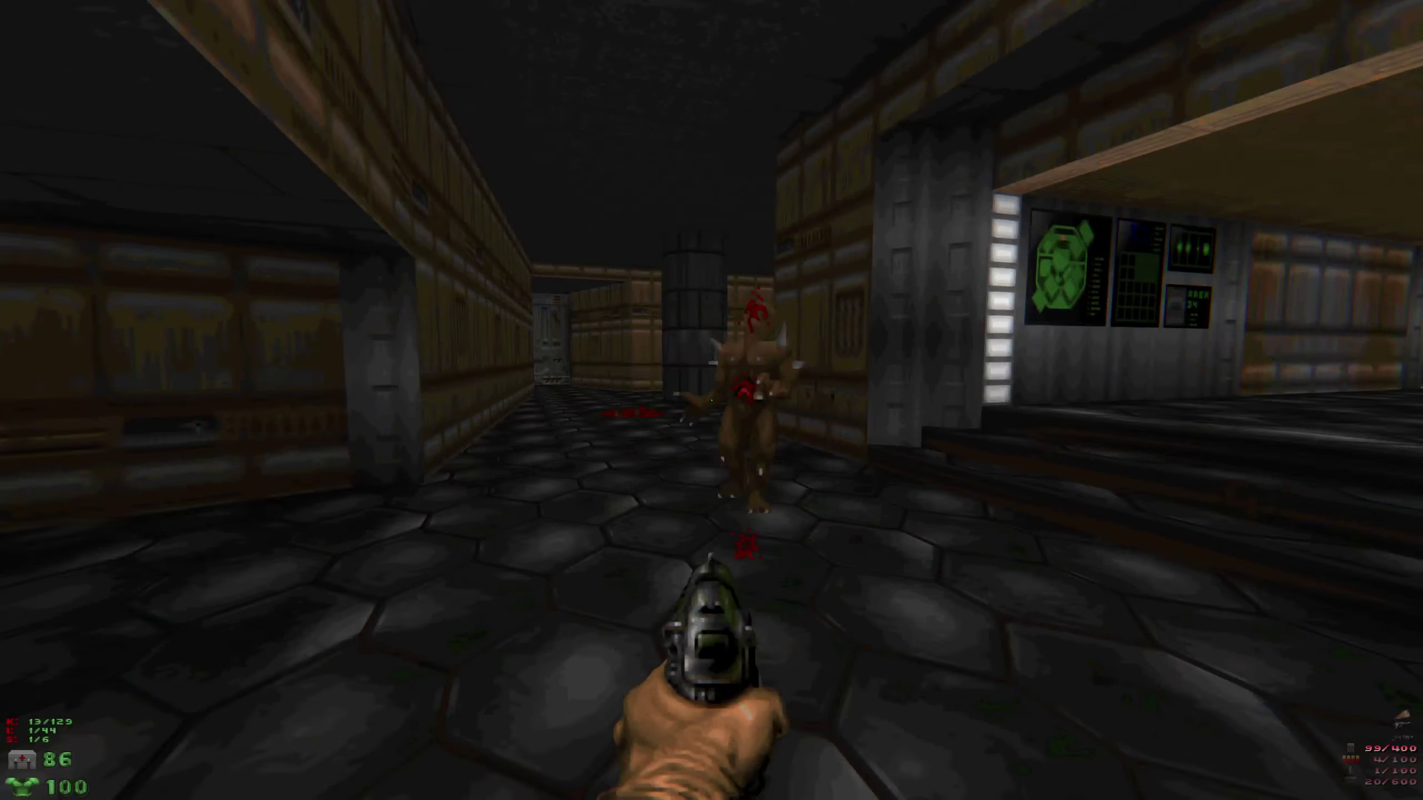
key(ctrl)
key(Left)
key(Left)
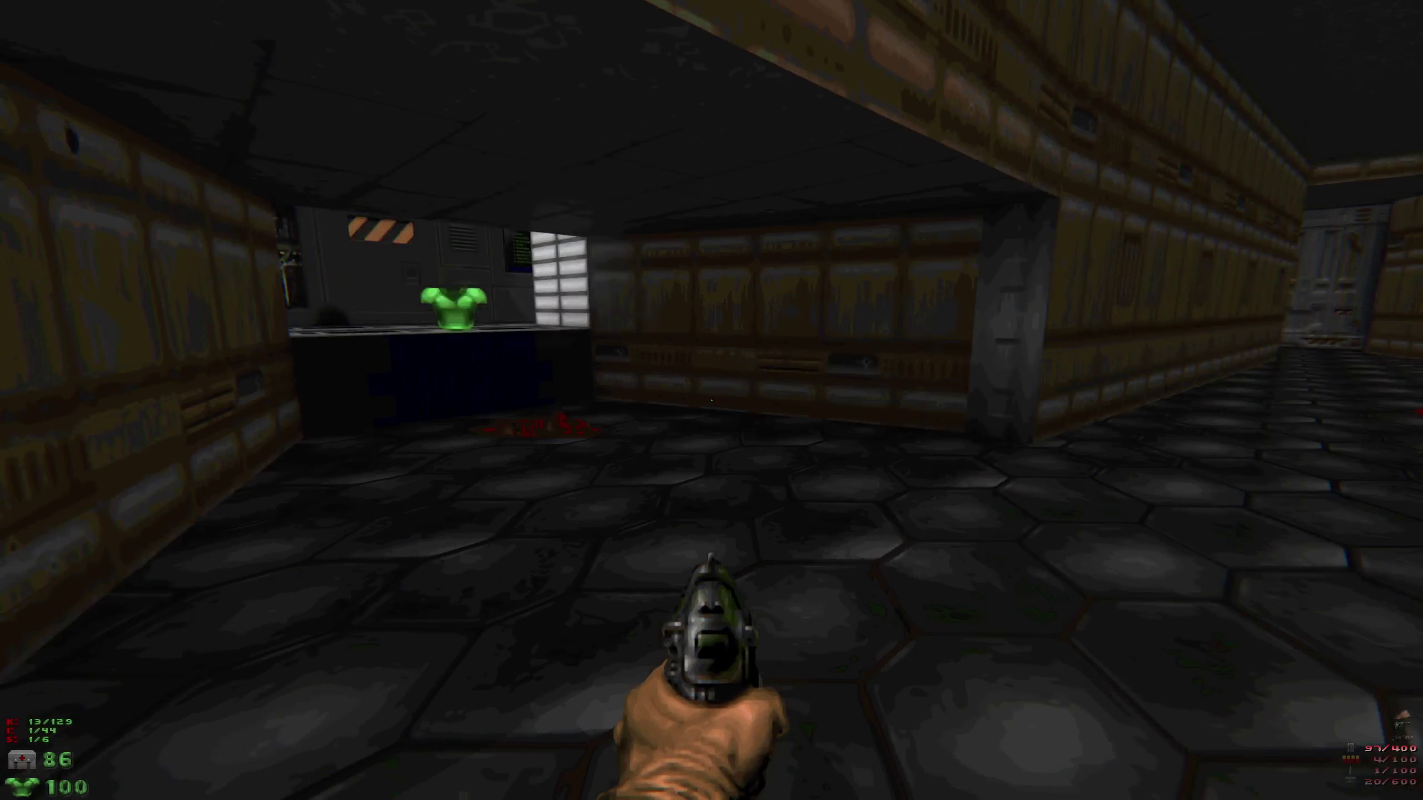
Pass the green-screen room into the blue-floored area and pick up the shotgun.
key(Up)
key(Right)
key(Up)
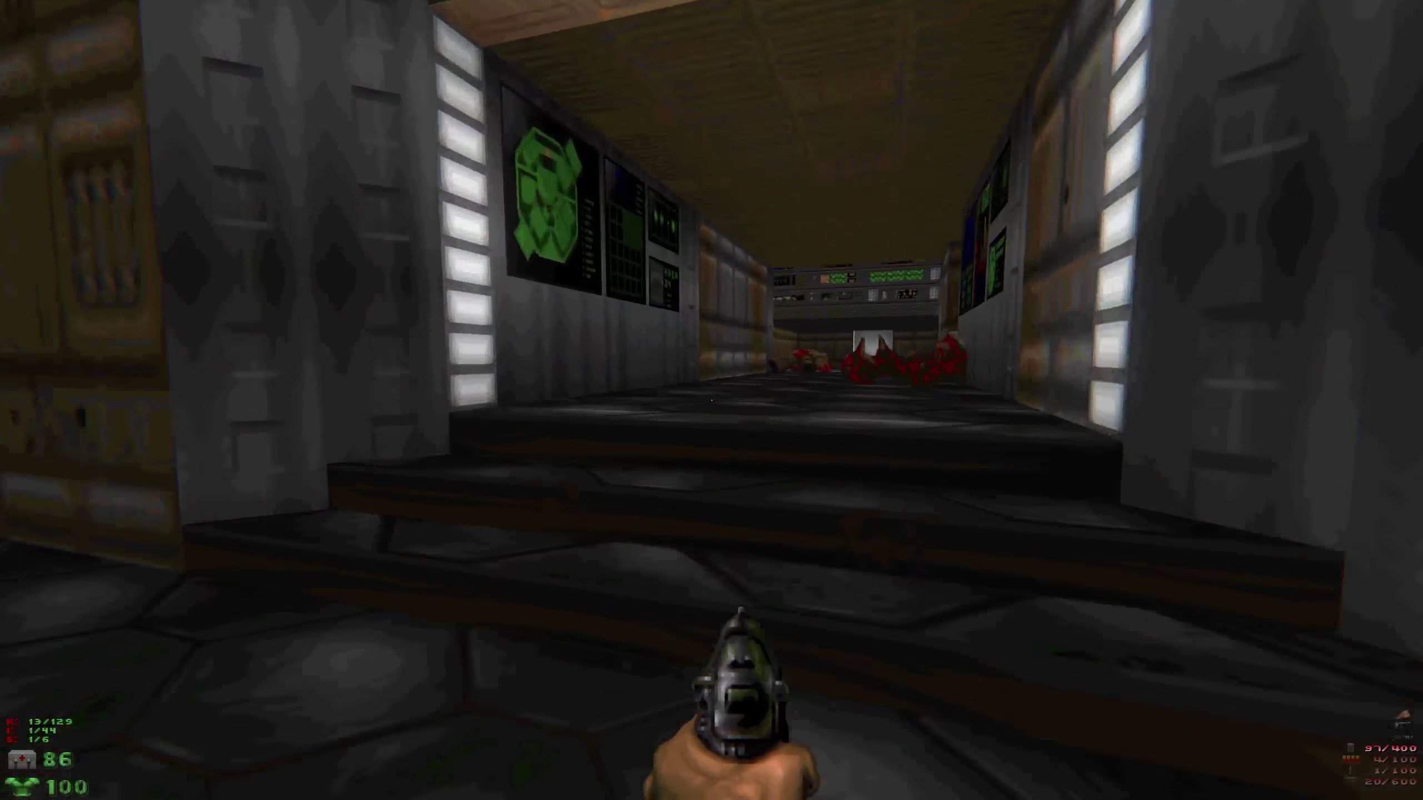
key(Right)
key(Left)
key(Up)
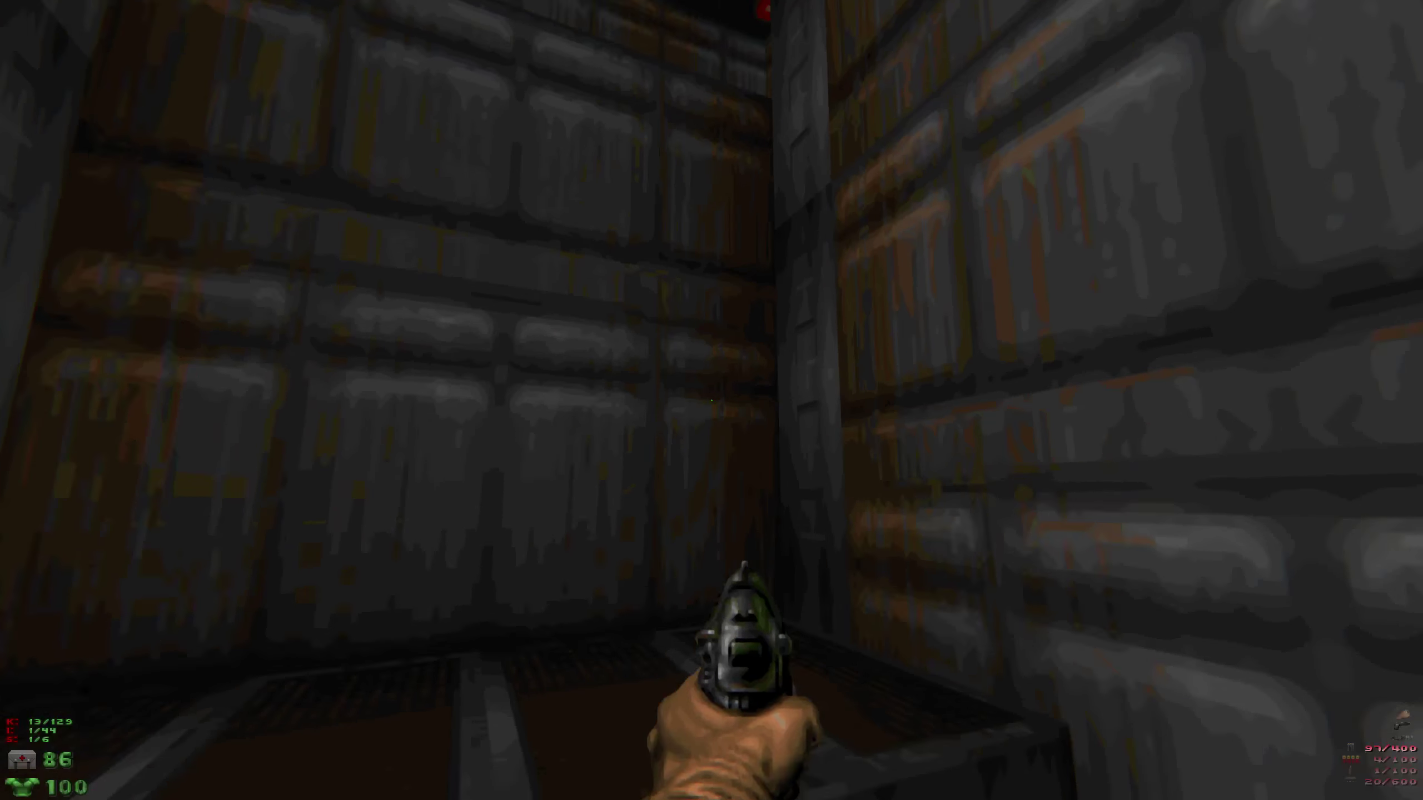
key(Right)
key(Right)
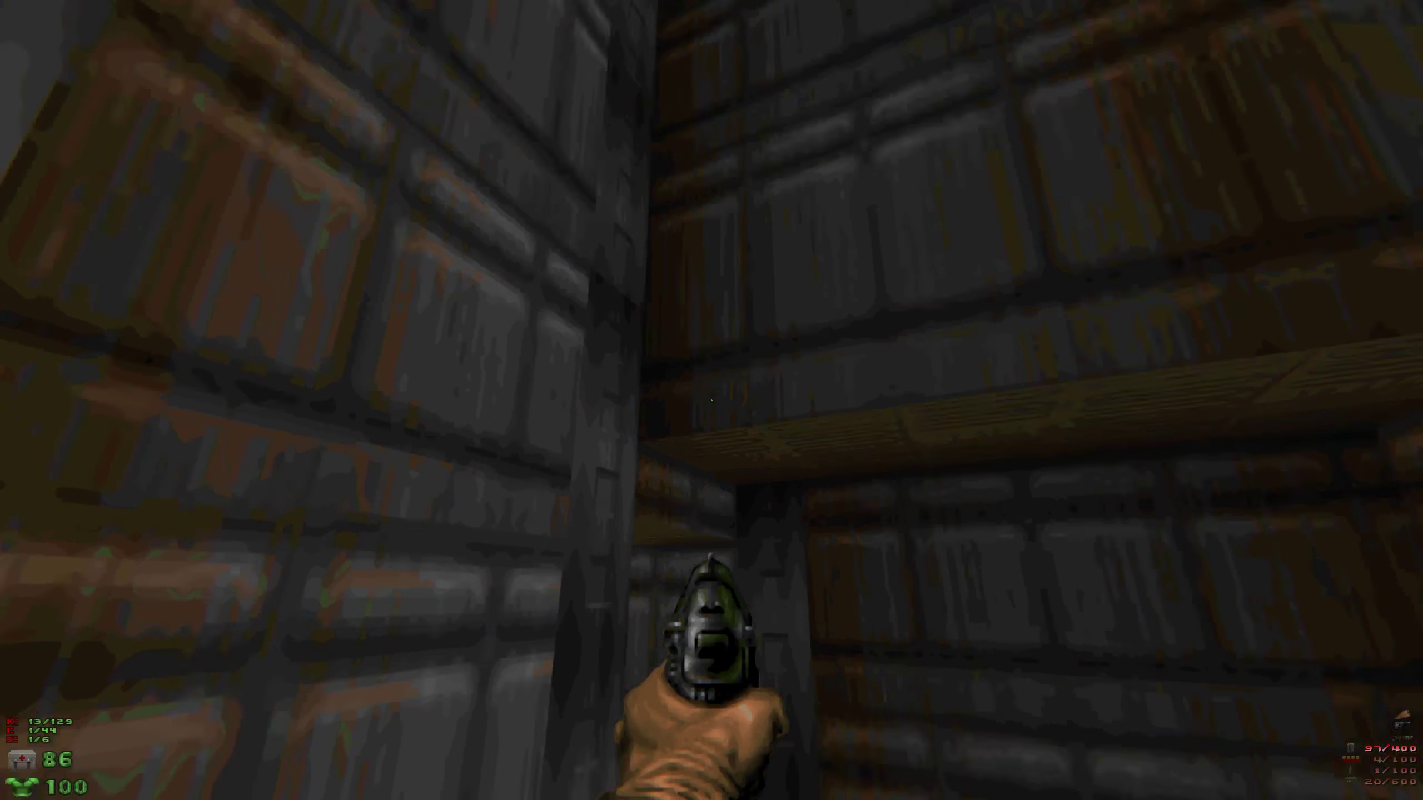
key(Left)
key(Right)
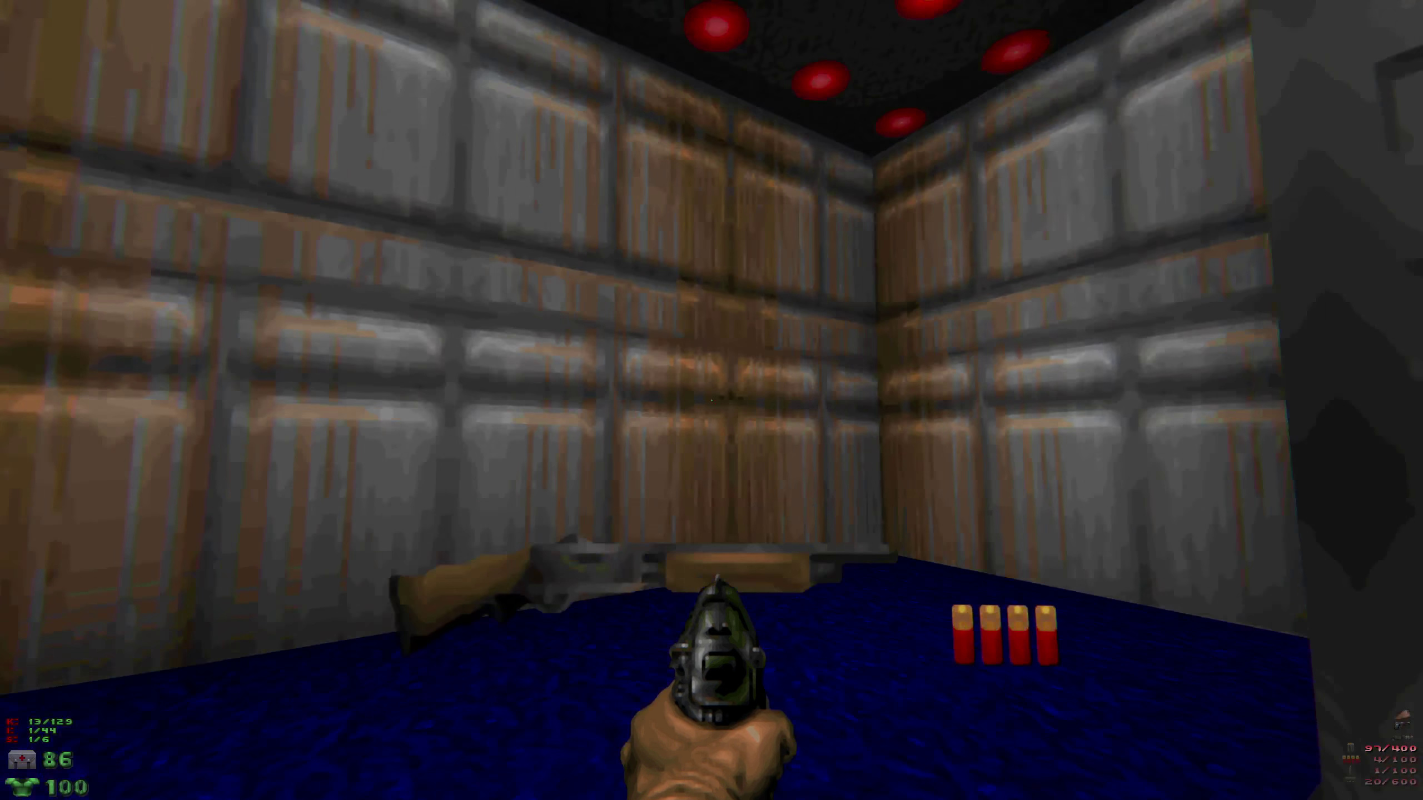
key(Up)
Move into the big room with the barrel, collecting a clip.
key(Left)
key(Left)
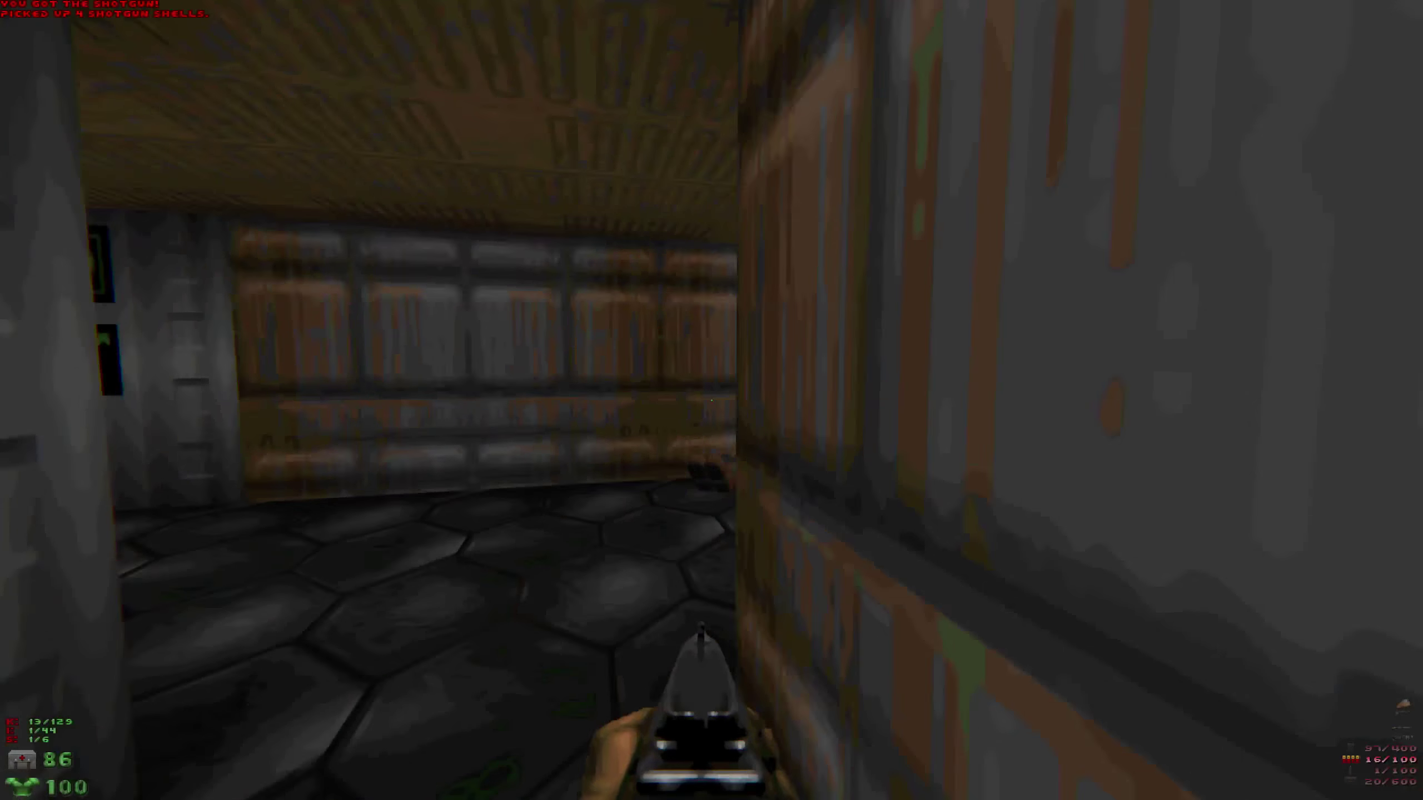
key(Up)
key(Right)
key(Up)
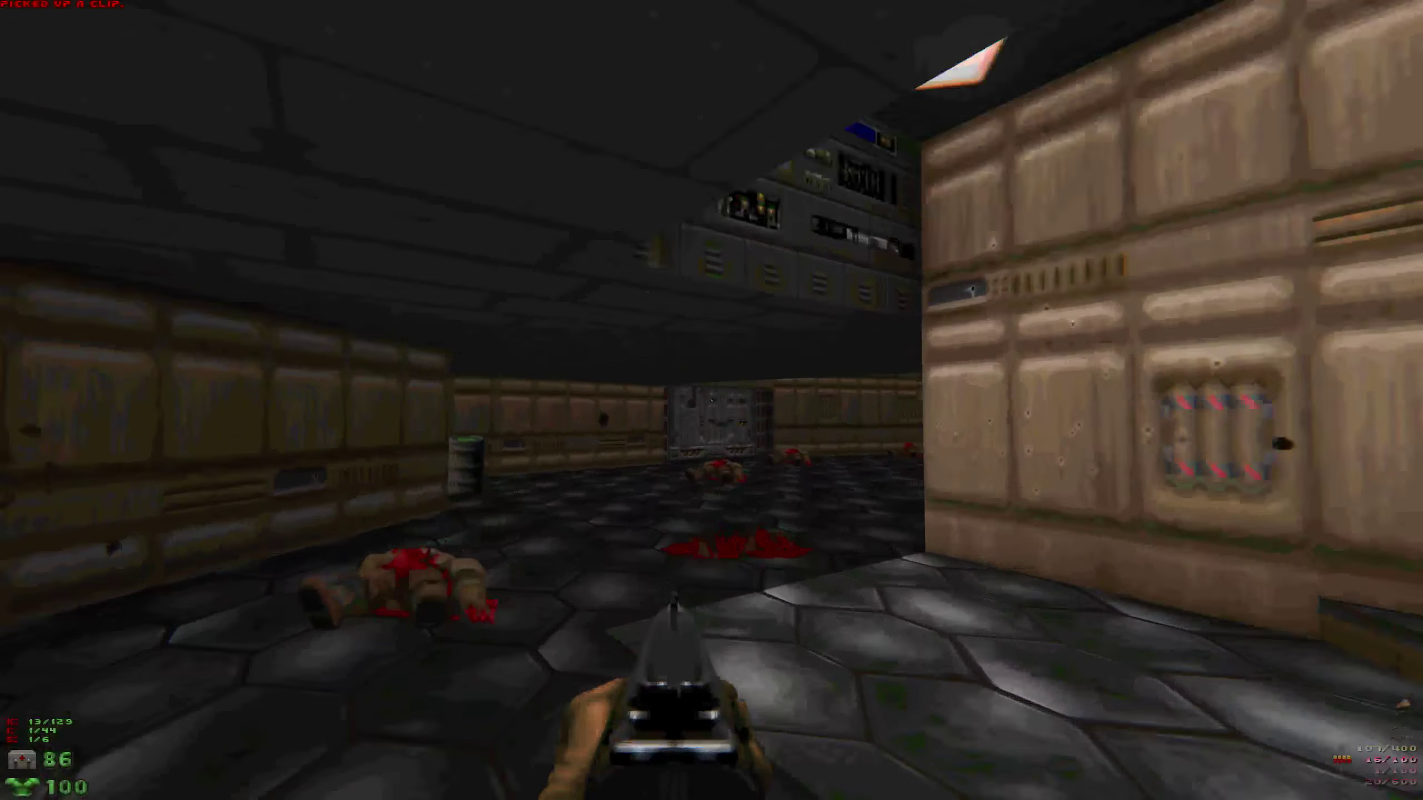
key(Left)
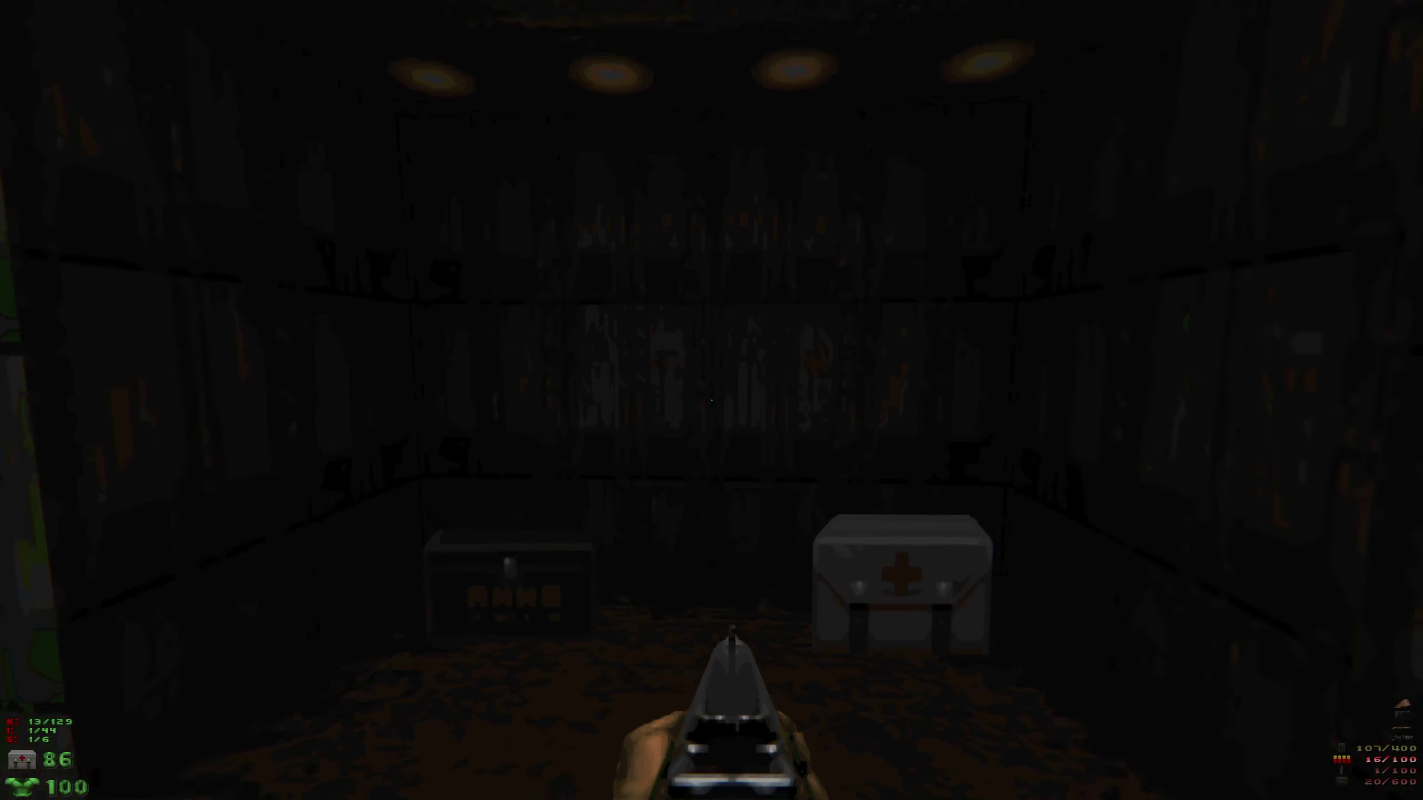
Restore health with the medikit and grab a clip while crossing the rooms.
key(Right)
key(Up)
key(Left)
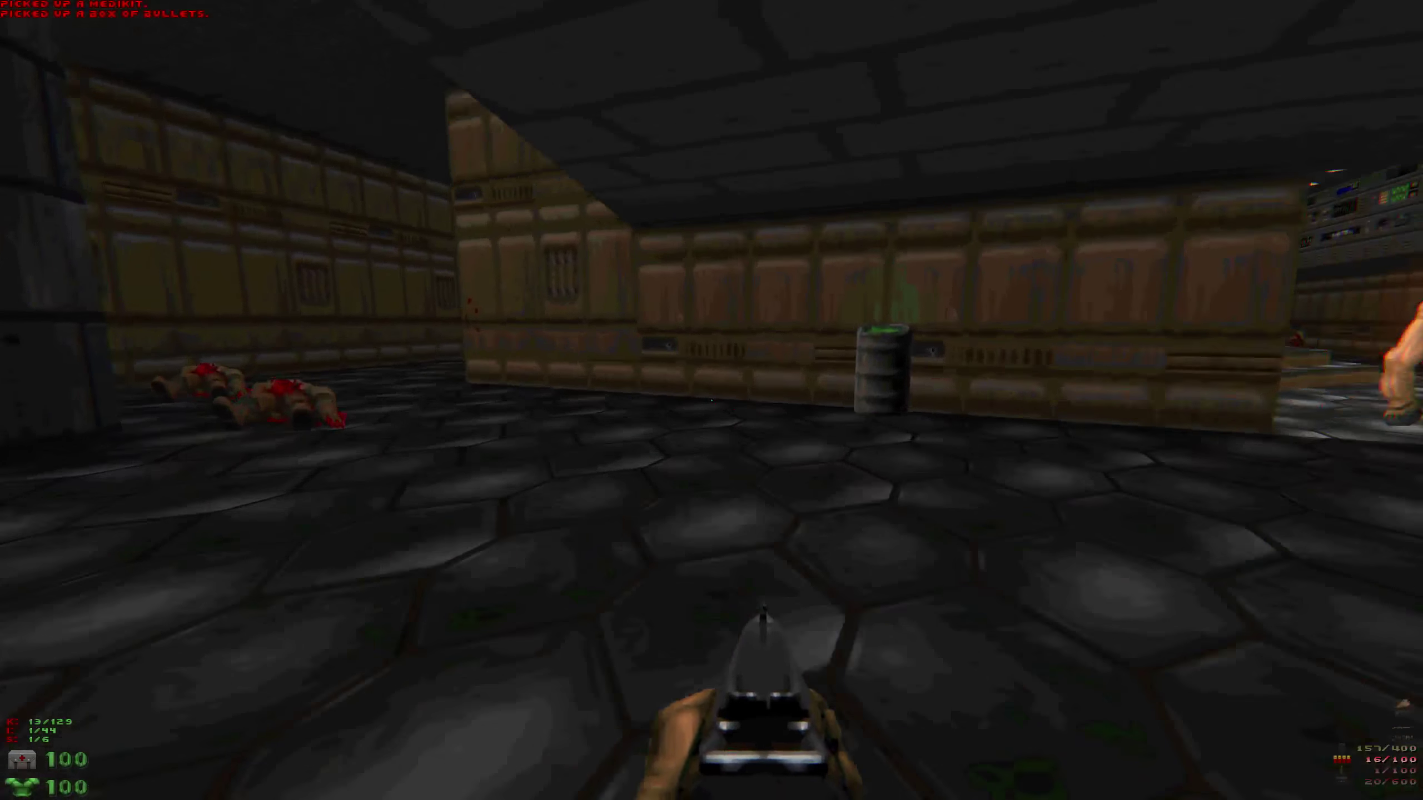
key(Up)
key(Right)
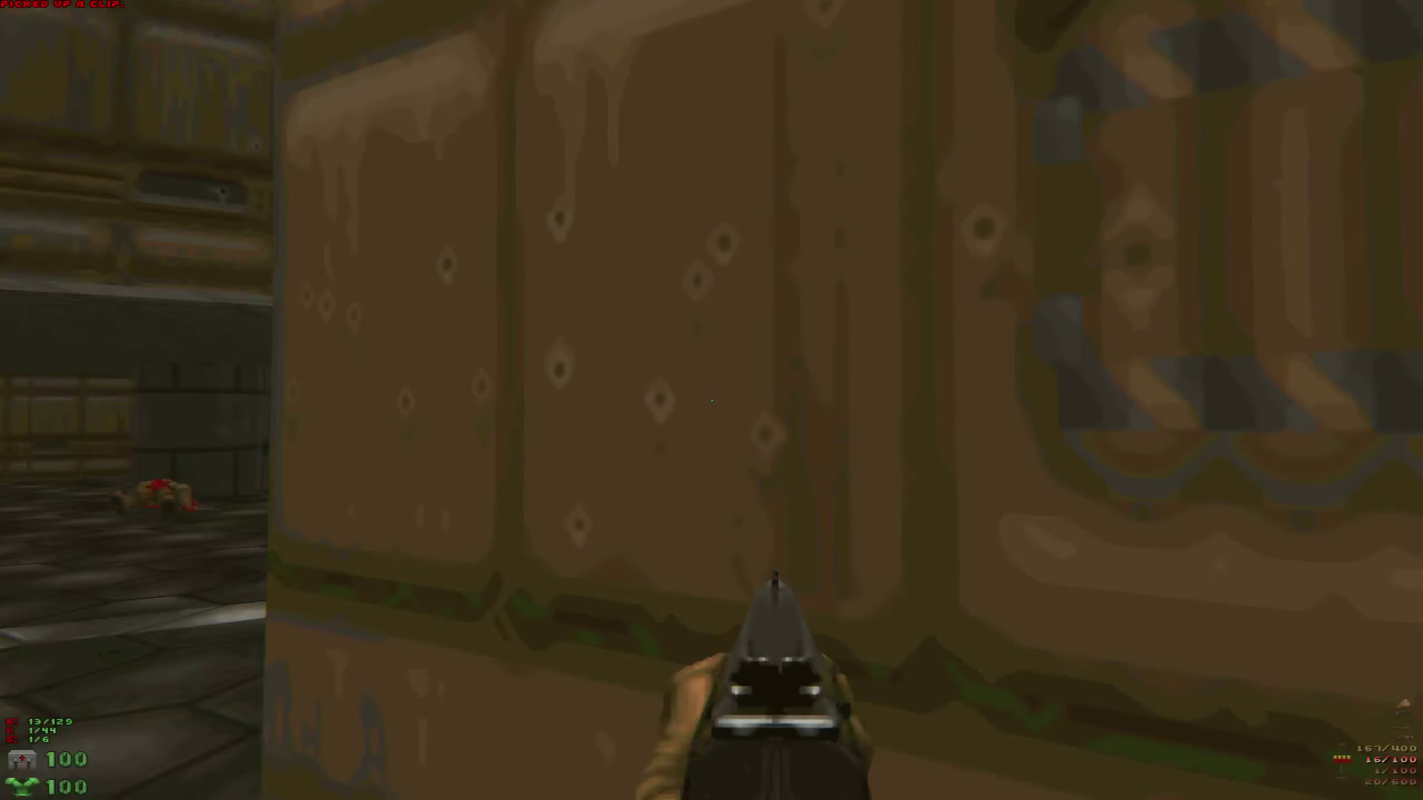
key(Left)
Open the door, climb the stairs and shoot the imp in the blue-floored room.
key(Up)
key(space)
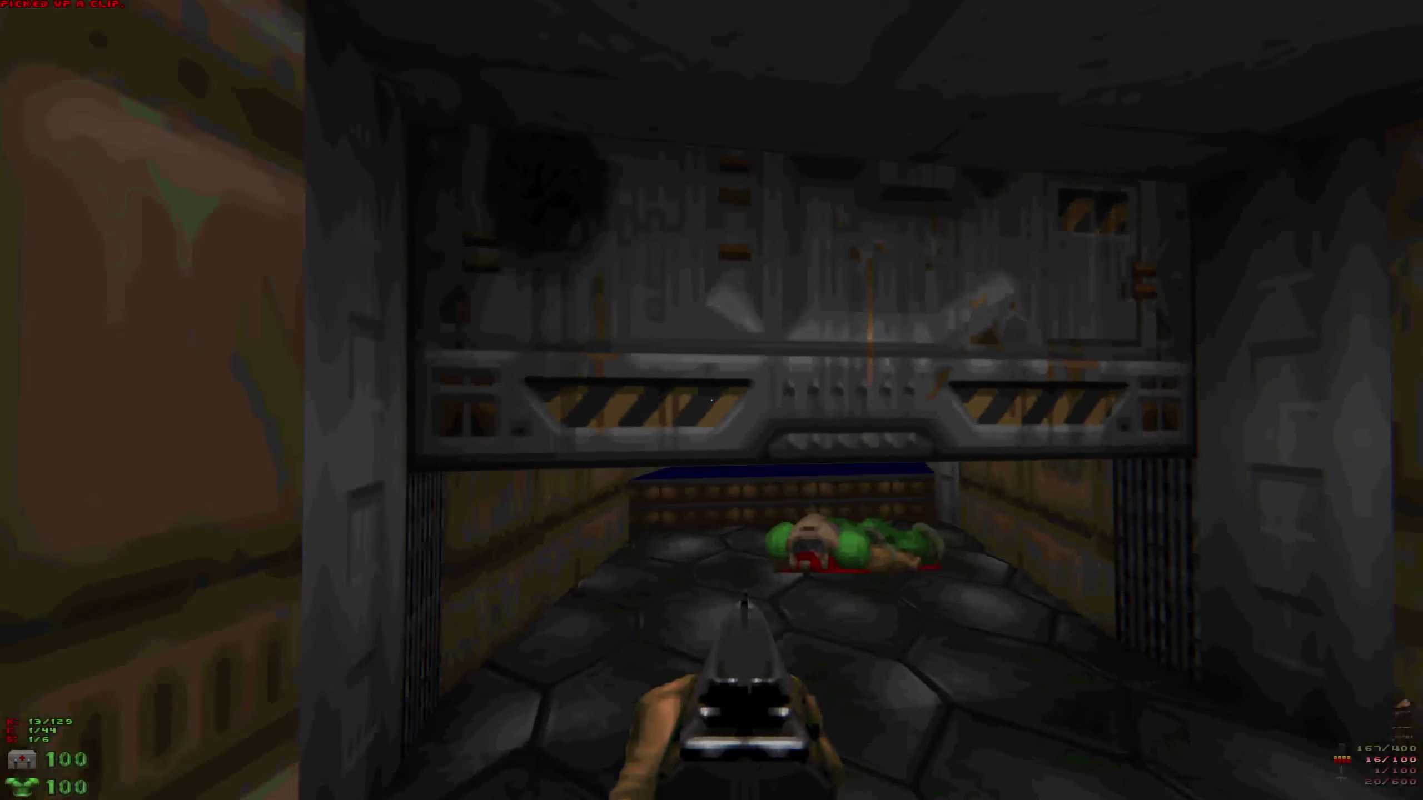
key(Left)
key(Up)
key(Up)
key(Up)
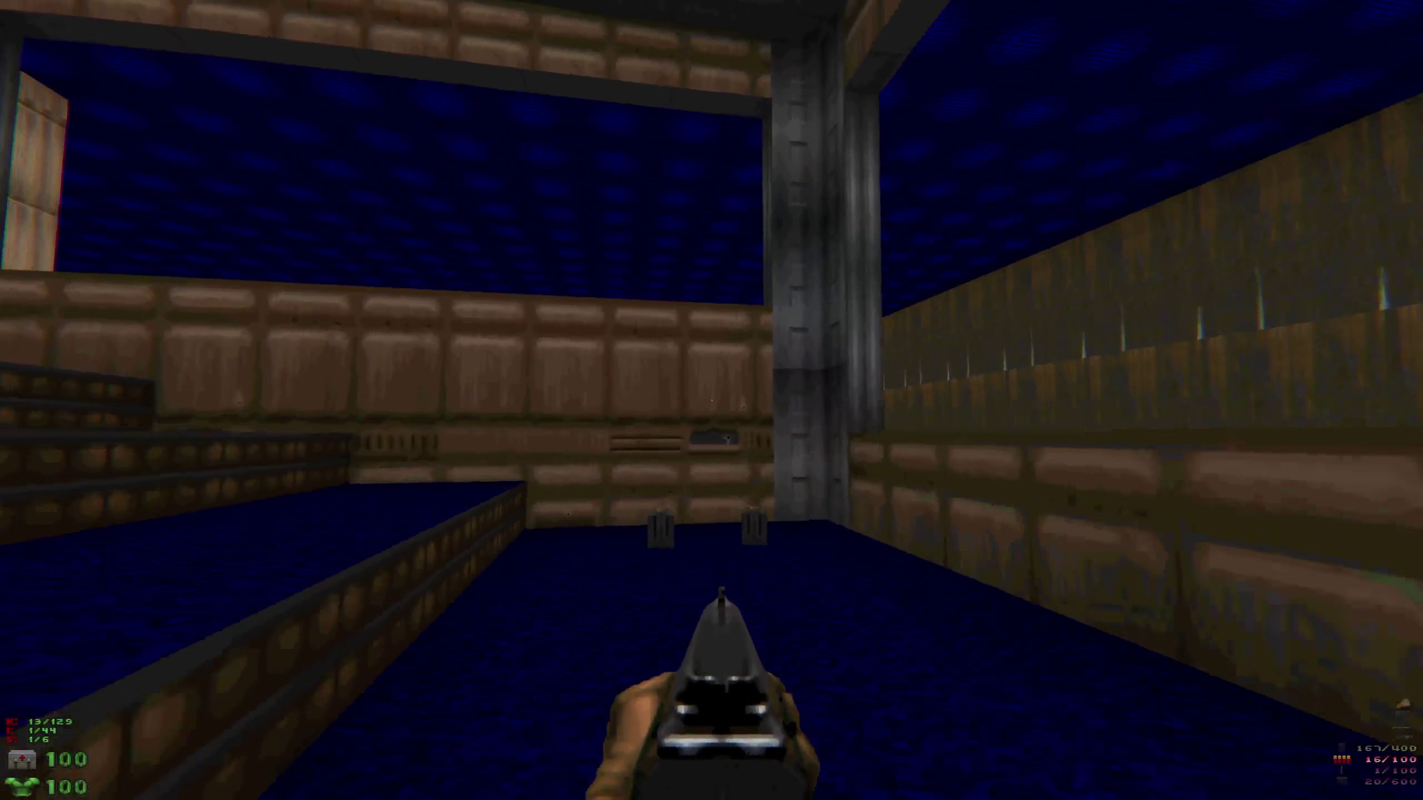
key(Right)
key(Left)
key(Up)
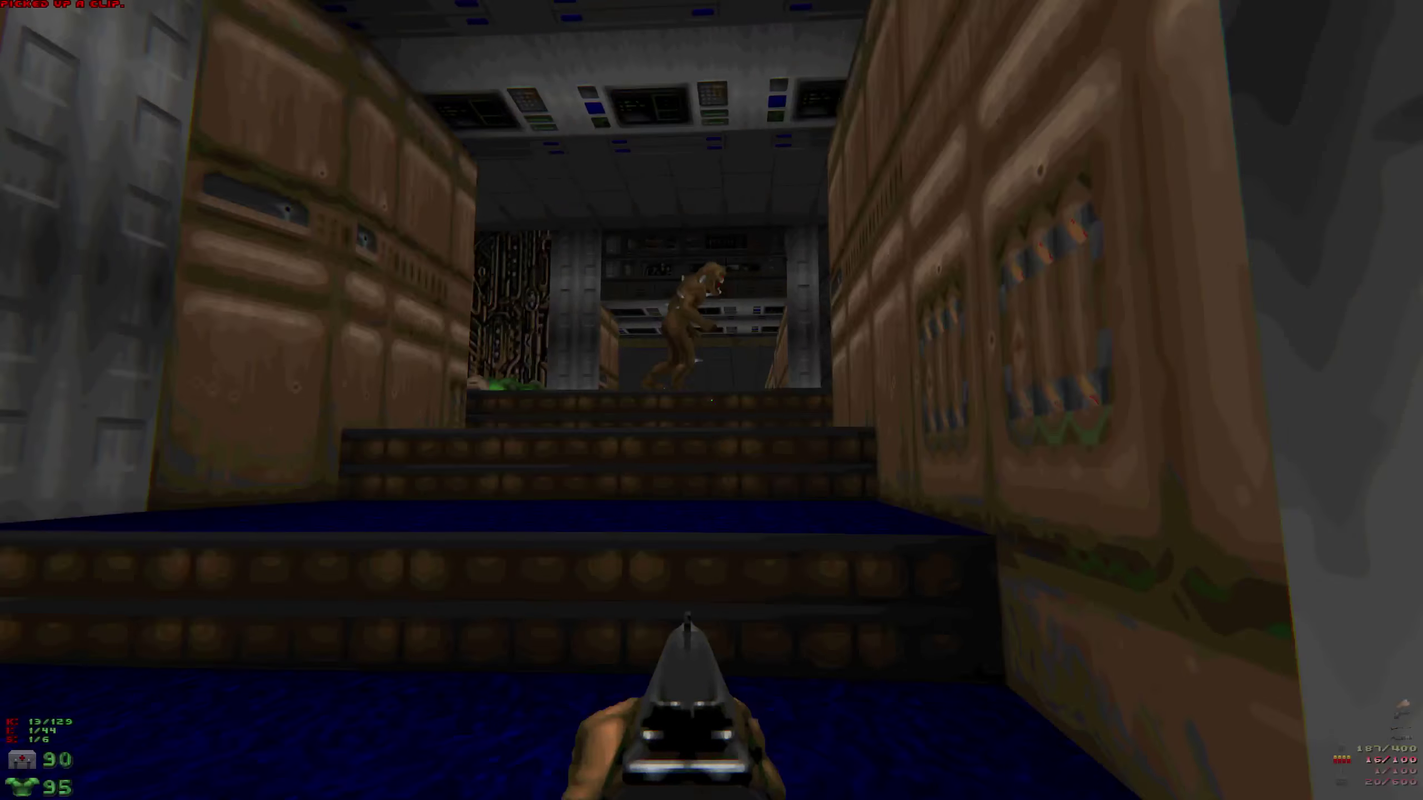
key(ctrl)
Kill the zombieman with the pistol and collect the health bonuses.
key(2)
key(Left)
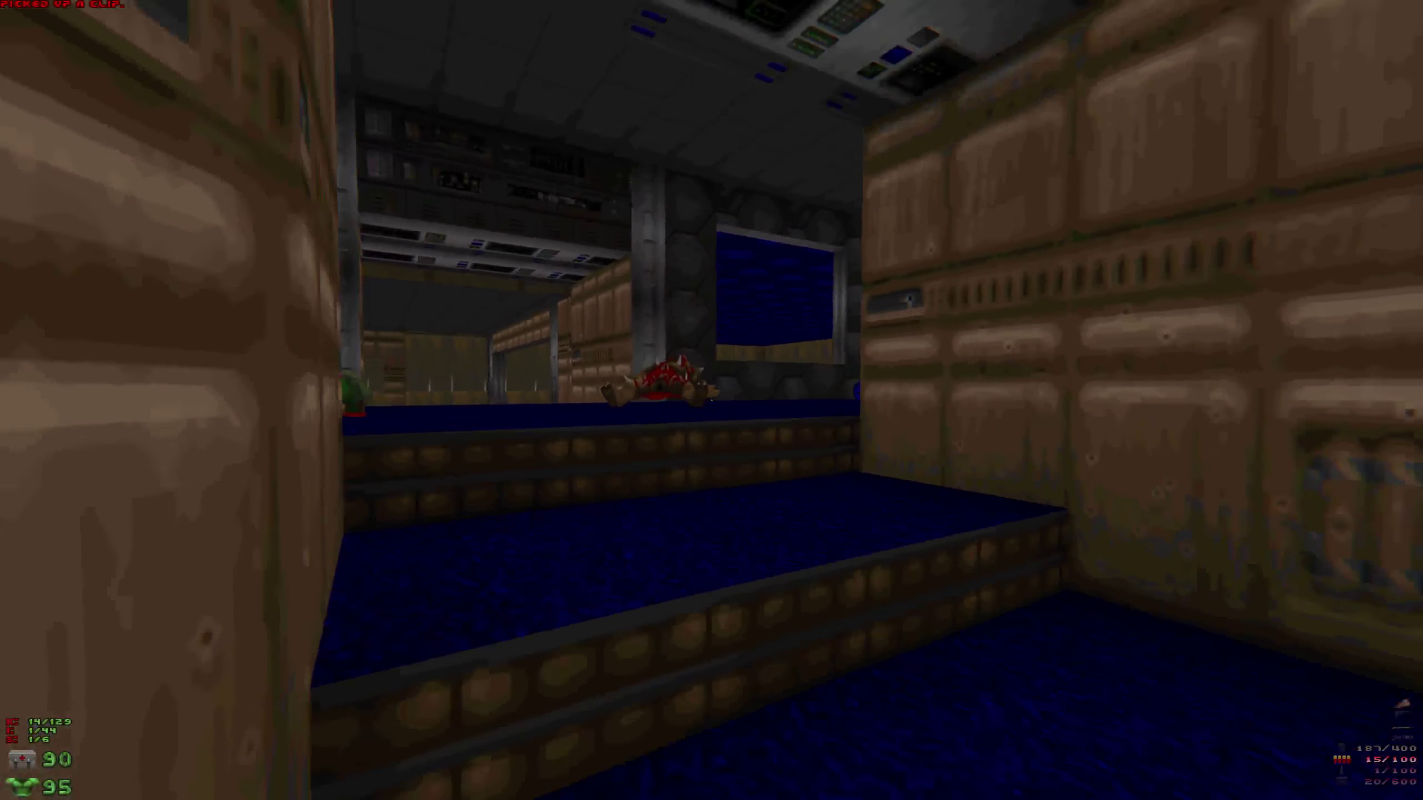
key(Right)
key(Up)
key(ctrl)
key(Left)
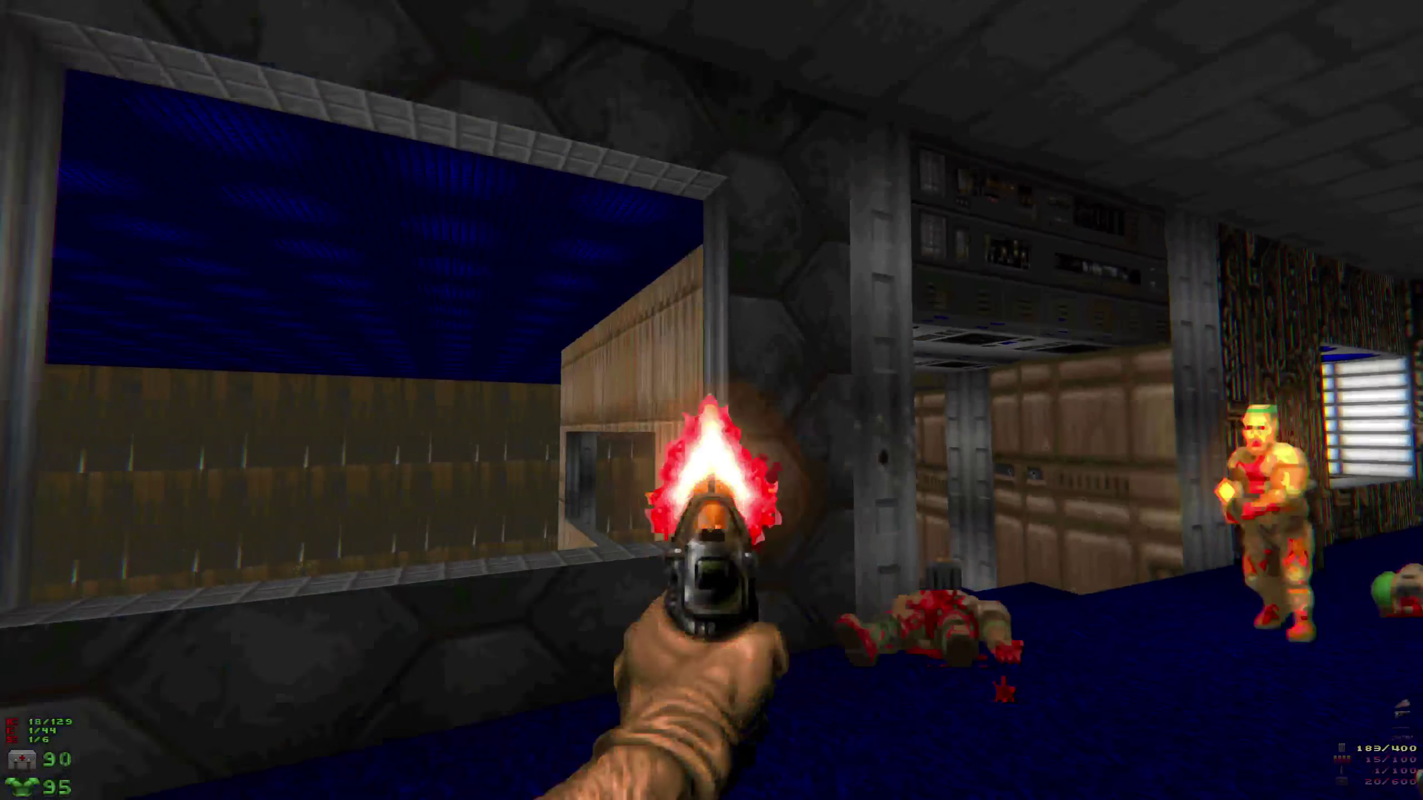
key(Up)
key(Right)
key(ctrl)
key(ctrl)
Shoot the corridor zombies and collect their clips and the red keycard.
key(Up)
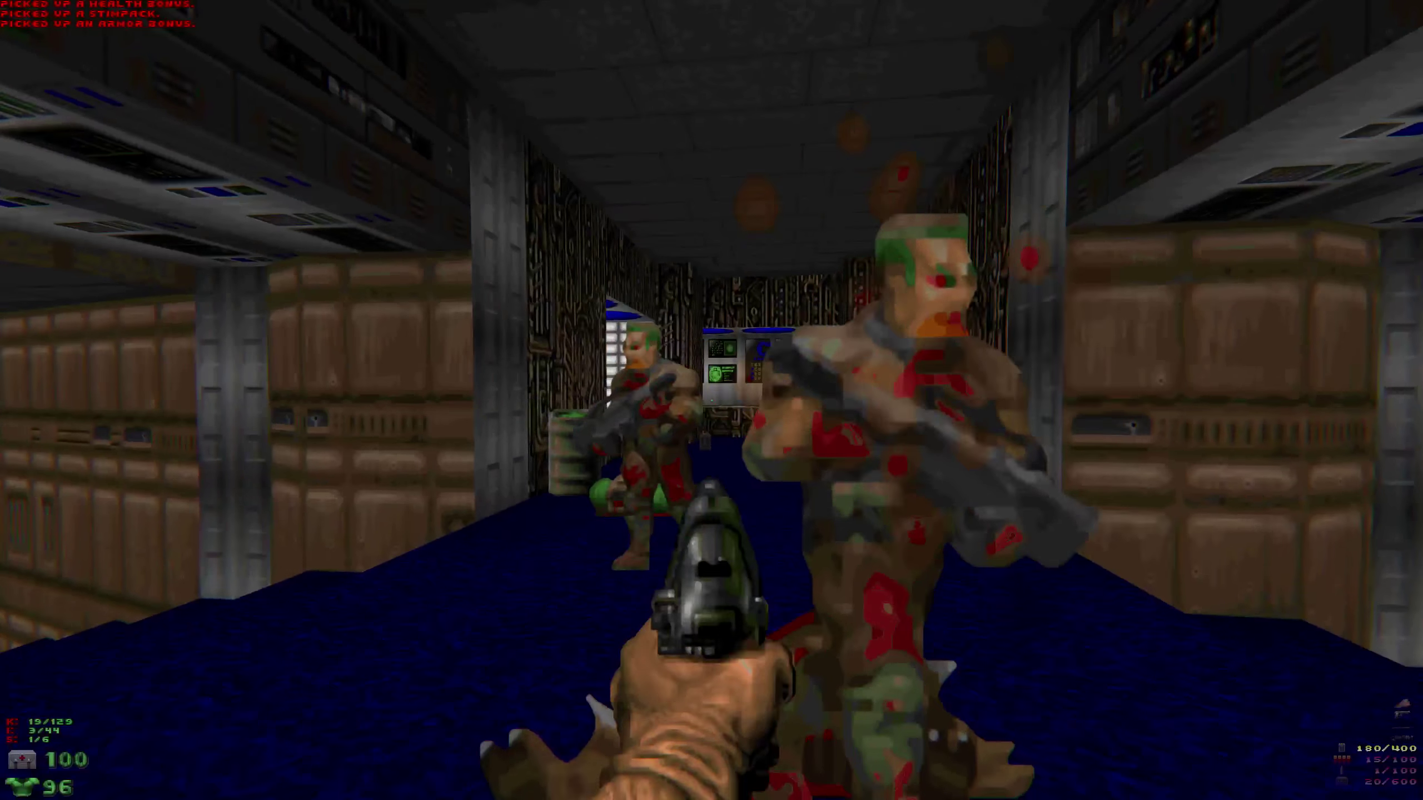
key(Right)
key(Left)
key(Up)
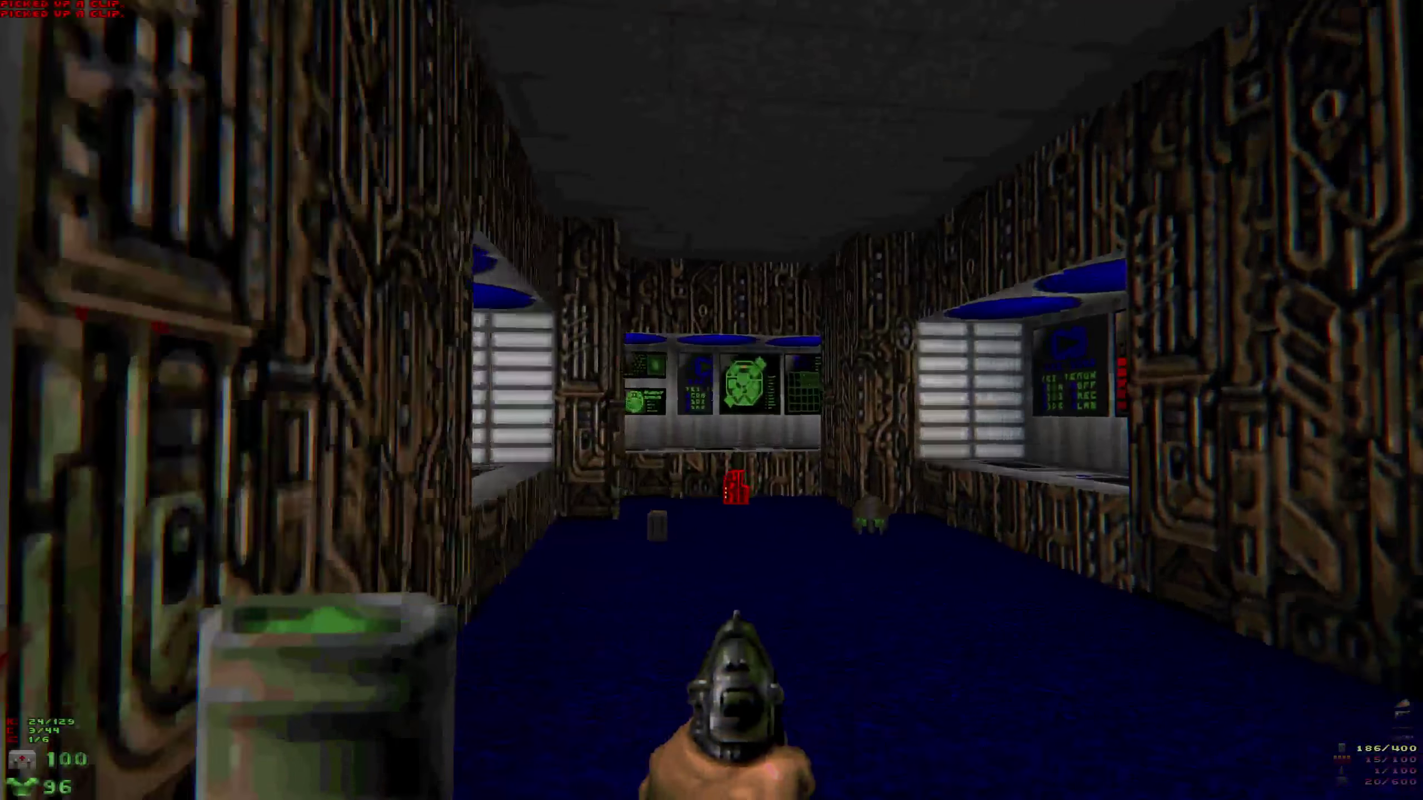
key(Right)
key(Right)
key(Up)
key(Left)
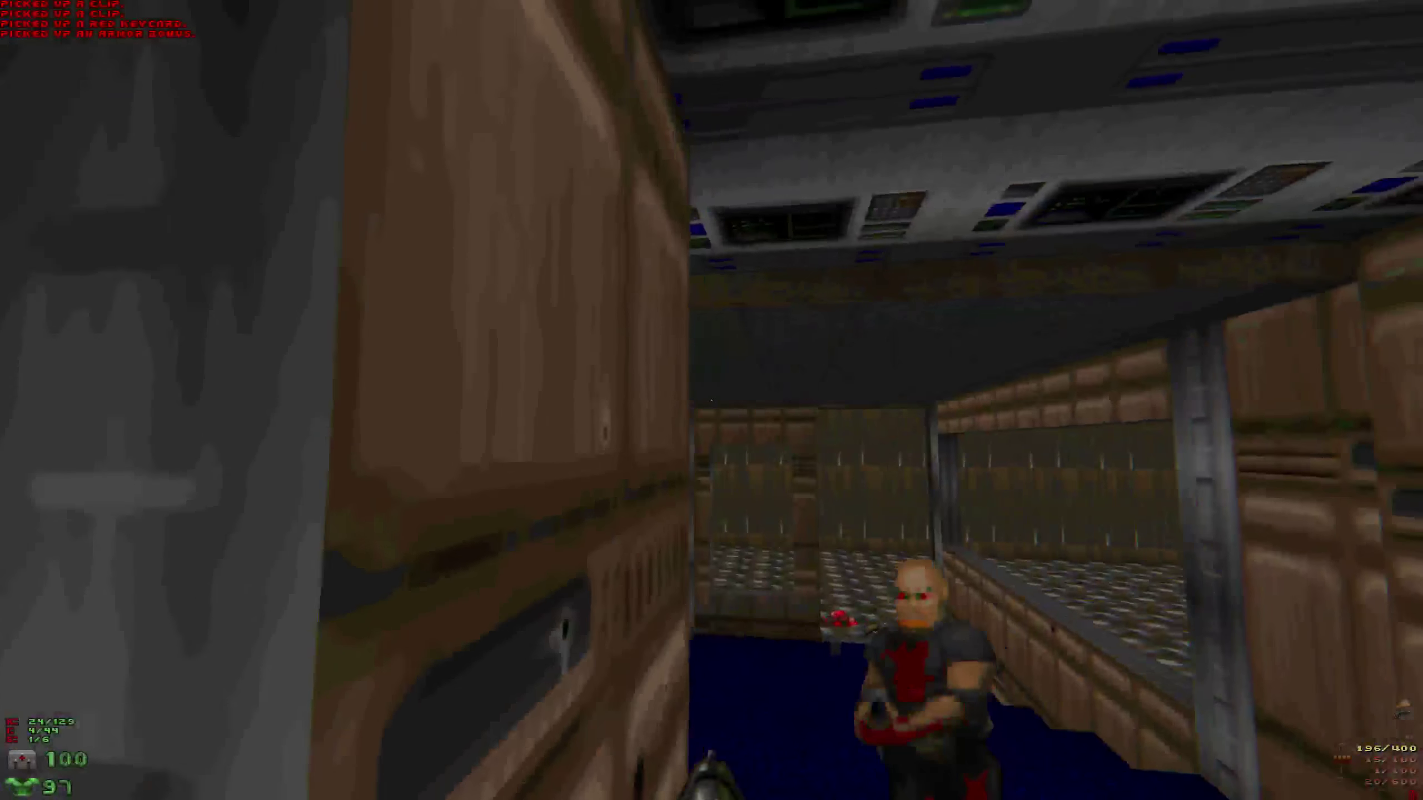
key(4)
Gun down zombies with the chaingun while advancing, grabbing a shotgun, clip and items.
key(Up)
key(ctrl)
key(Up)
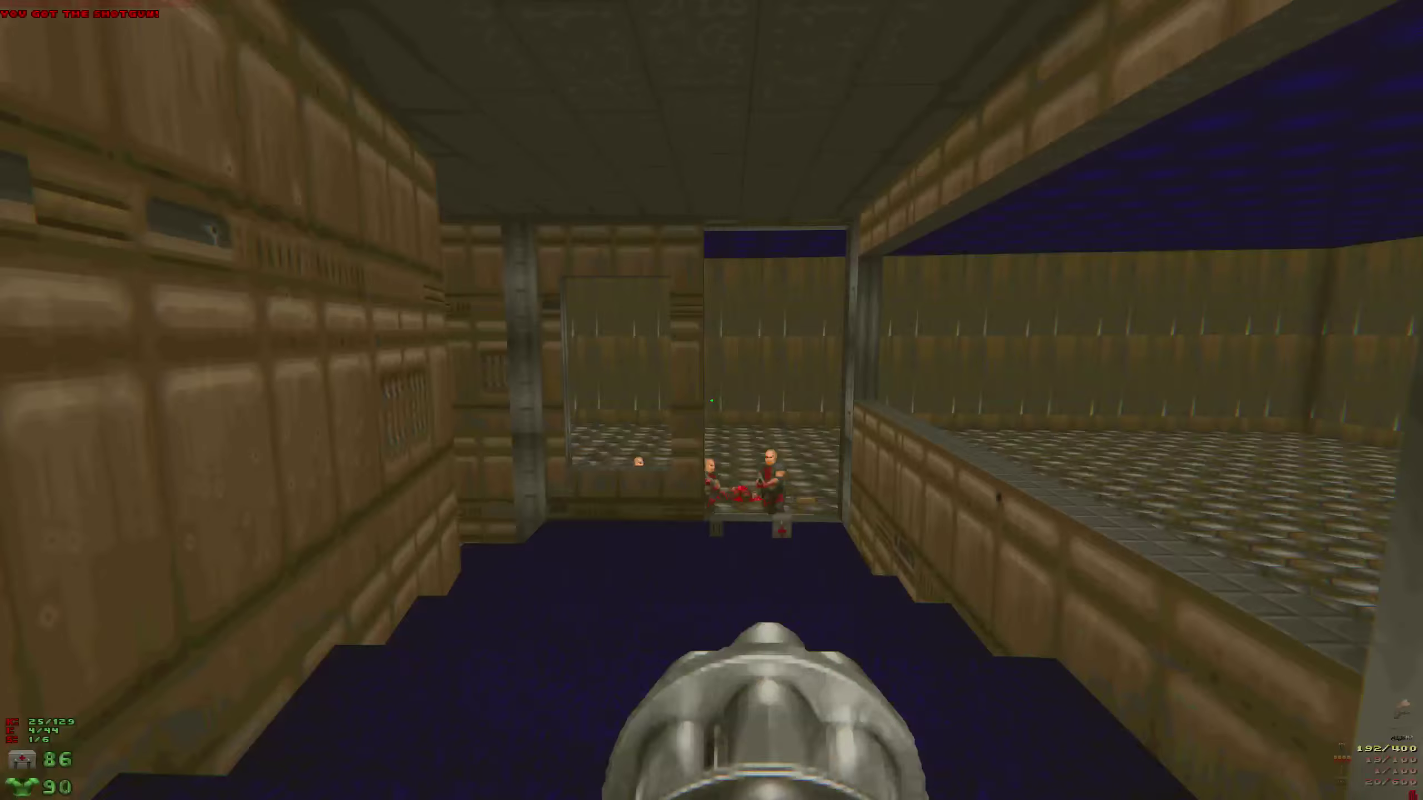
key(ctrl)
key(Up)
key(ctrl)
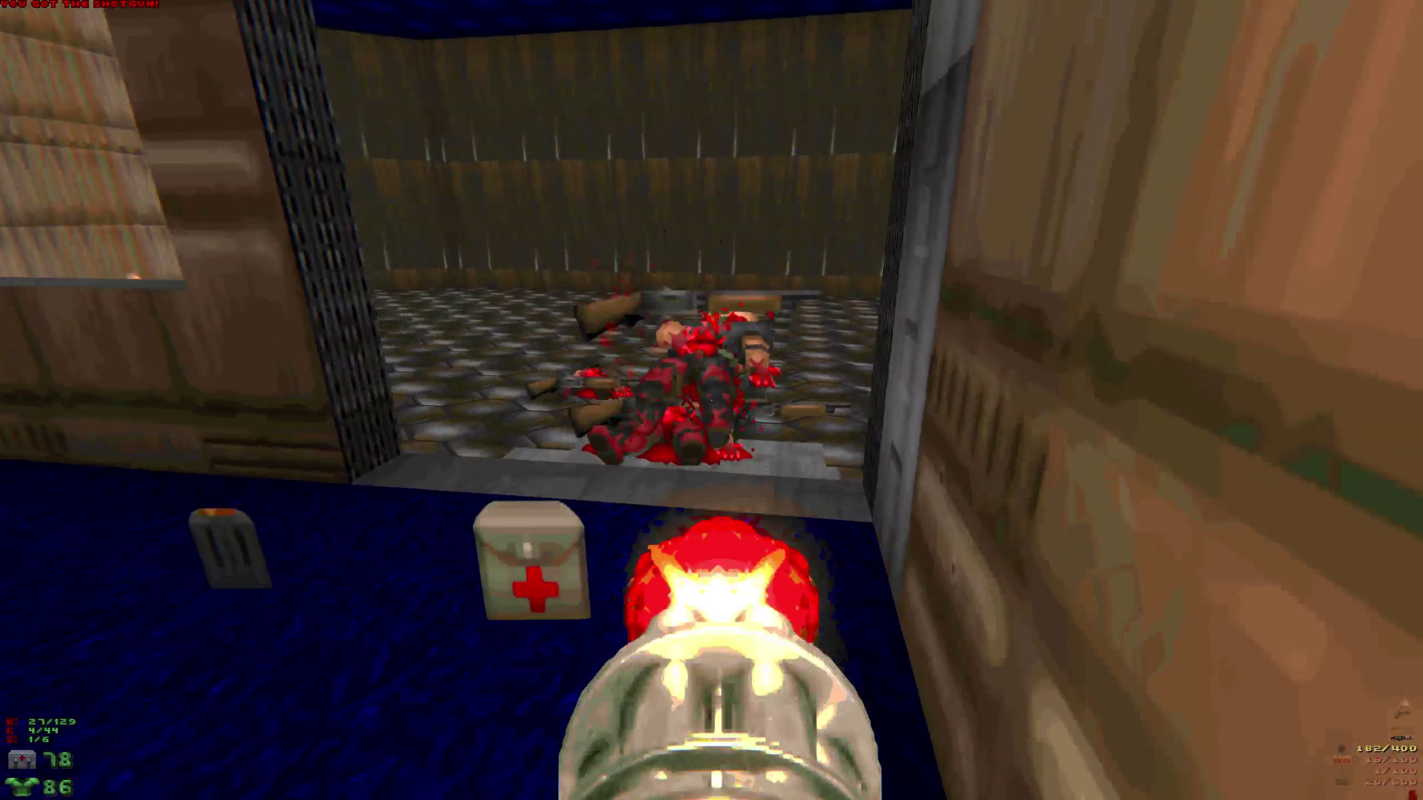
key(Left)
key(Up)
key(ctrl)
key(Up)
key(Left)
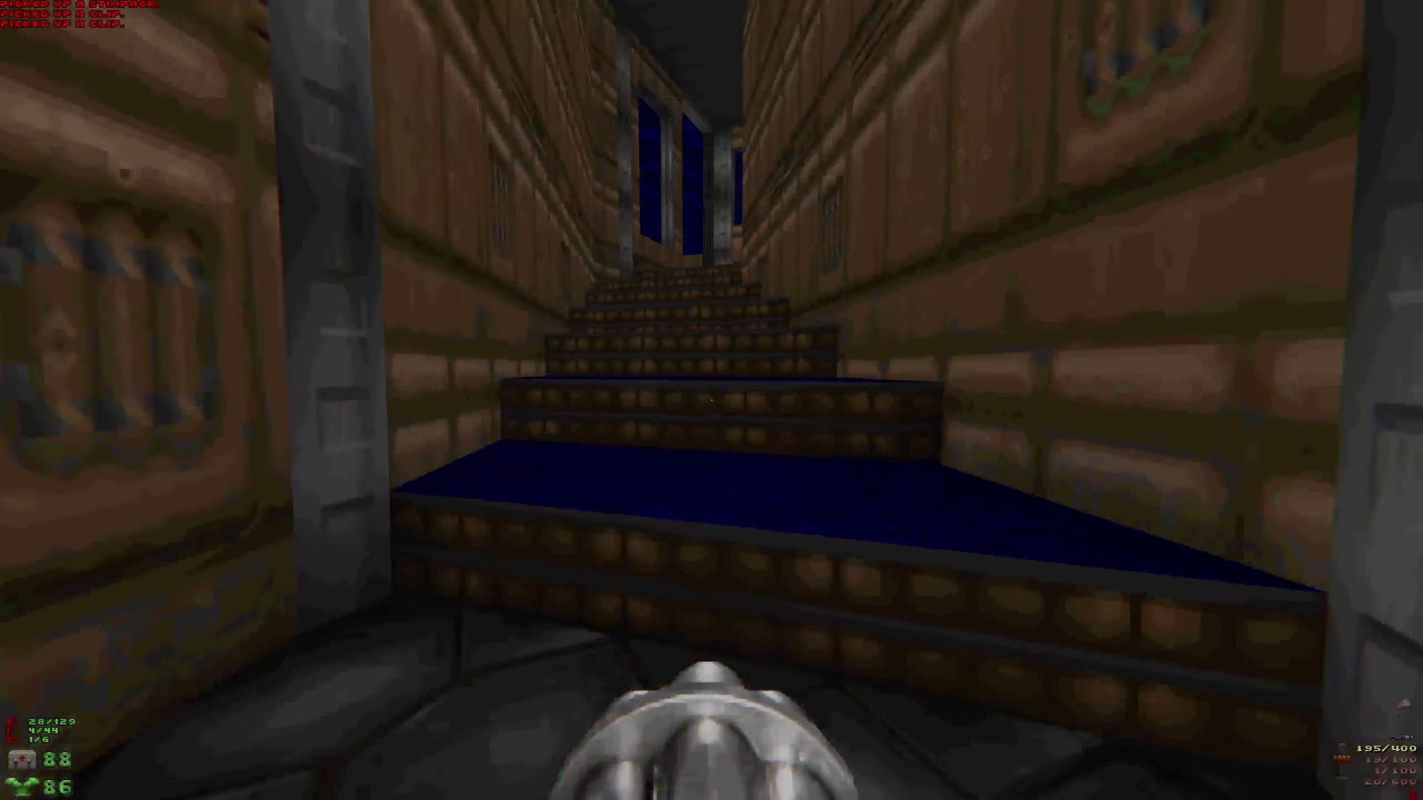
Climb the stairs, pass the opening and attack the zombie group, revealing a secret.
key(Up)
key(ctrl)
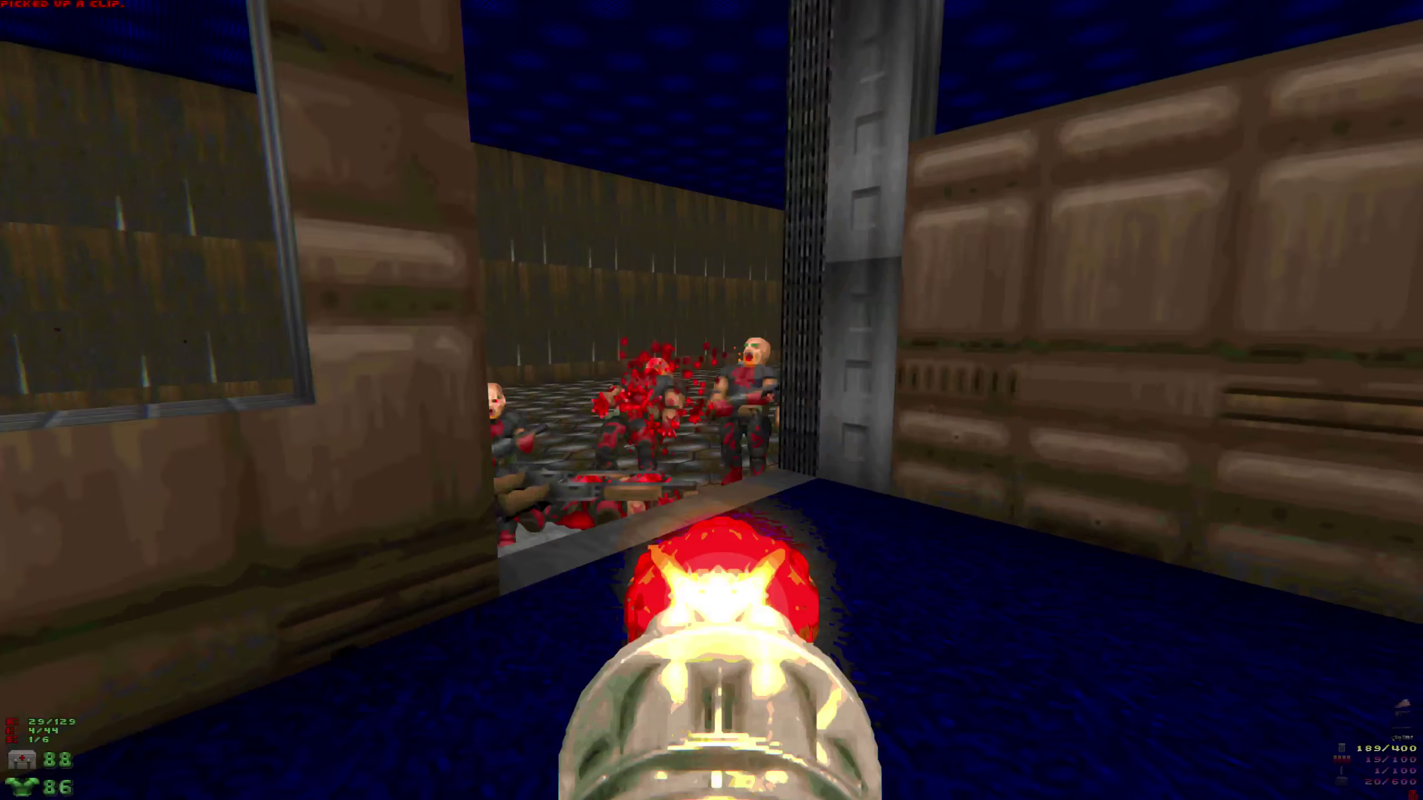
key(Up)
key(Left)
key(Right)
key(ctrl)
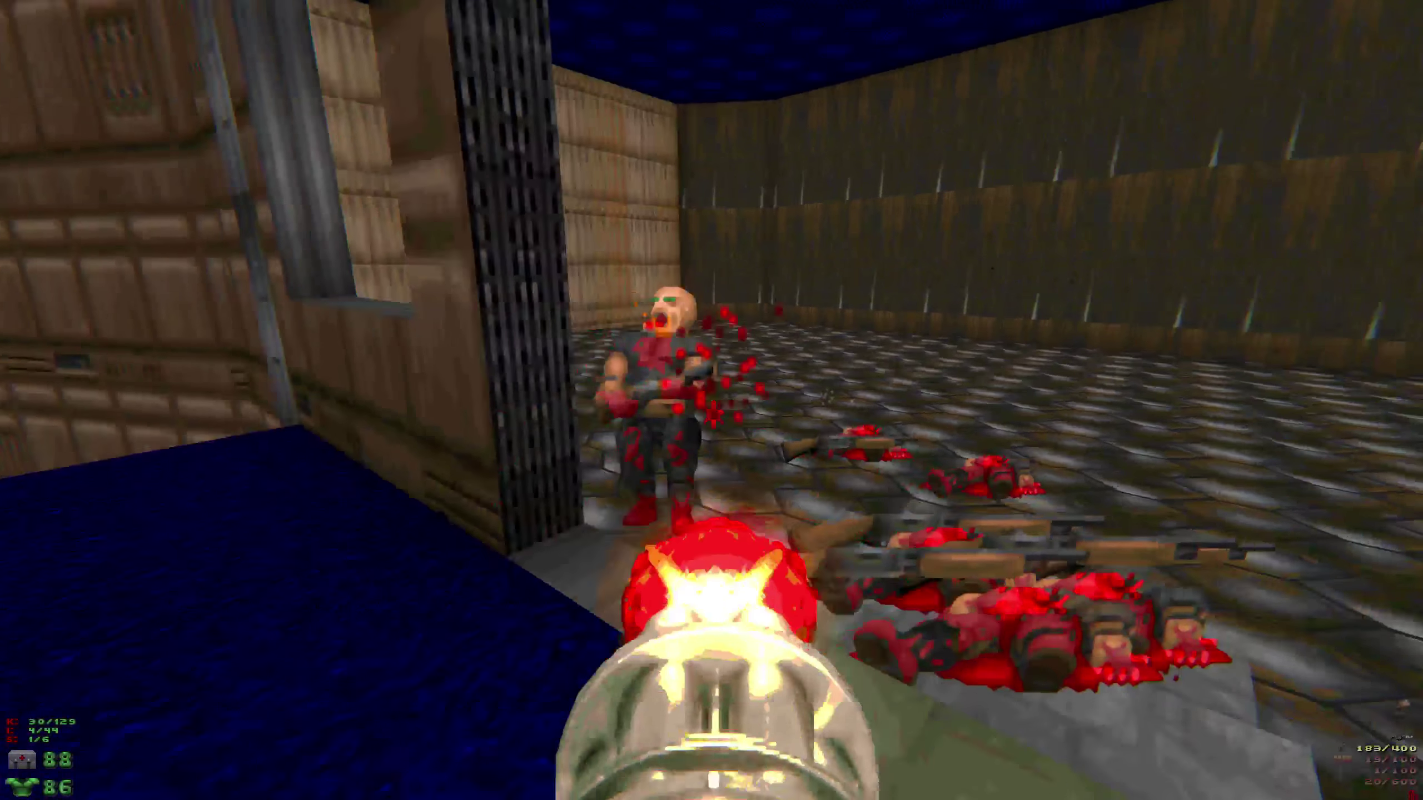
key(ctrl)
key(Up)
key(Left)
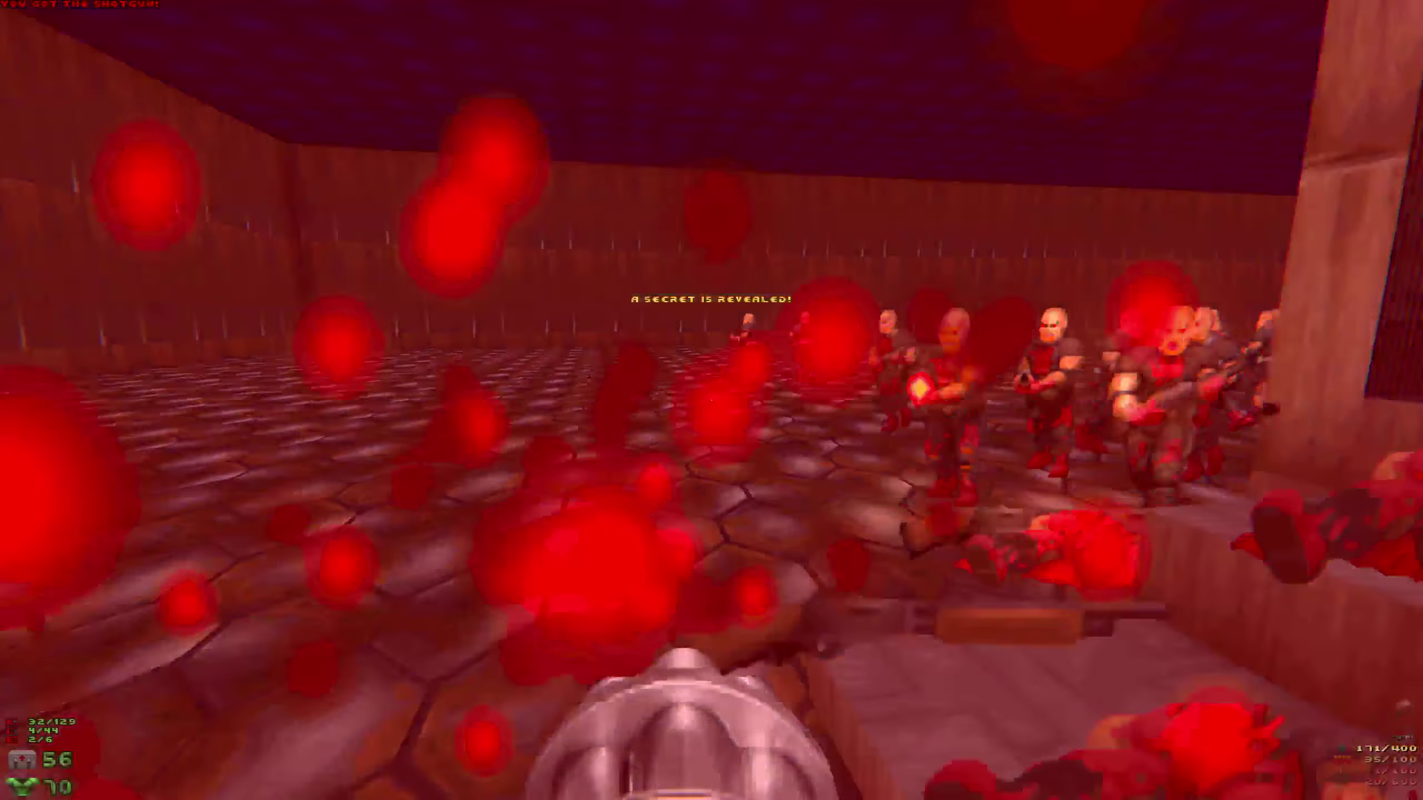
key(ctrl)
Retreat from the zombie horde while mowing it down.
key(ctrl)
key(Down)
key(Right)
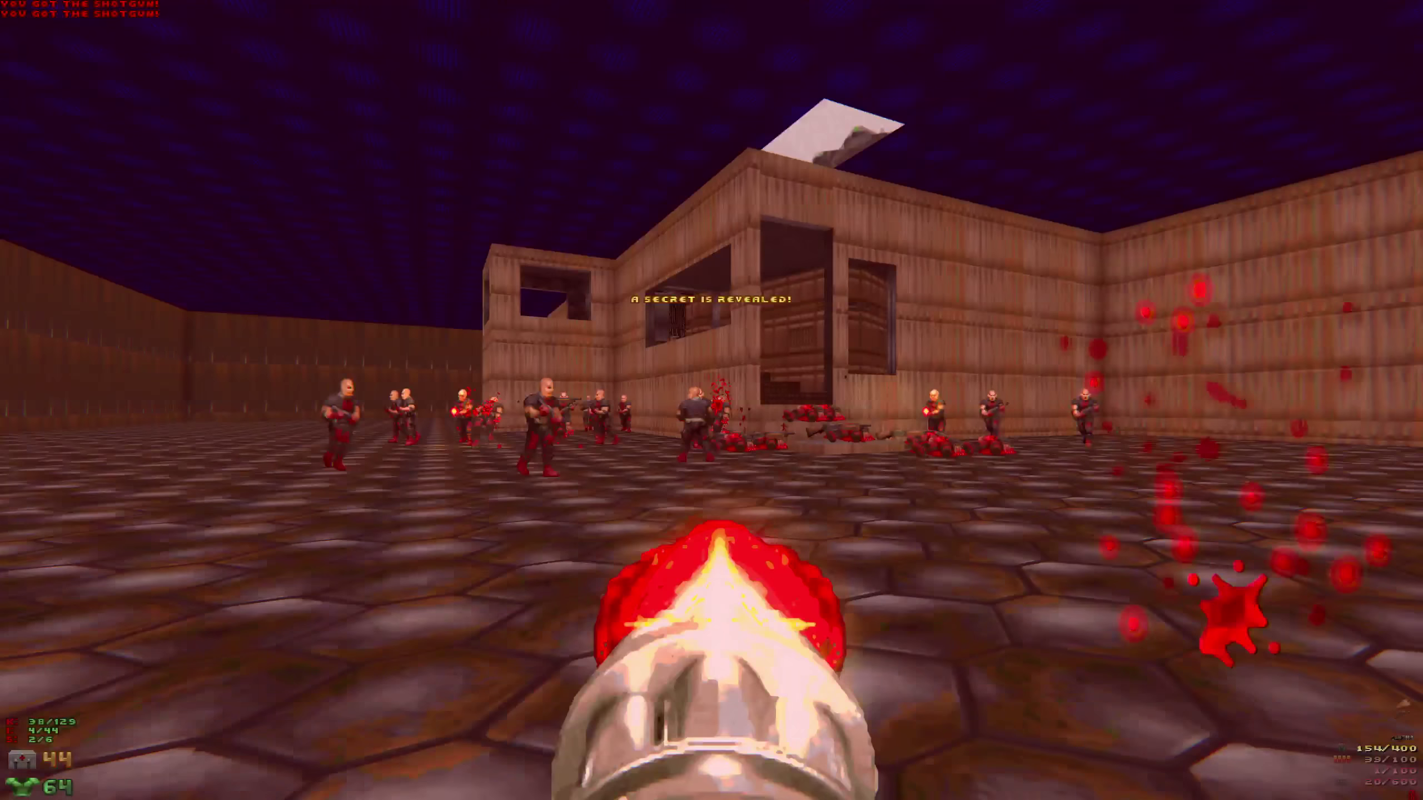
key(ctrl)
key(Down)
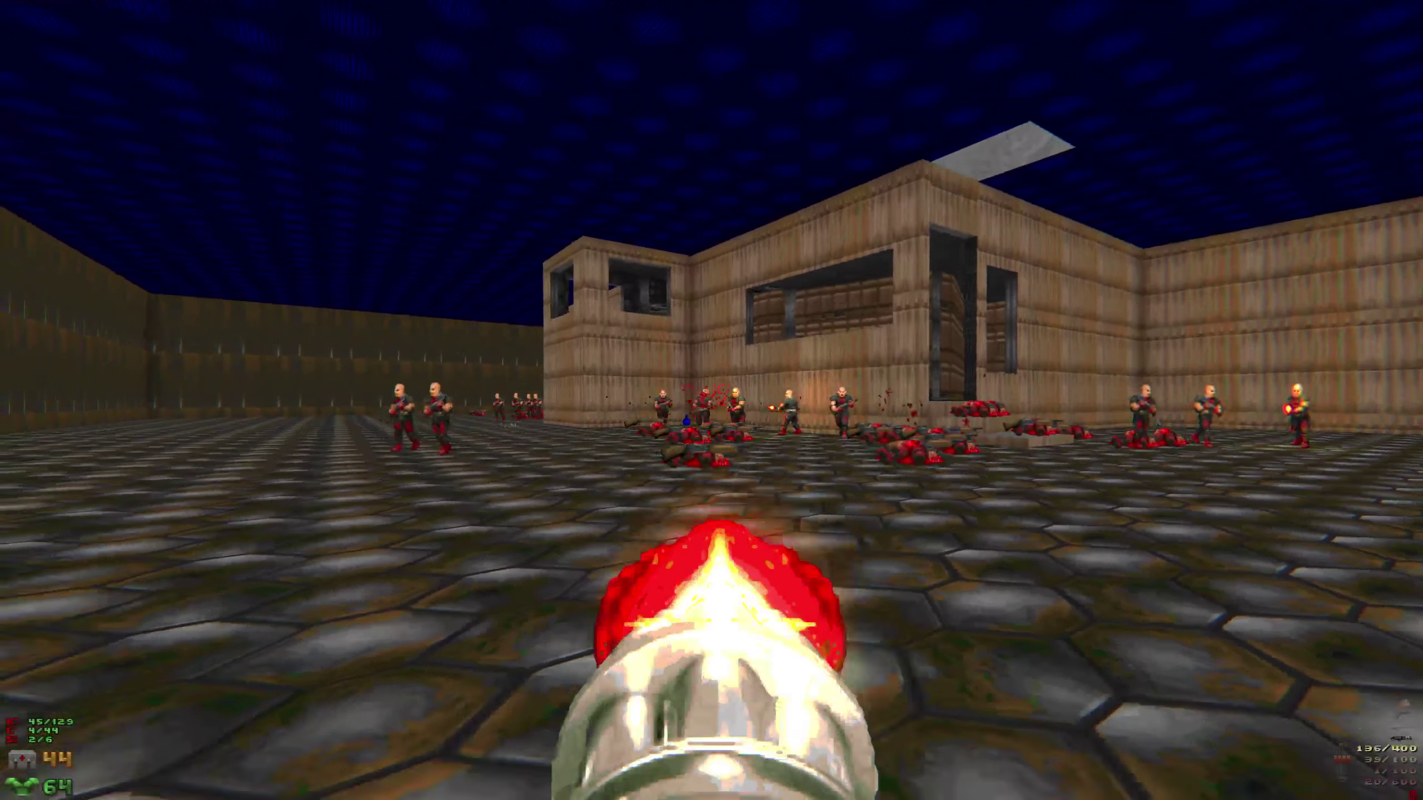
key(Left)
Push toward the building firing at zombies and grab a shotgun until shot dead.
key(ctrl)
key(Right)
key(Up)
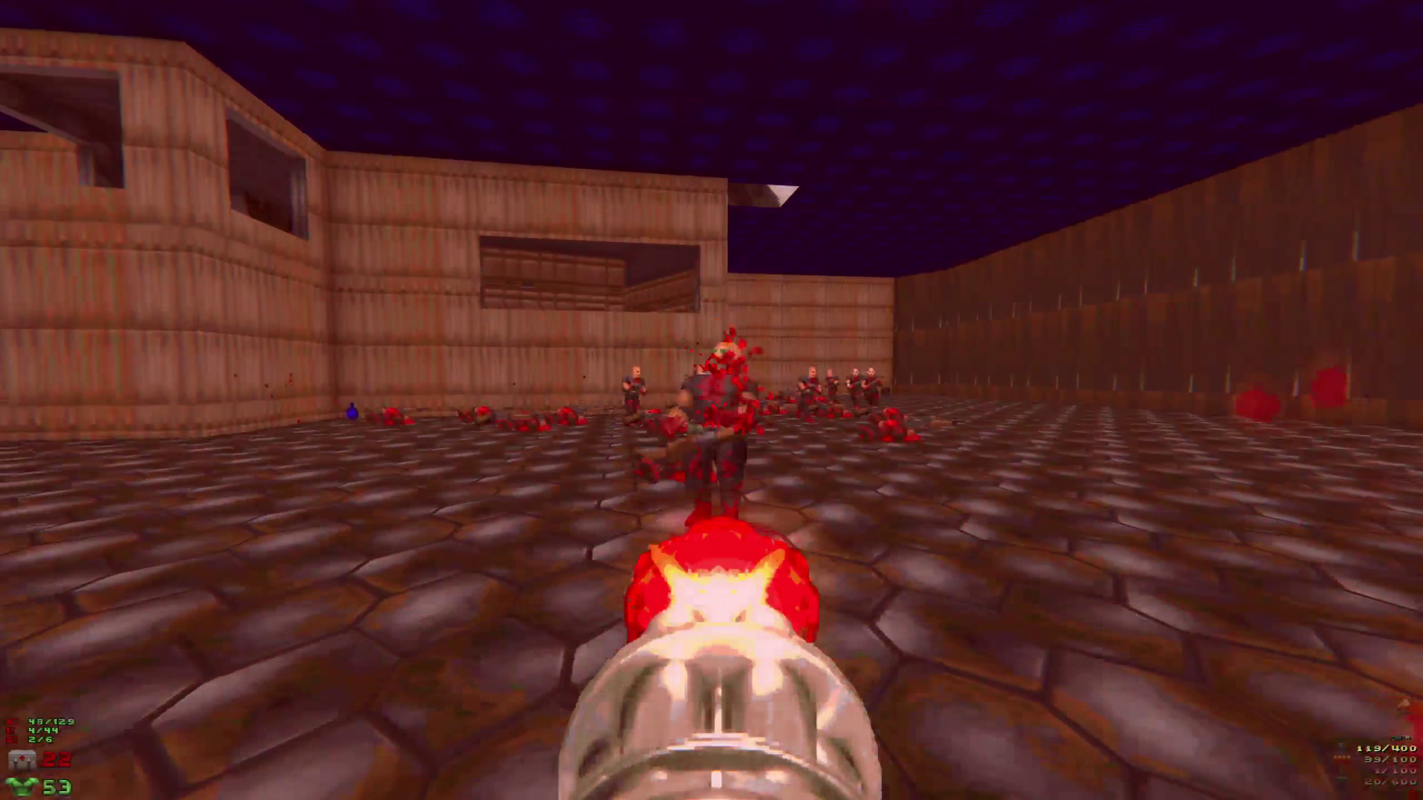
key(ctrl)
key(Right)
key(Up)
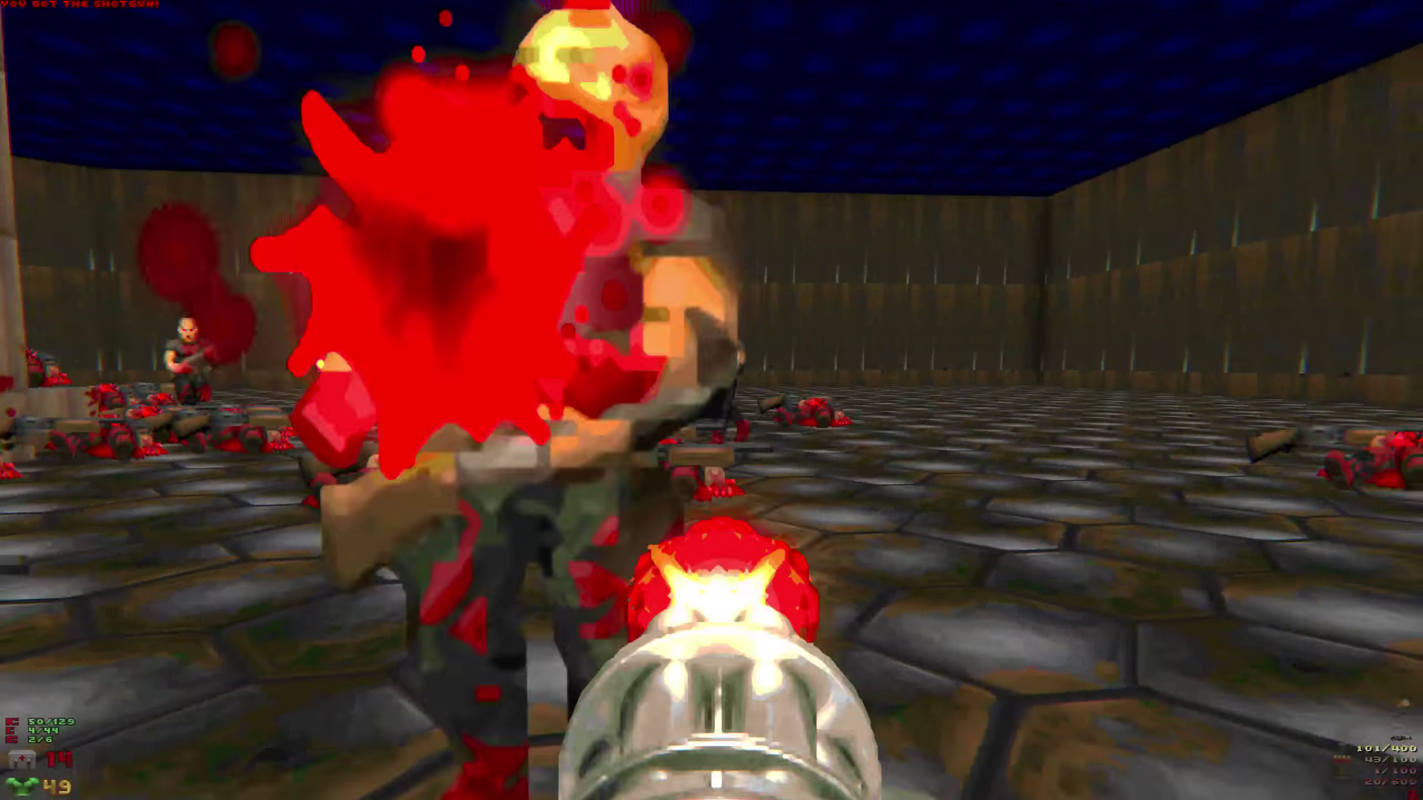
key(ctrl)
key(Left)
key(Left)
key(F12)
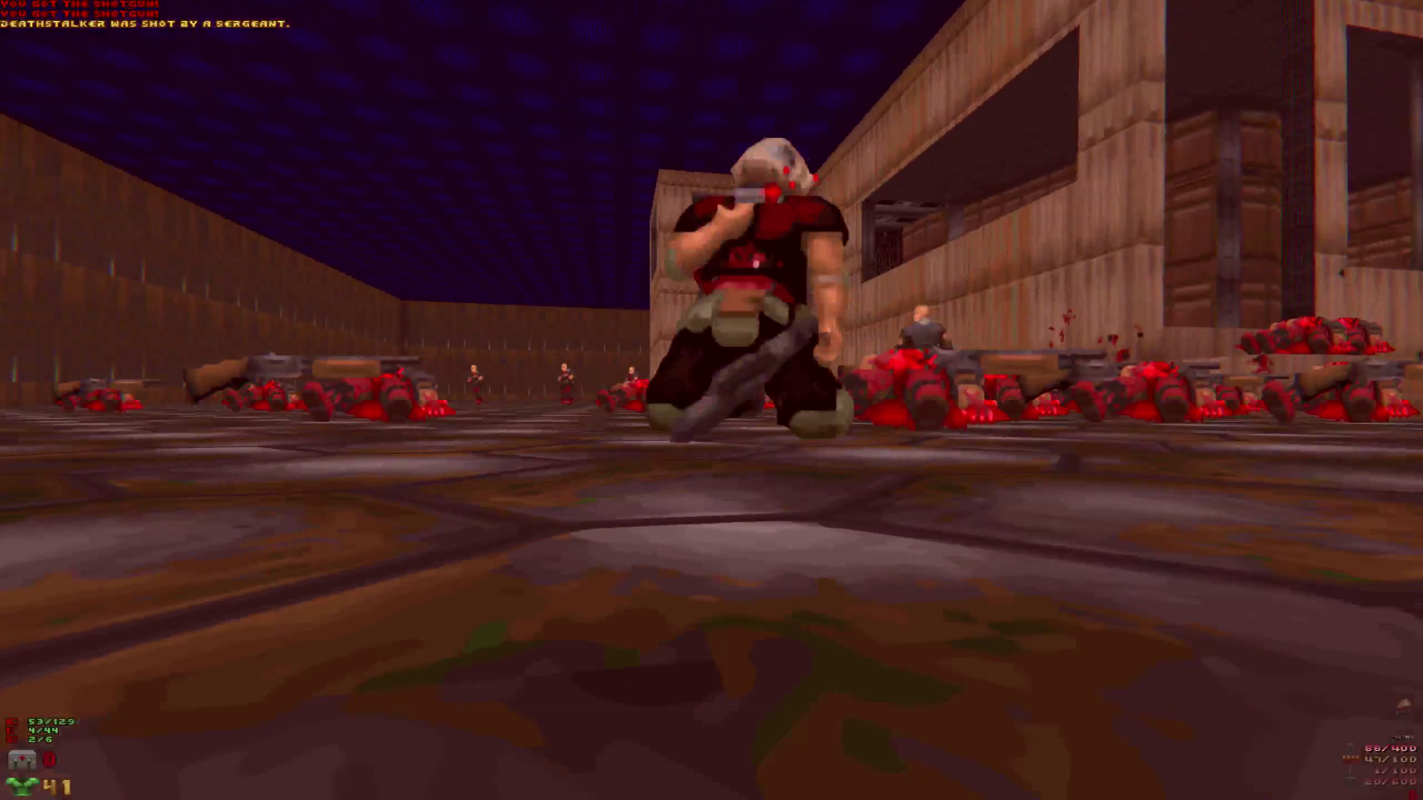
Restart after dying, load the autosave and head toward the raised platform.
key(space)
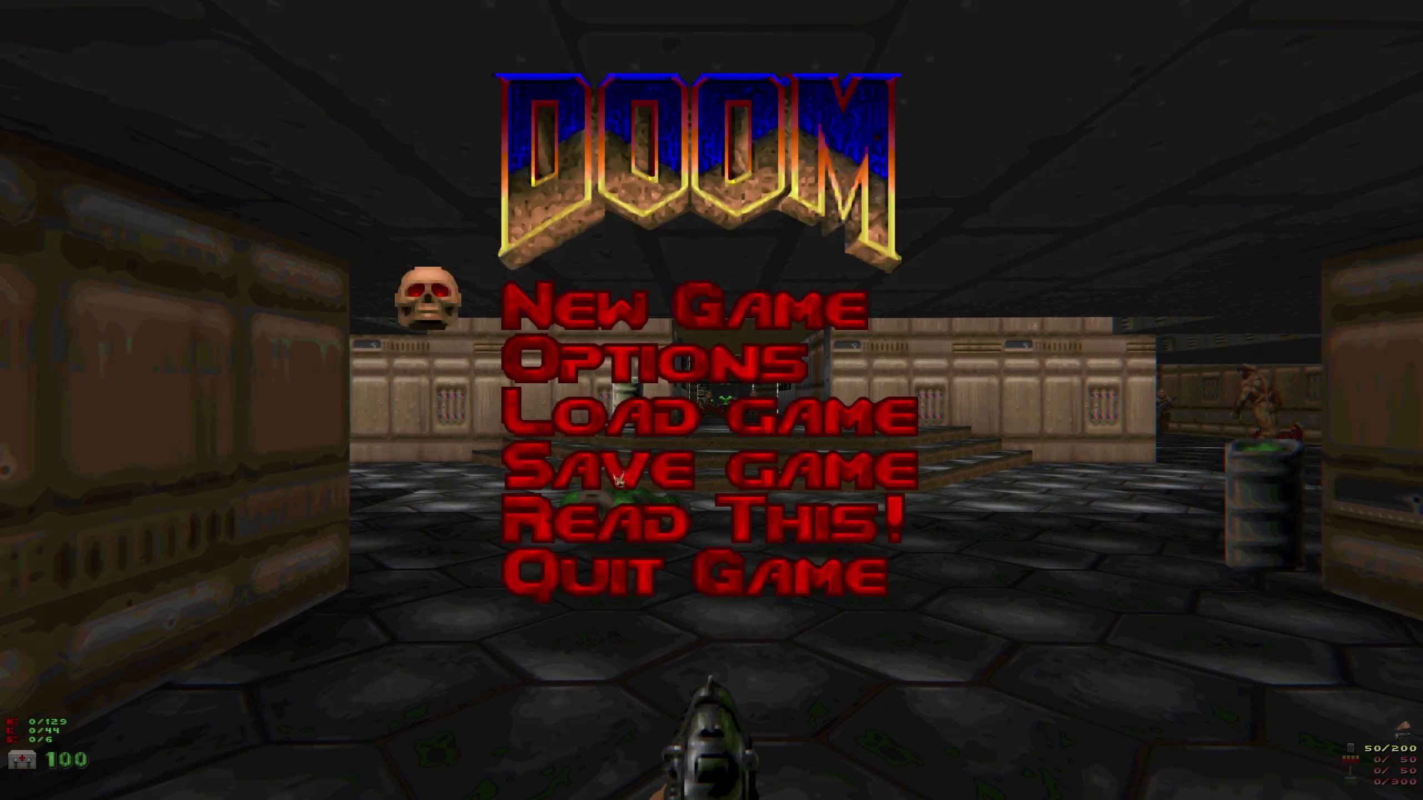
key(Return)
key(Return)
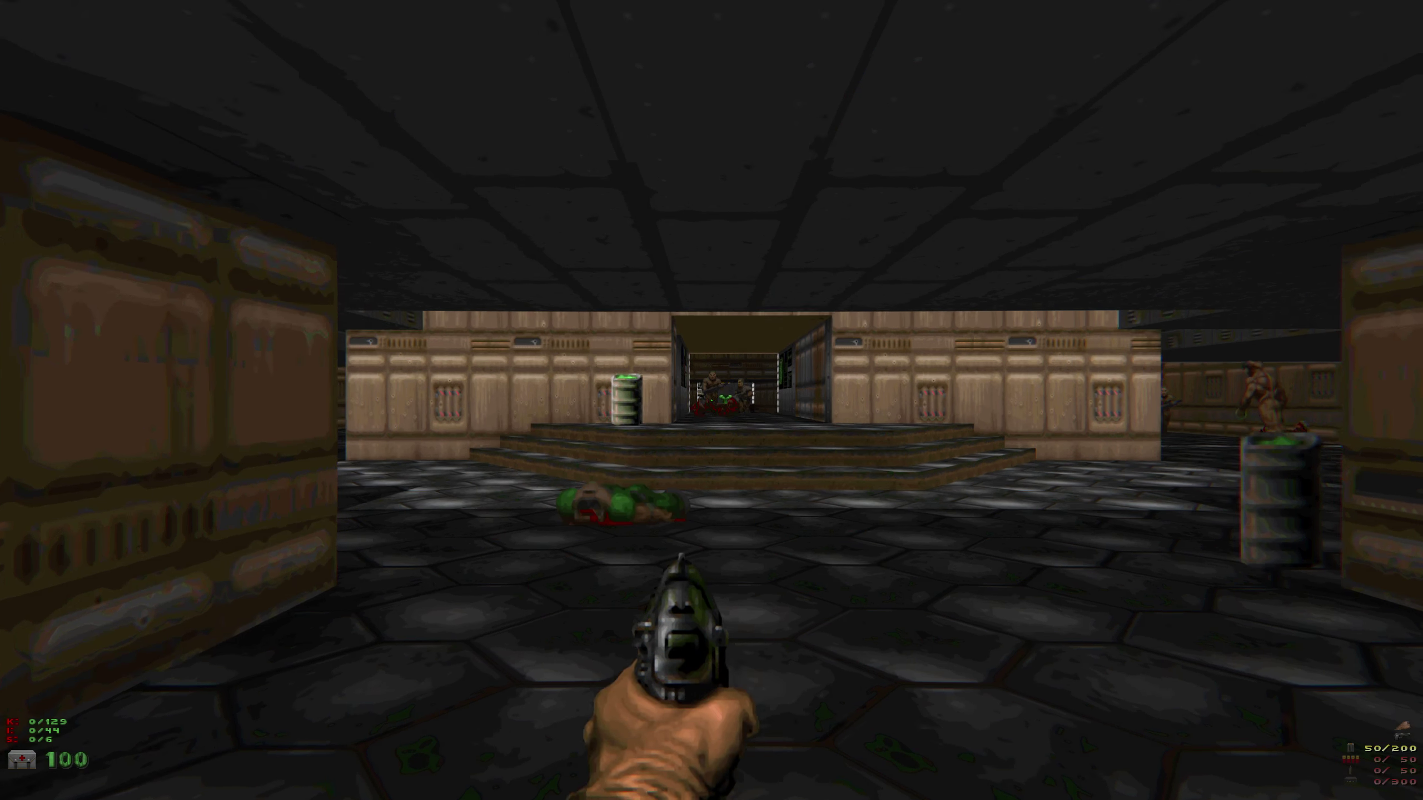
key(Up)
key(Left)
key(Right)
key(ctrl)
key(ctrl)
key(ctrl)
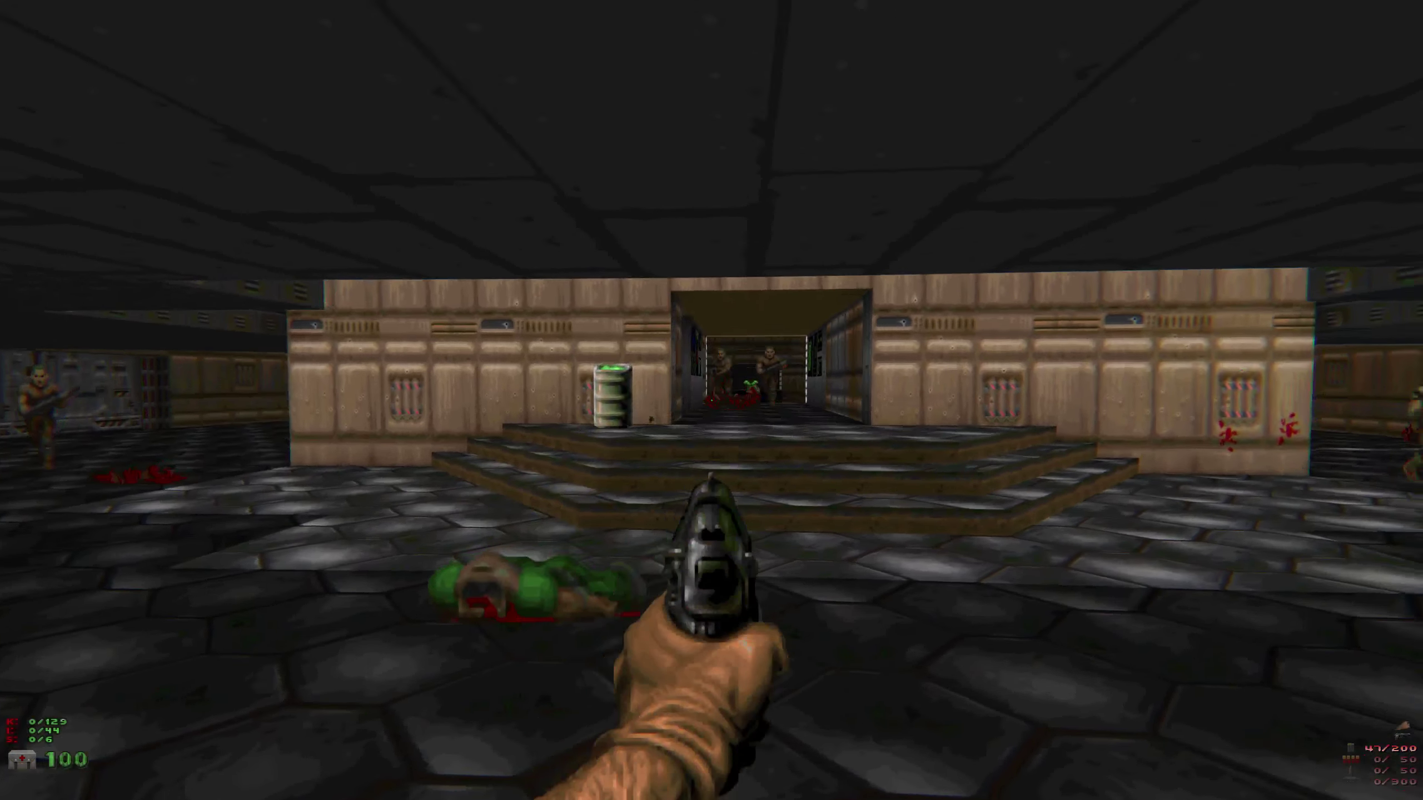
Pistol the first monsters, taking cover behind the pillar.
key(Right)
key(Left)
key(ctrl)
key(ctrl)
key(ctrl)
key(Up)
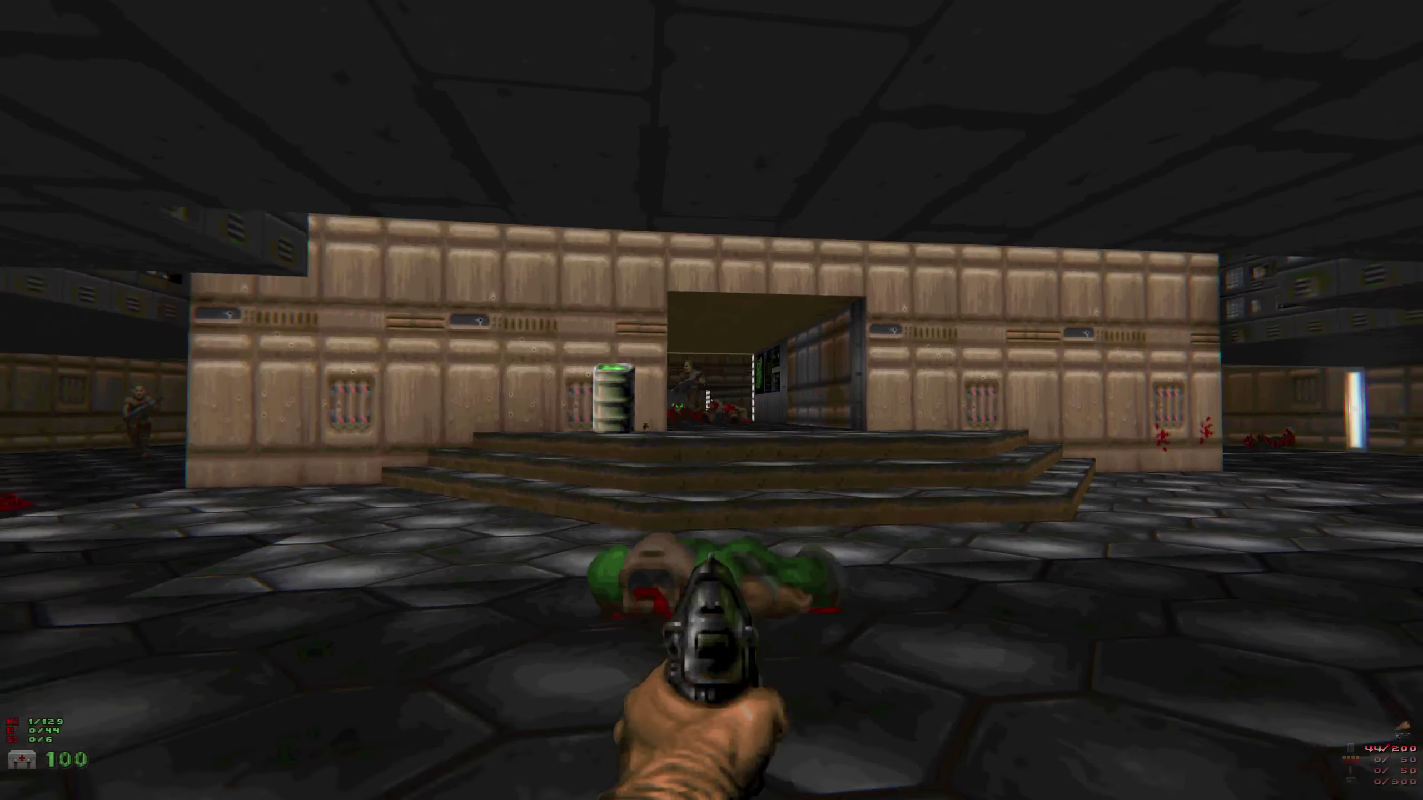
key(Down)
key(ctrl)
key(ctrl)
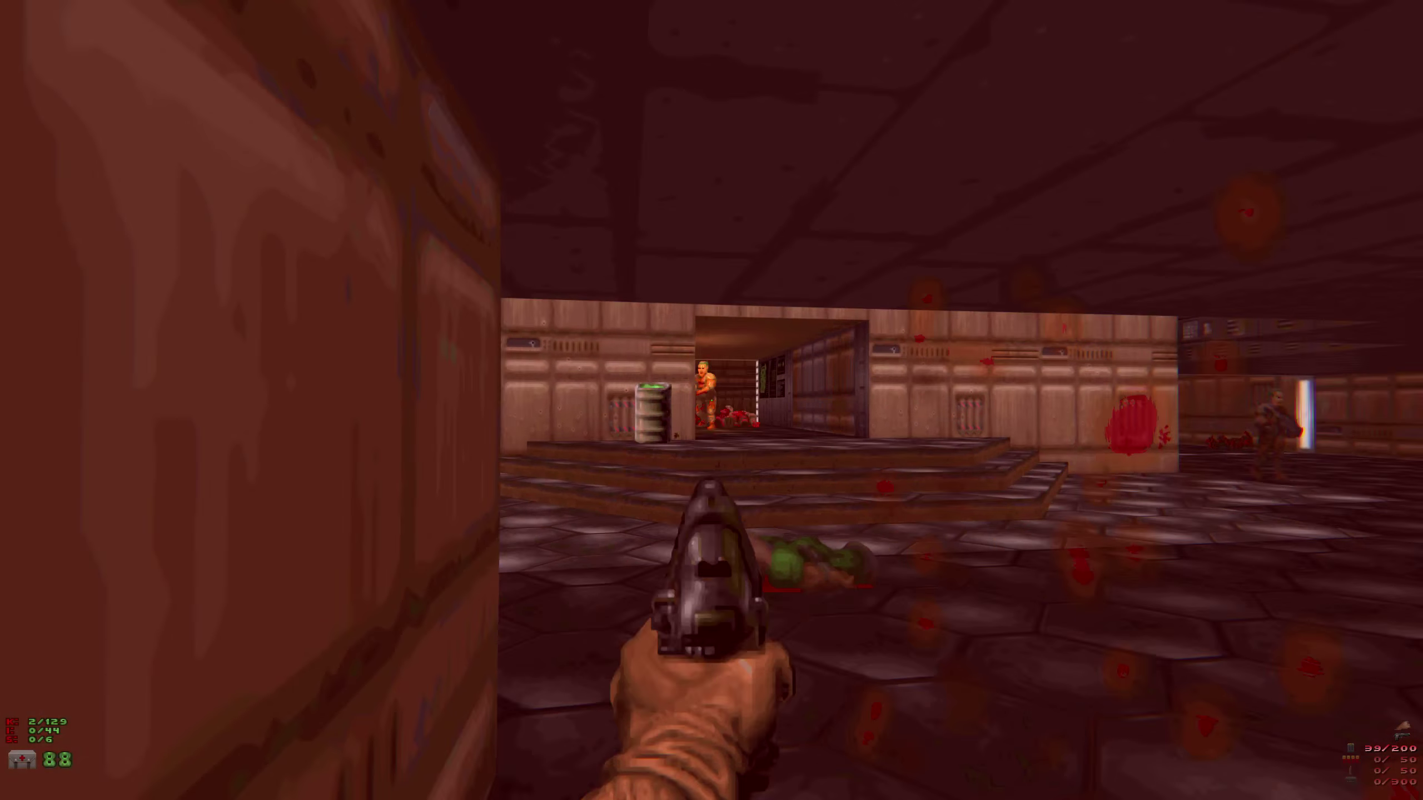
key(ctrl)
Kill another monster past the pillar, grab the clips and 100 armor, then open the main menu.
key(Up)
key(Right)
key(Left)
key(Left)
key(Up)
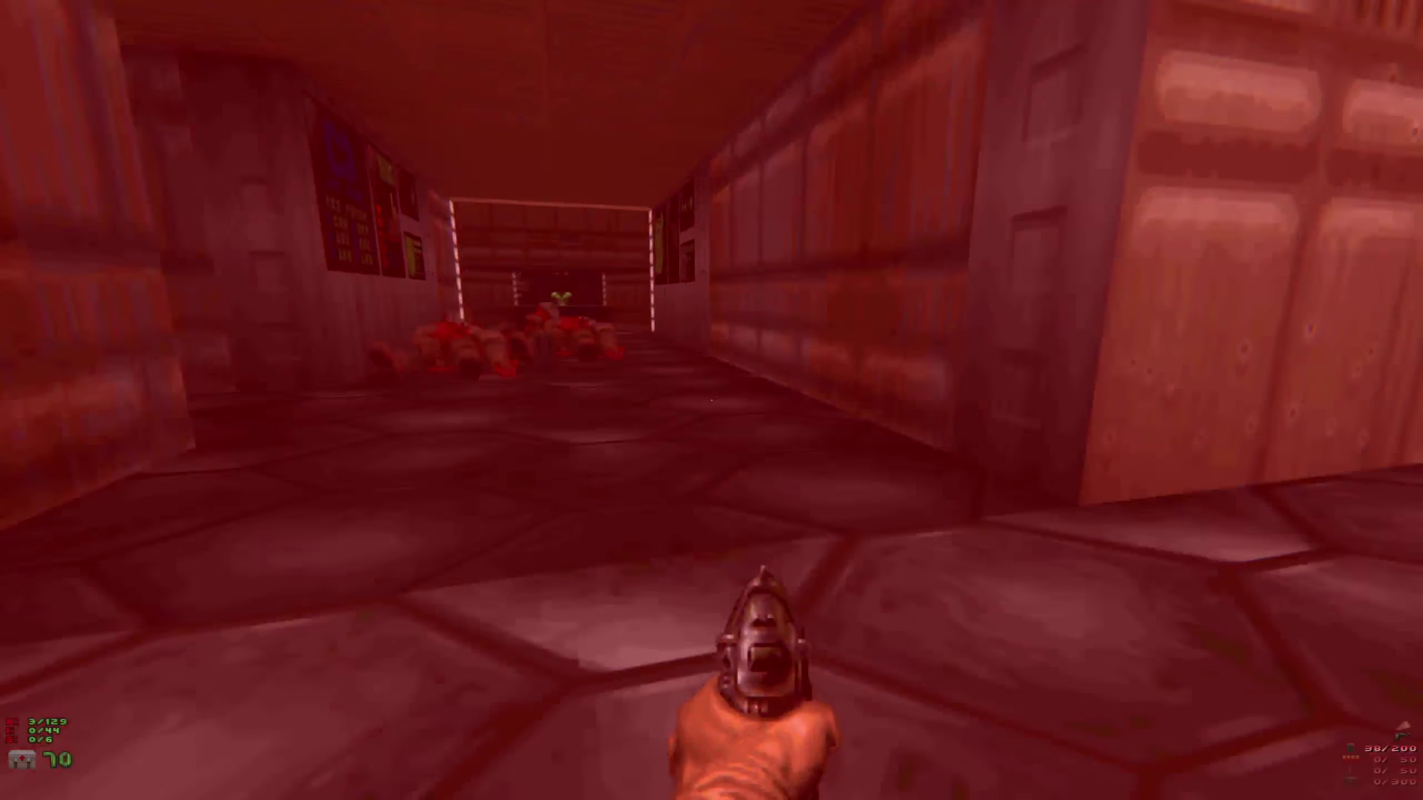
key(Up)
key(Up)
key(Right)
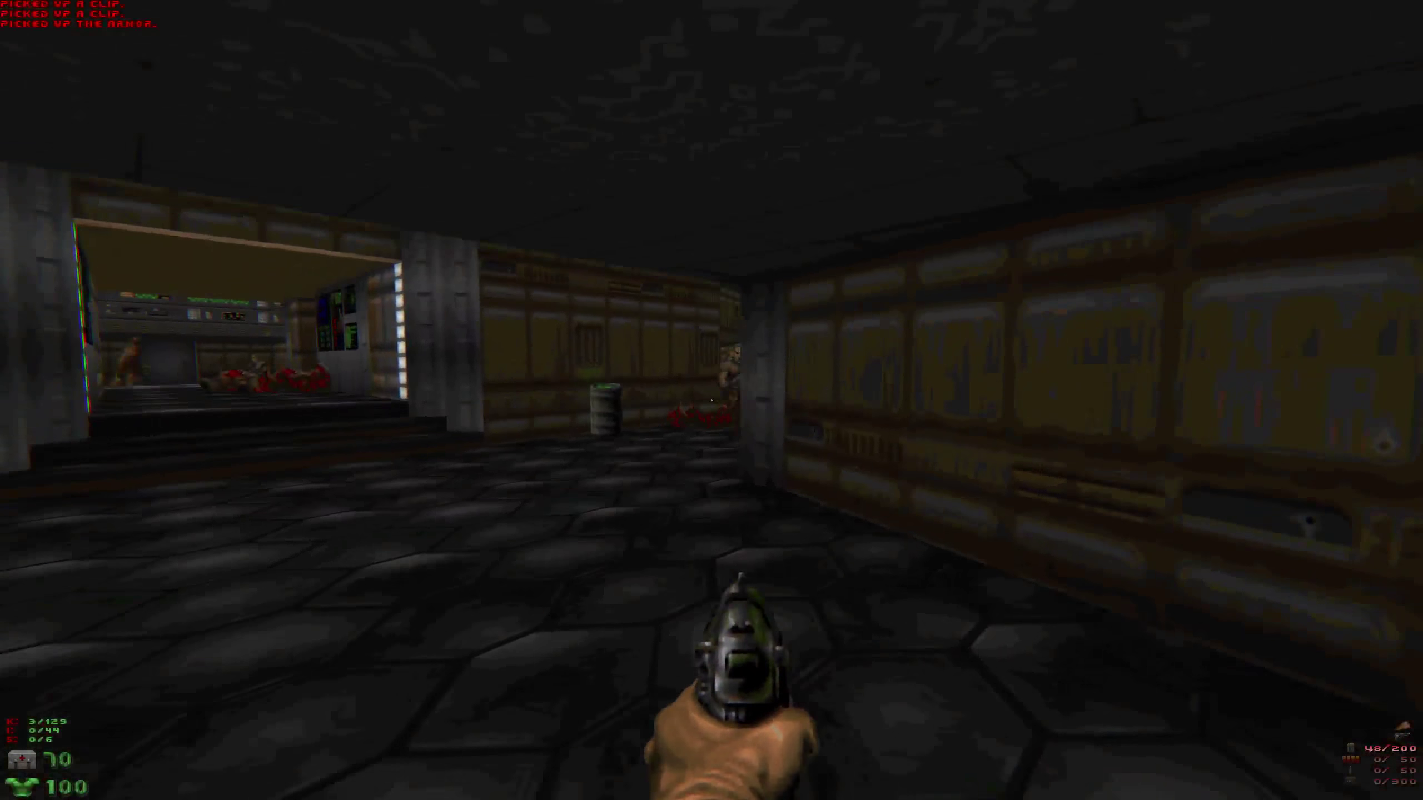
key(Escape)
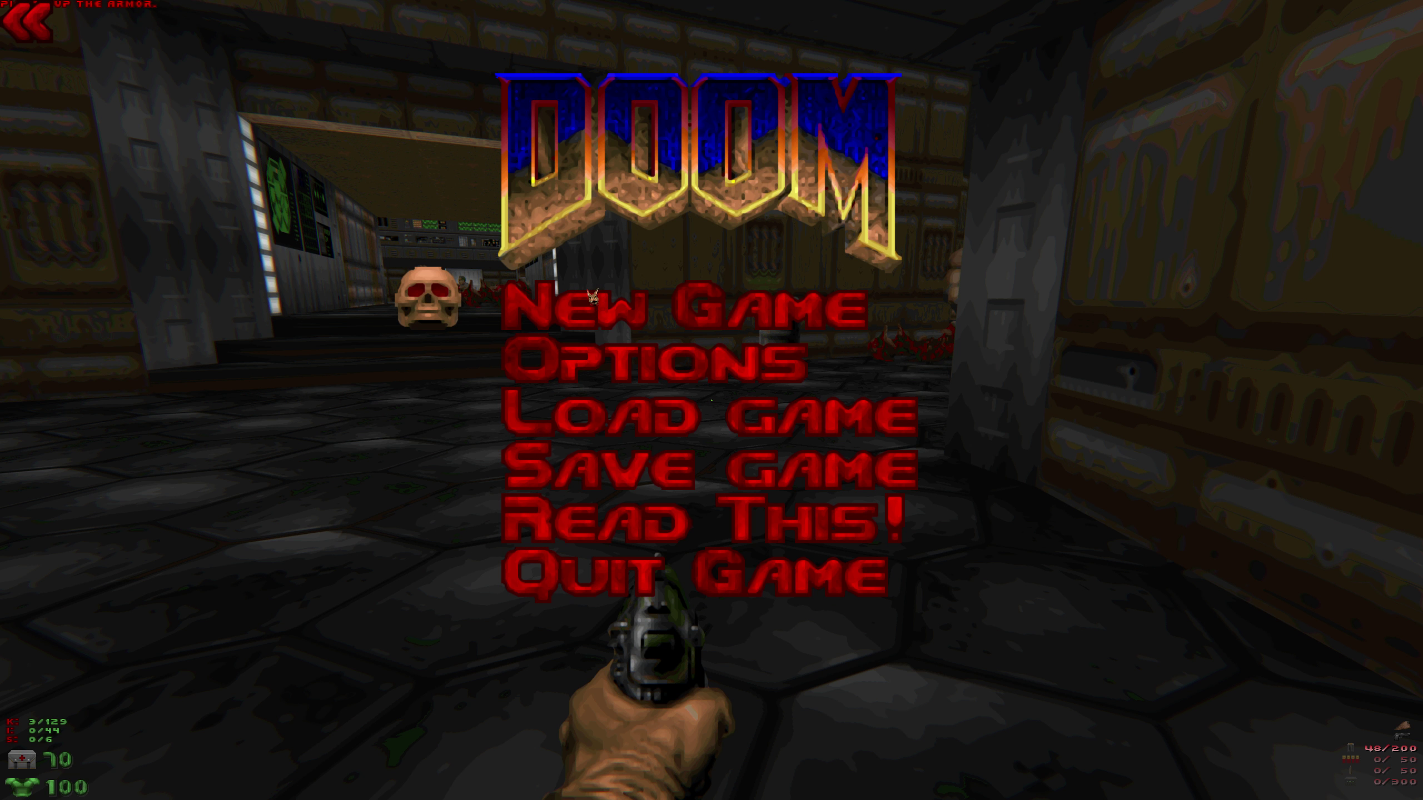
Resume play and shoot the zombiemen down the corridor.
key(Escape)
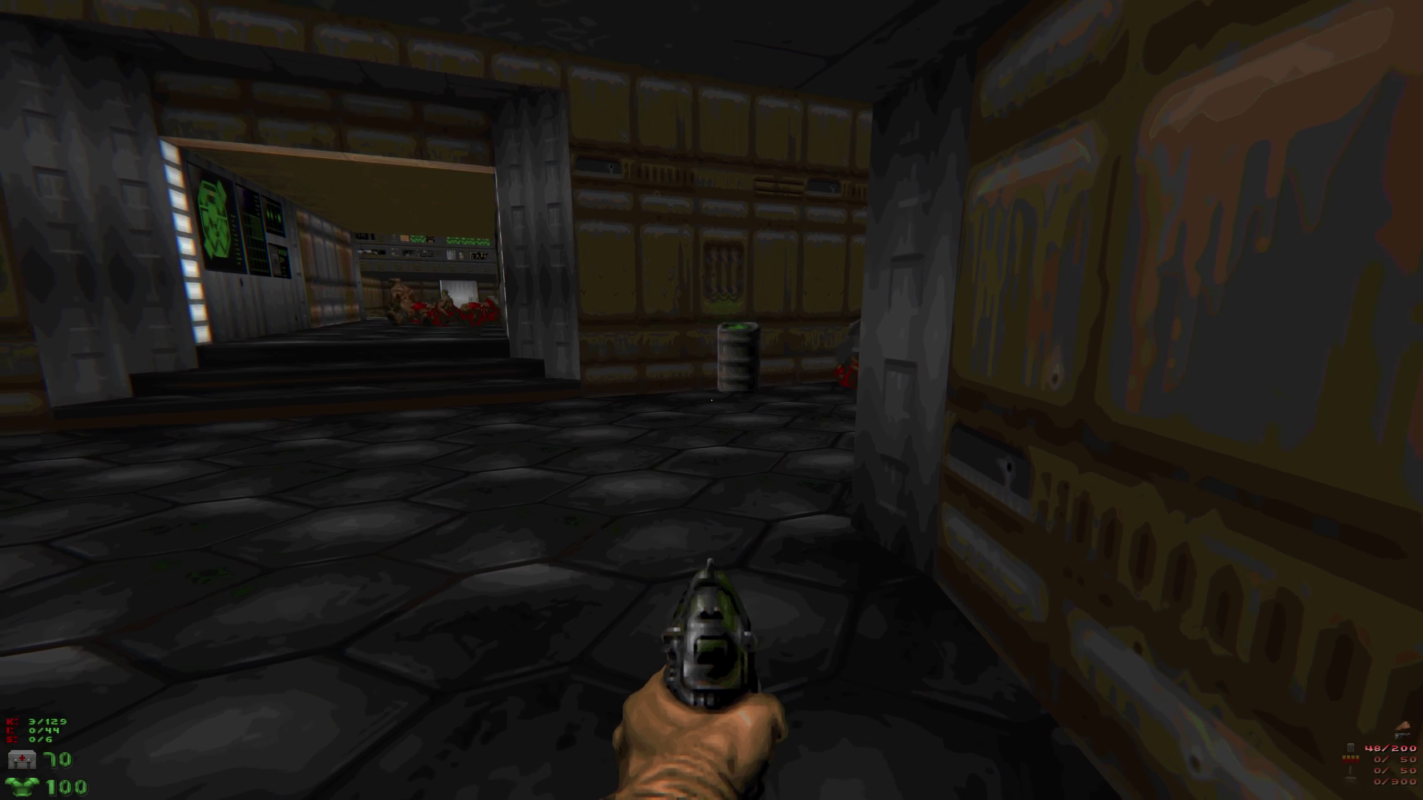
key(Left)
key(ctrl)
key(ctrl)
key(Left)
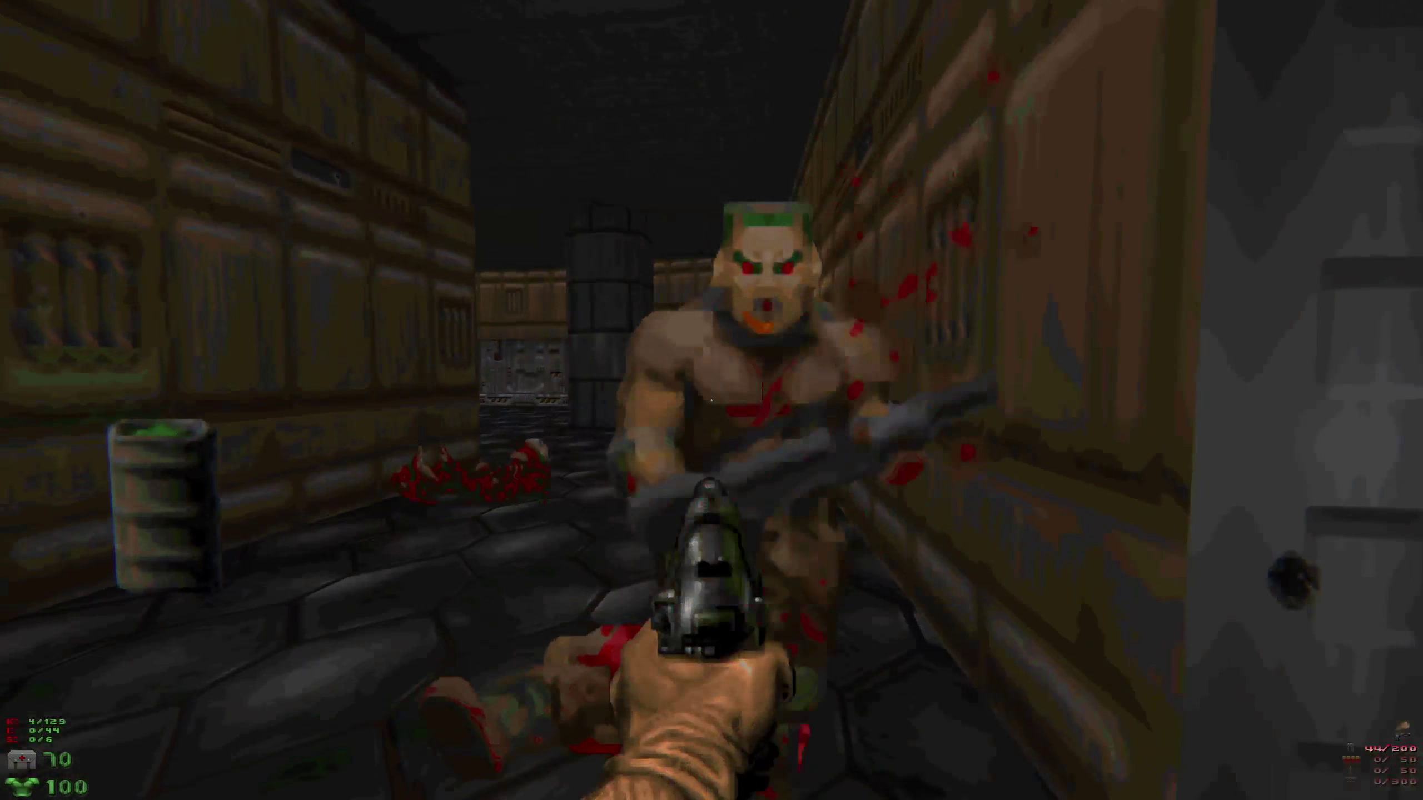
key(Up)
key(ctrl)
key(ctrl)
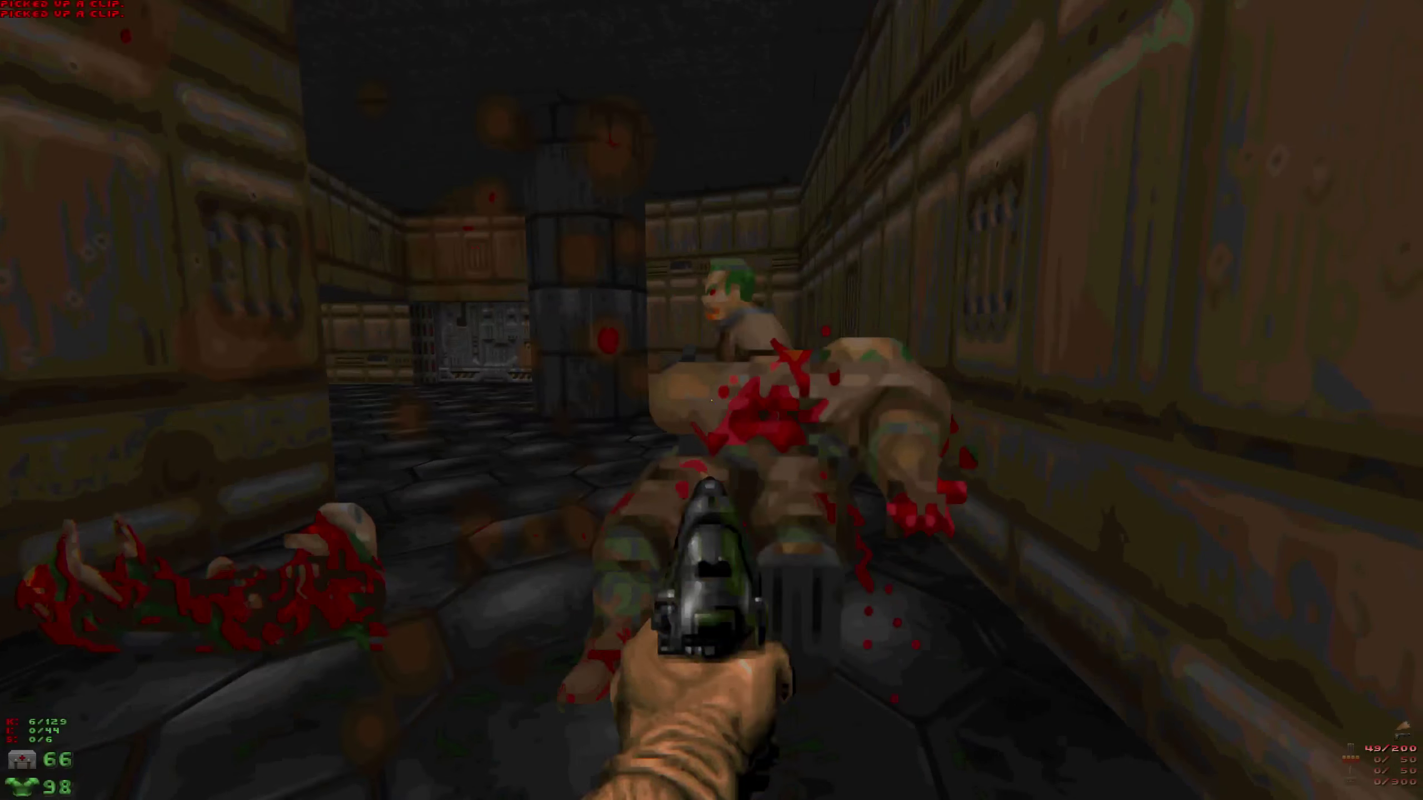
Grab the dropped clip and finish off the zombieman in the room.
key(Up)
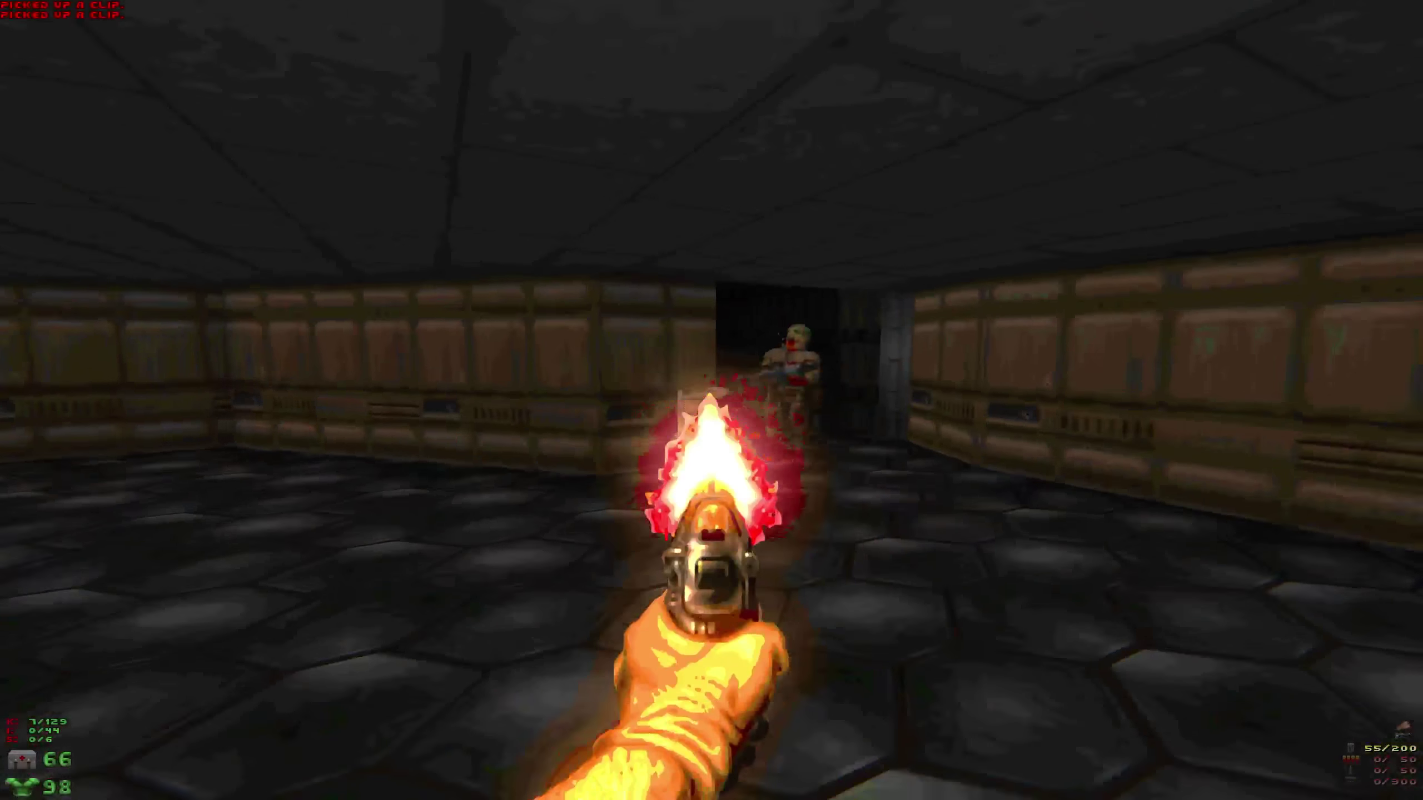
key(Up)
key(Left)
key(ctrl)
key(ctrl)
key(Up)
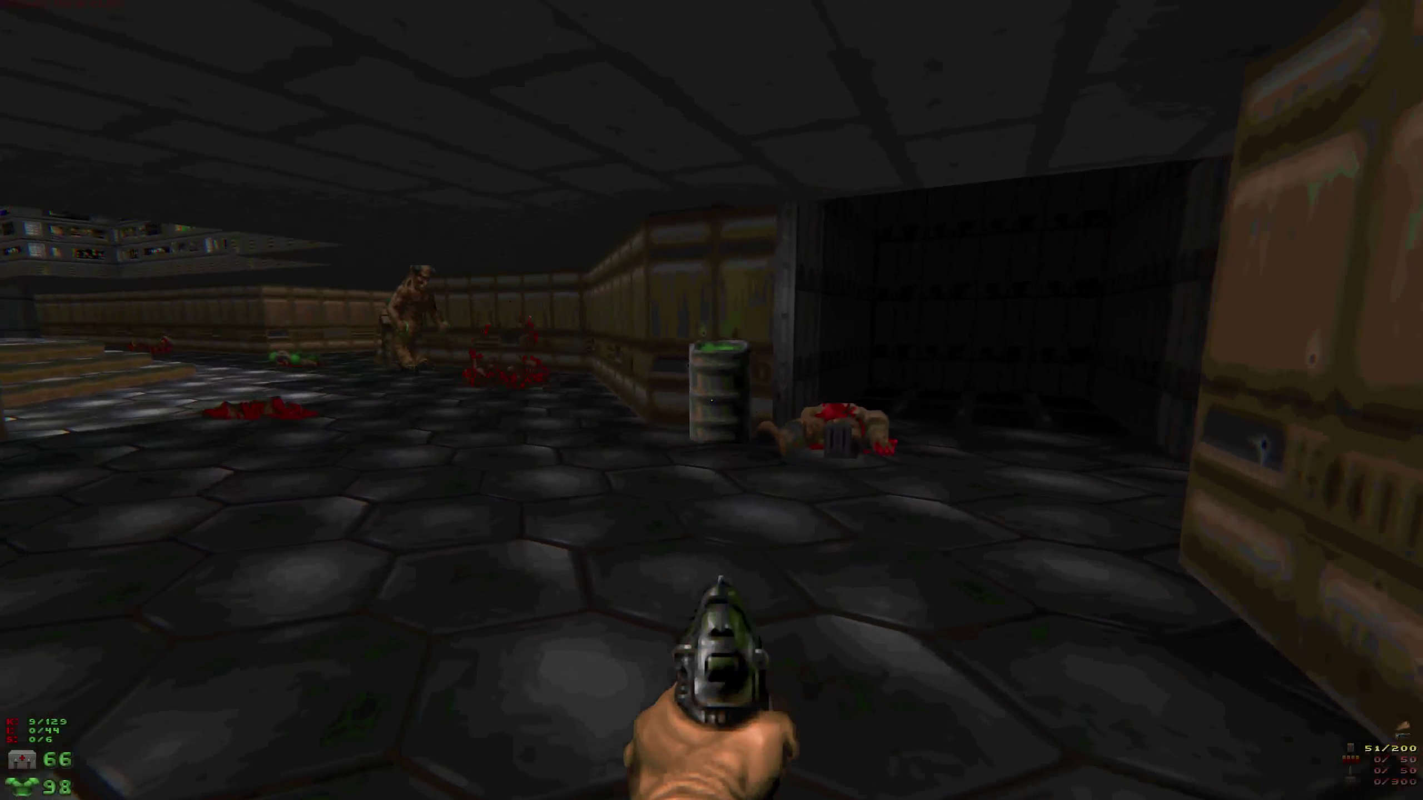
key(Right)
key(Up)
key(Up)
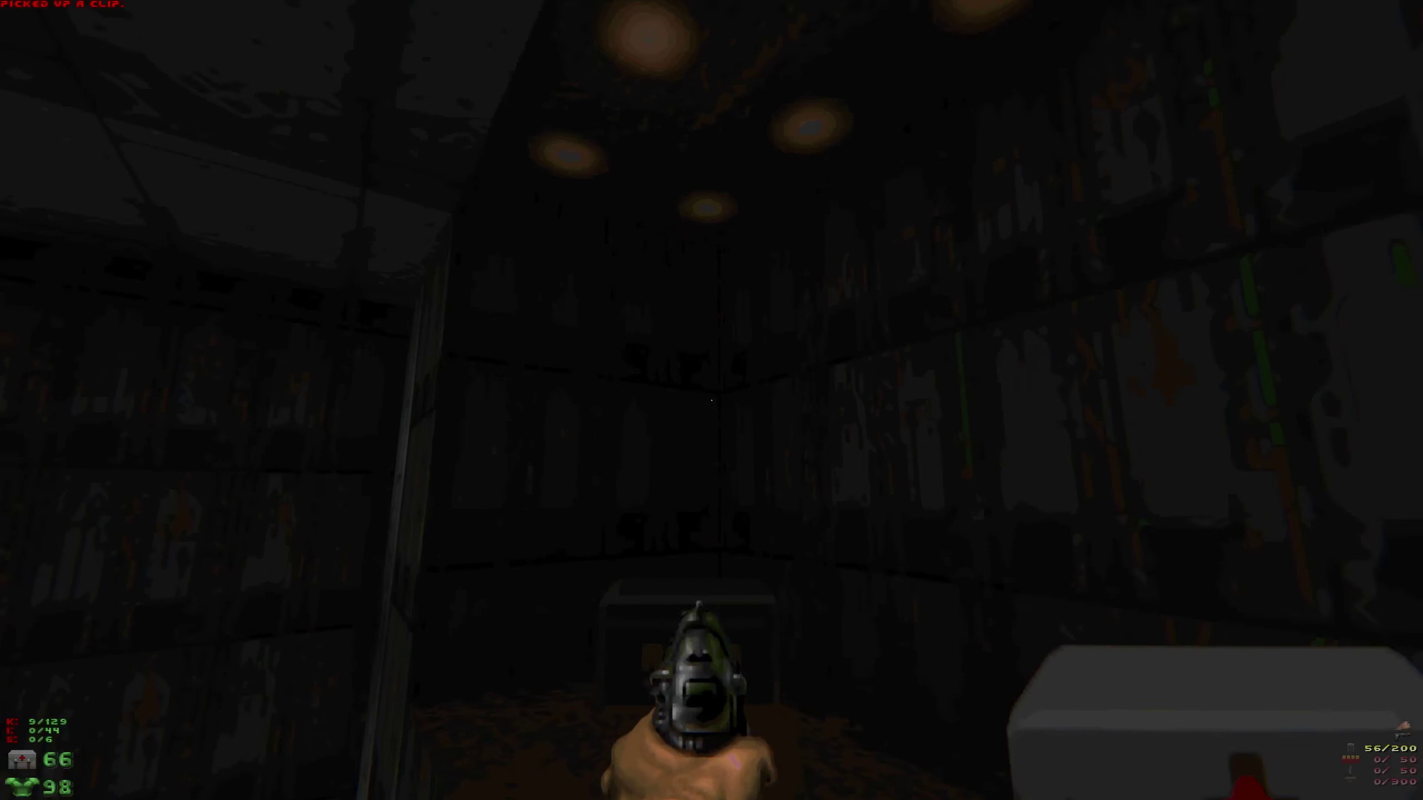
Advance through the computer room, shooting the shotgun zombie and an approaching imp.
key(Left)
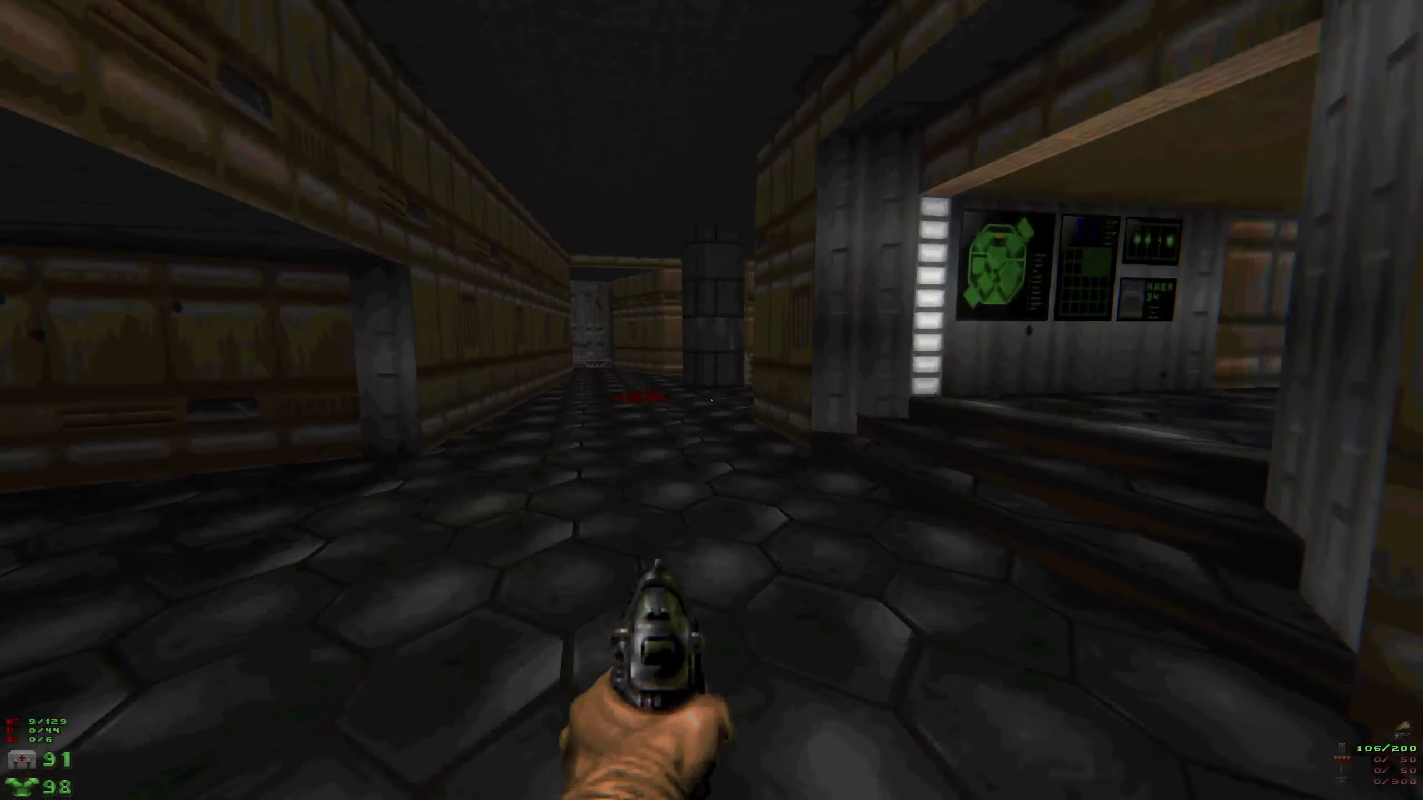
key(Right)
key(Up)
key(Up)
key(Up)
key(Left)
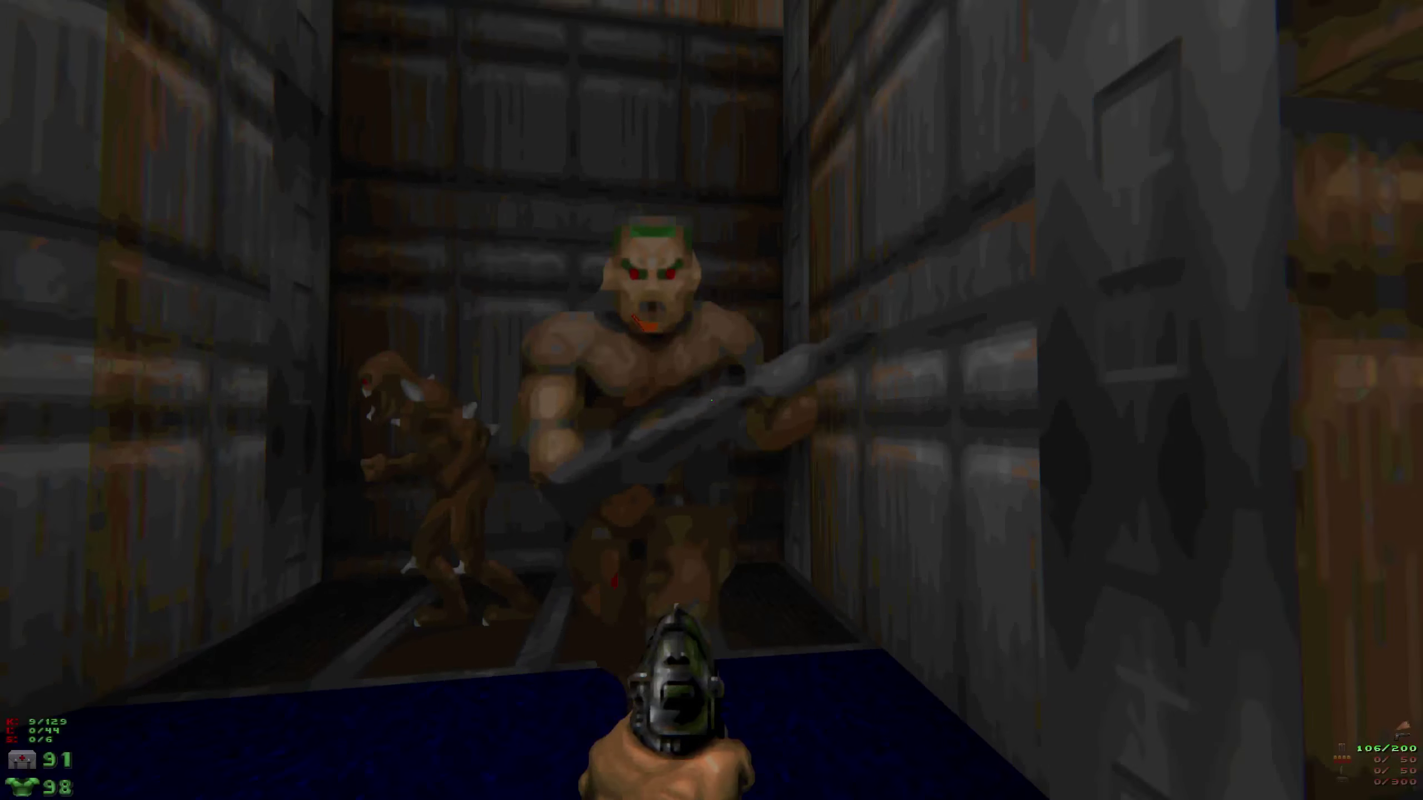
key(ctrl)
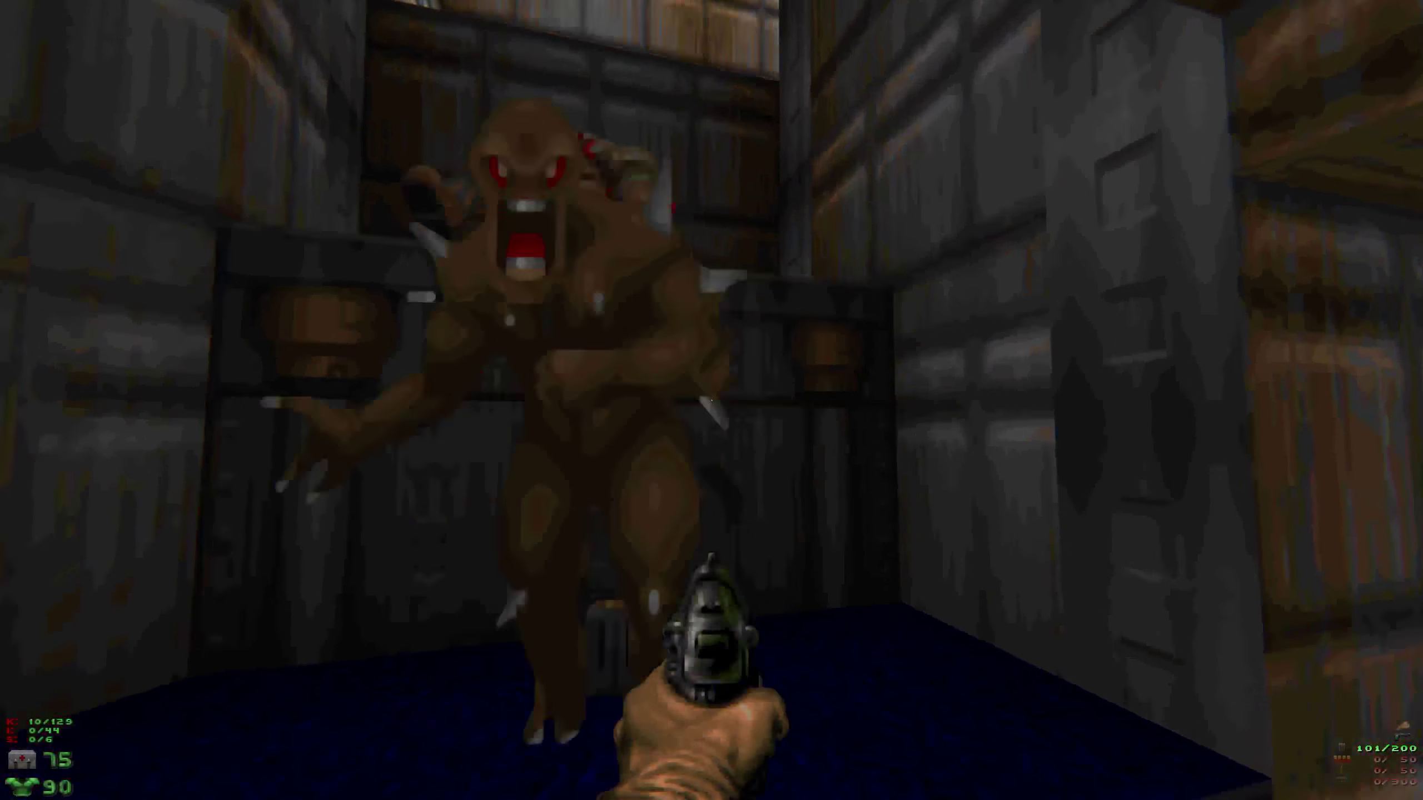
key(ctrl)
key(Right)
key(Right)
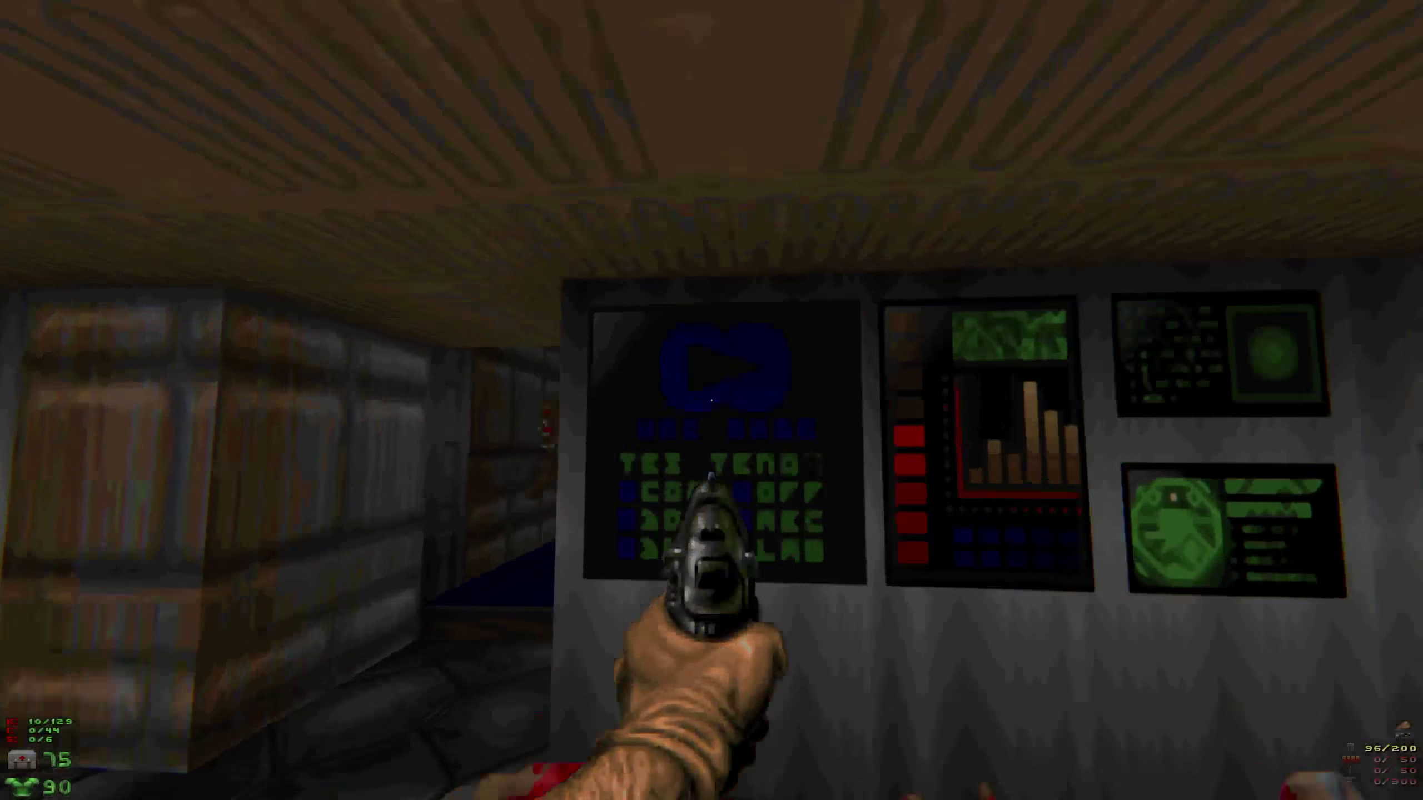
Kill the corridor imp, collect the clip and move toward the blue-floored shotgun alcove.
key(Left)
key(ctrl)
key(ctrl)
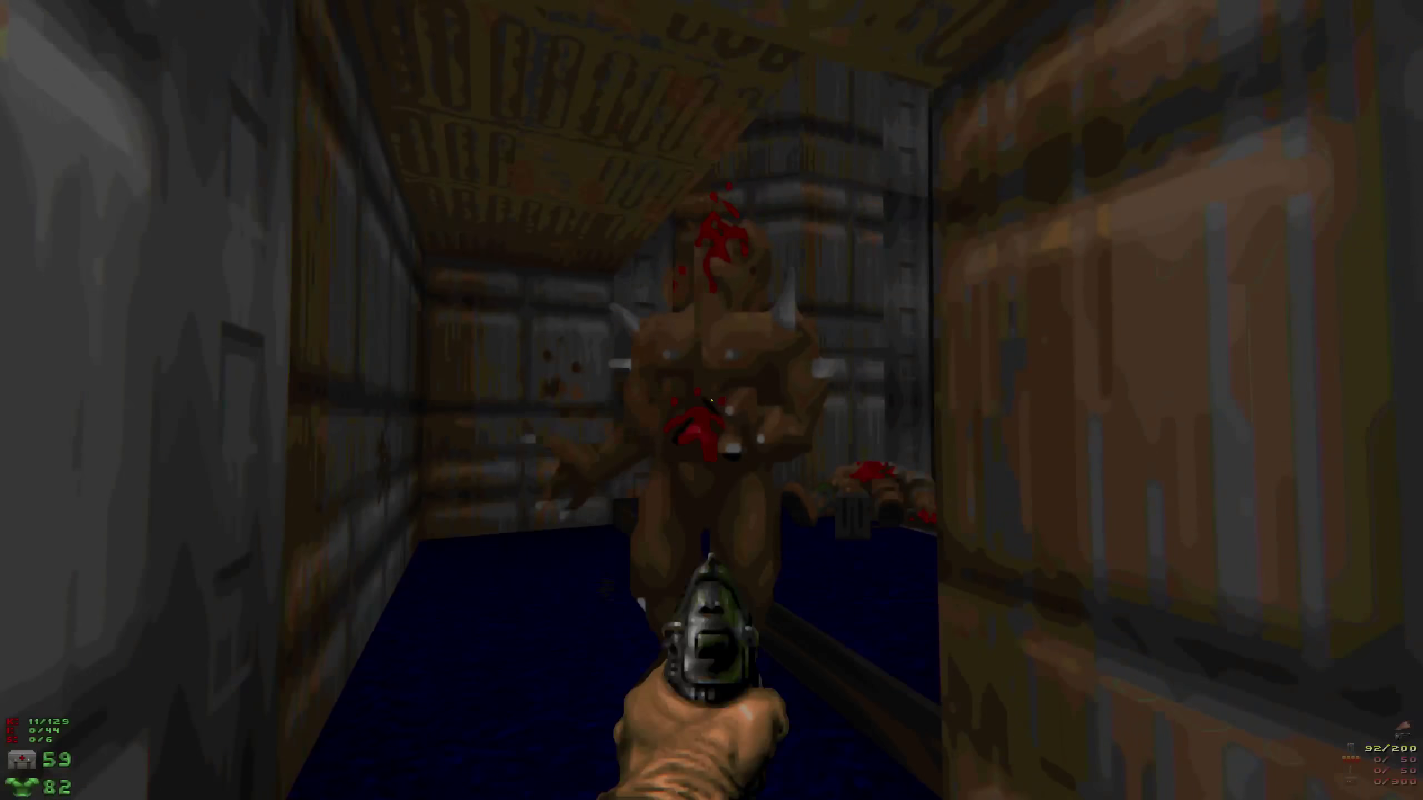
key(Right)
key(Up)
key(Left)
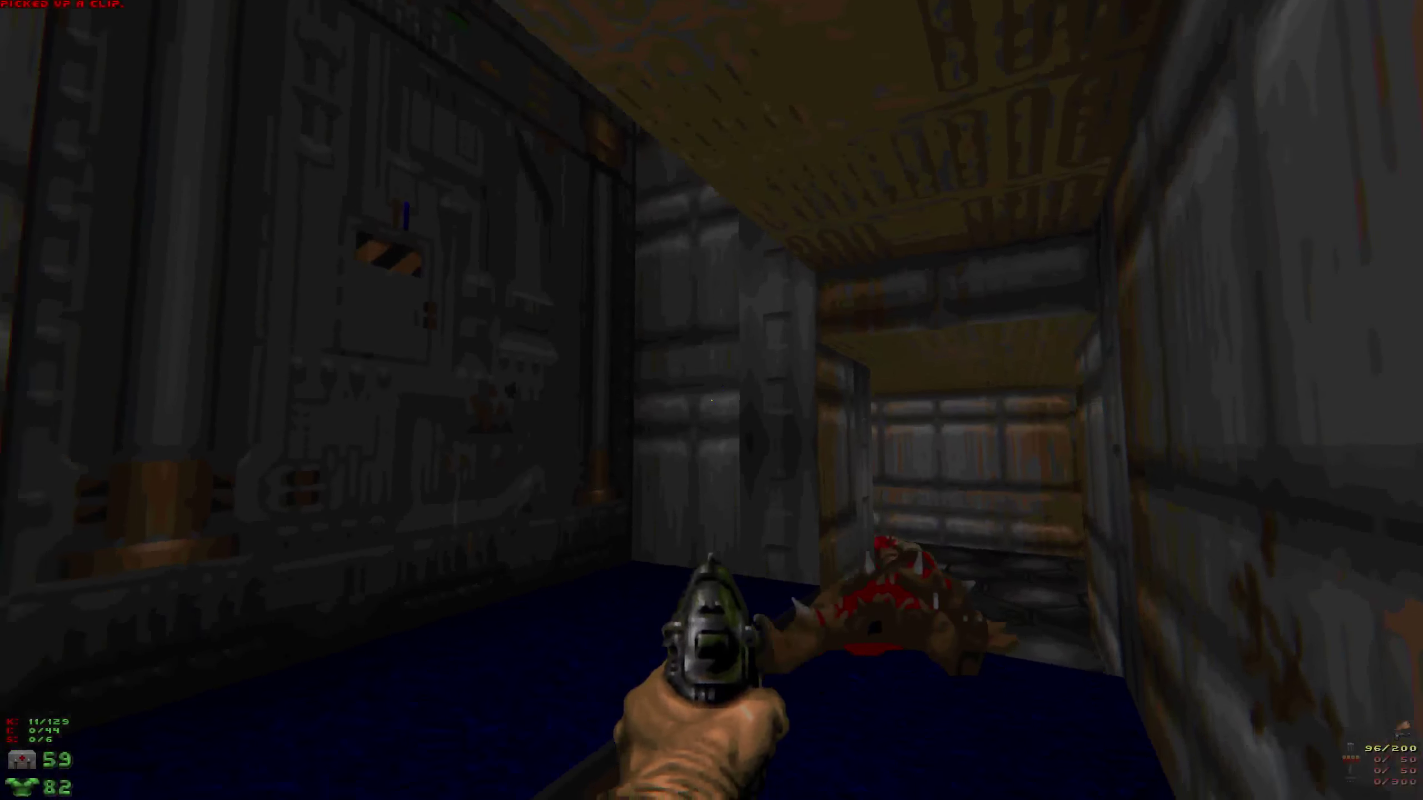
key(Left)
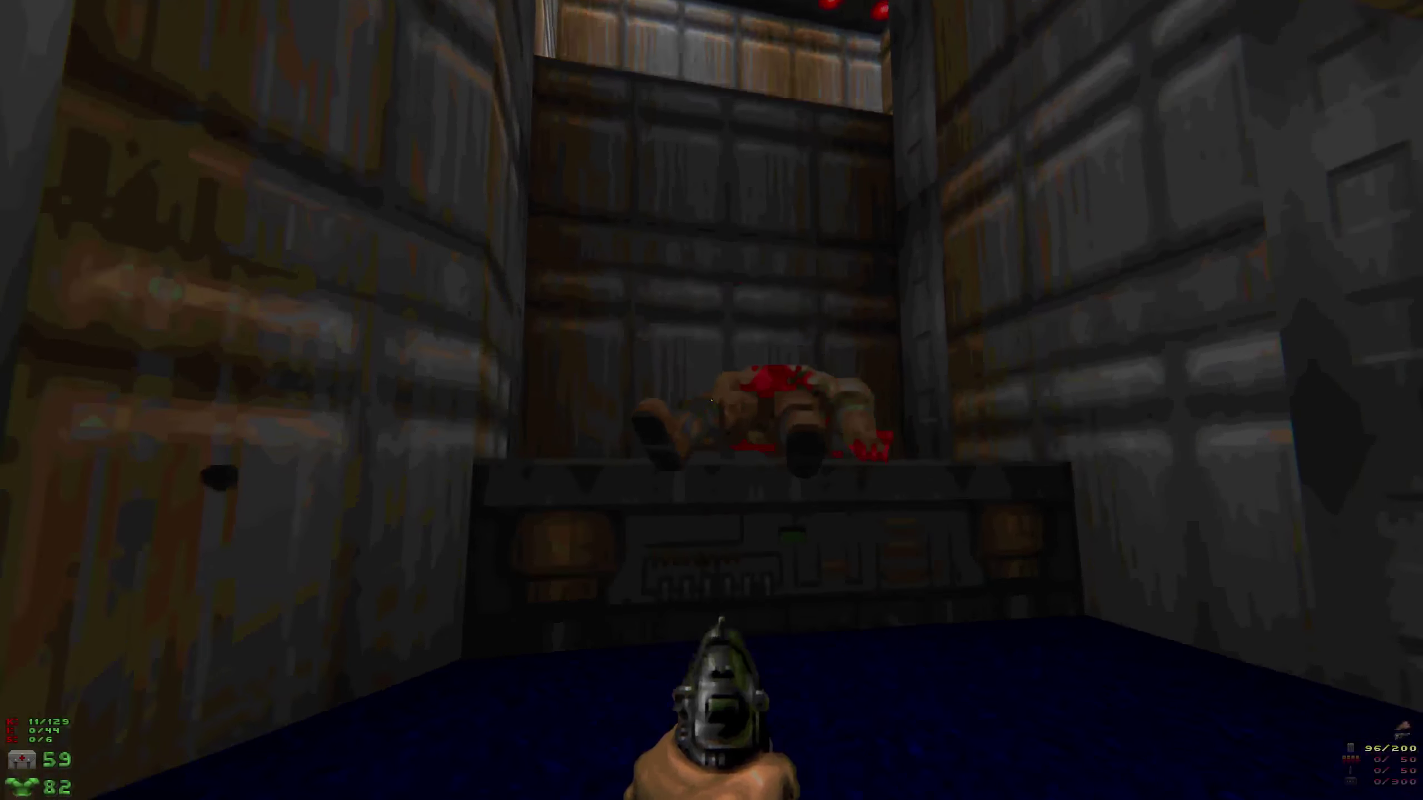
key(Left)
key(Right)
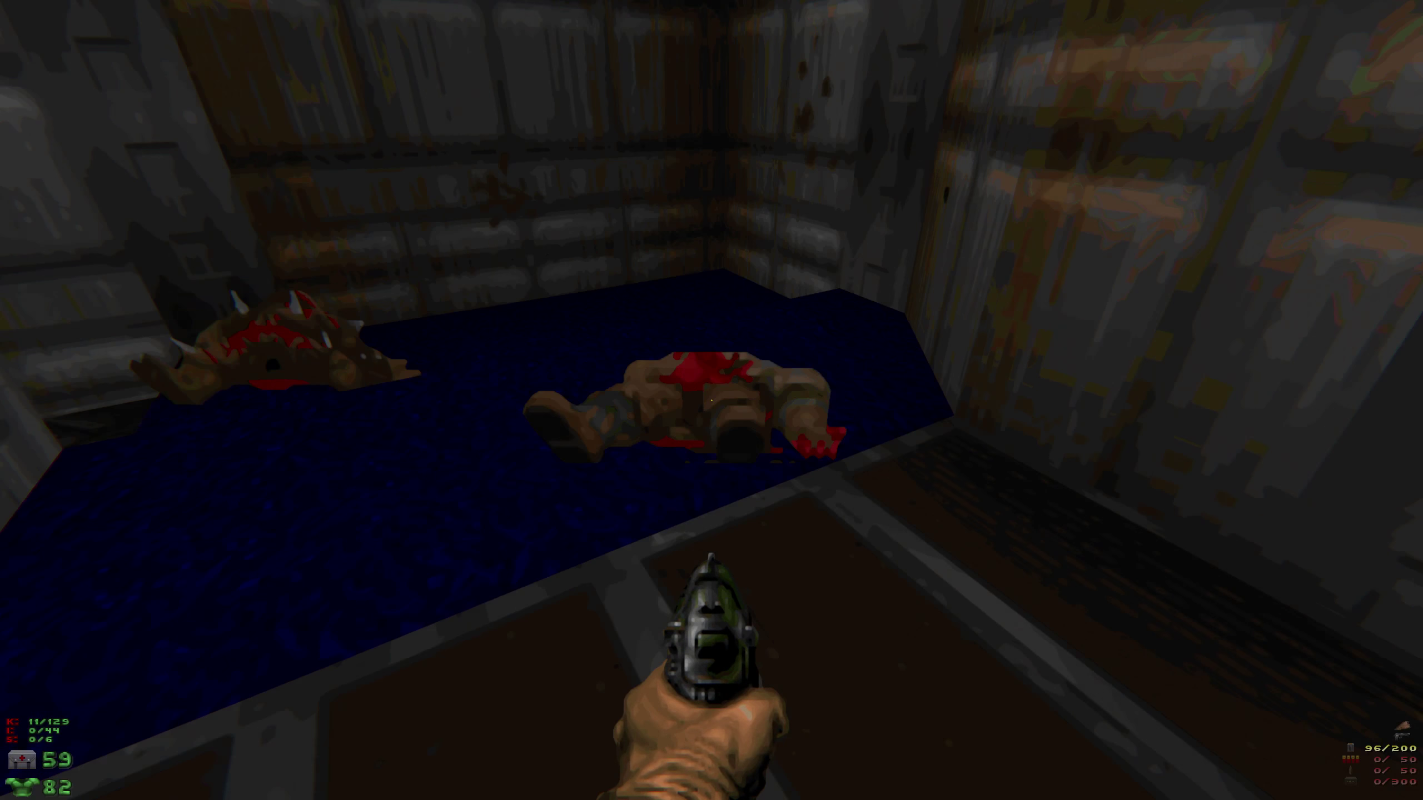
key(Left)
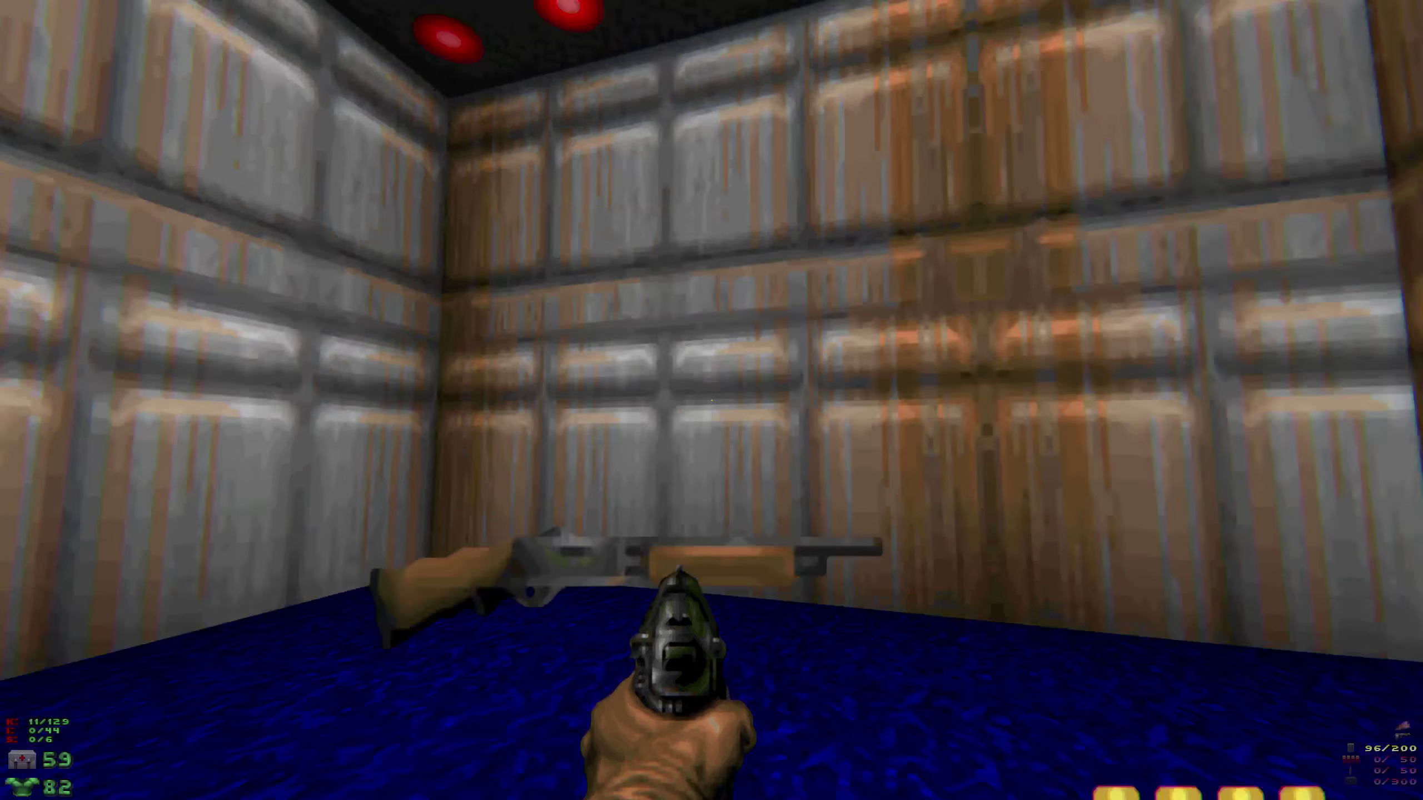
Pick up the shotgun and shoot the zombieman in the yellow-walled room.
key(w)
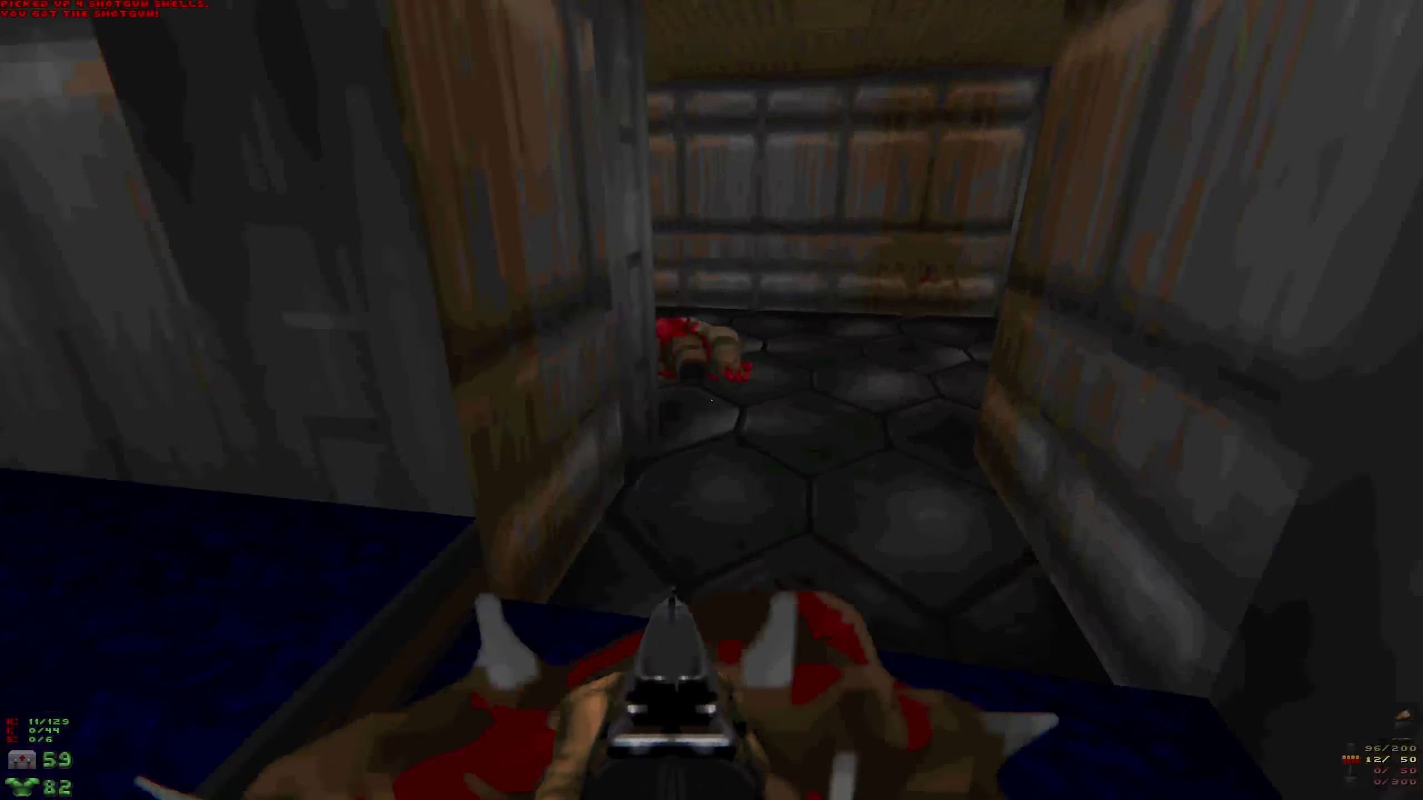
key(w)
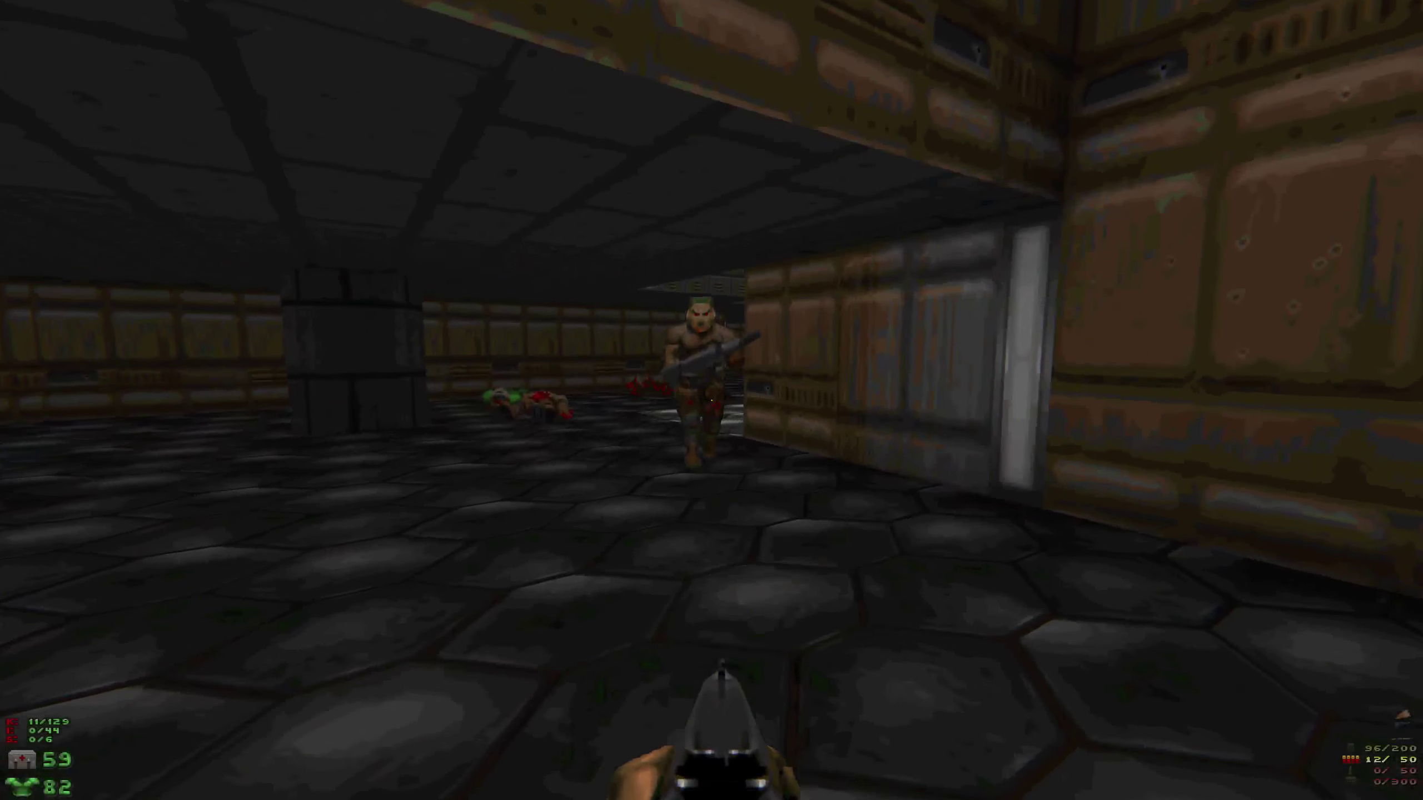
key(w)
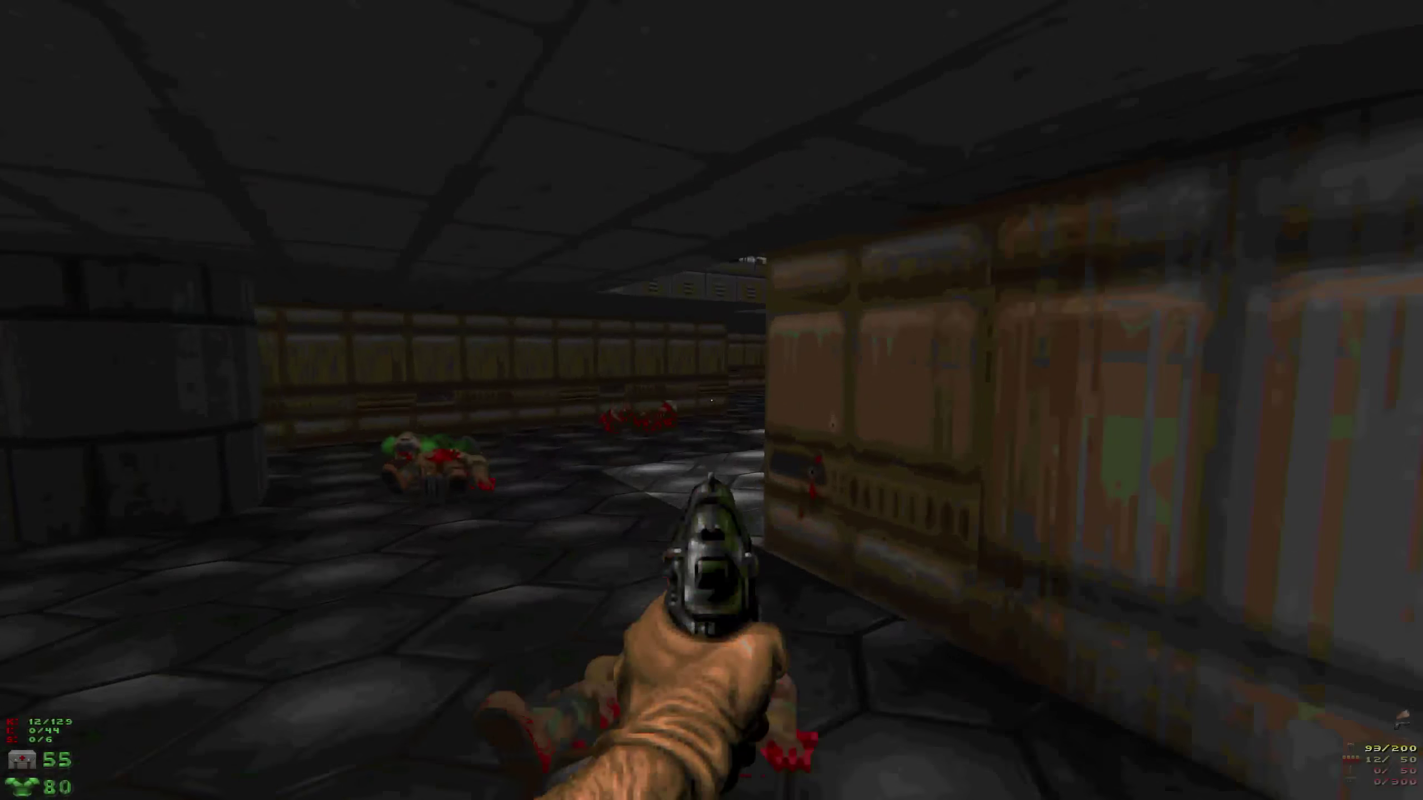
key(ctrl)
Walk along the wall and through the doorway into the hidden secret room.
key(w)
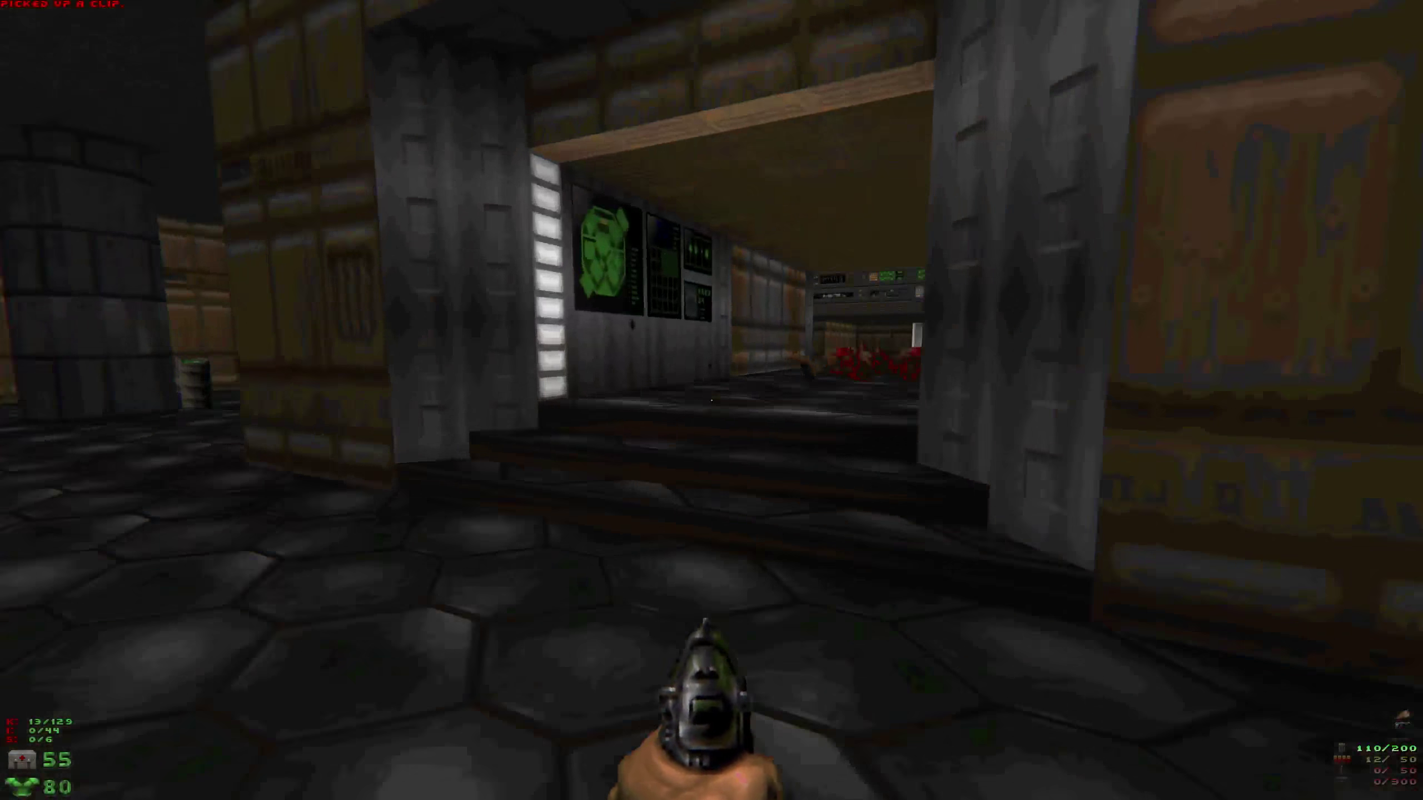
key(w)
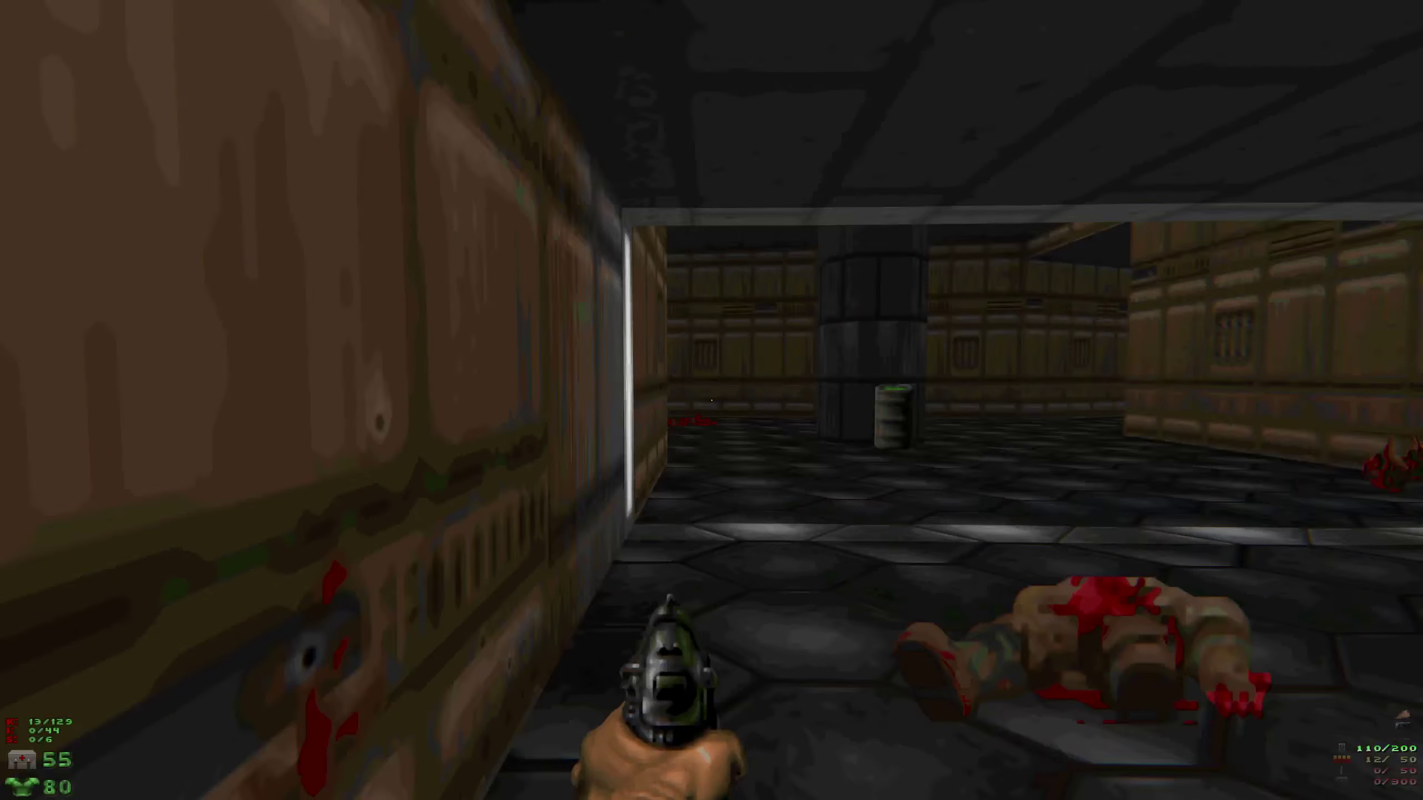
key(w)
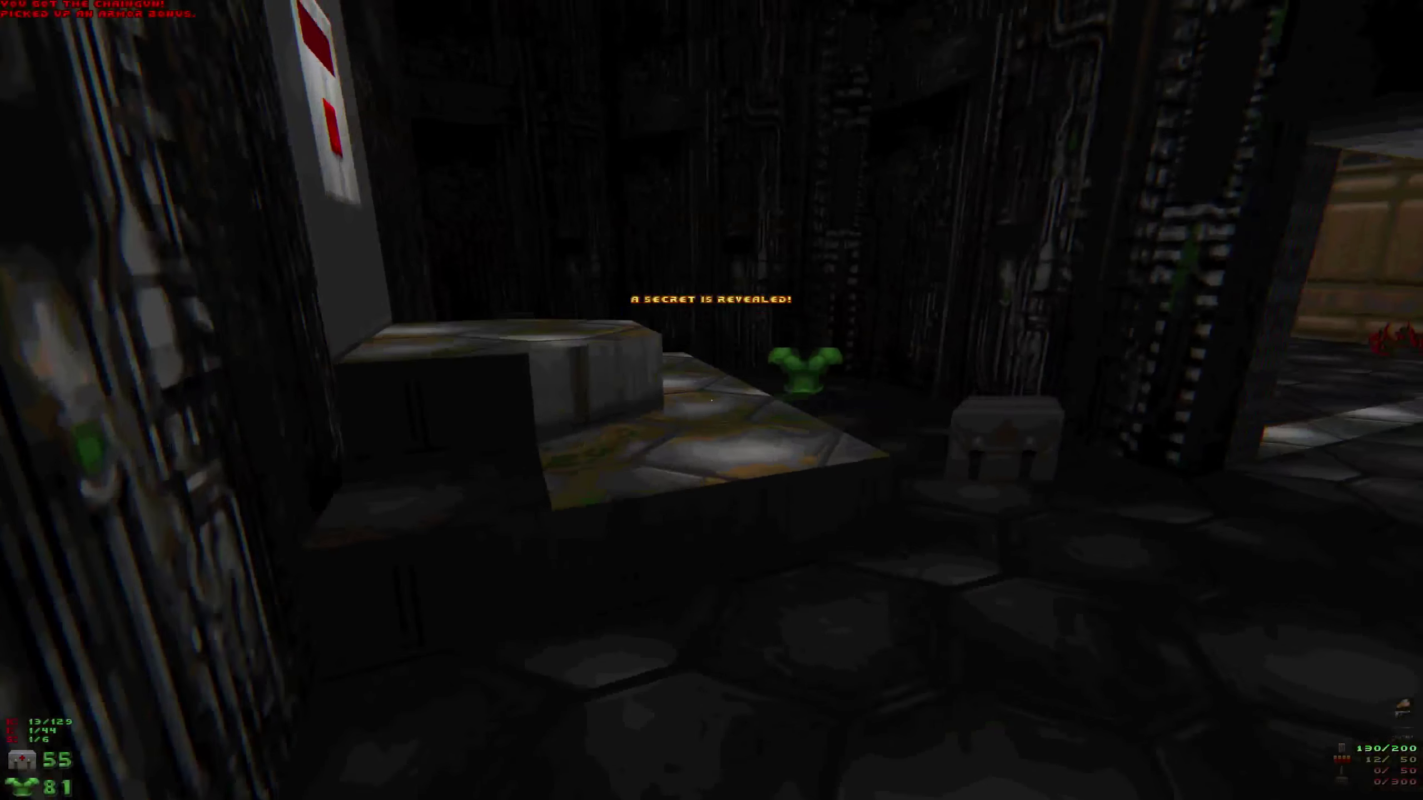
Collect the secret room's armour, medikit and backpack, then save the game as OKAY.
key(w)
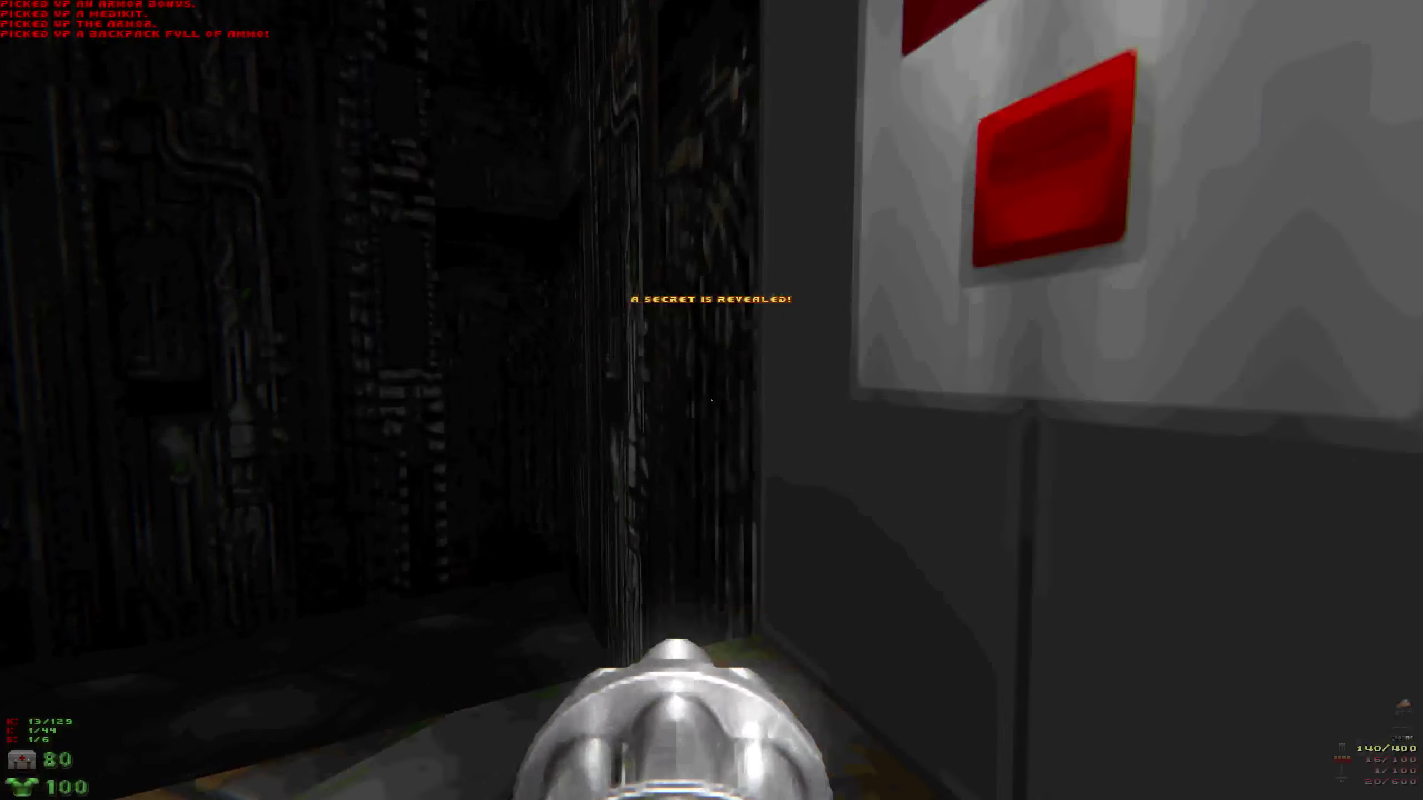
key(w)
text(OKAY)
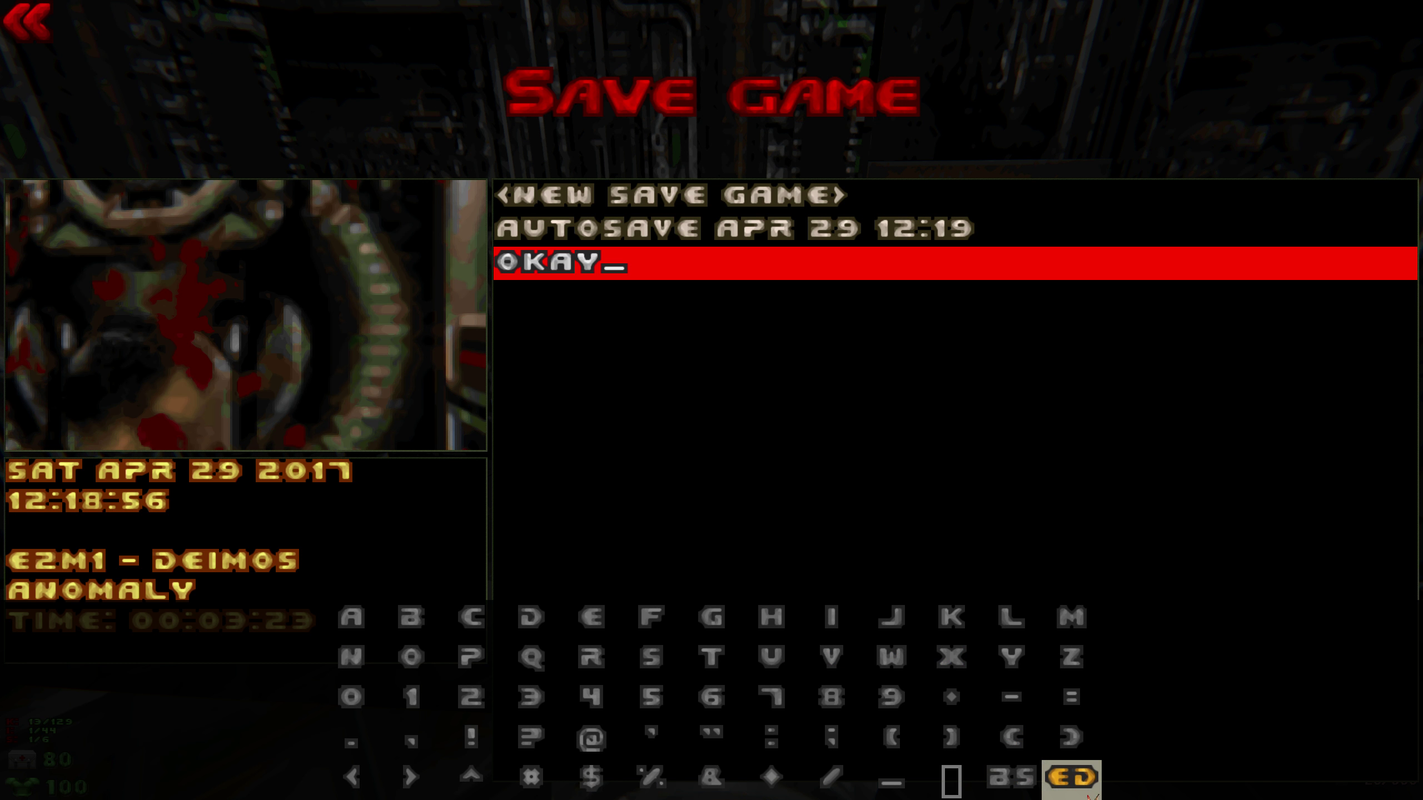
key(Return)
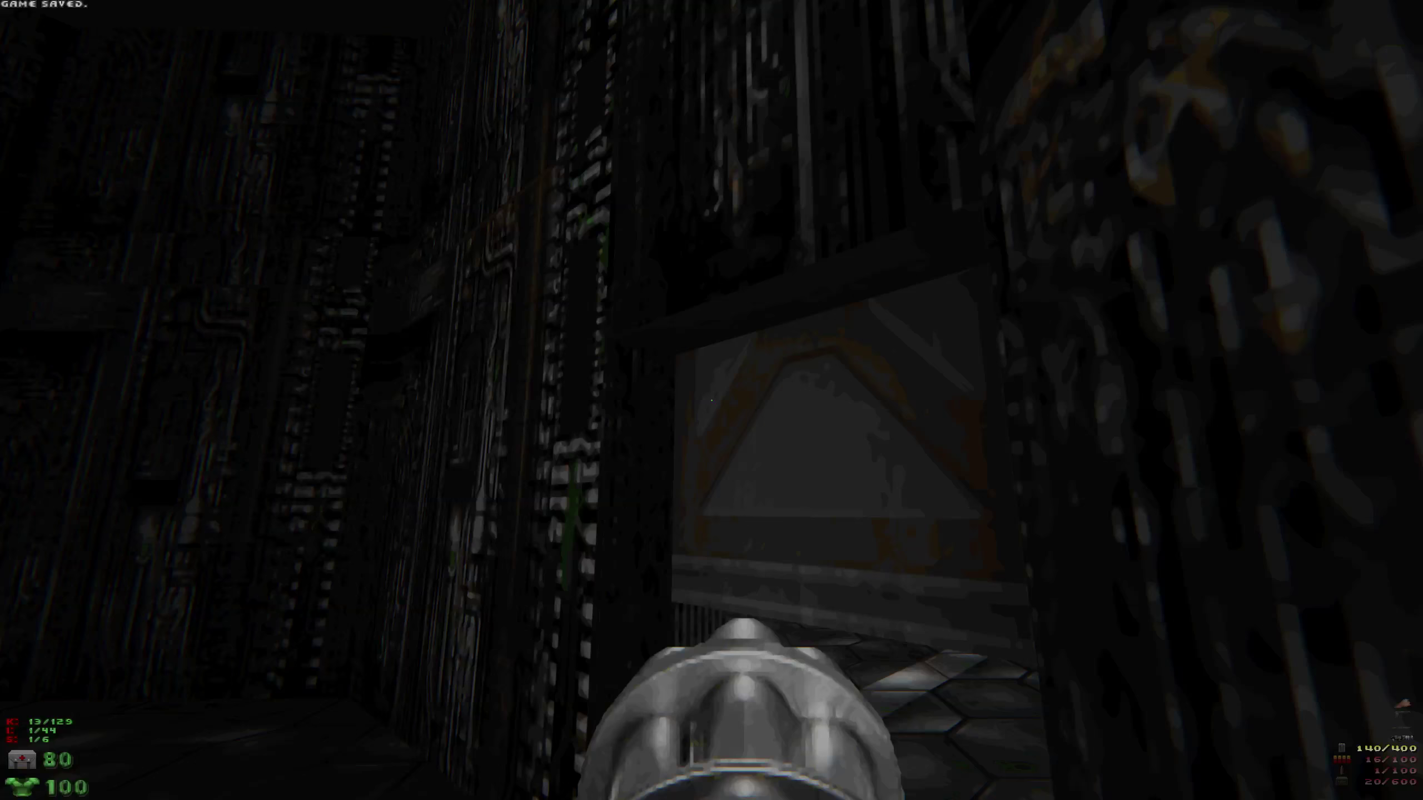
Turn back toward the stairs and climb them, shooting the imp.
key(Left)
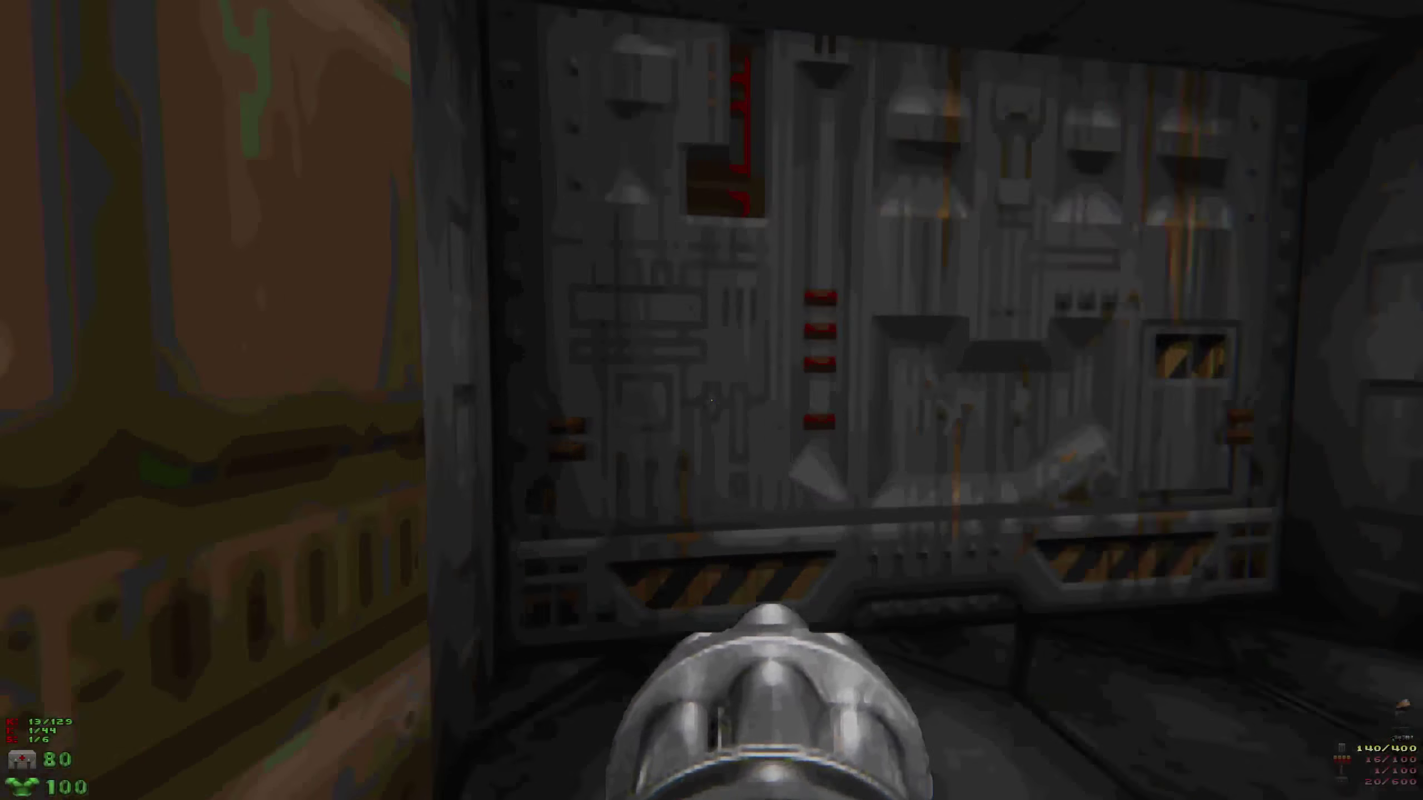
key(Left)
key(Up)
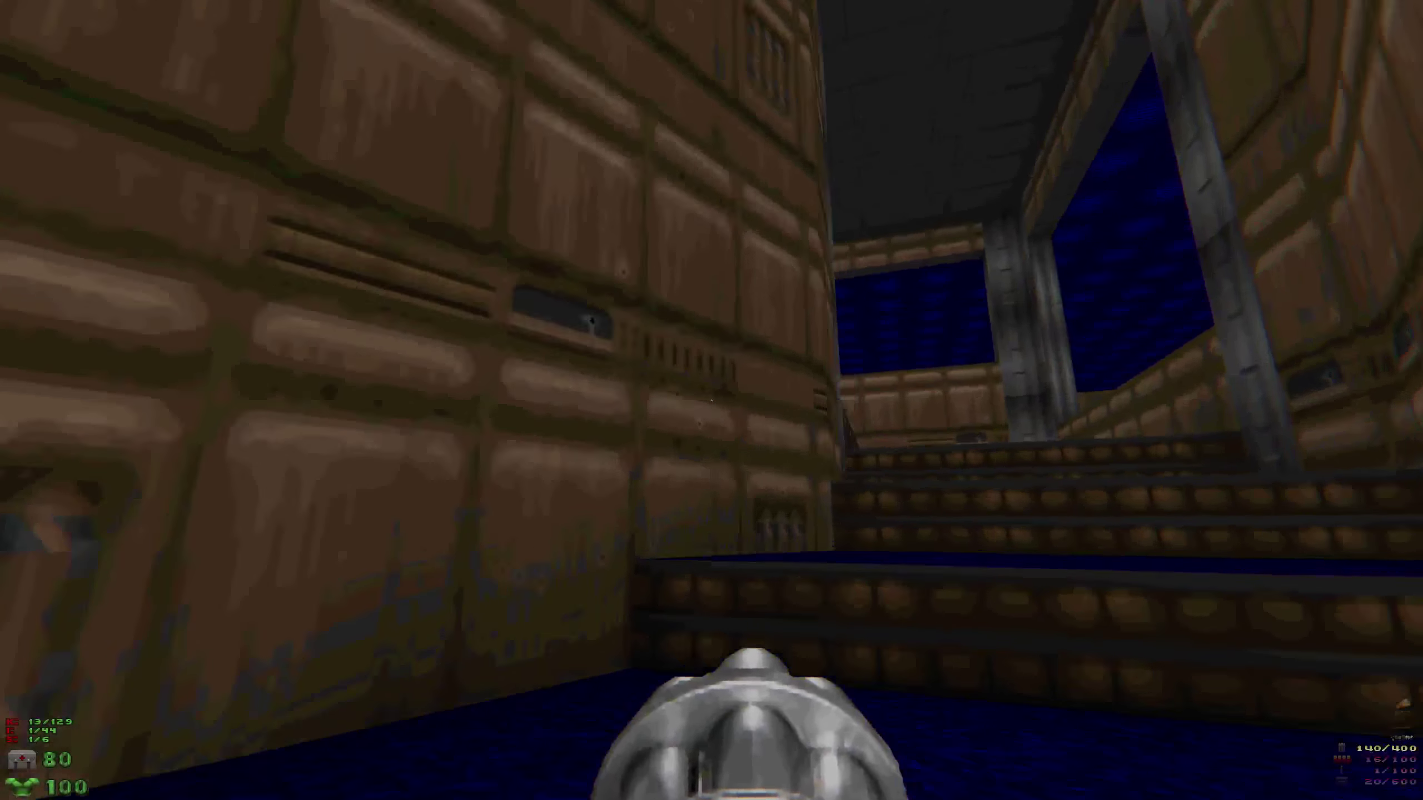
key(Left)
key(Up)
key(ctrl)
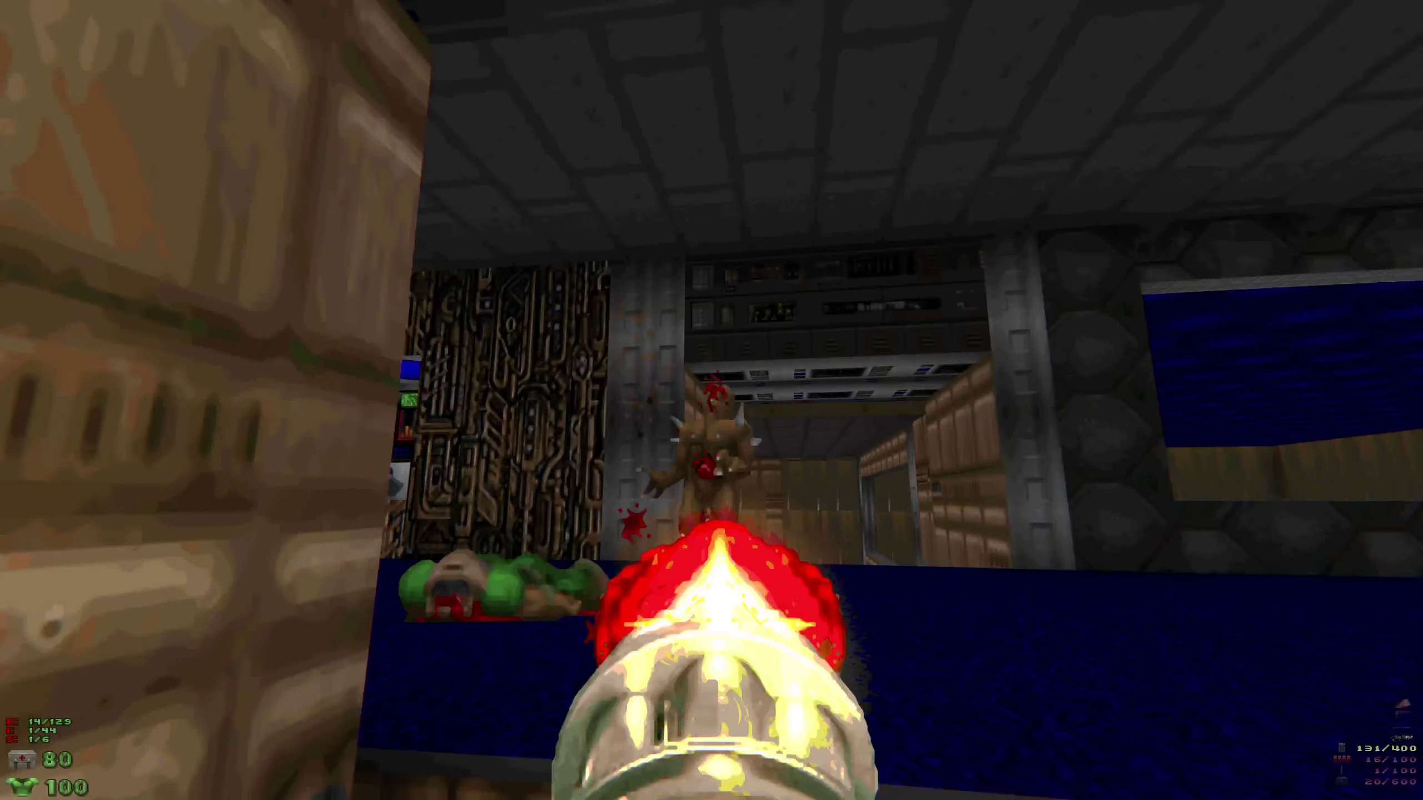
Shoot the enemy ahead and grab the health.
key(Right)
key(ctrl)
key(Up)
key(Left)
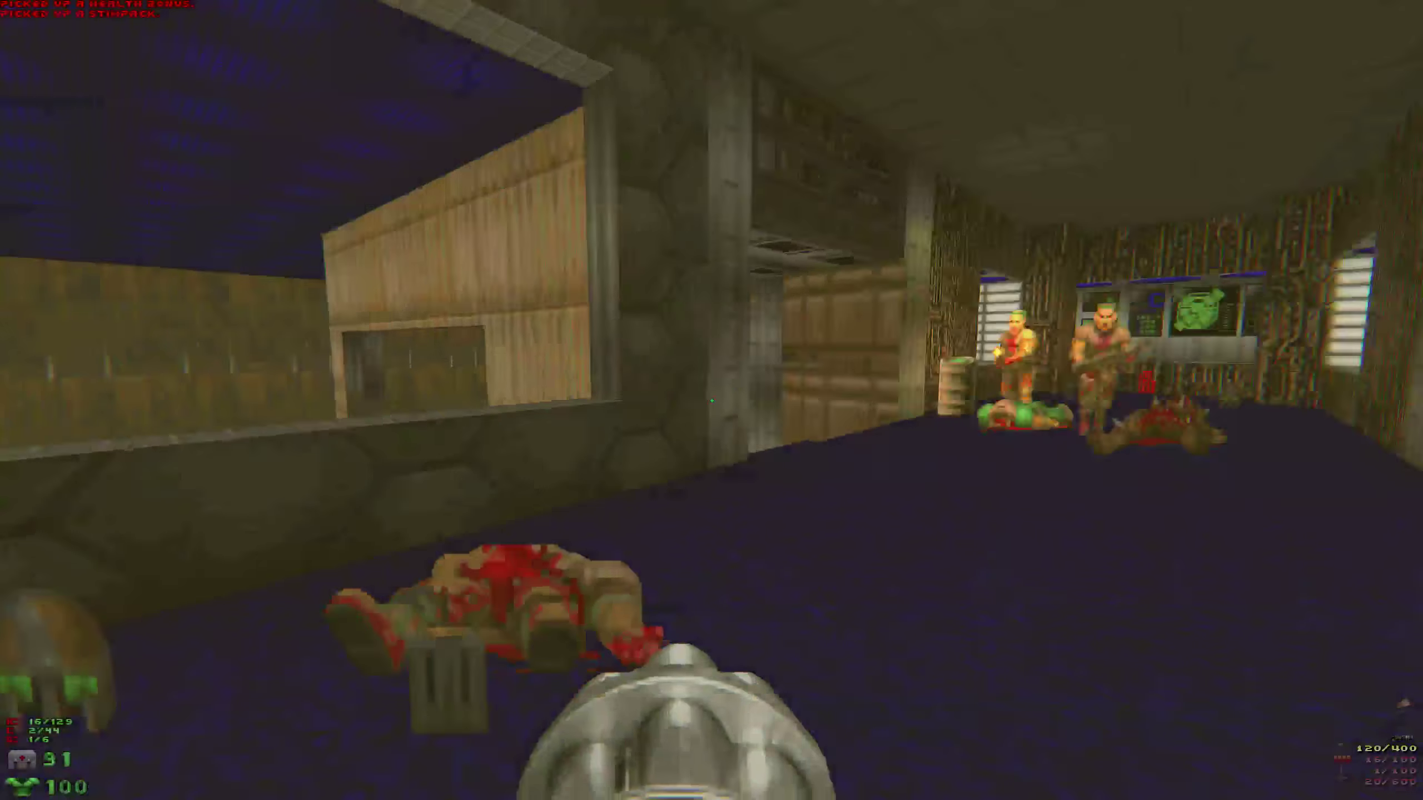
Advance down the corridor, killing the zombie and grabbing the red keycard.
key(Right)
key(ctrl)
key(Up)
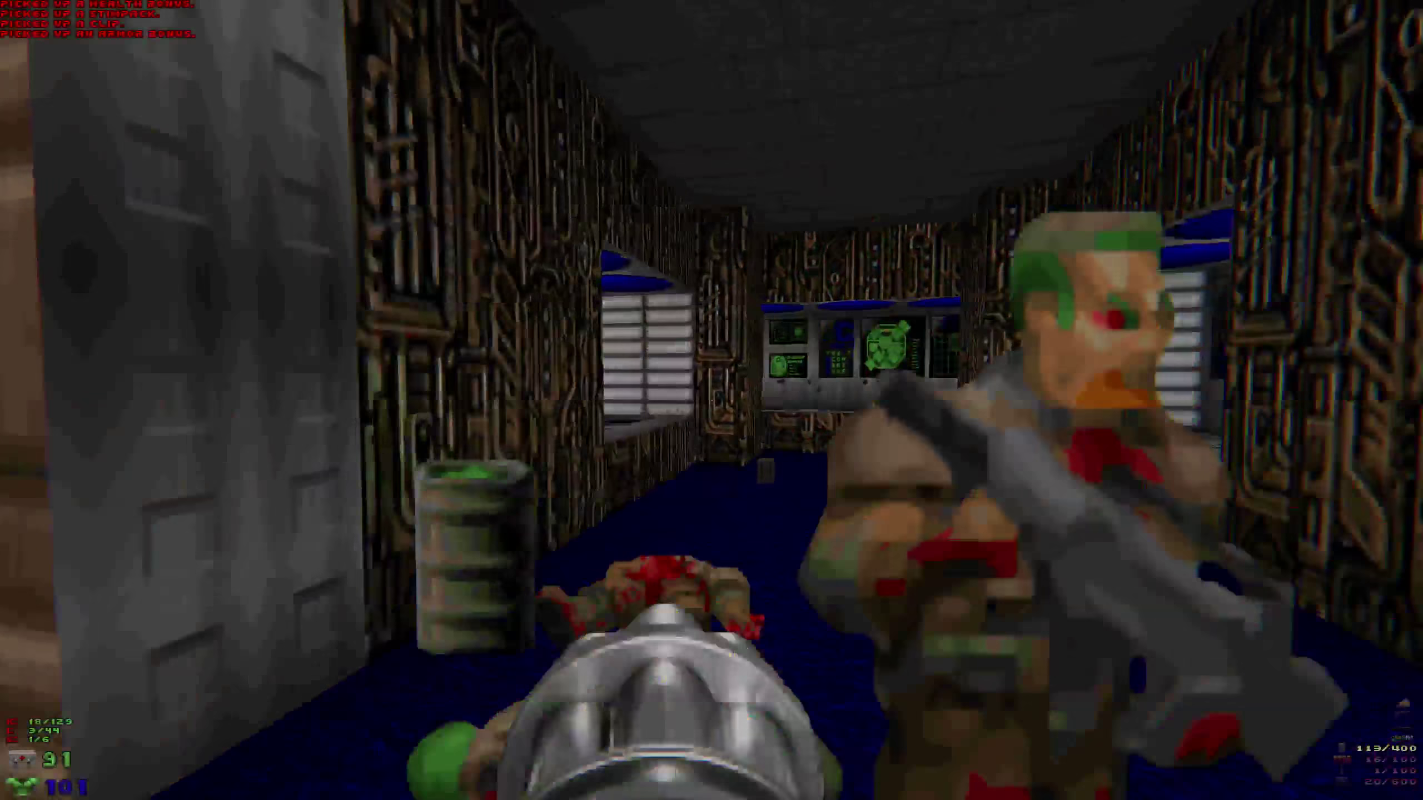
key(ctrl)
key(Left)
key(Up)
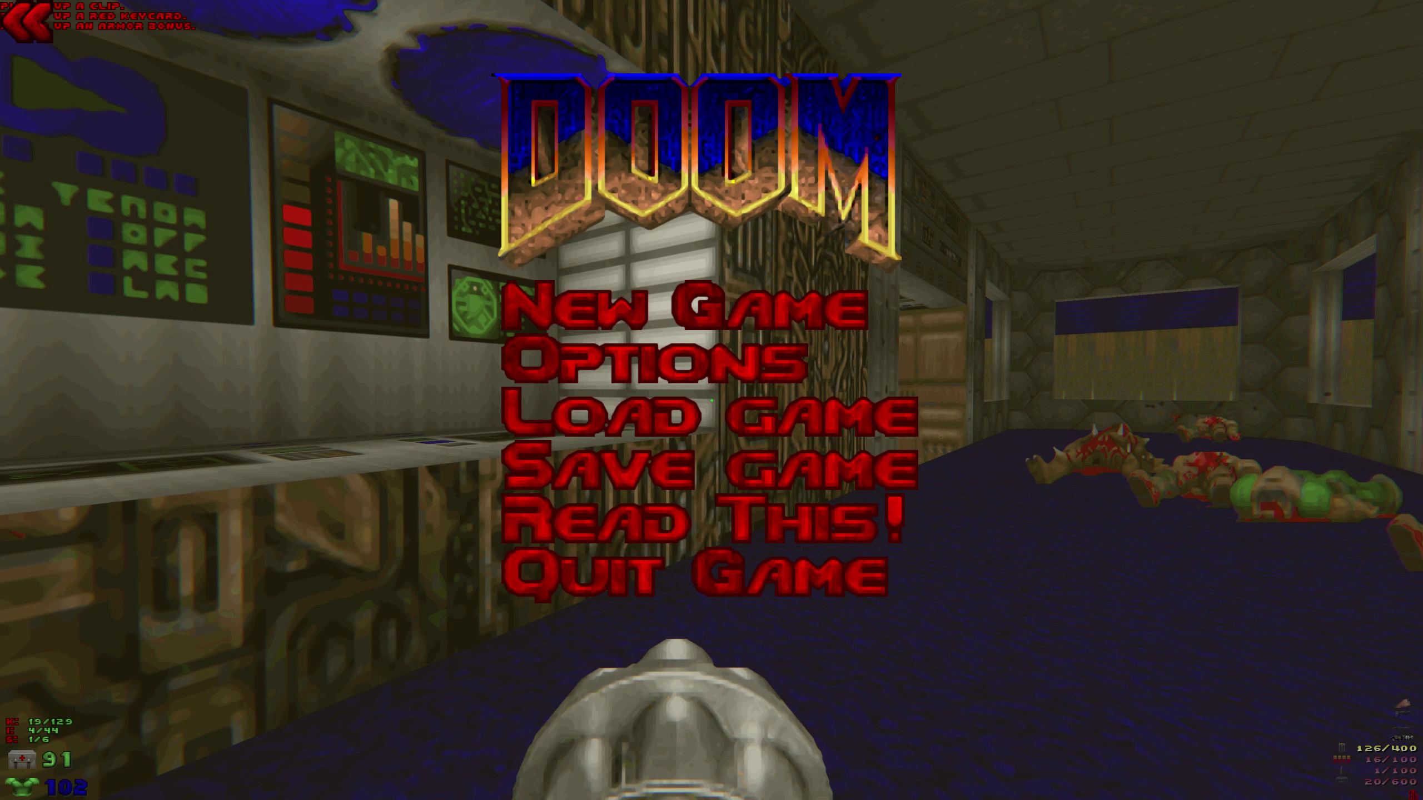
Resume play and gun down the corridor zombiemen, advancing to the dropped shotgun.
key(Escape)
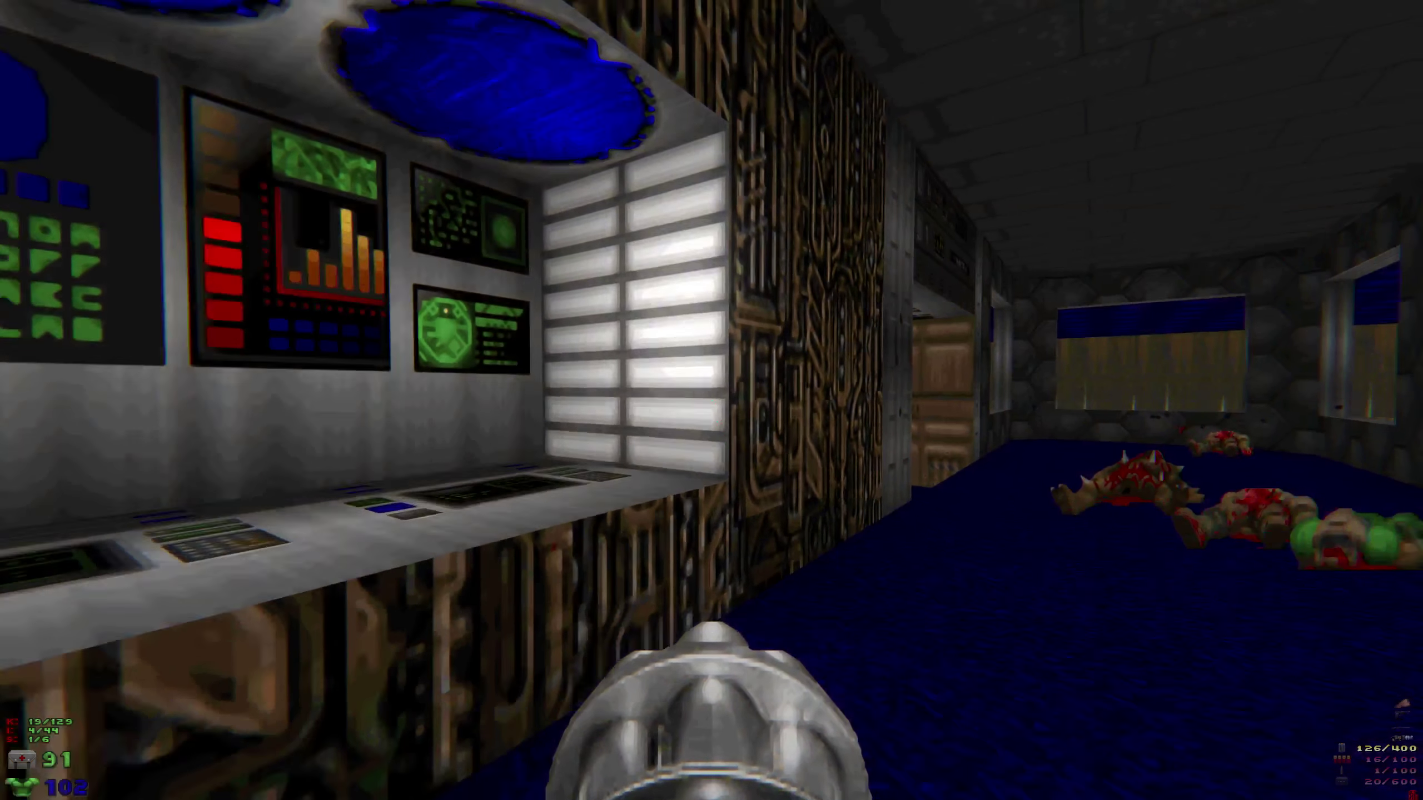
key(Right)
key(Left)
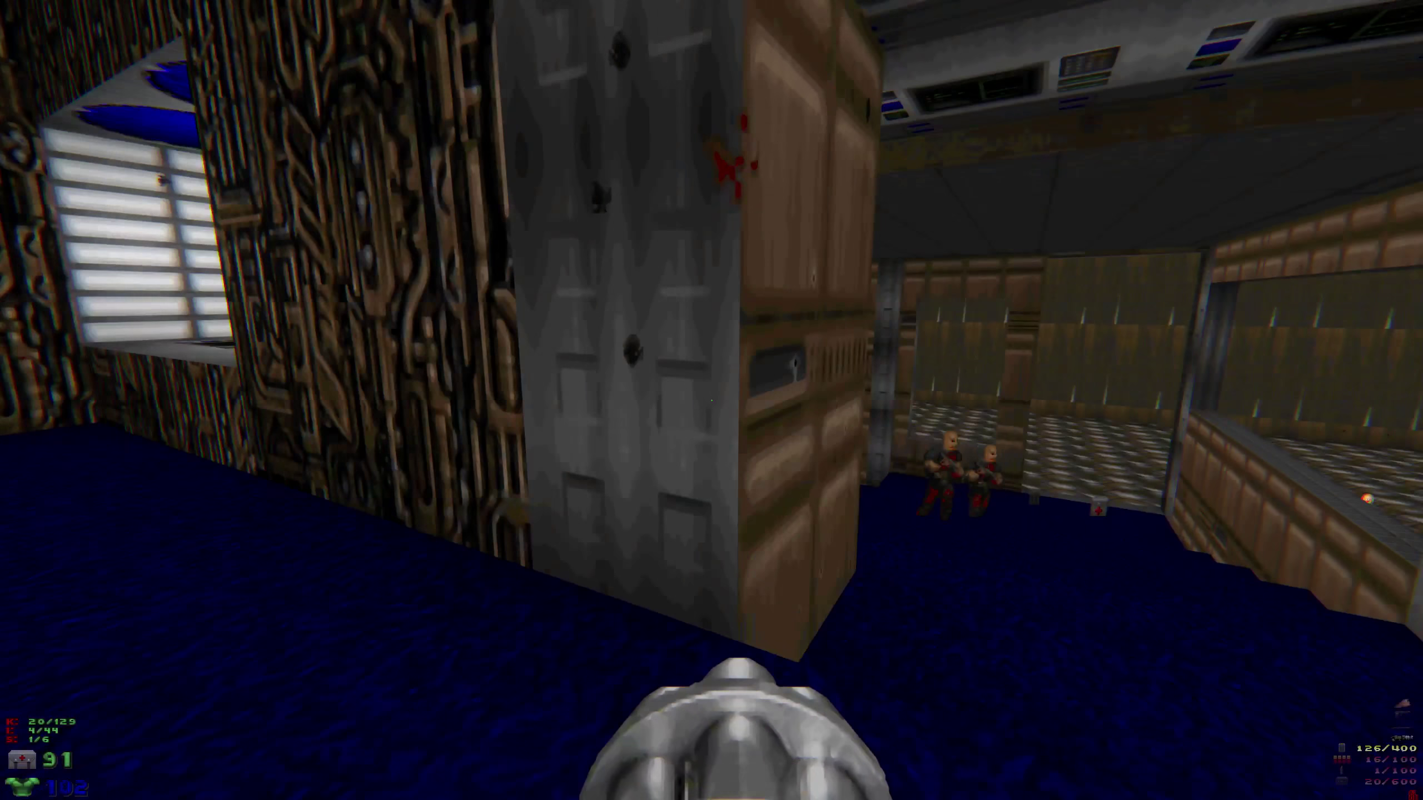
key(Up)
key(ctrl)
key(Up)
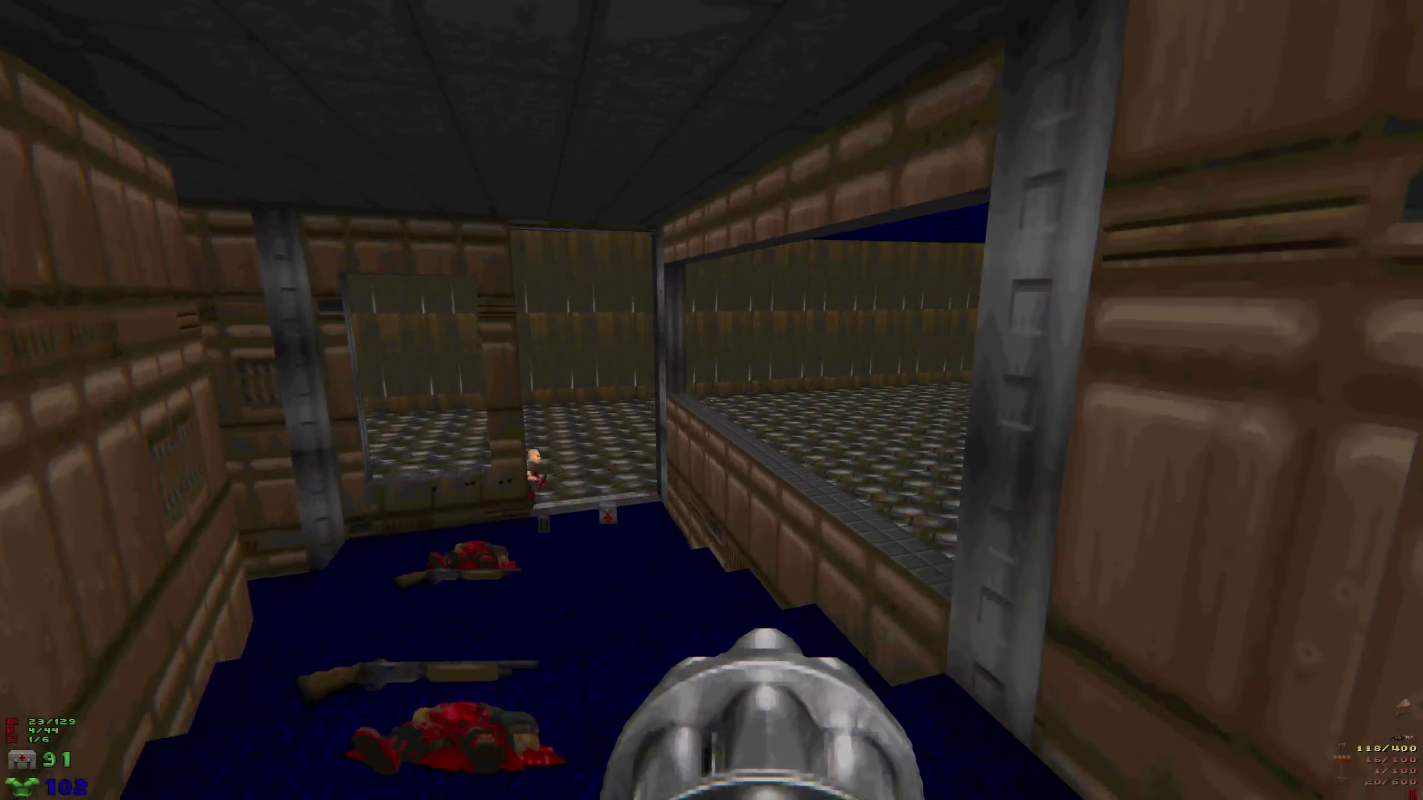
Kill the zombieman at the corridor end, collect the clip and climb the stairs.
key(Left)
key(ctrl)
key(Up)
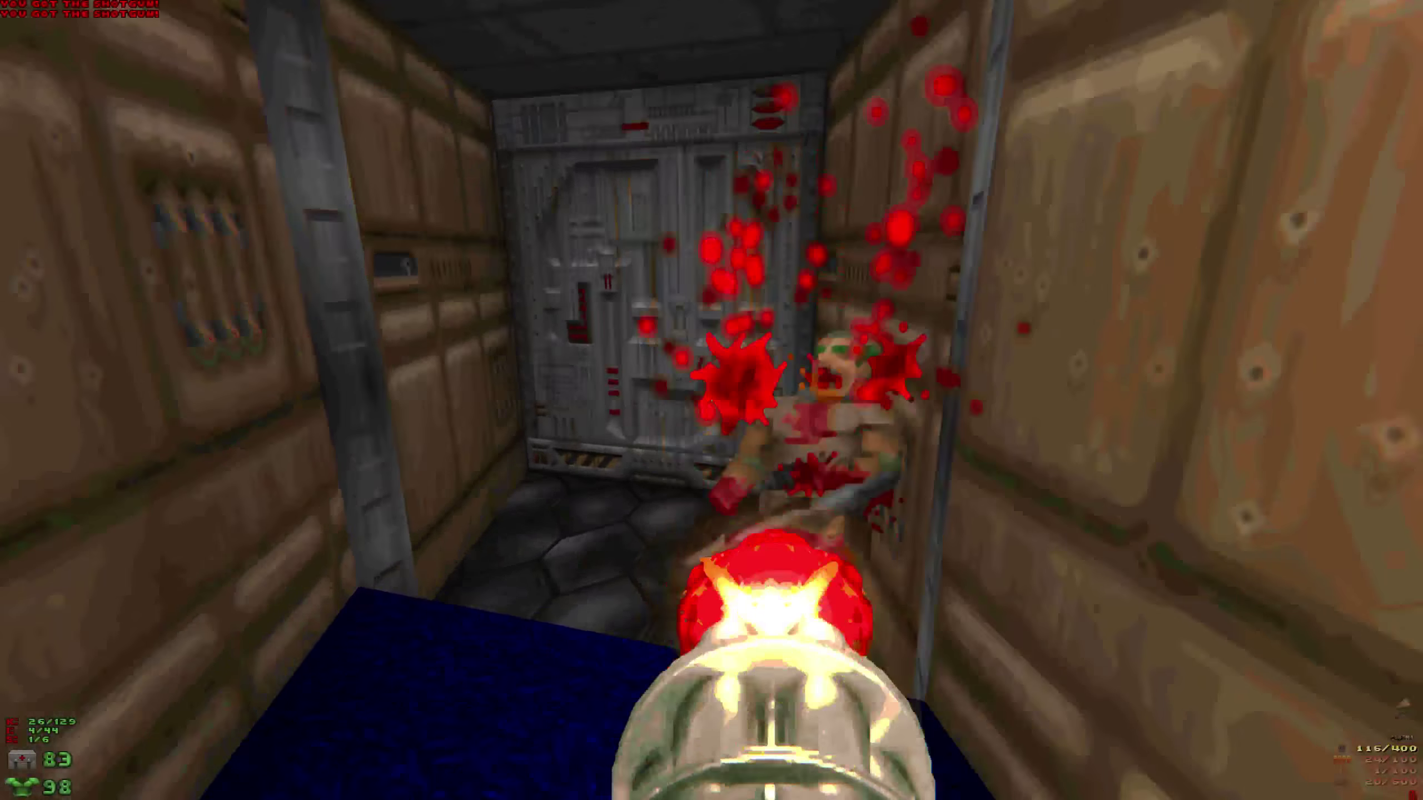
key(Right)
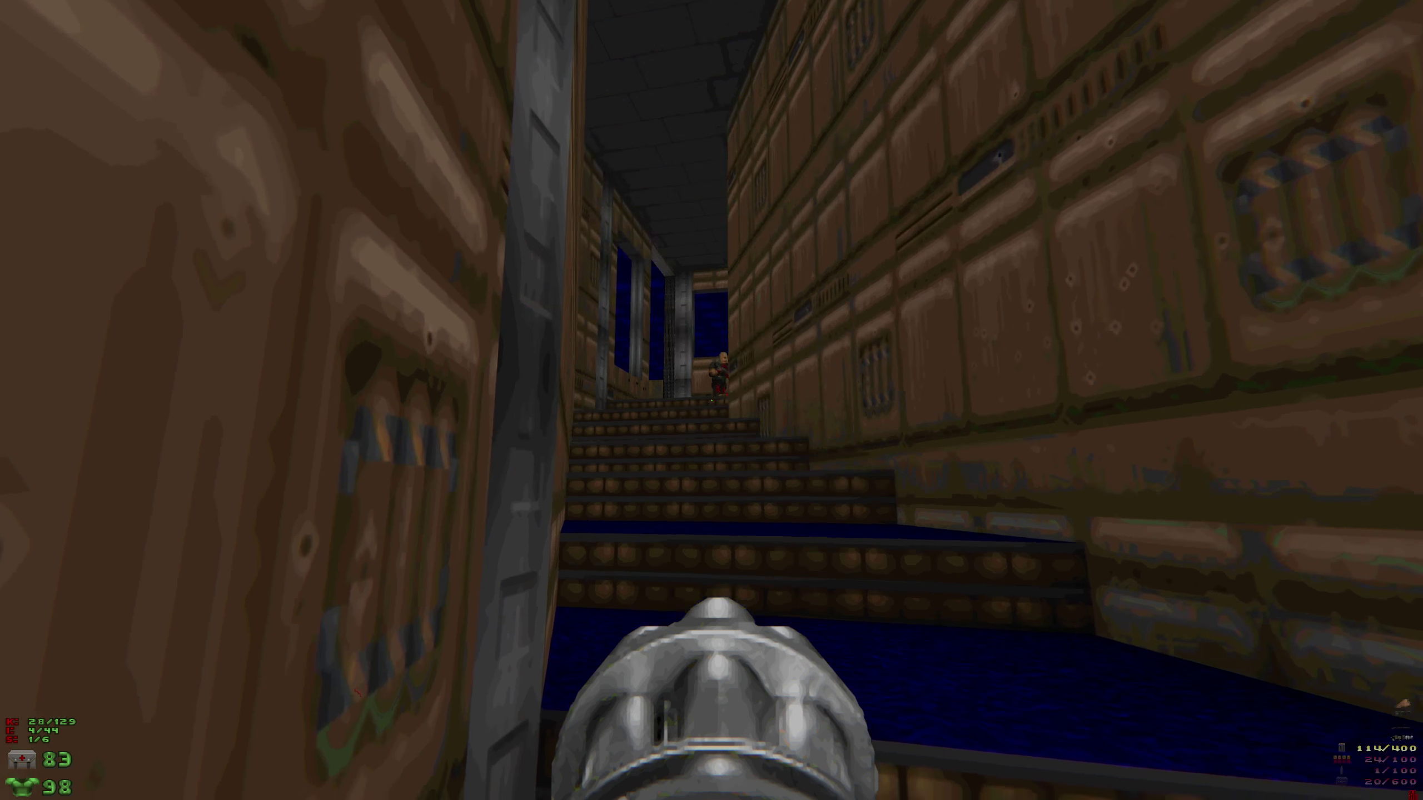
key(Up)
key(Right)
key(Up)
key(ctrl)
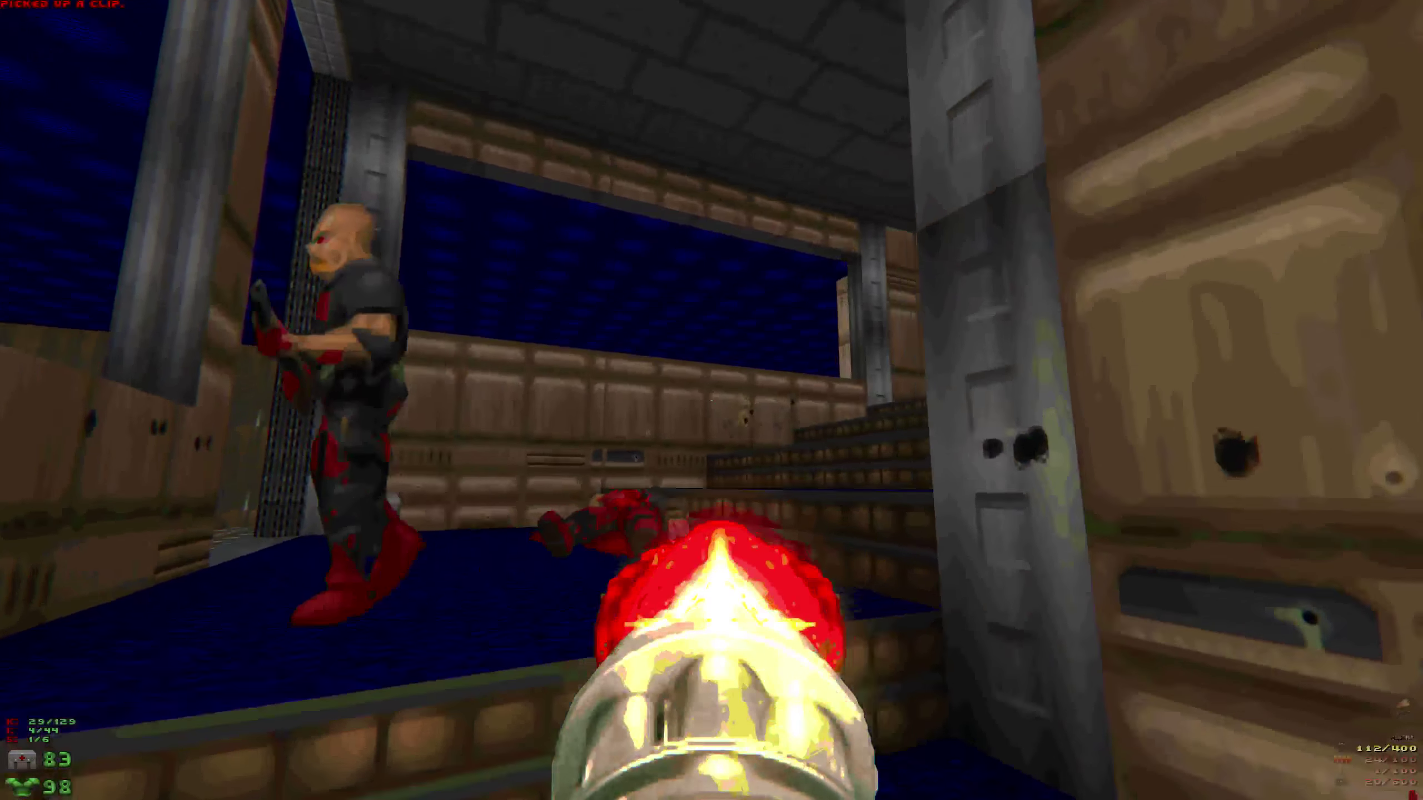
Grab the shotgun, step into the secret room and fire at the courtyard zombiemen.
key(Up)
key(Left)
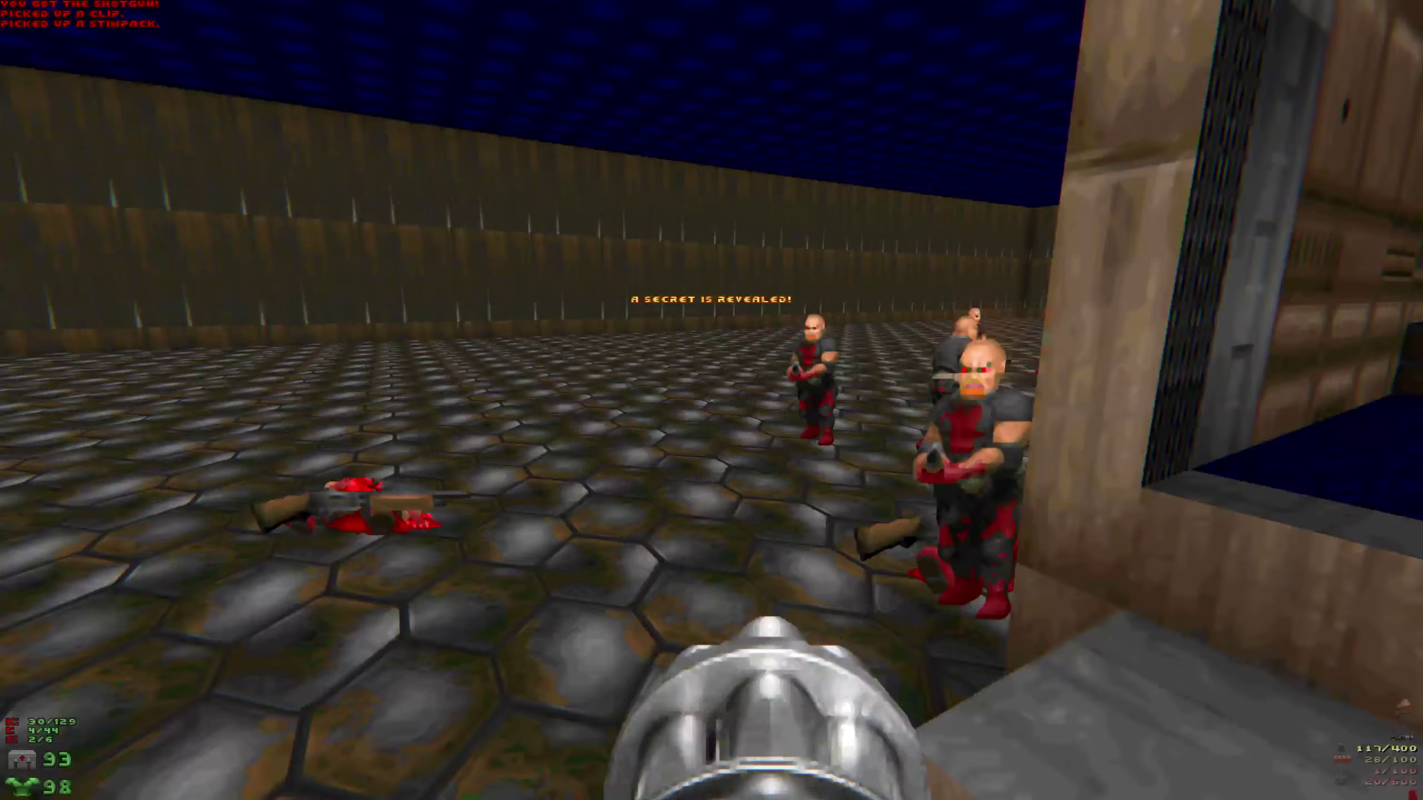
key(Left)
key(Left)
key(ctrl)
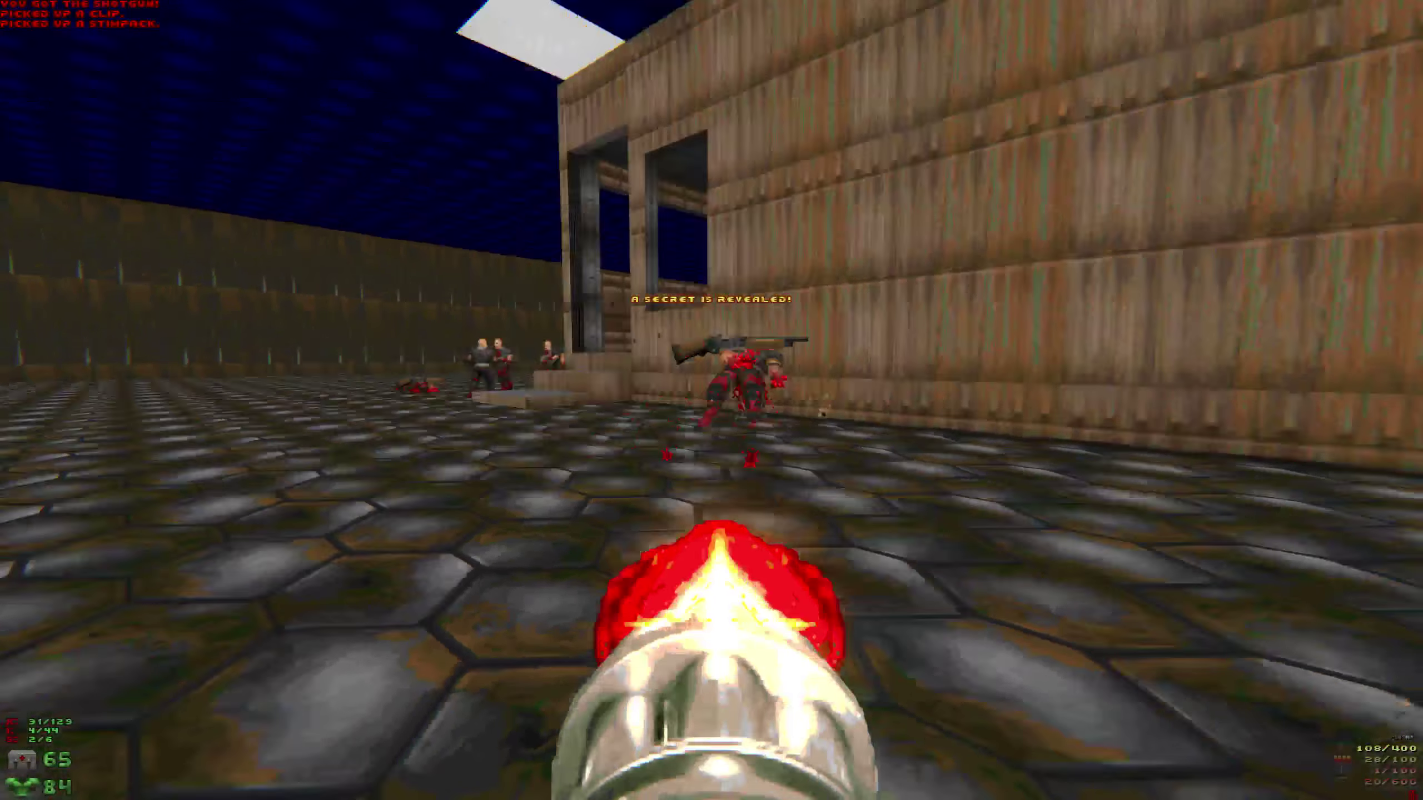
key(Left)
key(ctrl)
Back away from the building while shooting the remaining zombiemen.
key(Down)
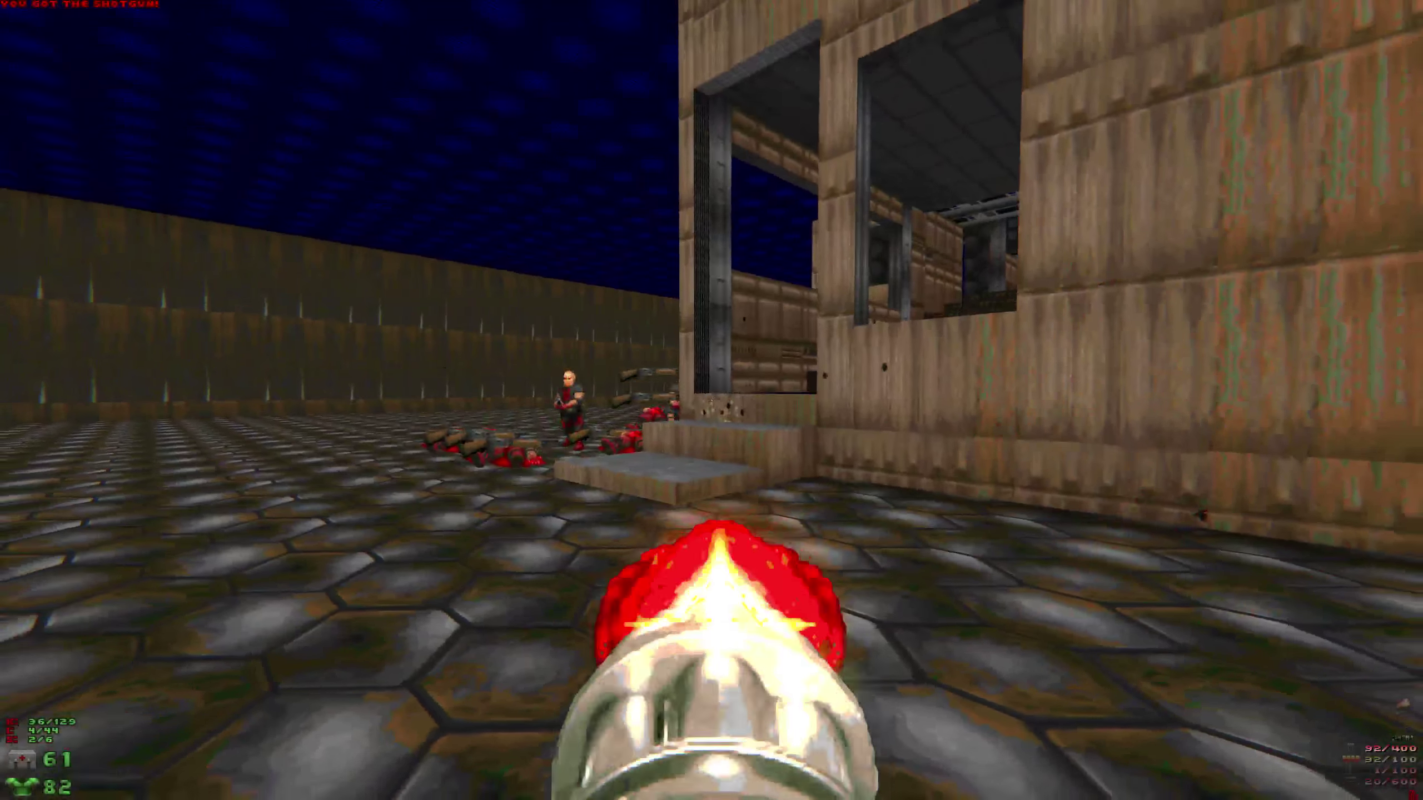
key(Right)
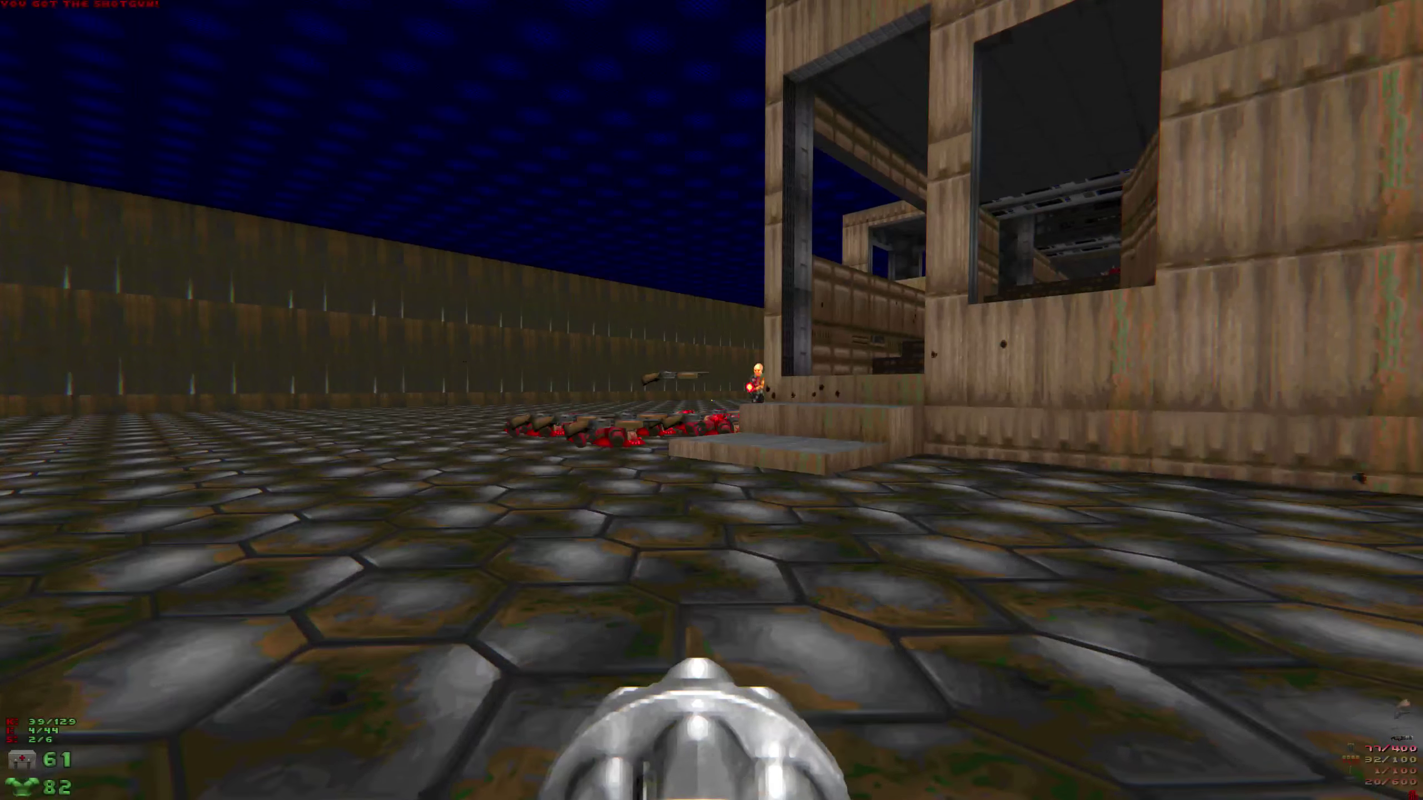
key(Down)
key(ctrl)
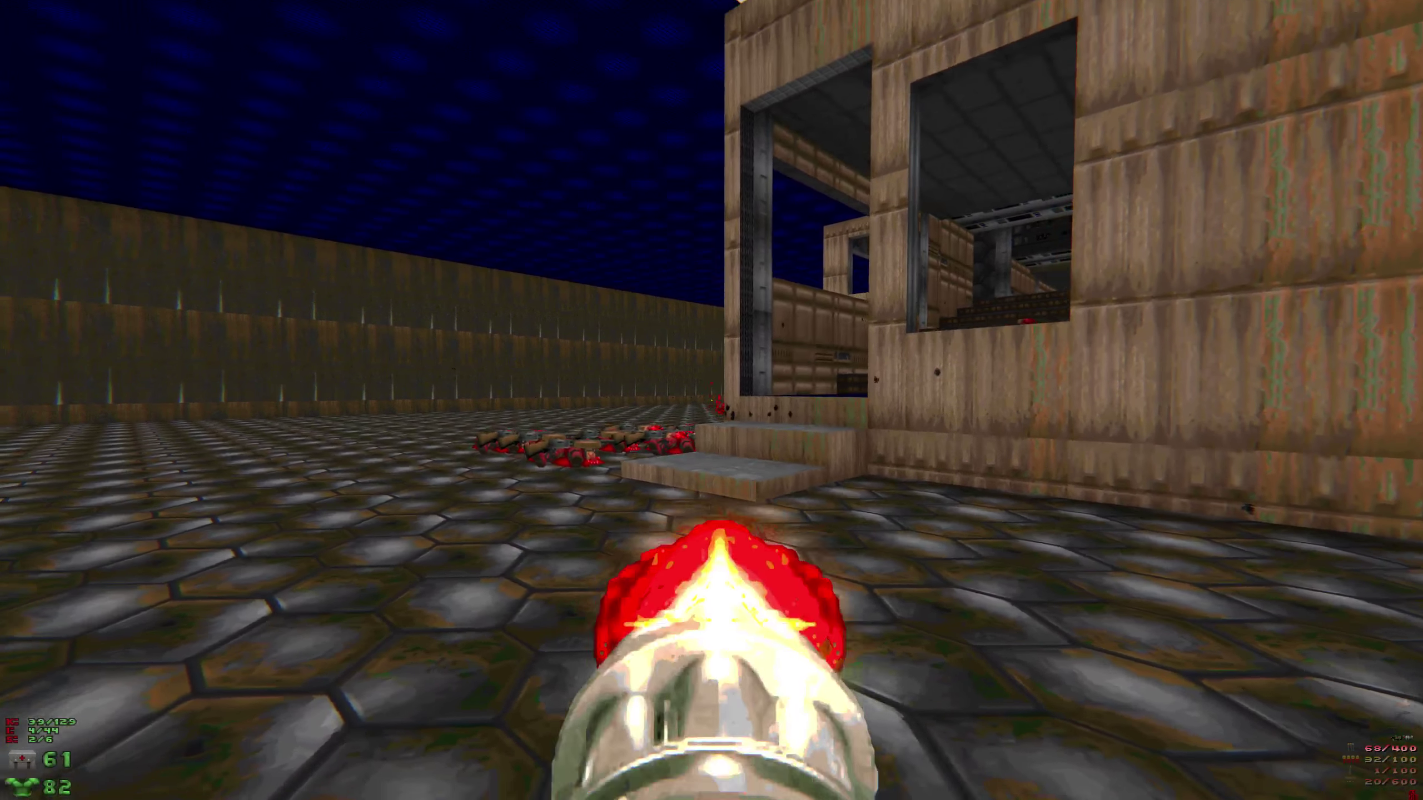
key(Left)
key(Right)
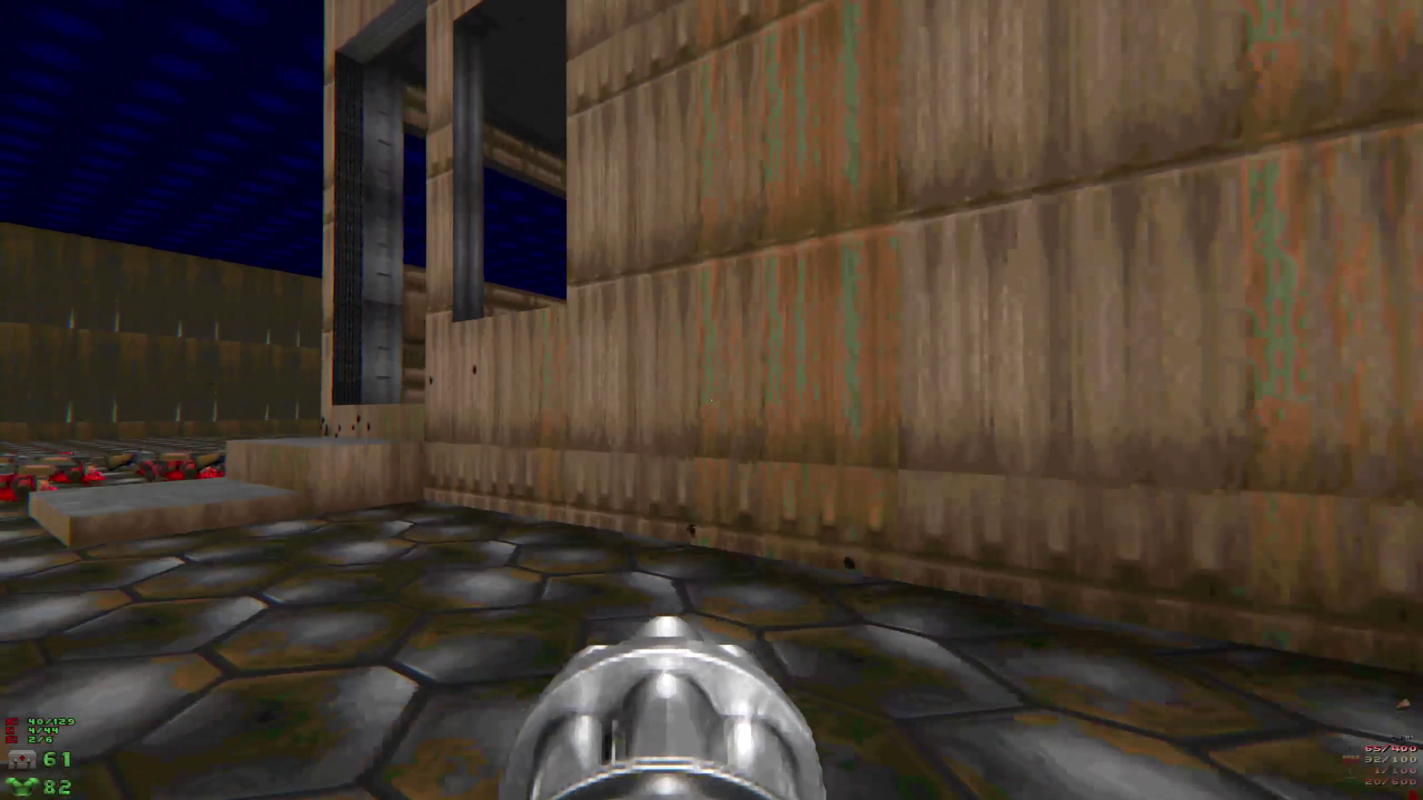
Approach the building's steps, grabbing a dropped shotgun and firing at enemies.
key(Up)
key(Left)
key(ctrl)
key(Right)
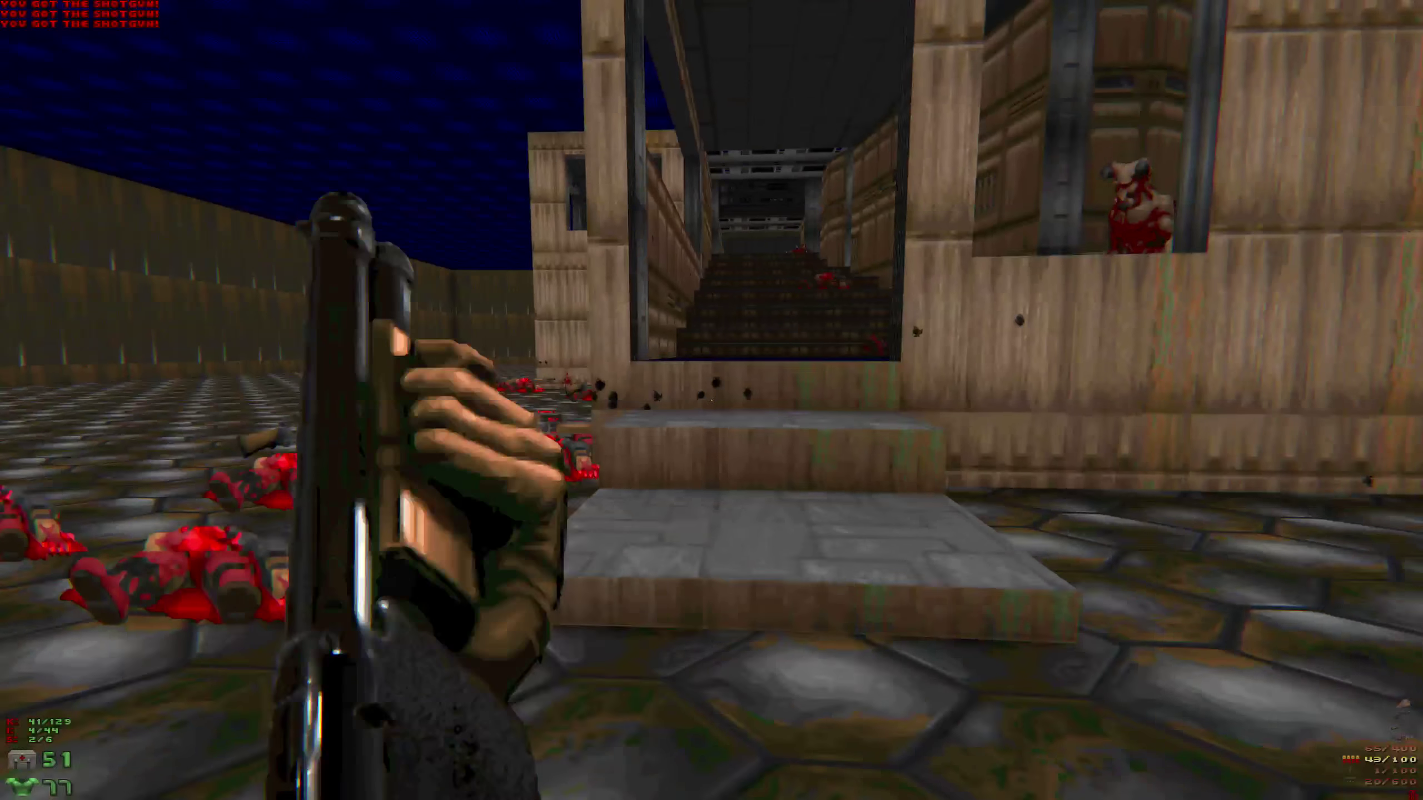
key(Up)
key(ctrl)
Scan for enemies, collect another dropped shotgun, then open the main menu.
key(Right)
key(Left)
key(Up)
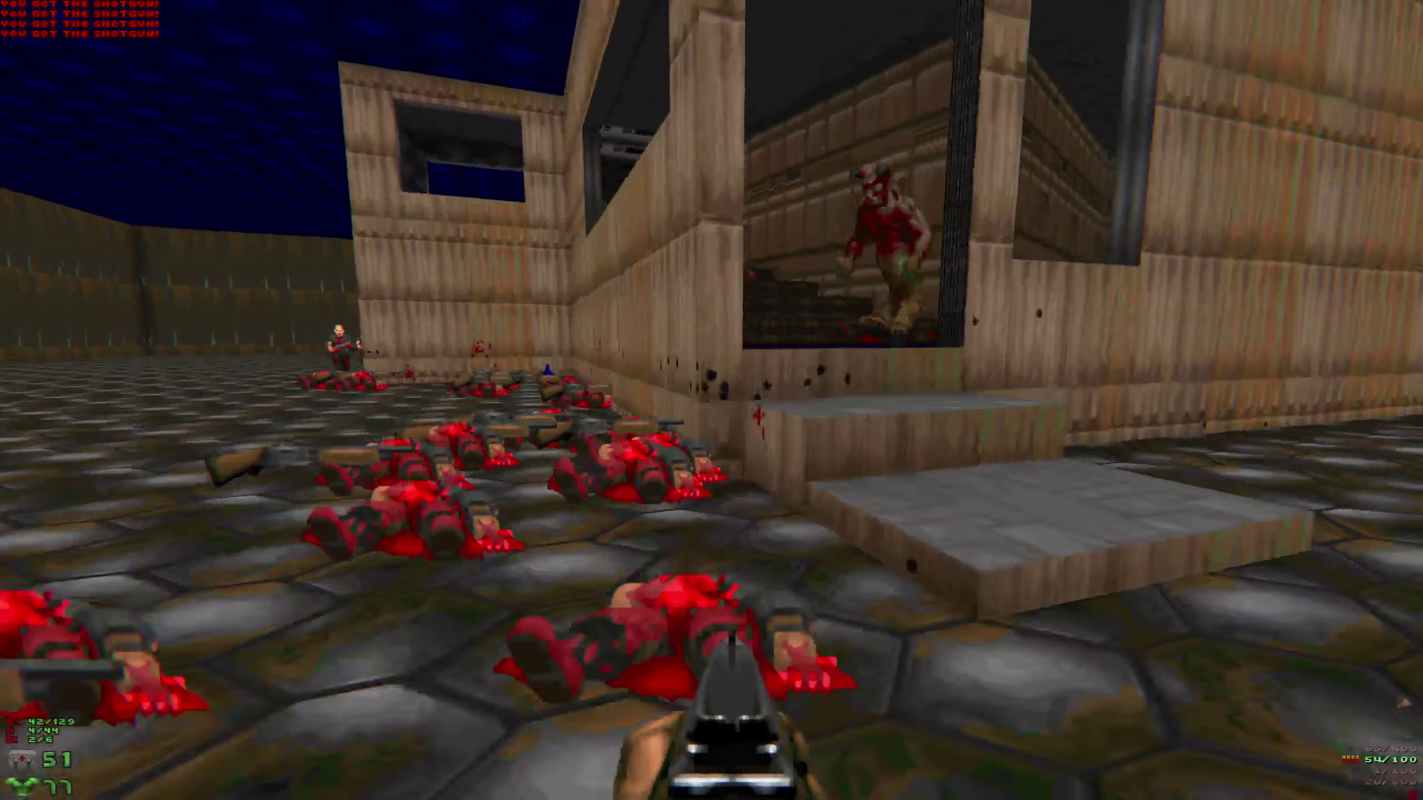
key(Right)
key(Left)
key(Escape)
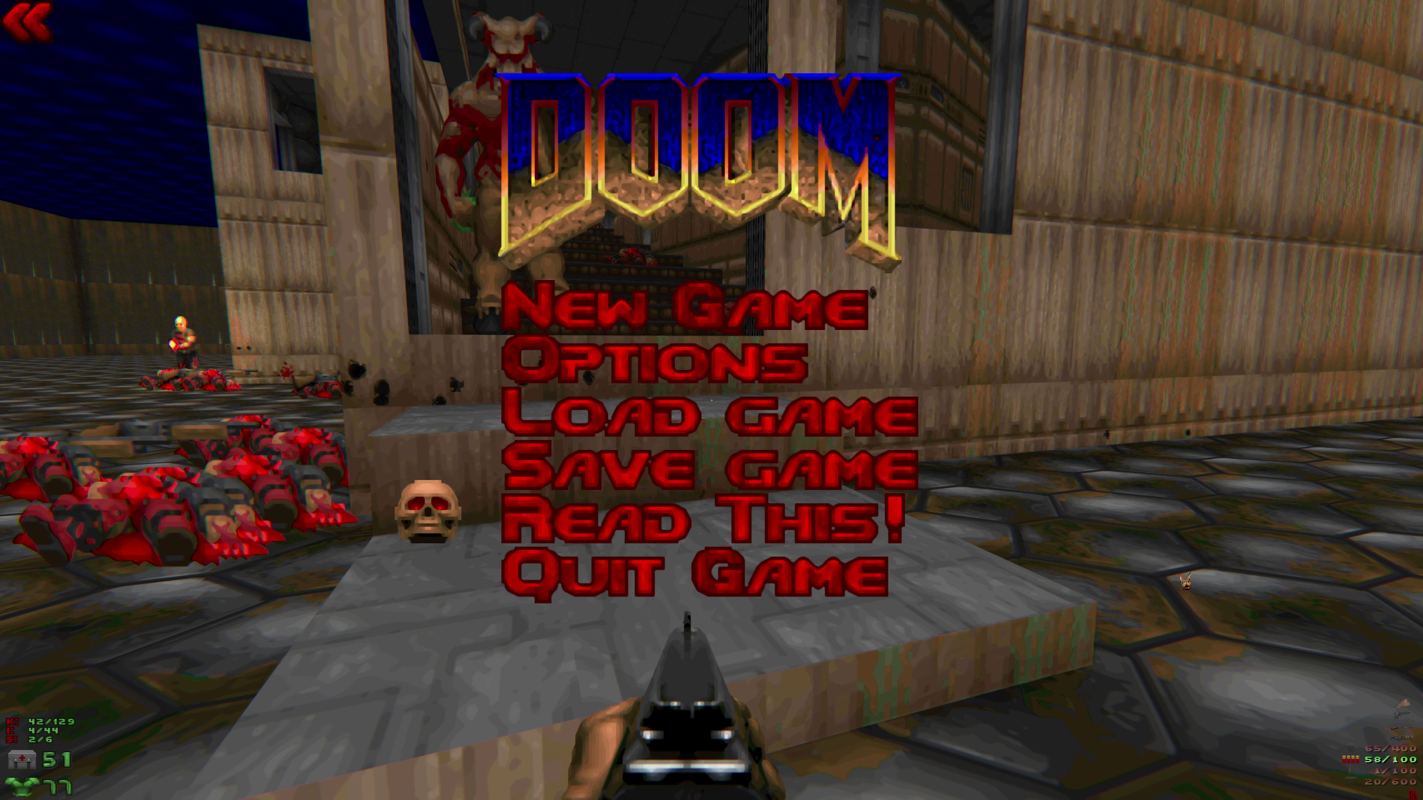
Resume play, collect a shotgun and health bonus, and switch to the shotgun.
key(Escape)
key(Left)
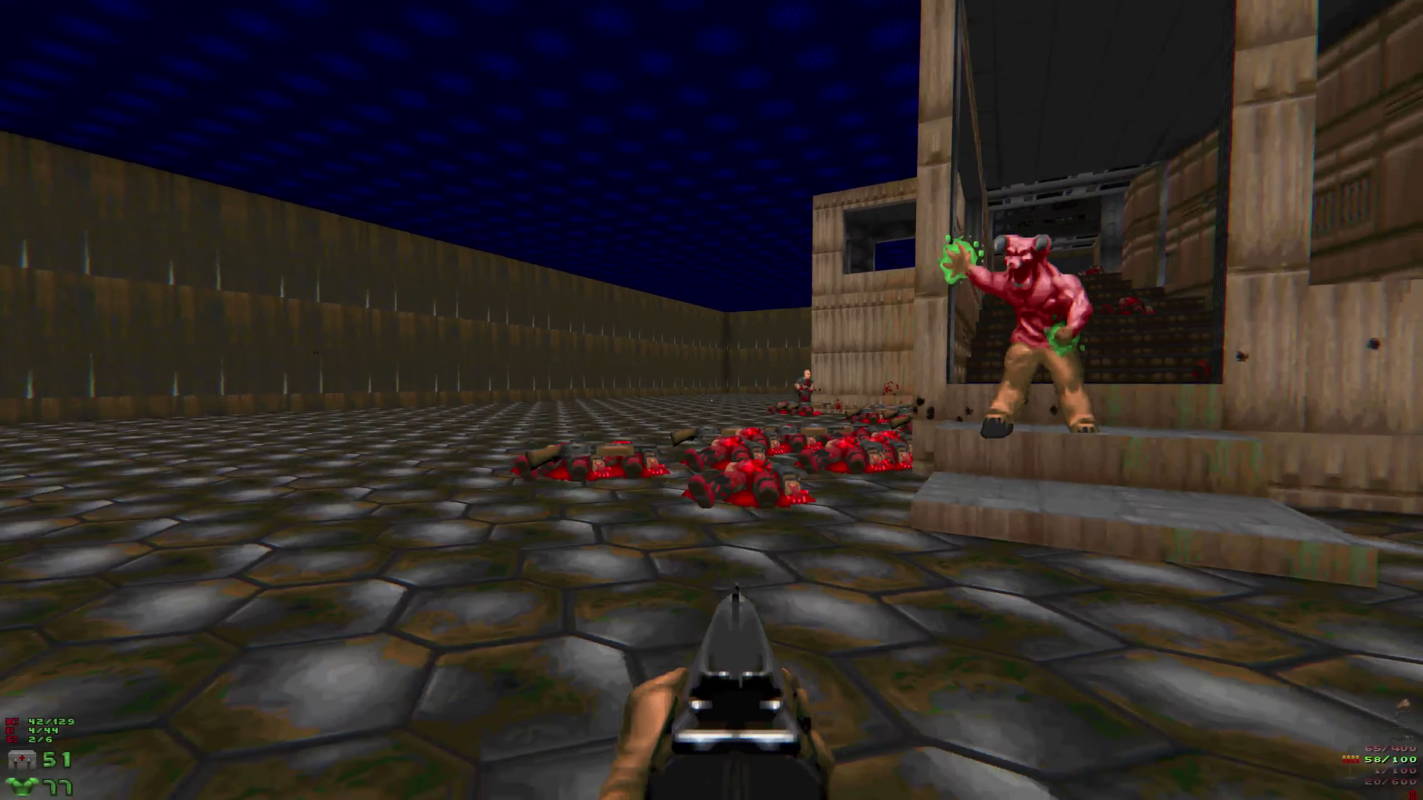
key(Up)
key(Right)
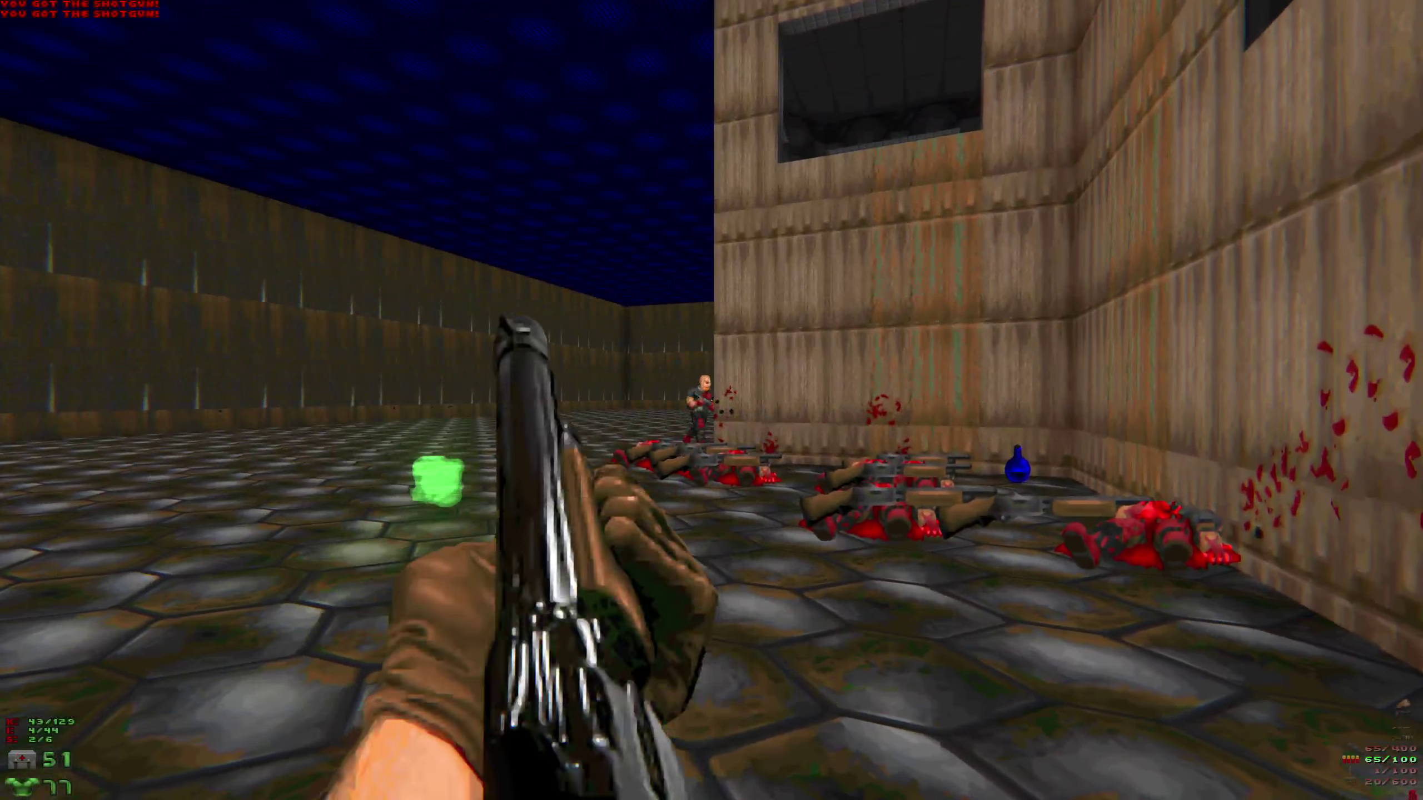
key(Up)
key(Left)
key(3)
Shoot the zombiemen by the wall, then retreat under fire.
key(Right)
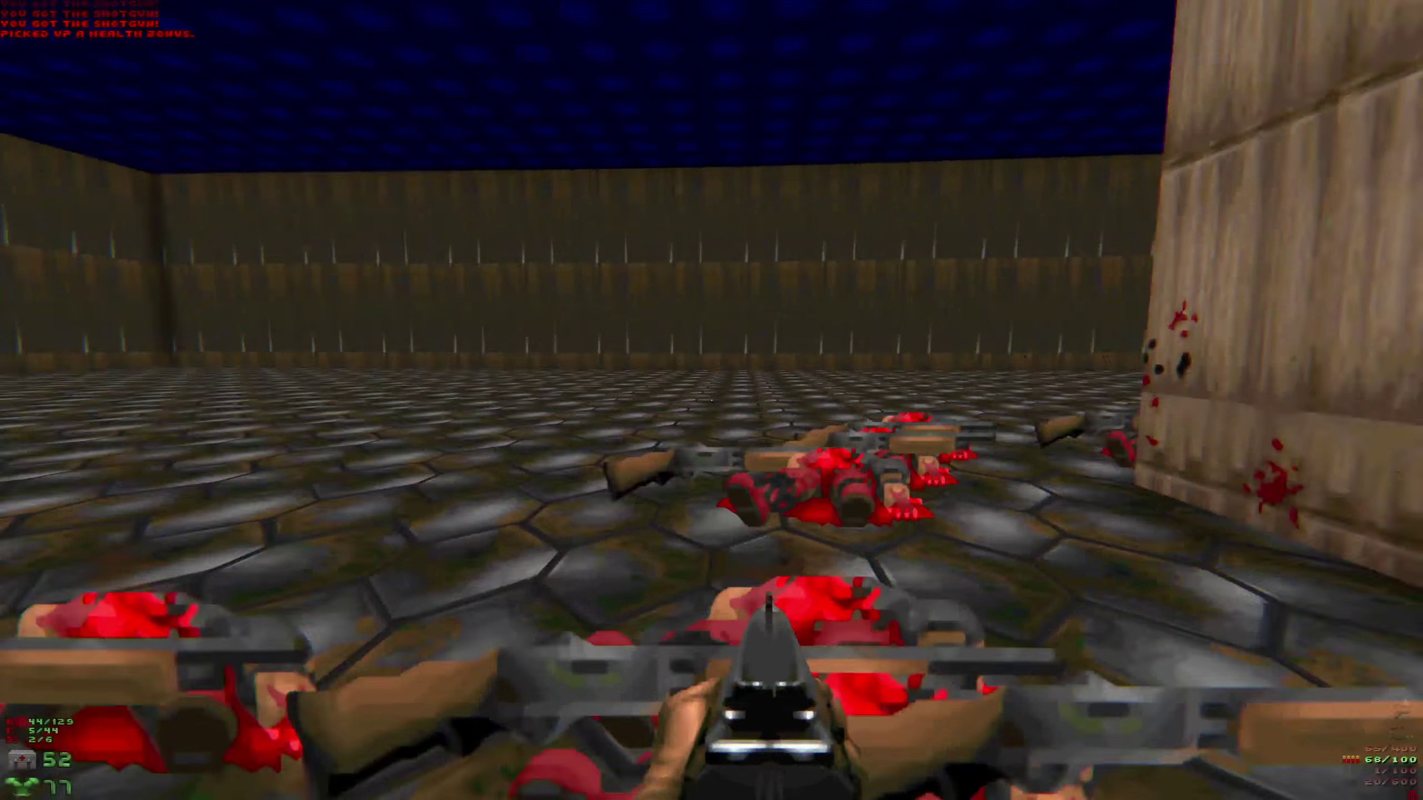
key(Up)
key(Right)
key(ctrl)
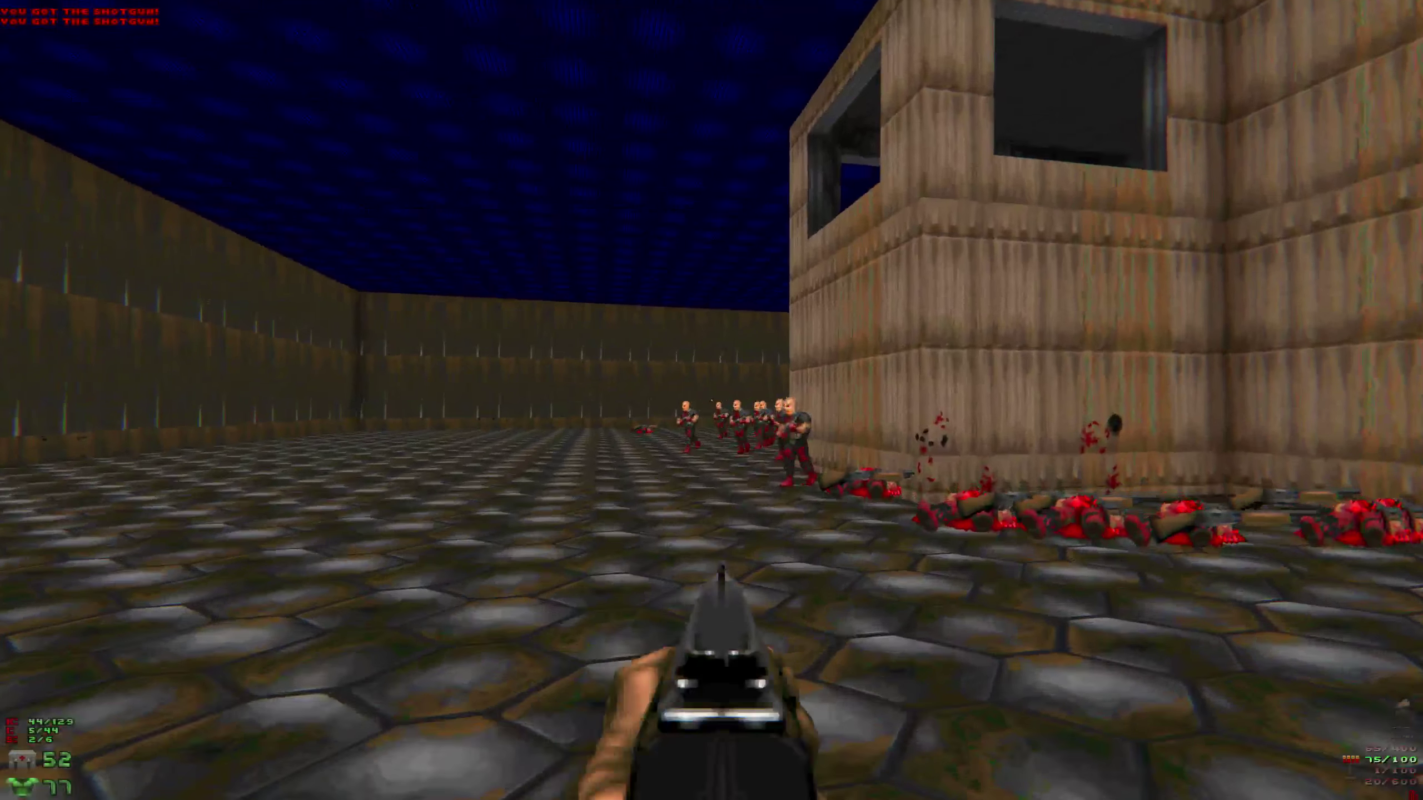
key(Down)
key(ctrl)
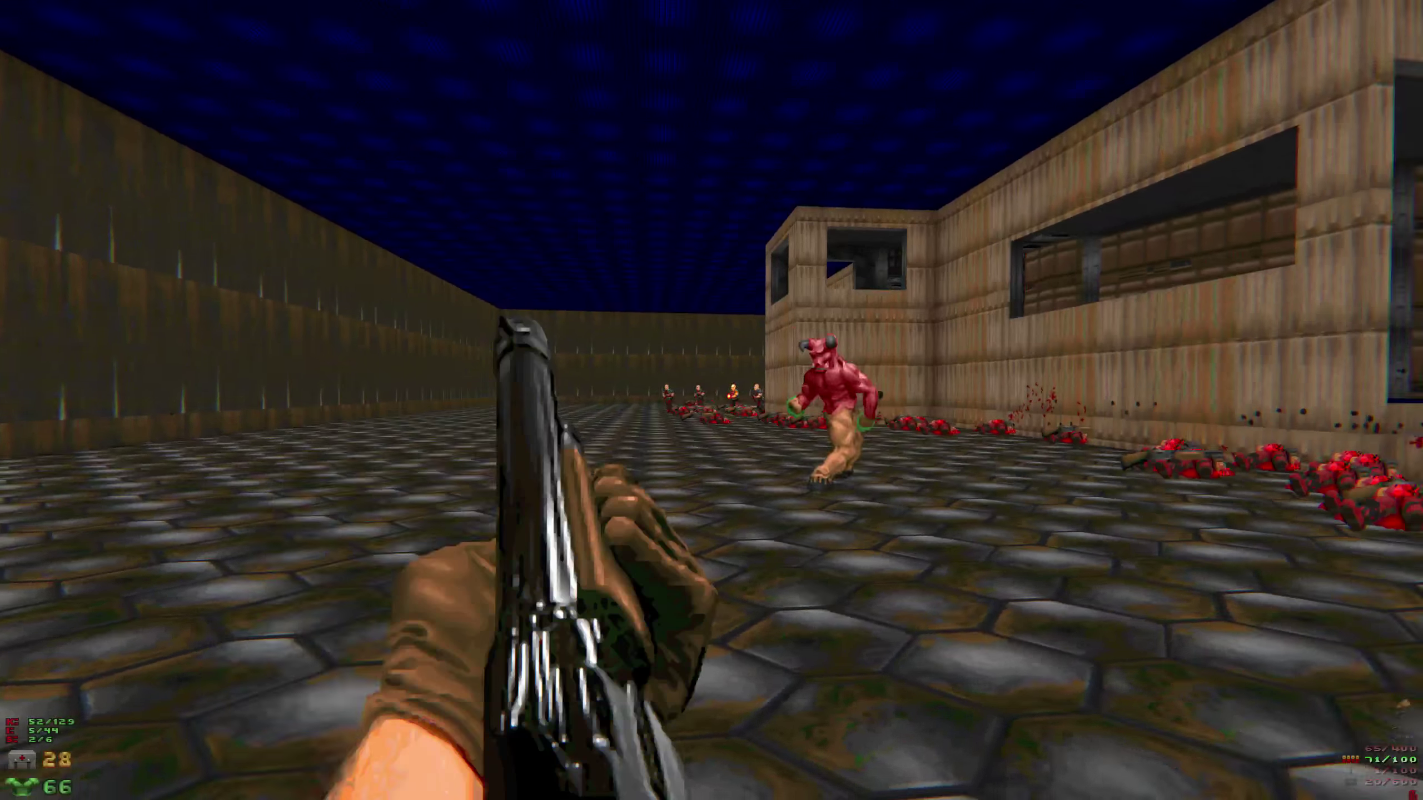
Switch back to the shotgun and back away from the Baron toward the building.
key(3)
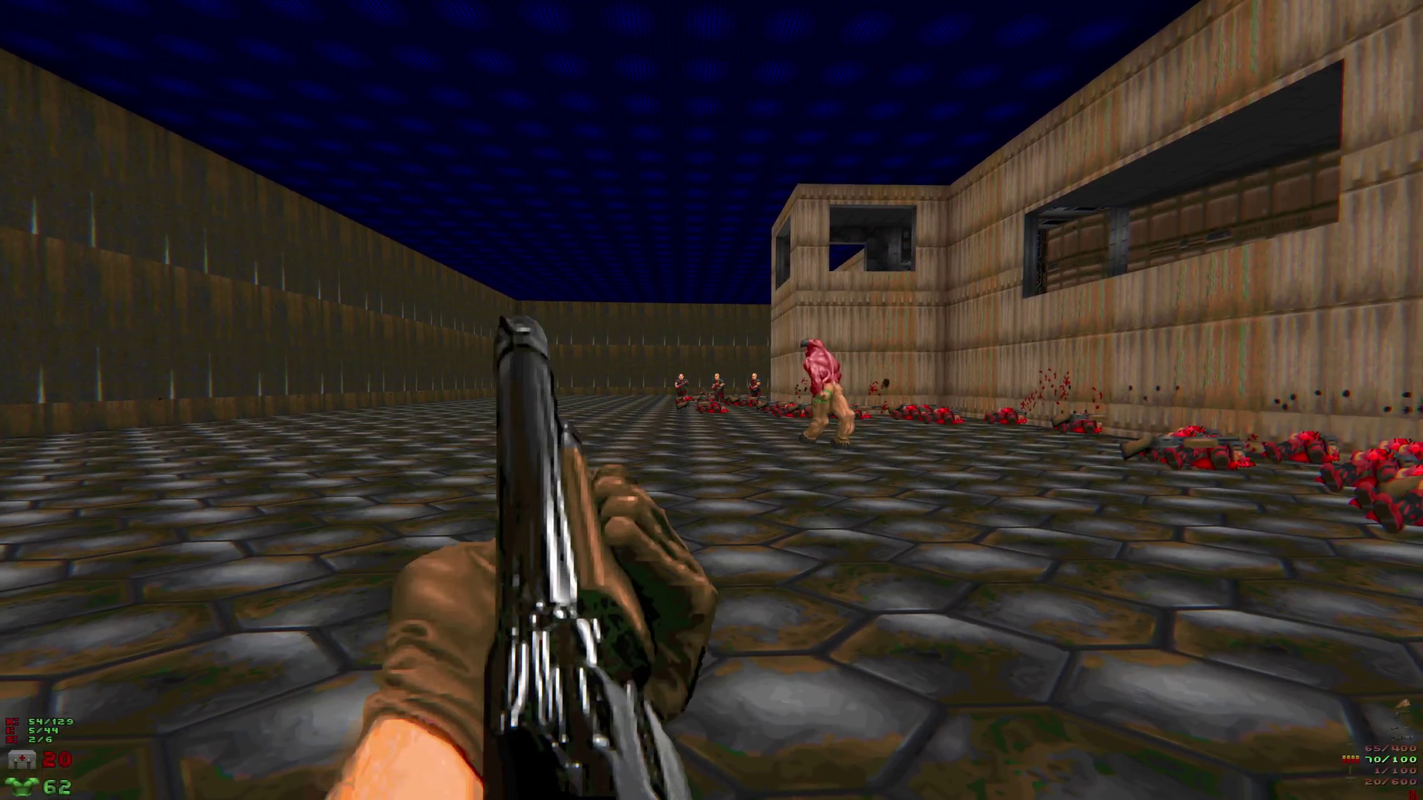
key(Down)
key(Right)
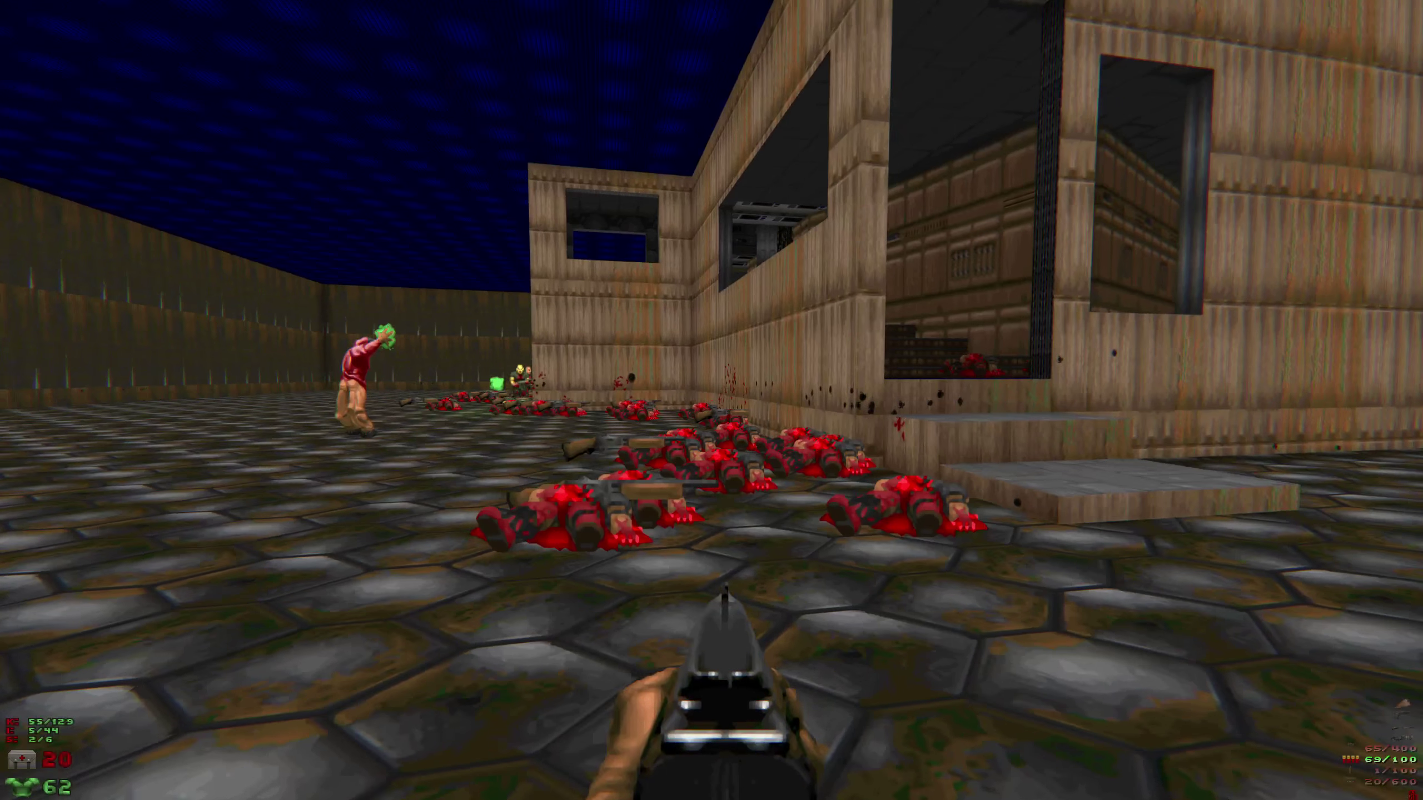
key(Up)
key(Right)
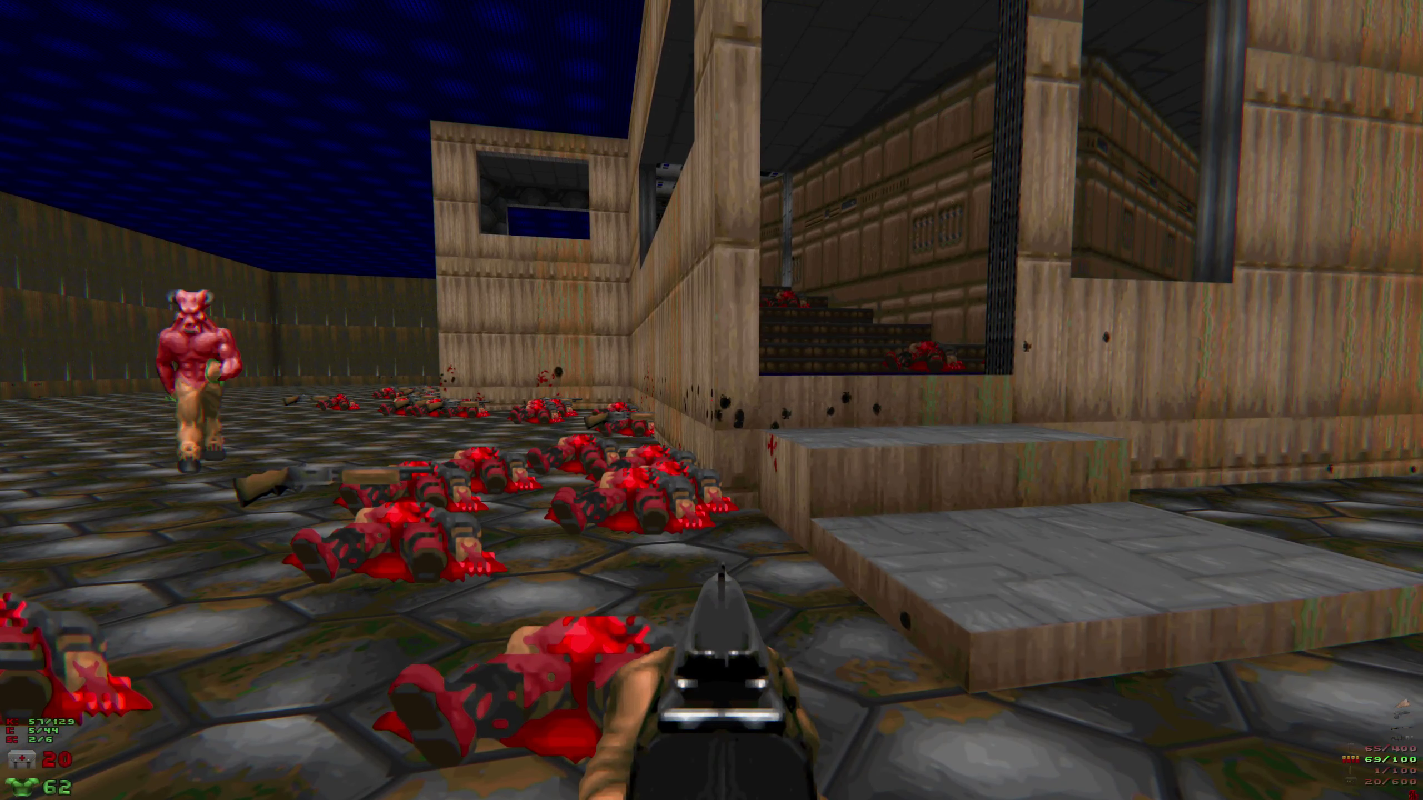
Detour into the walled room for a health boost, restoring health to 100.
key(Left)
key(Up)
key(Left)
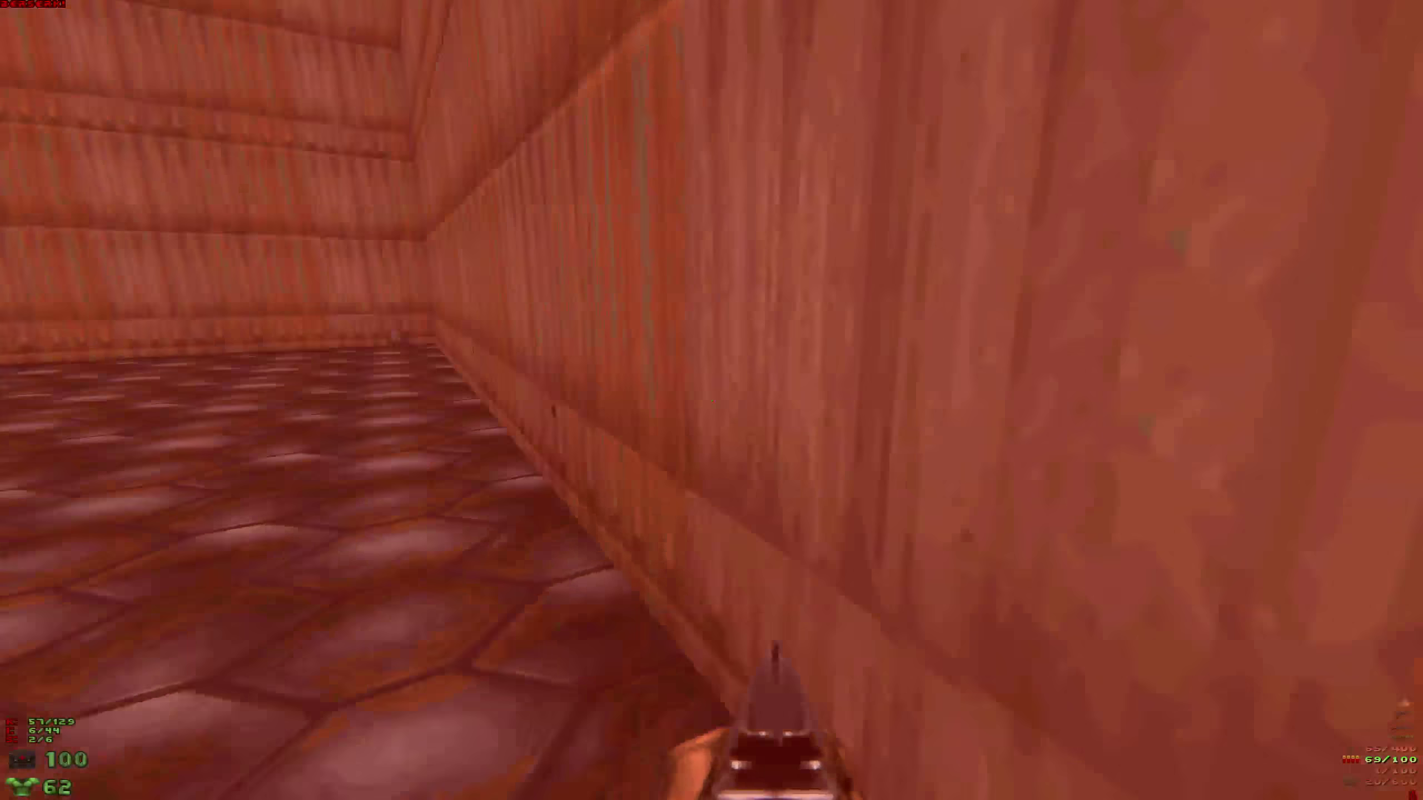
key(Right)
key(Up)
Advance on the Baron of Hell, firing the shotgun while circling to keep it in sight.
key(Right)
key(Up)
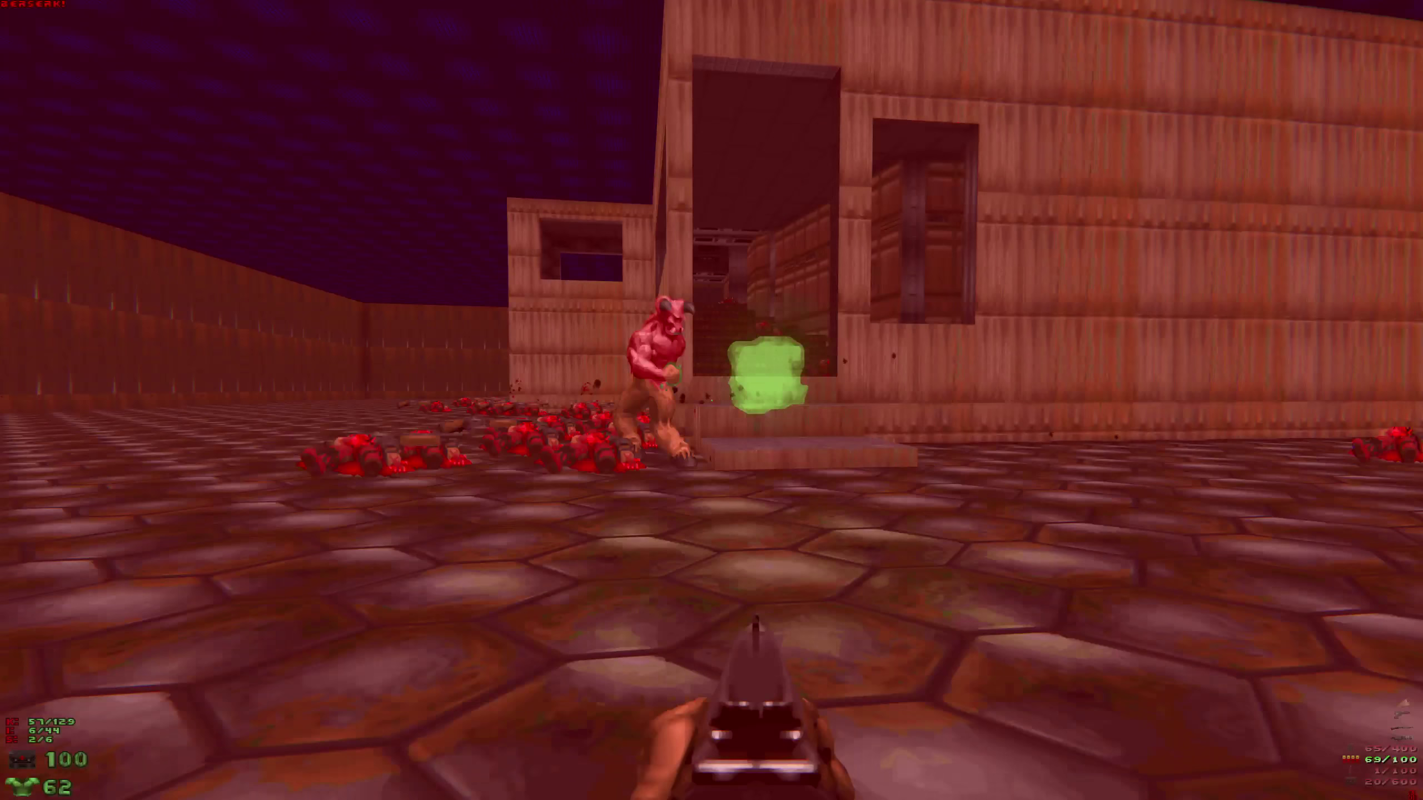
key(Up)
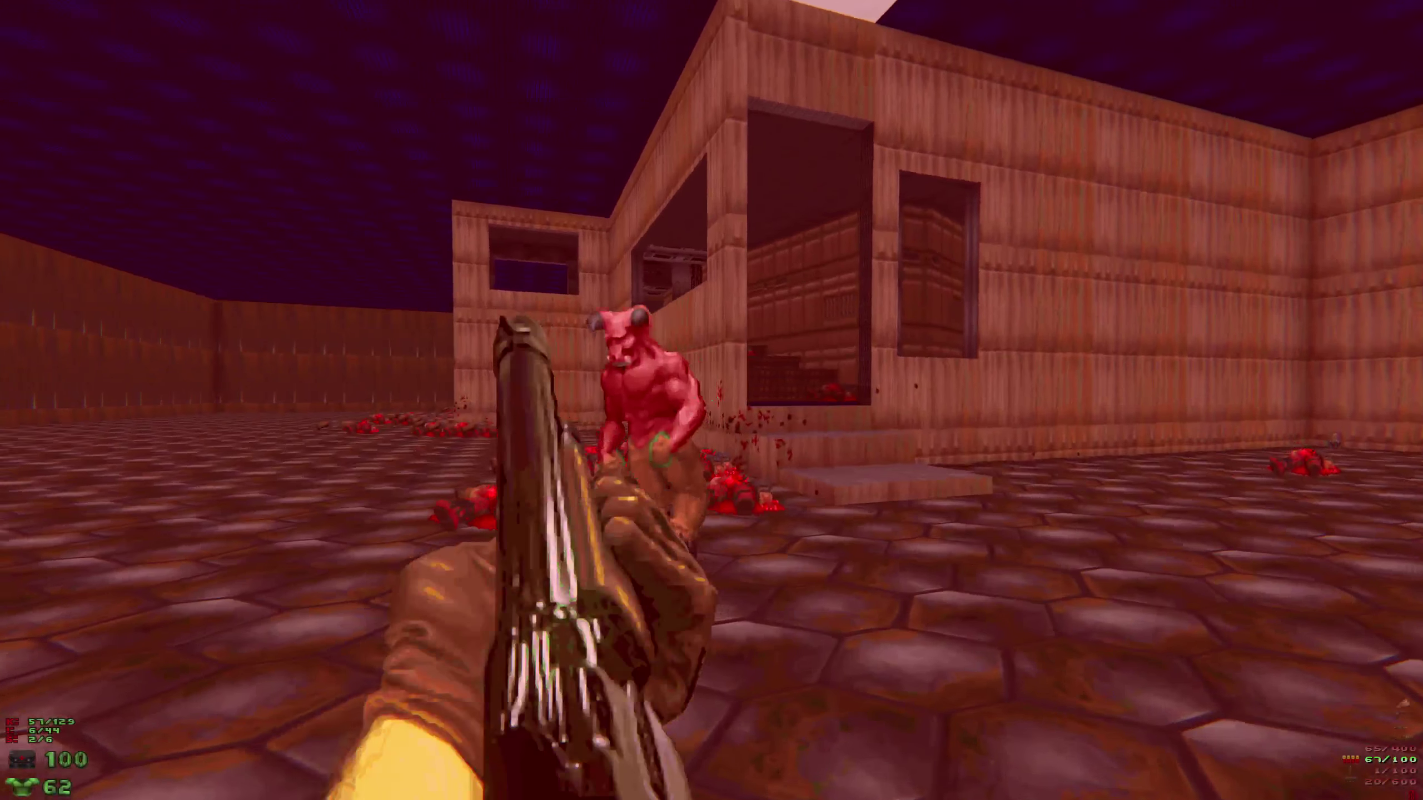
key(ctrl)
key(ctrl)
key(Left)
key(Left)
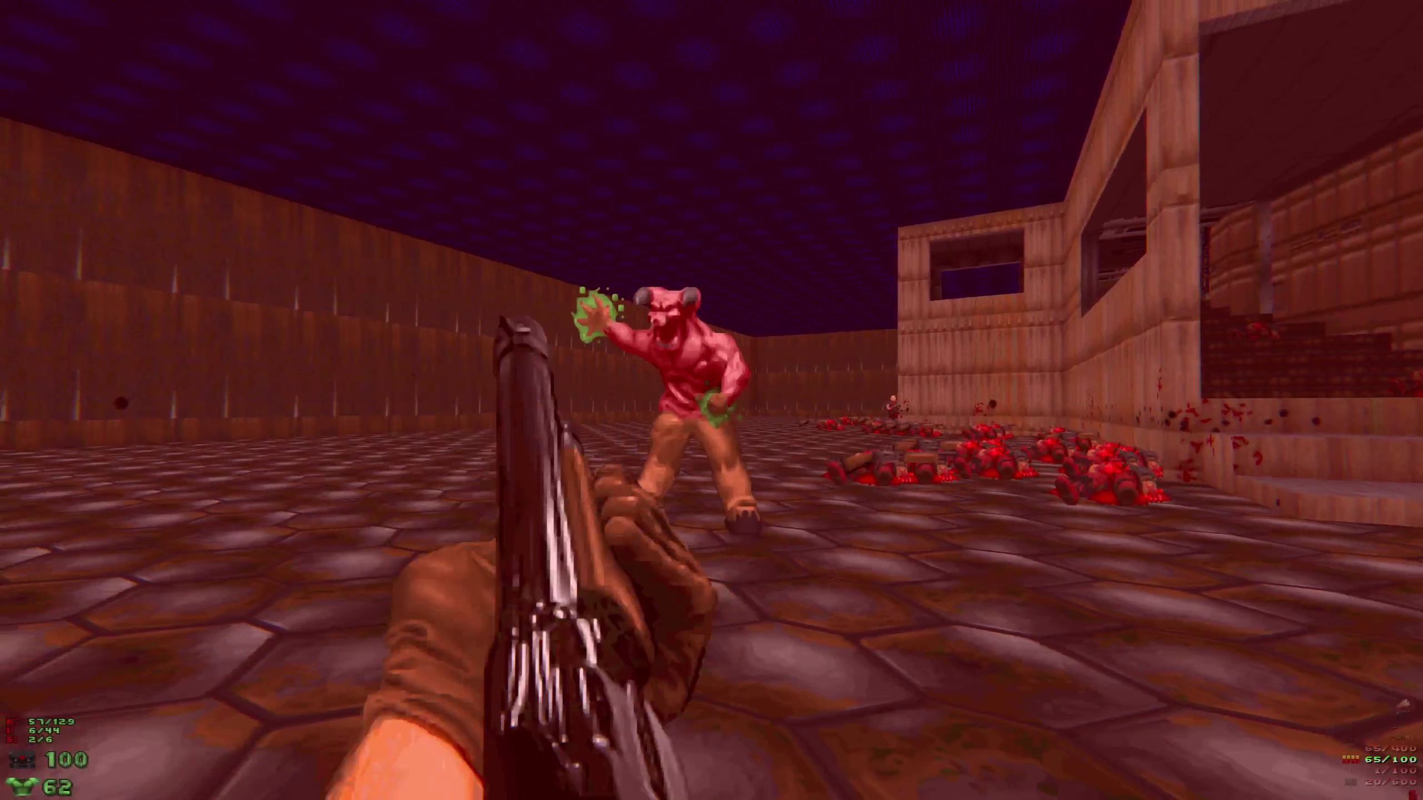
key(ctrl)
key(Left)
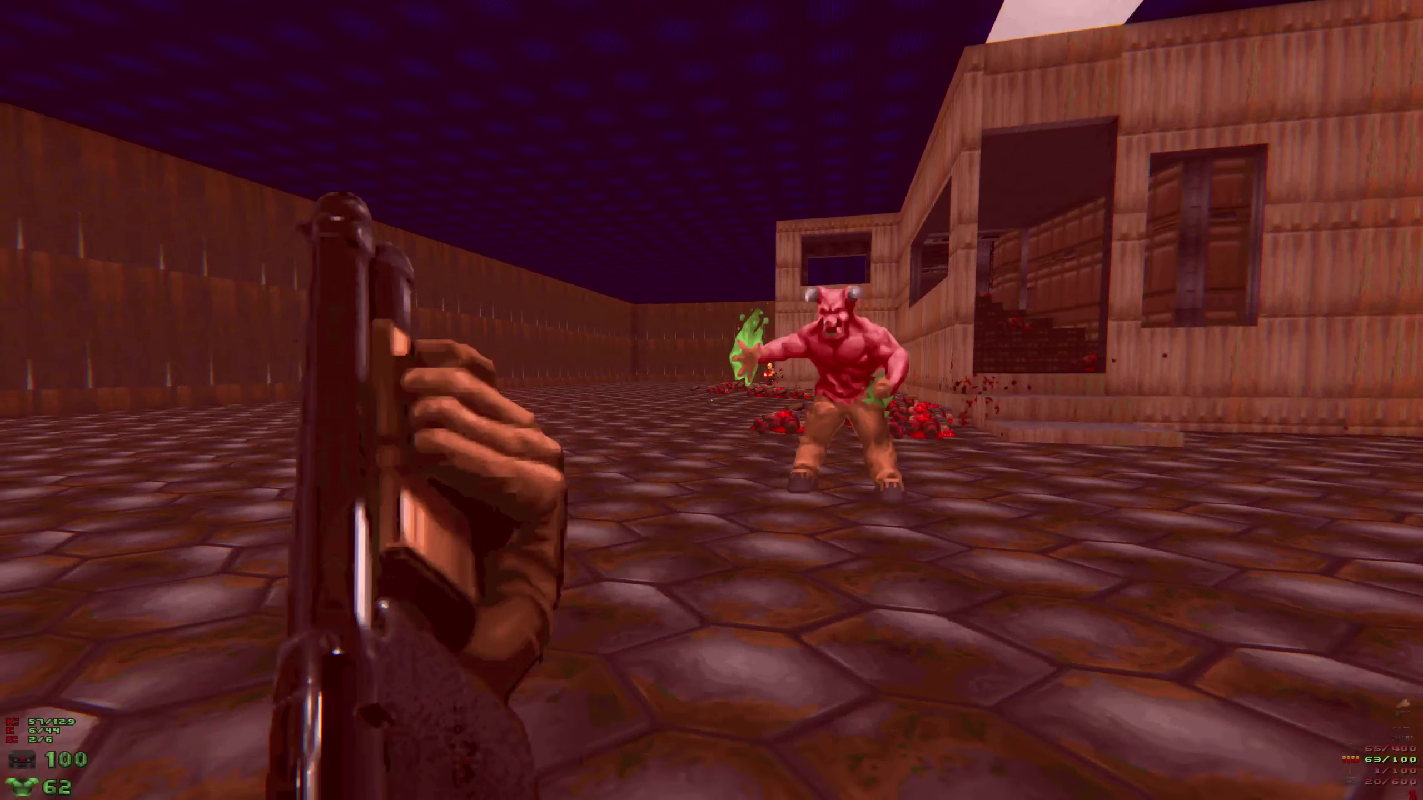
key(ctrl)
key(Left)
key(Right)
key(ctrl)
key(Right)
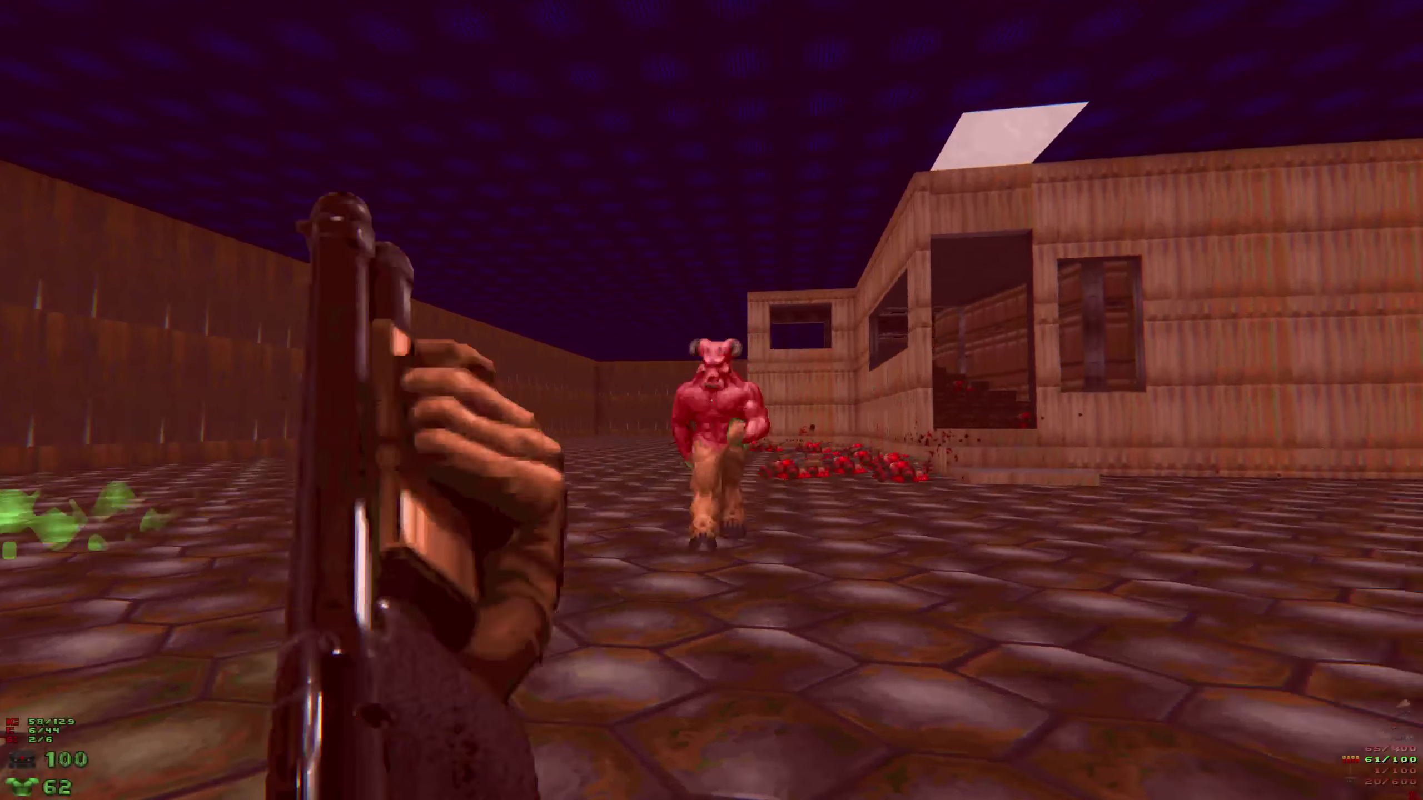
key(Left)
Switch to the pistol and shoot the pink demon by the building.
key(2)
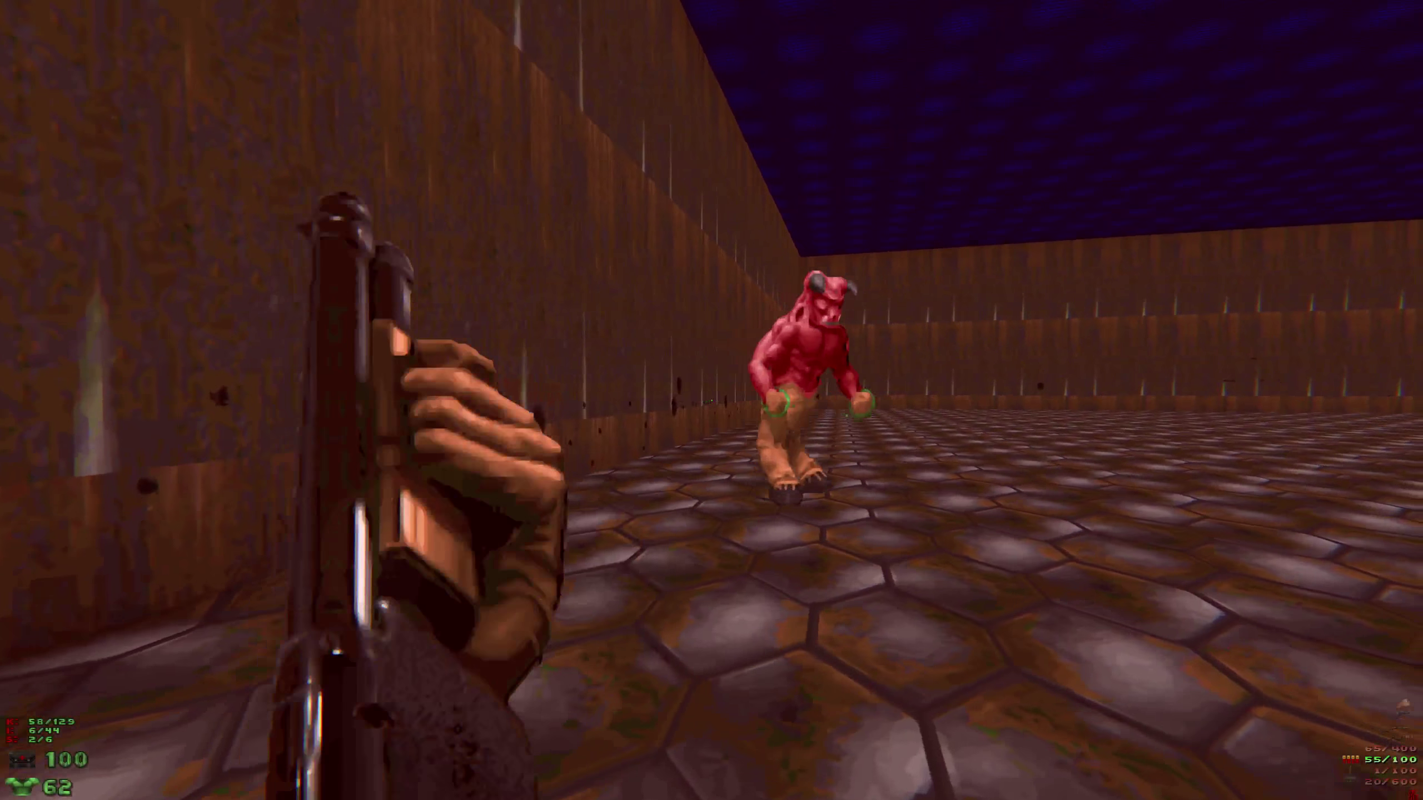
key(Right)
key(ctrl)
key(ctrl)
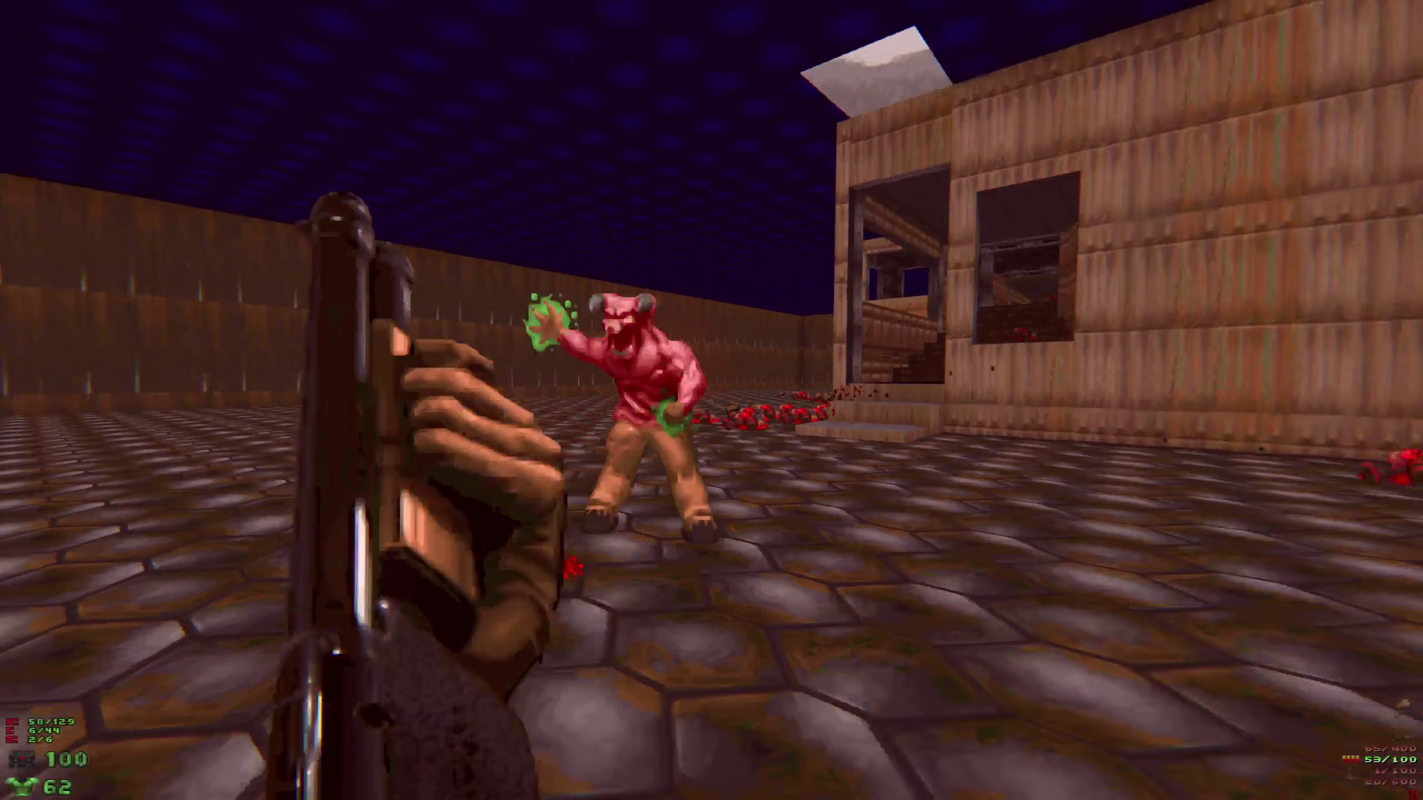
key(Right)
key(ctrl)
Move past the corpses and along the wall beside the building.
key(Left)
key(Up)
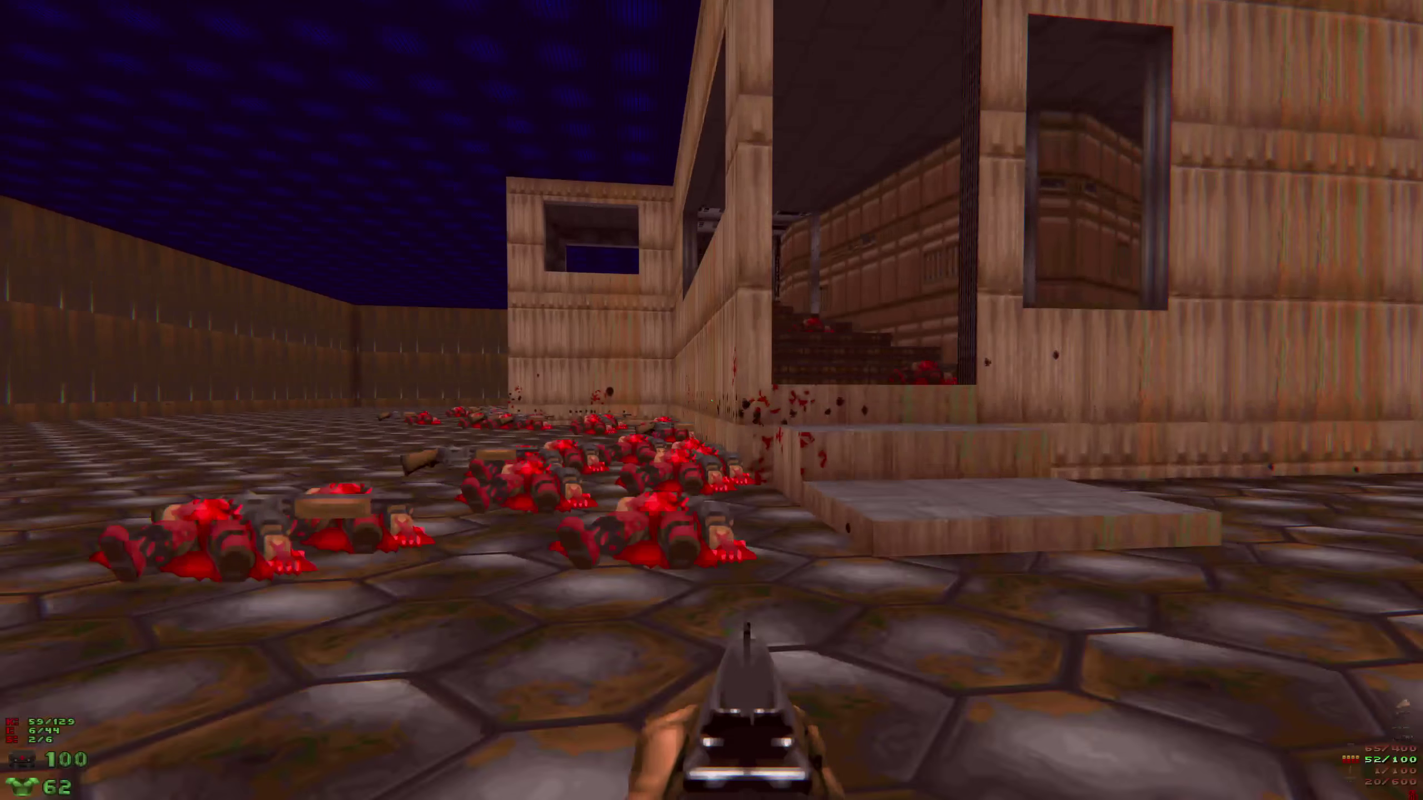
key(Left)
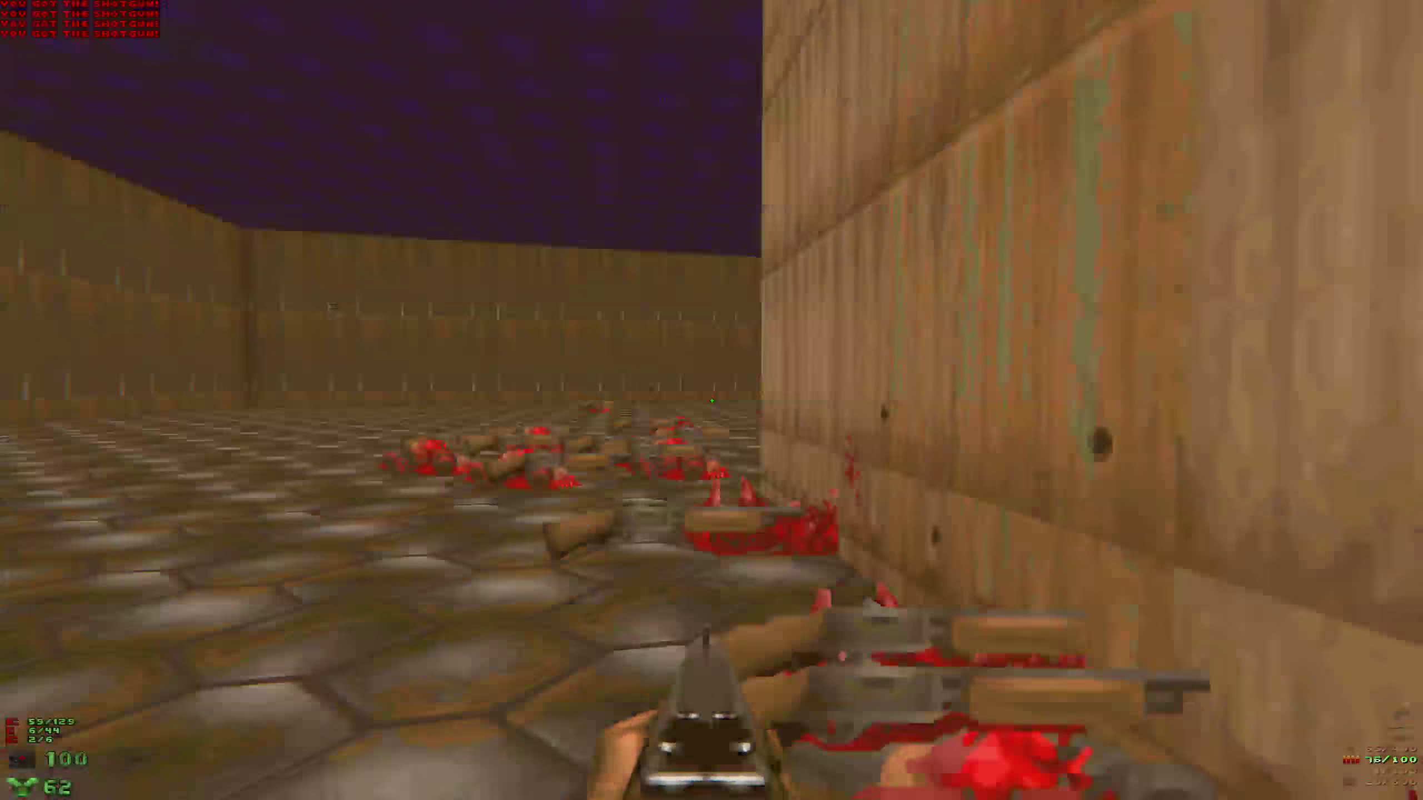
key(Right)
key(Up)
key(Left)
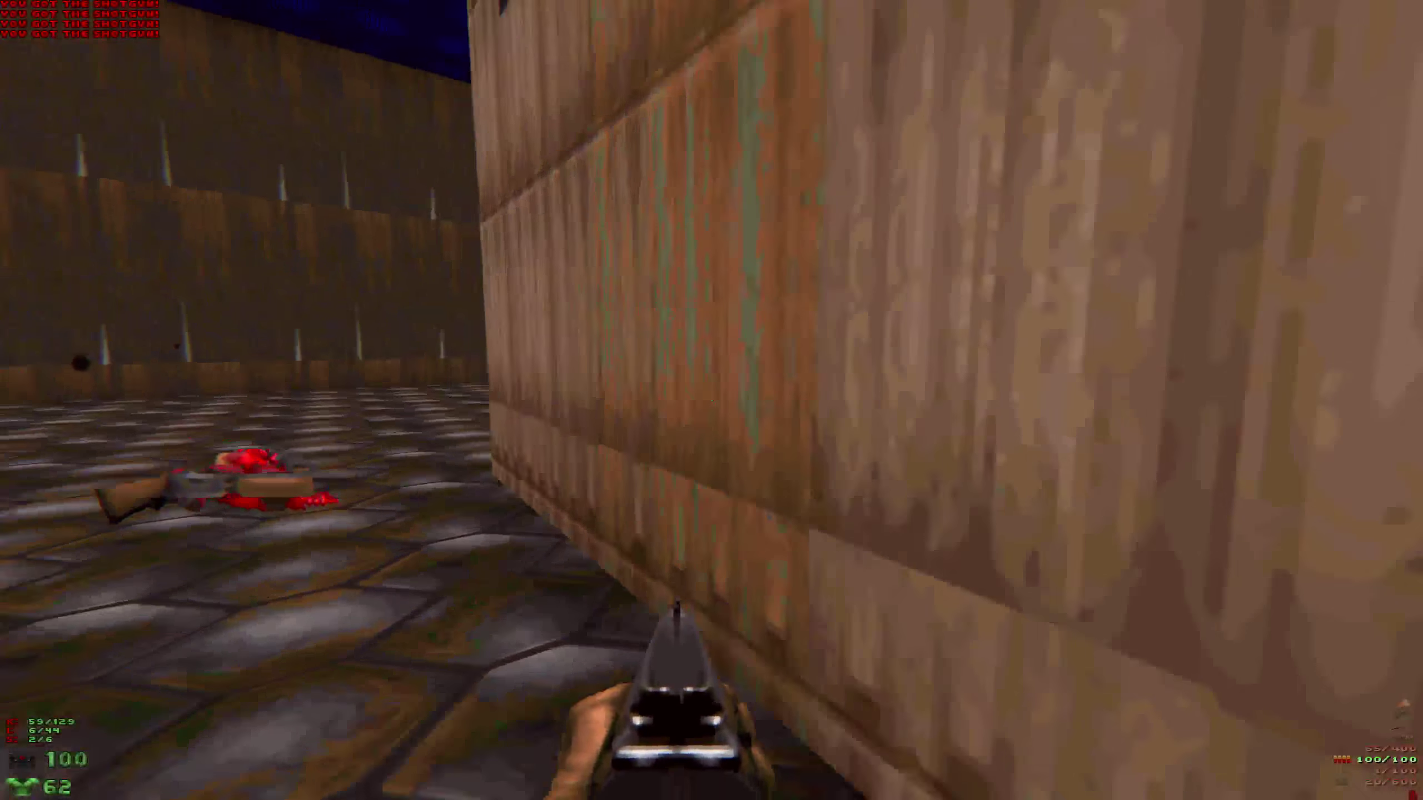
Switch weapons, enter the crate room and collect the shotgun and rocket boxes.
key(Left)
key(Up)
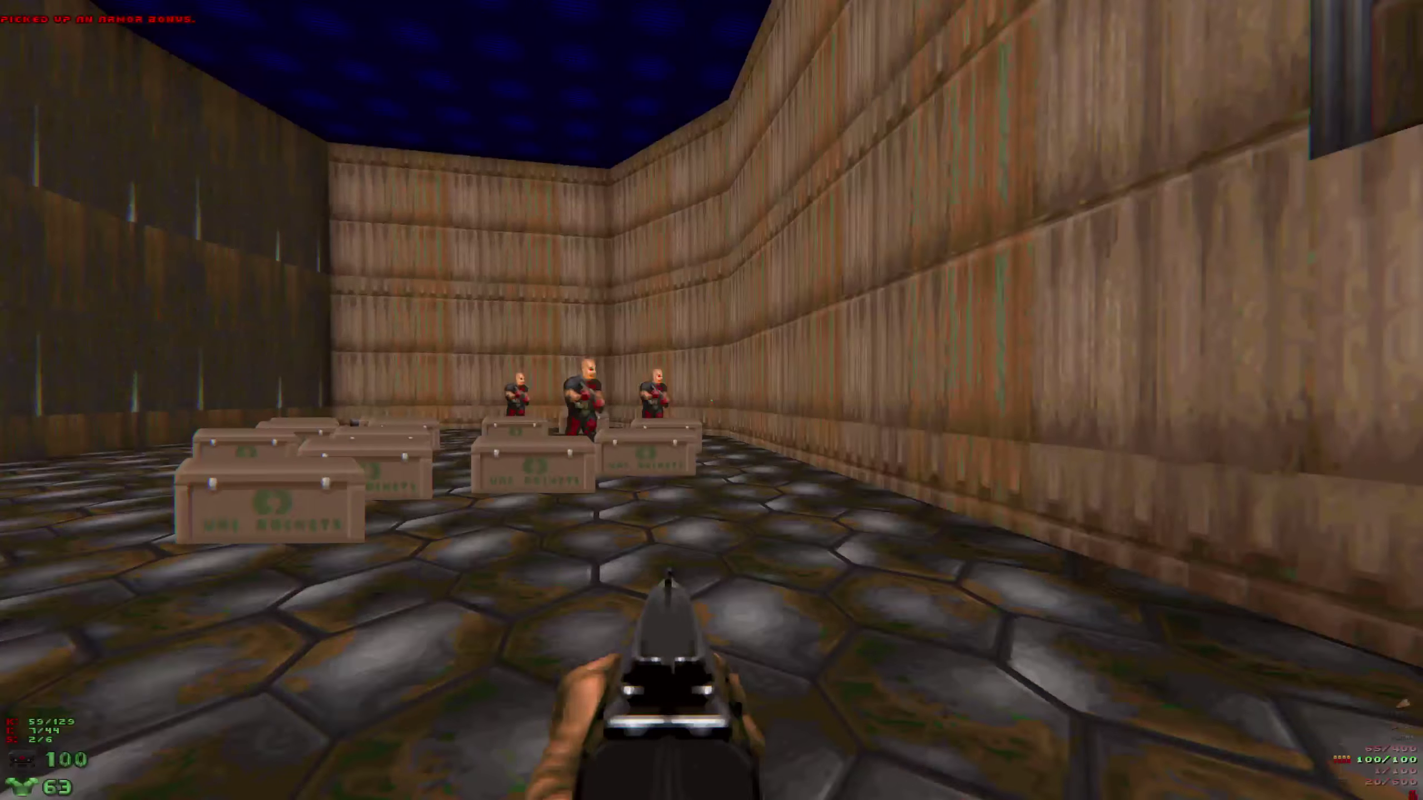
key(2)
key(Right)
key(Up)
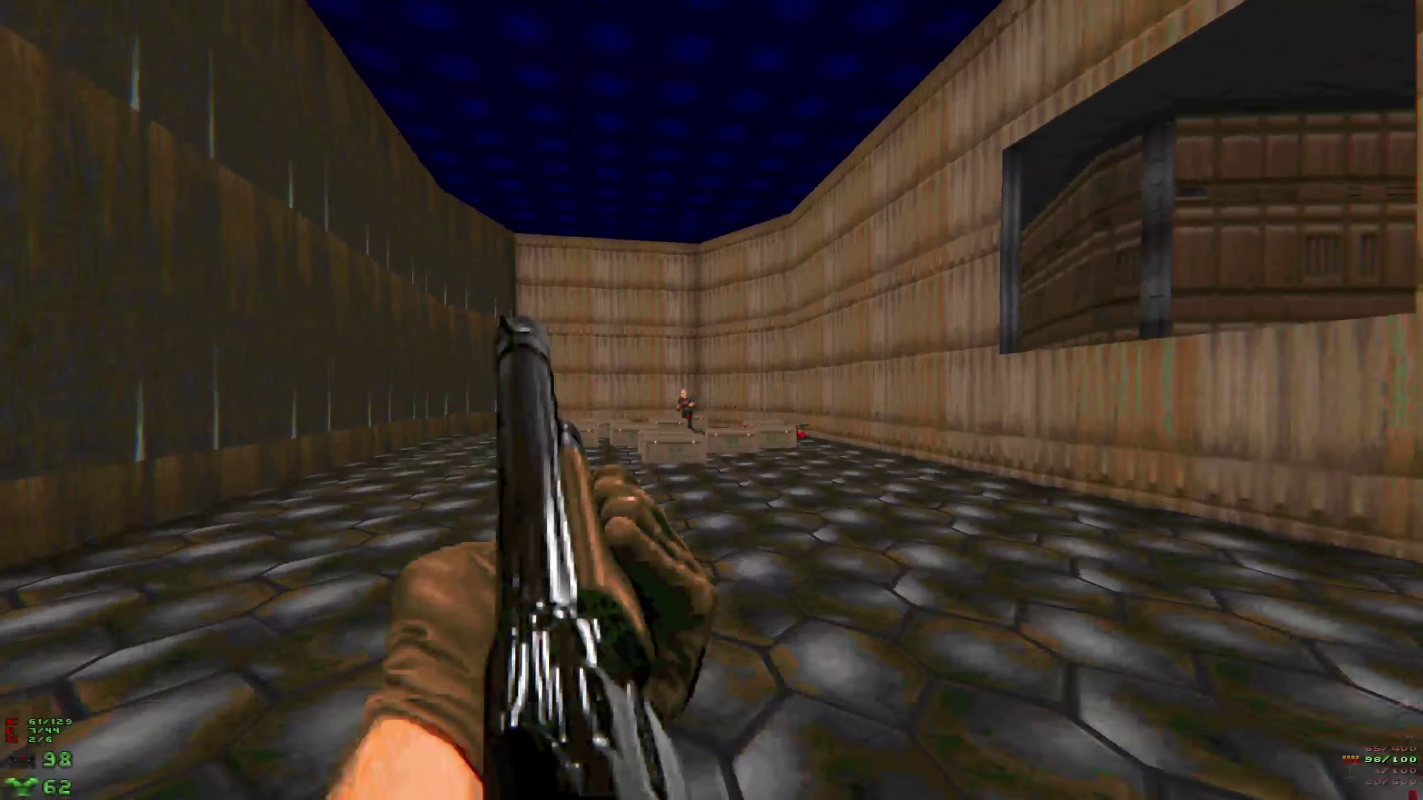
key(Up)
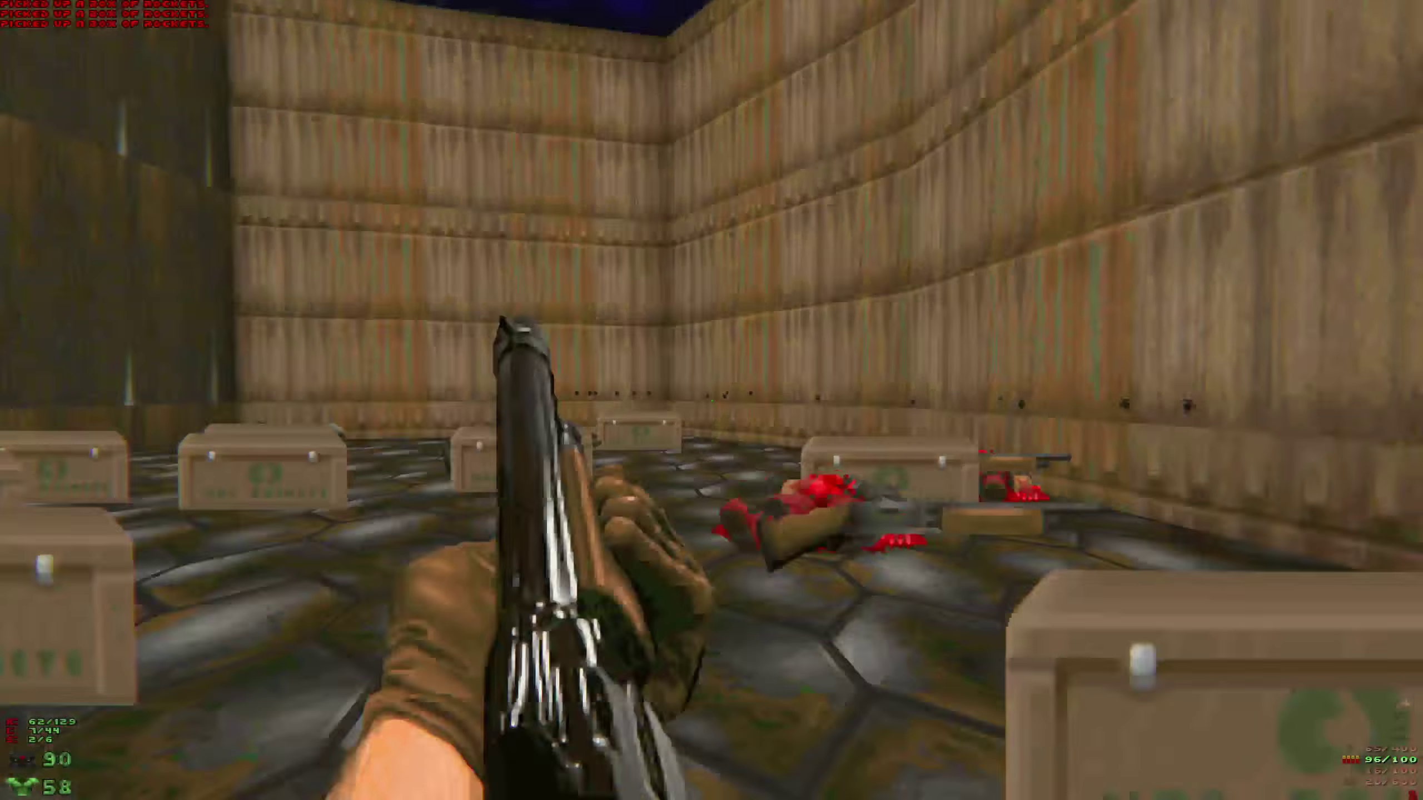
Cross the crates toward the far wall and quicksave with F6.
key(Left)
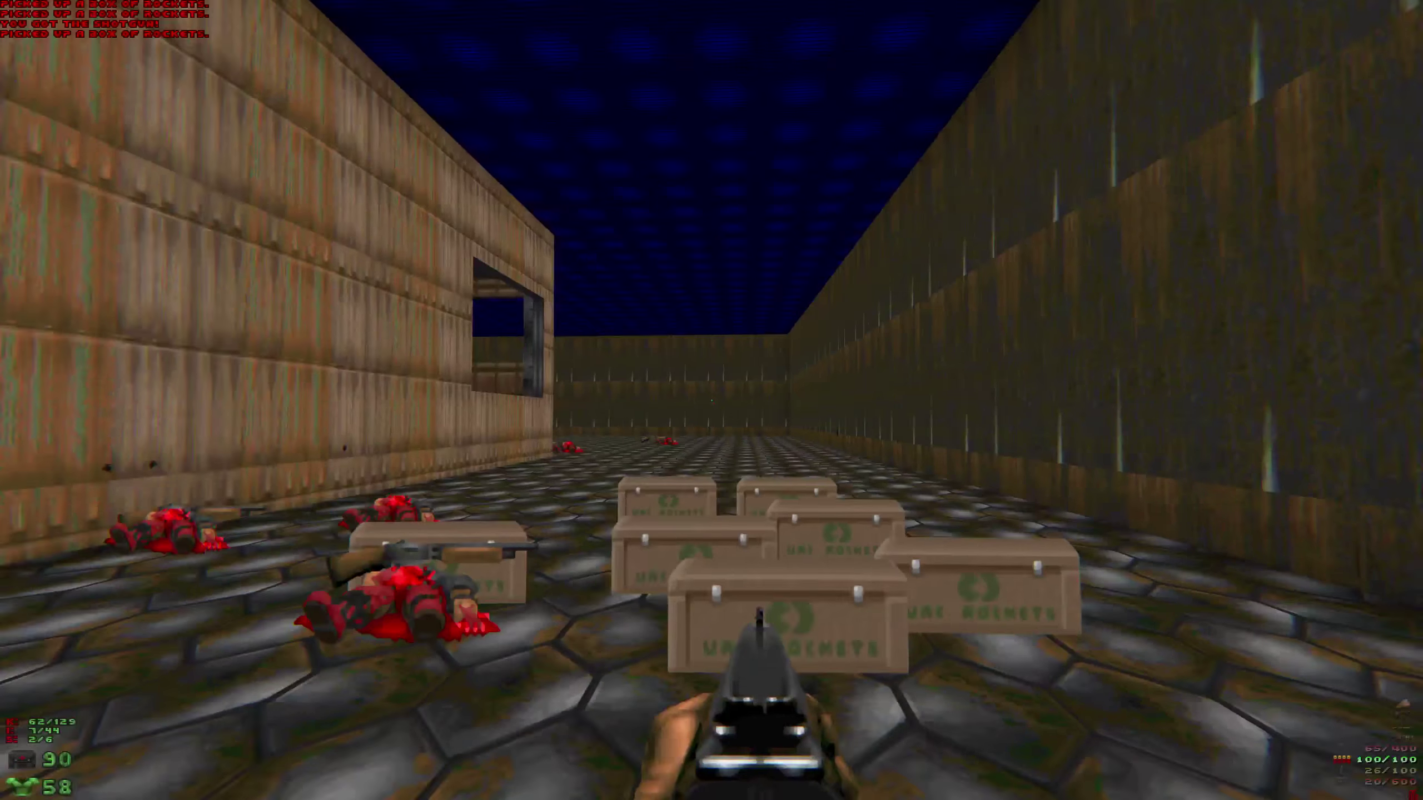
key(Right)
key(Left)
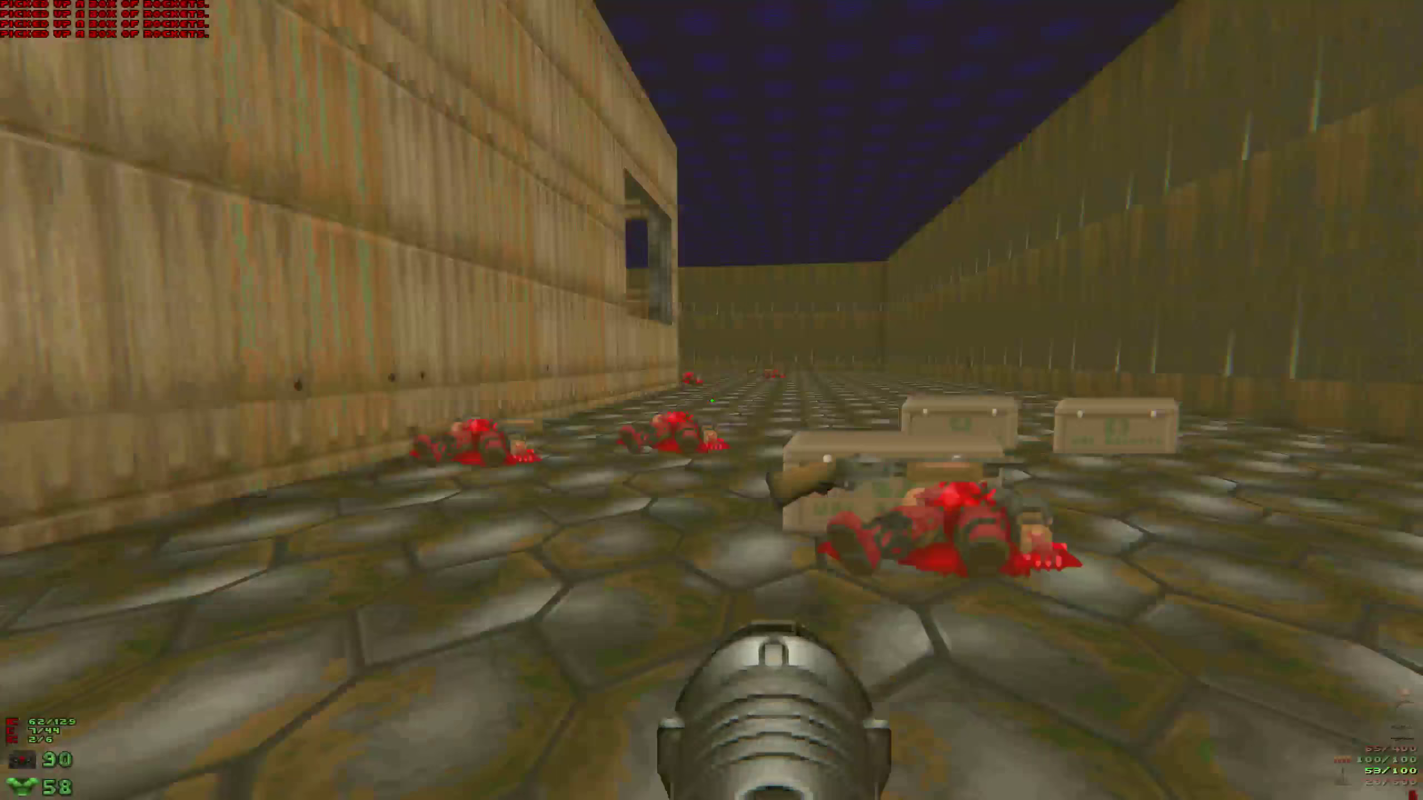
key(Up)
key(Right)
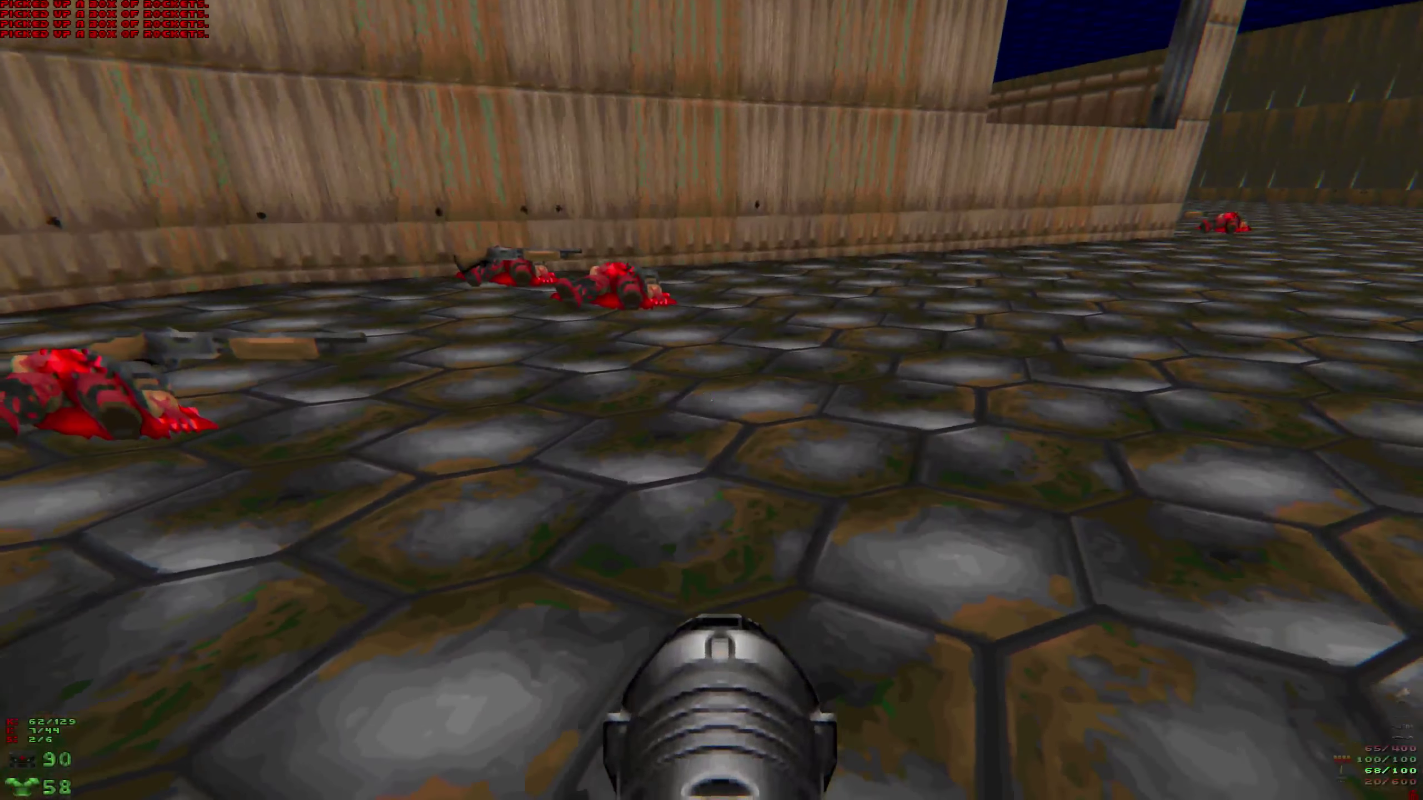
key(Down)
key(F6)
key(Right)
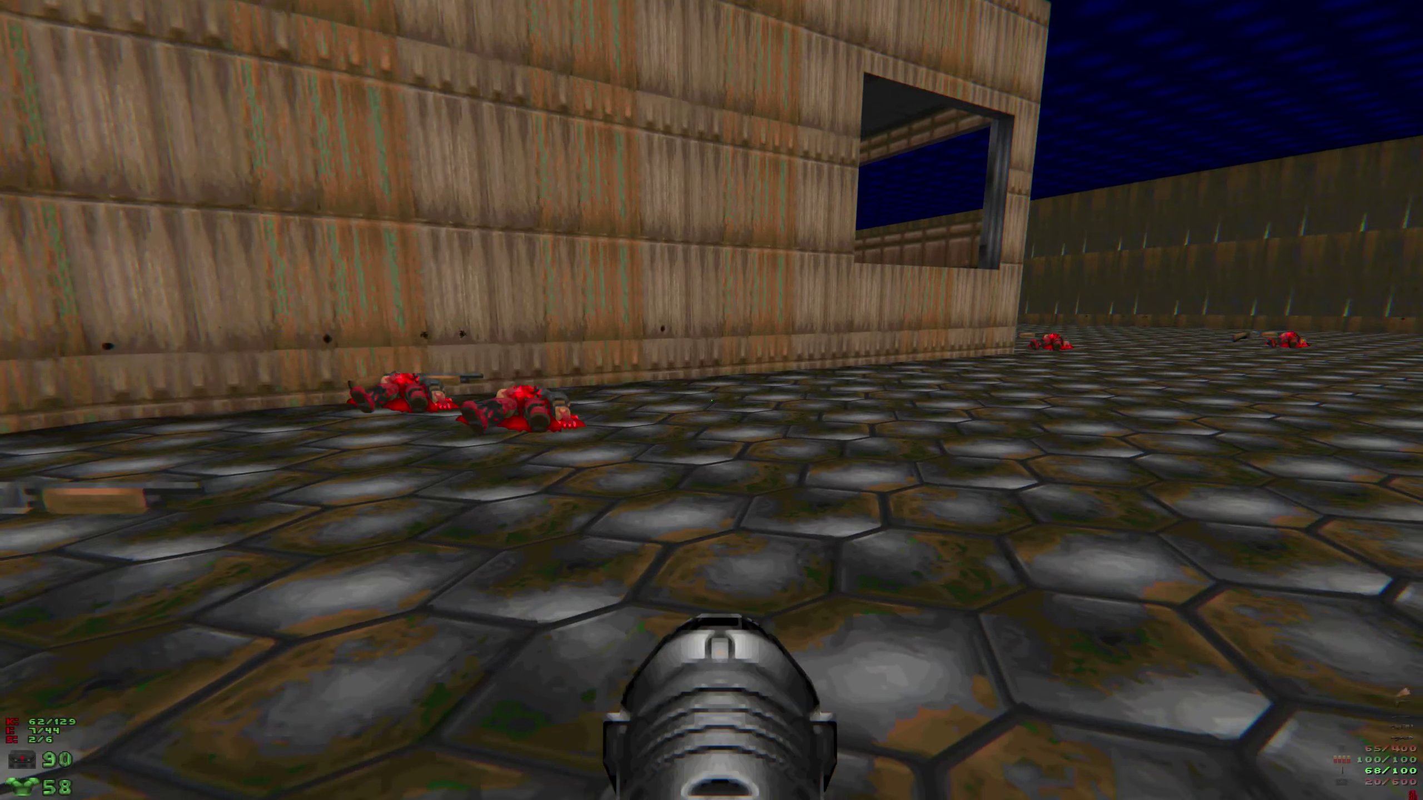
key(Right)
Switch to the shotgun and follow the windowed wall into the open room.
key(Left)
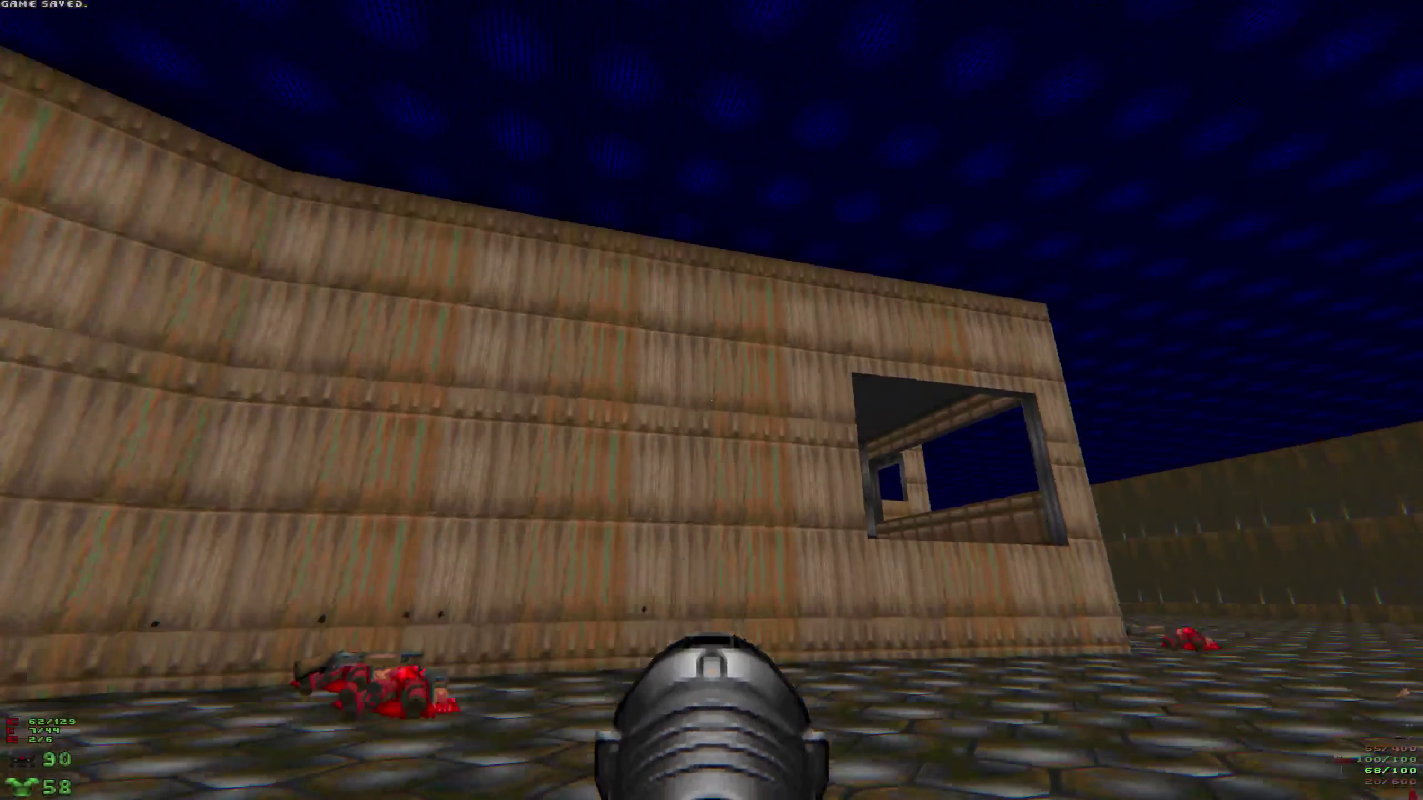
key(Up)
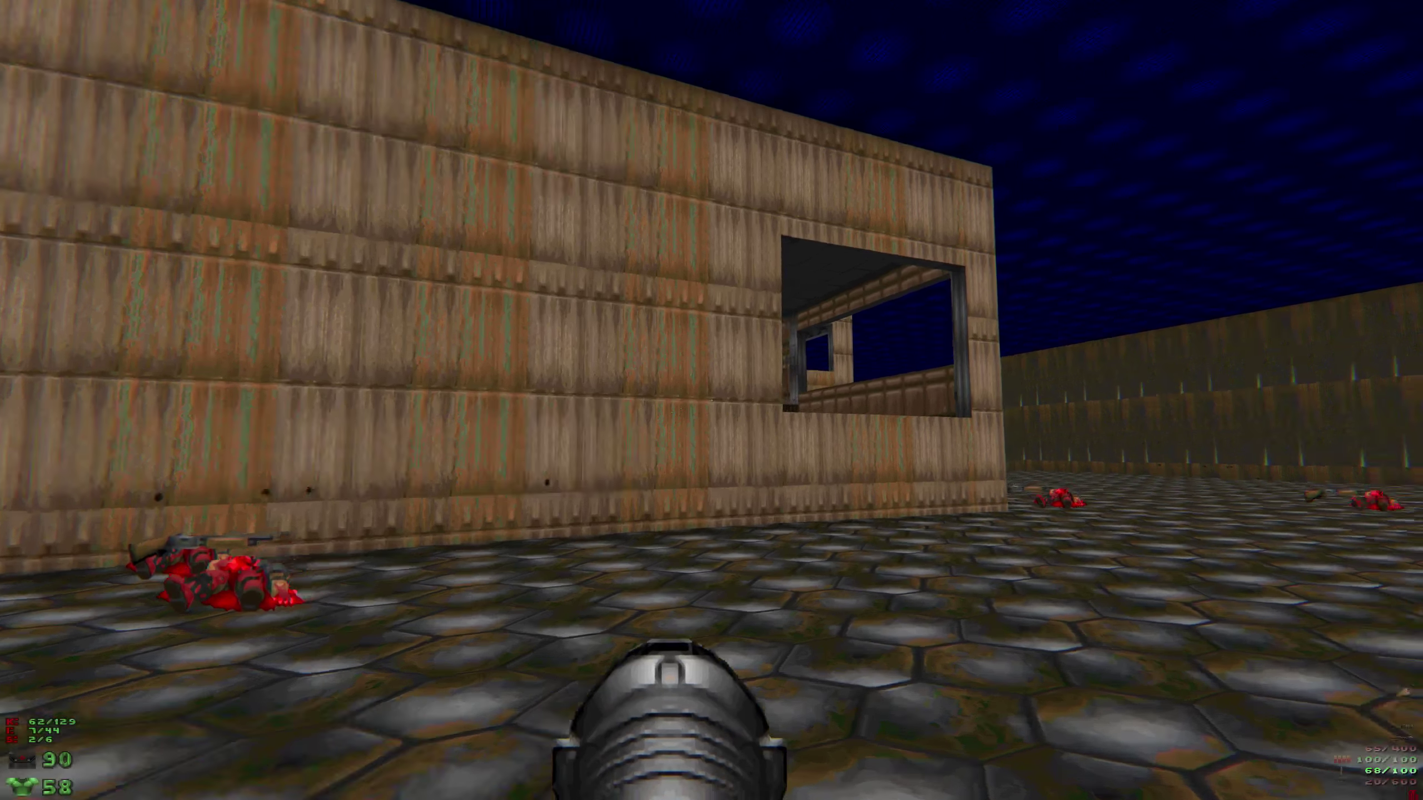
key(Up)
key(Right)
key(3)
key(Up)
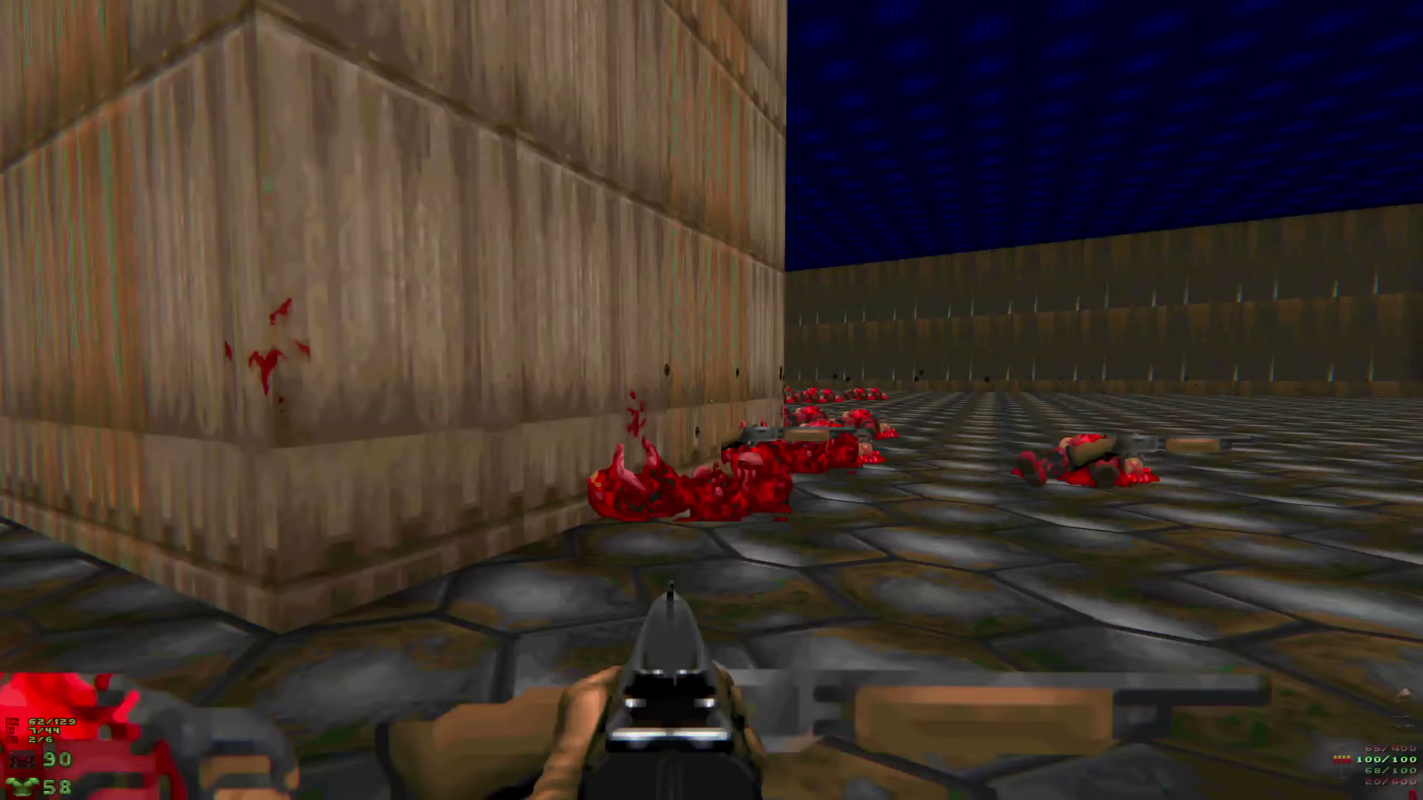
key(Left)
key(Up)
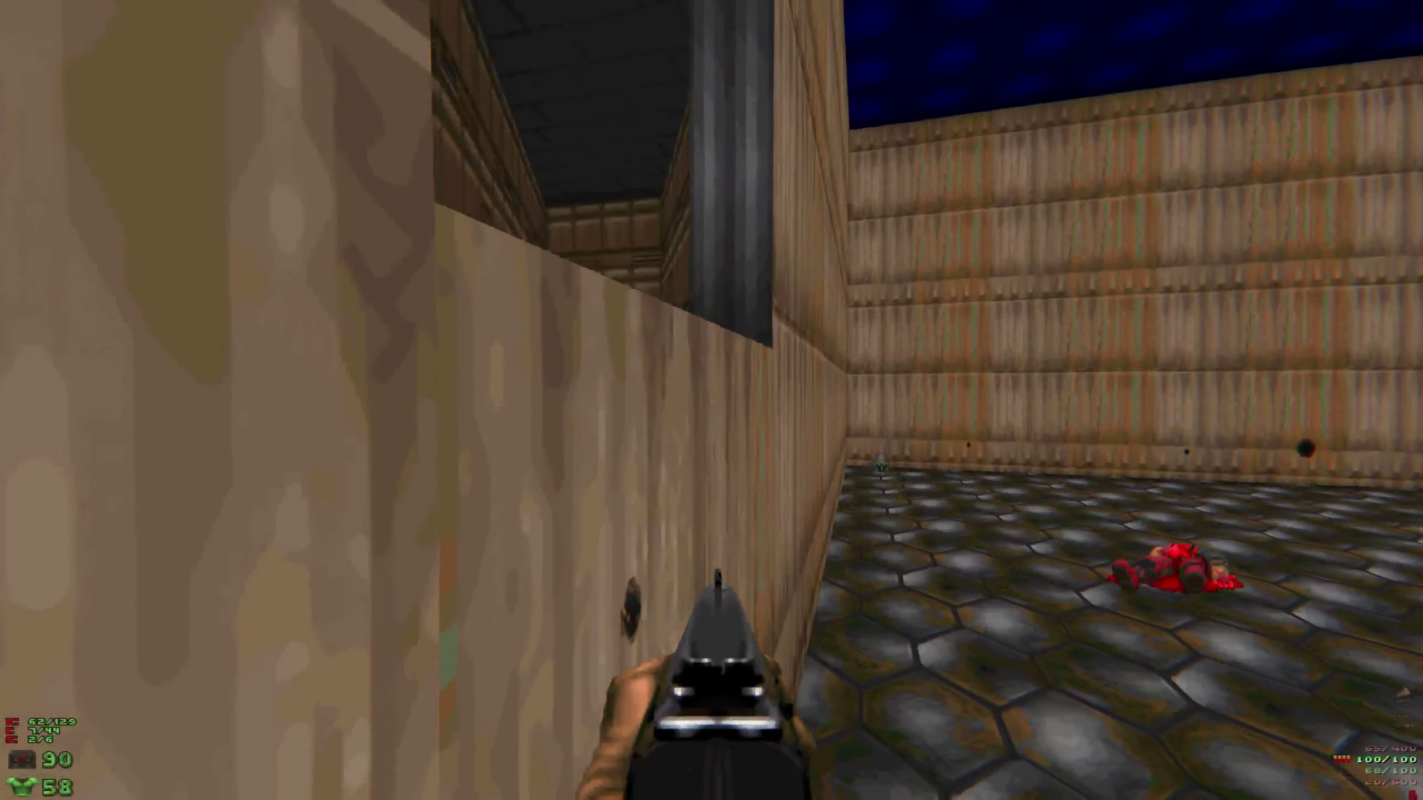
key(Right)
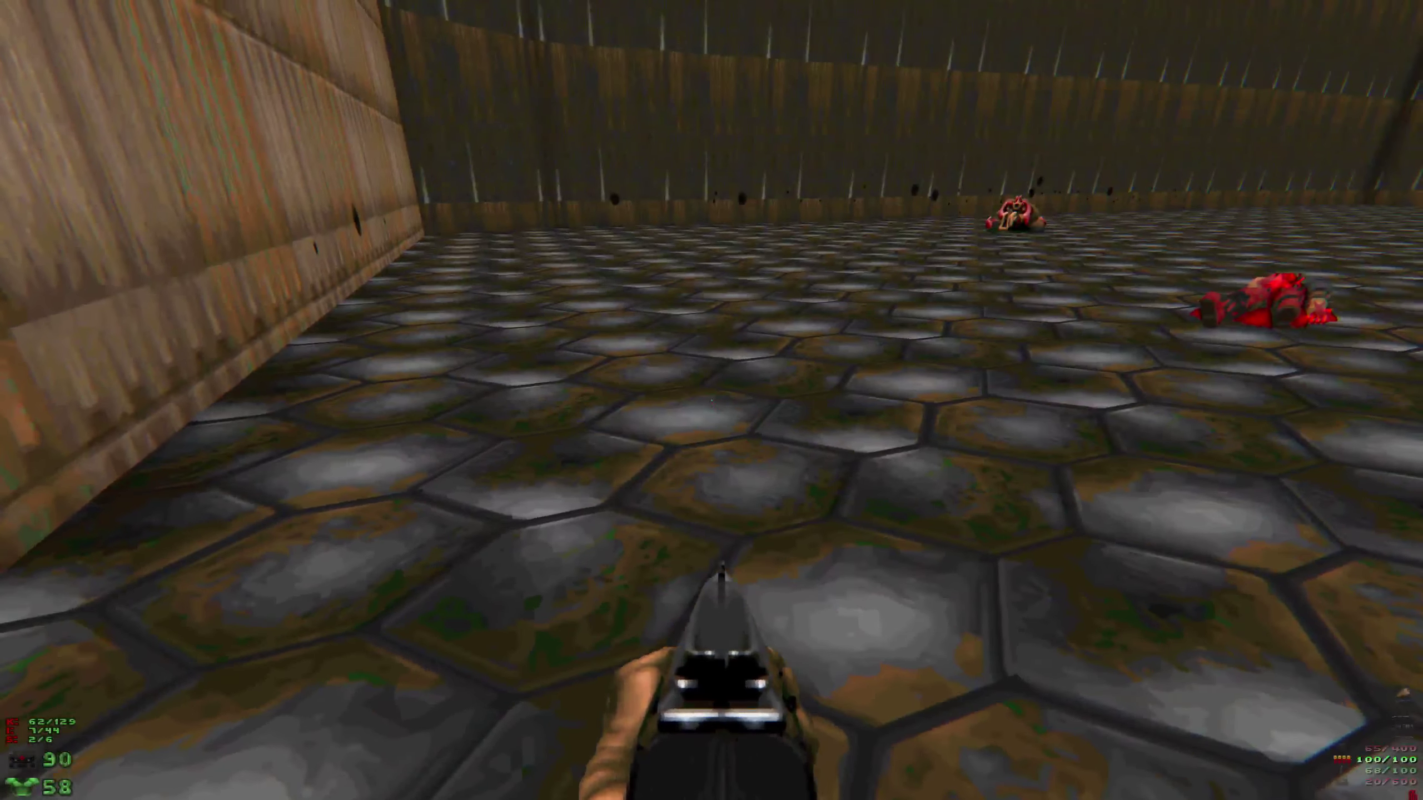
Grab the armor bonus, climb the blue-floored staircase and bring up the automap.
key(Right)
key(Up)
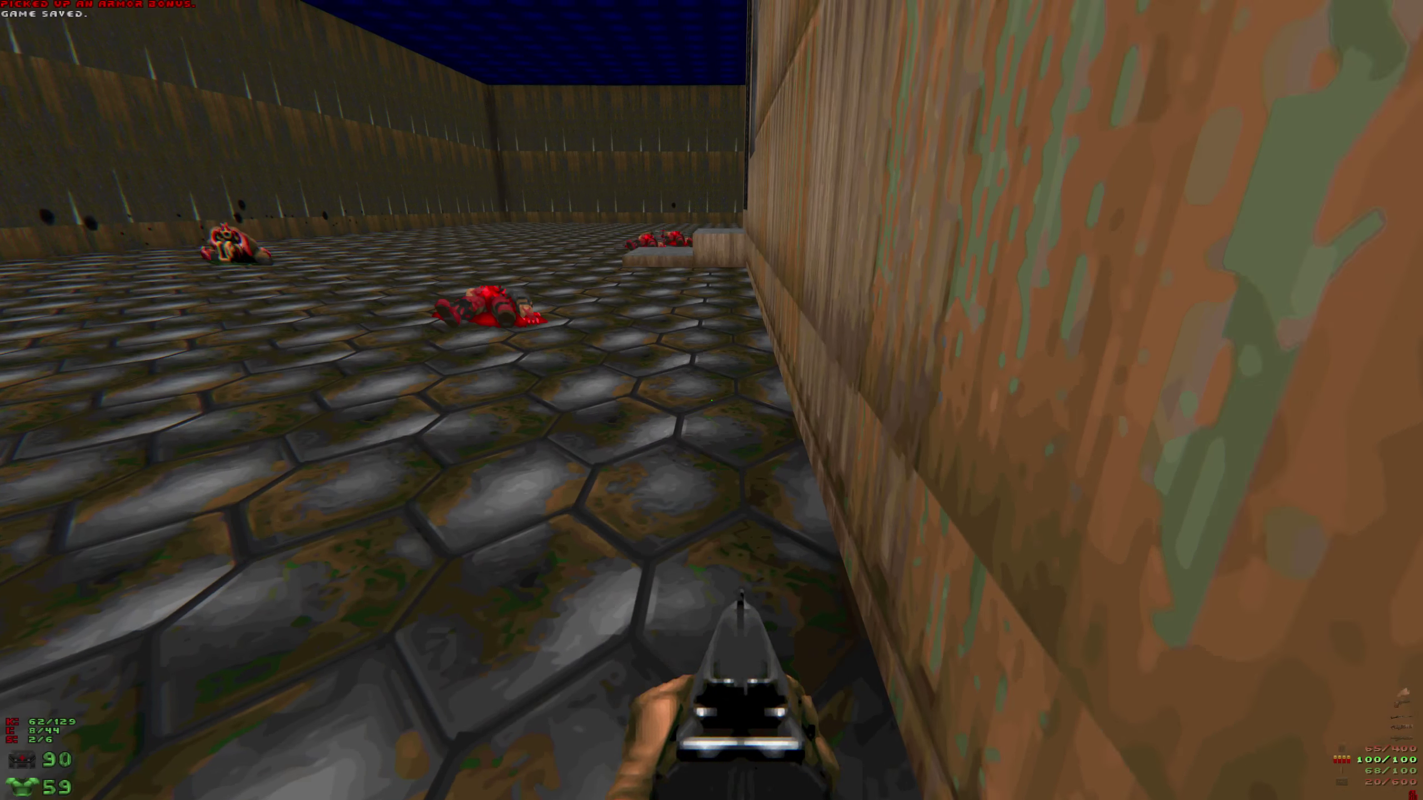
key(Up)
key(Right)
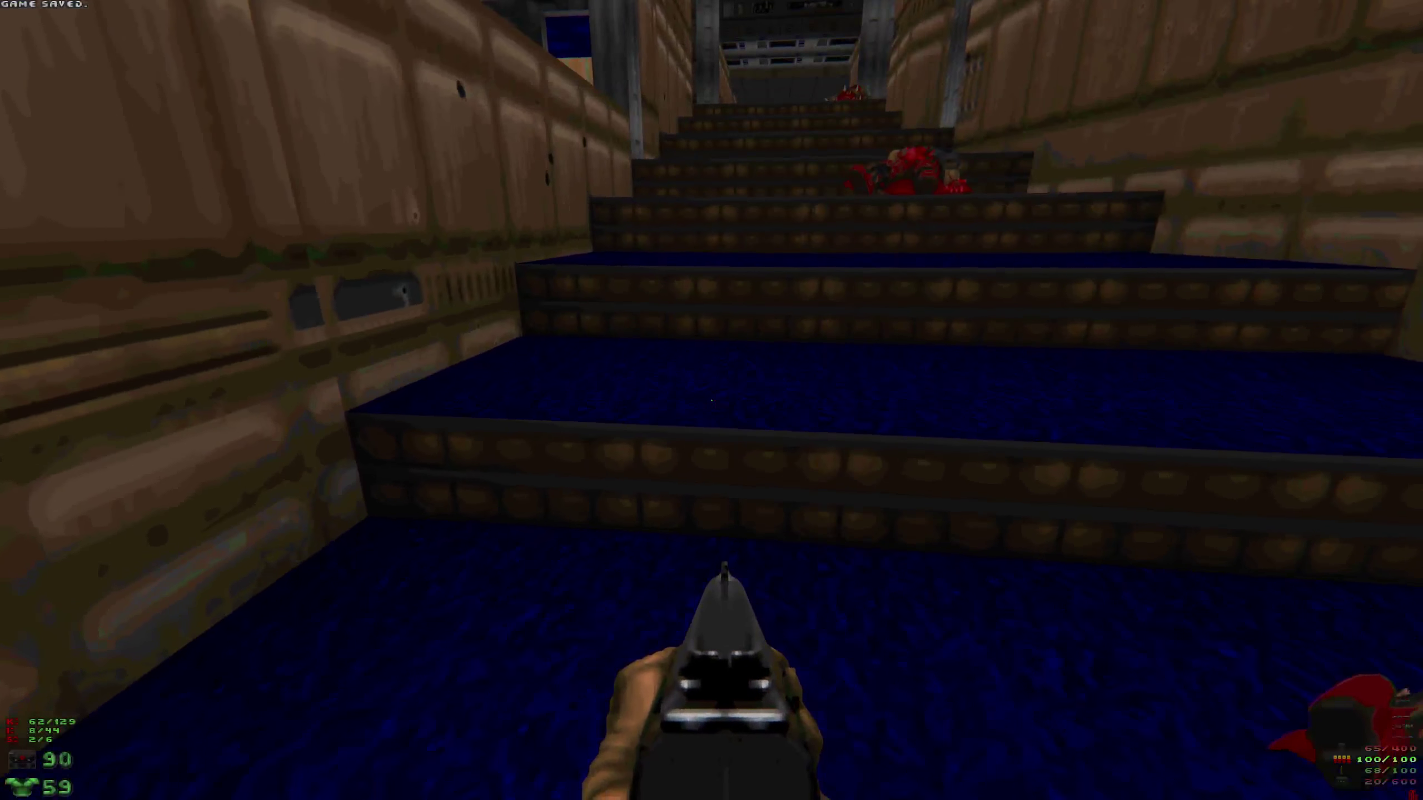
key(Right)
key(Up)
key(Up)
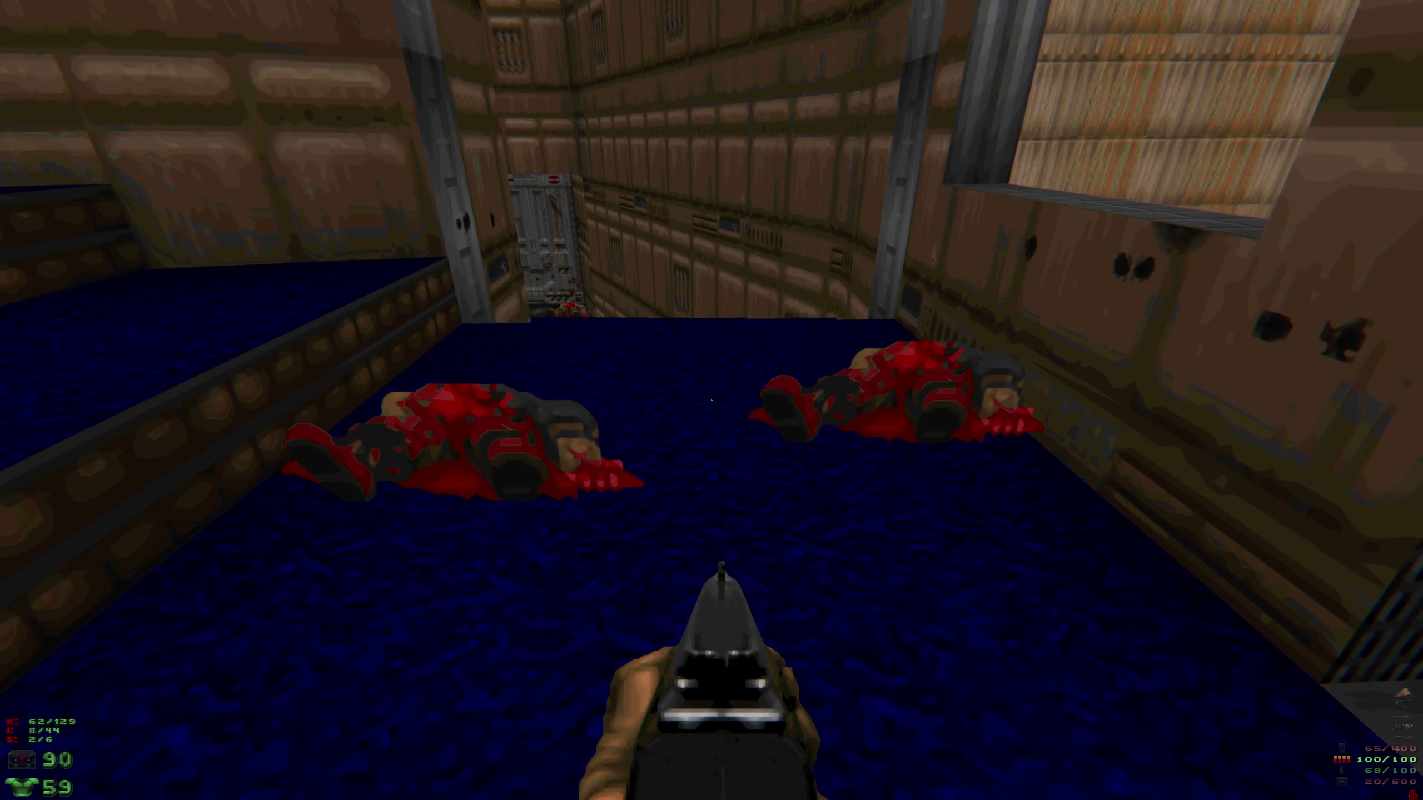
key(Tab)
Close the automap and head down the brown corridor toward the red-lit column.
key(Right)
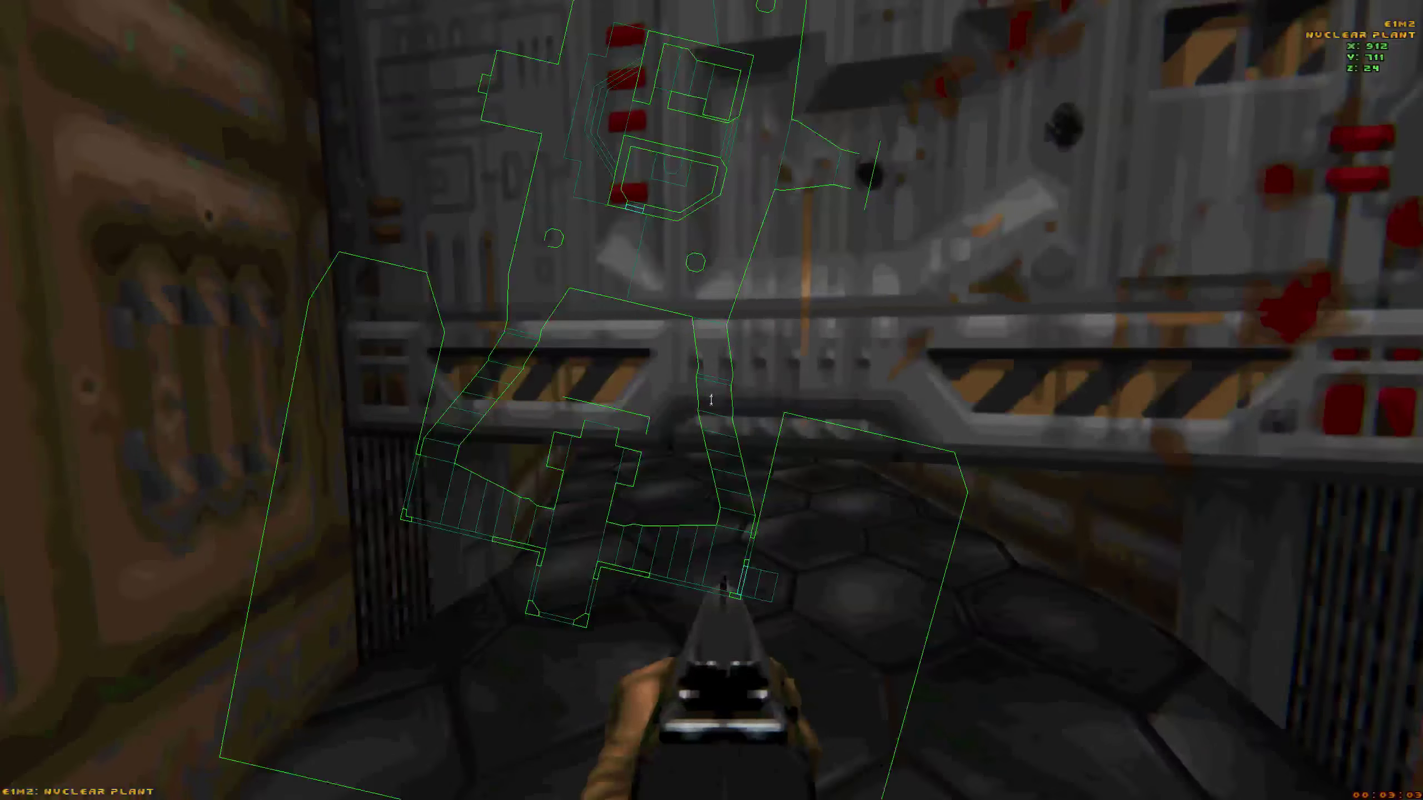
key(Tab)
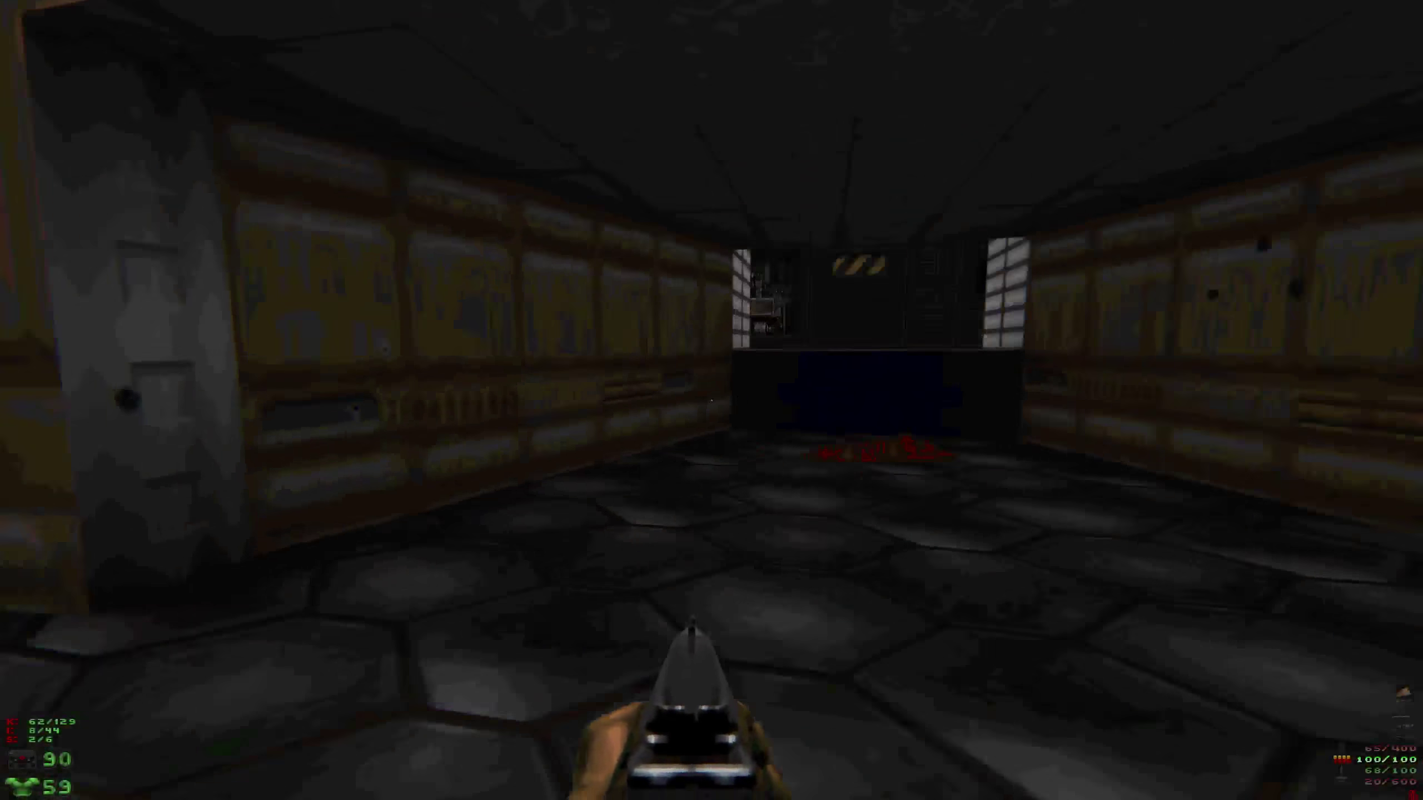
key(Up)
key(Right)
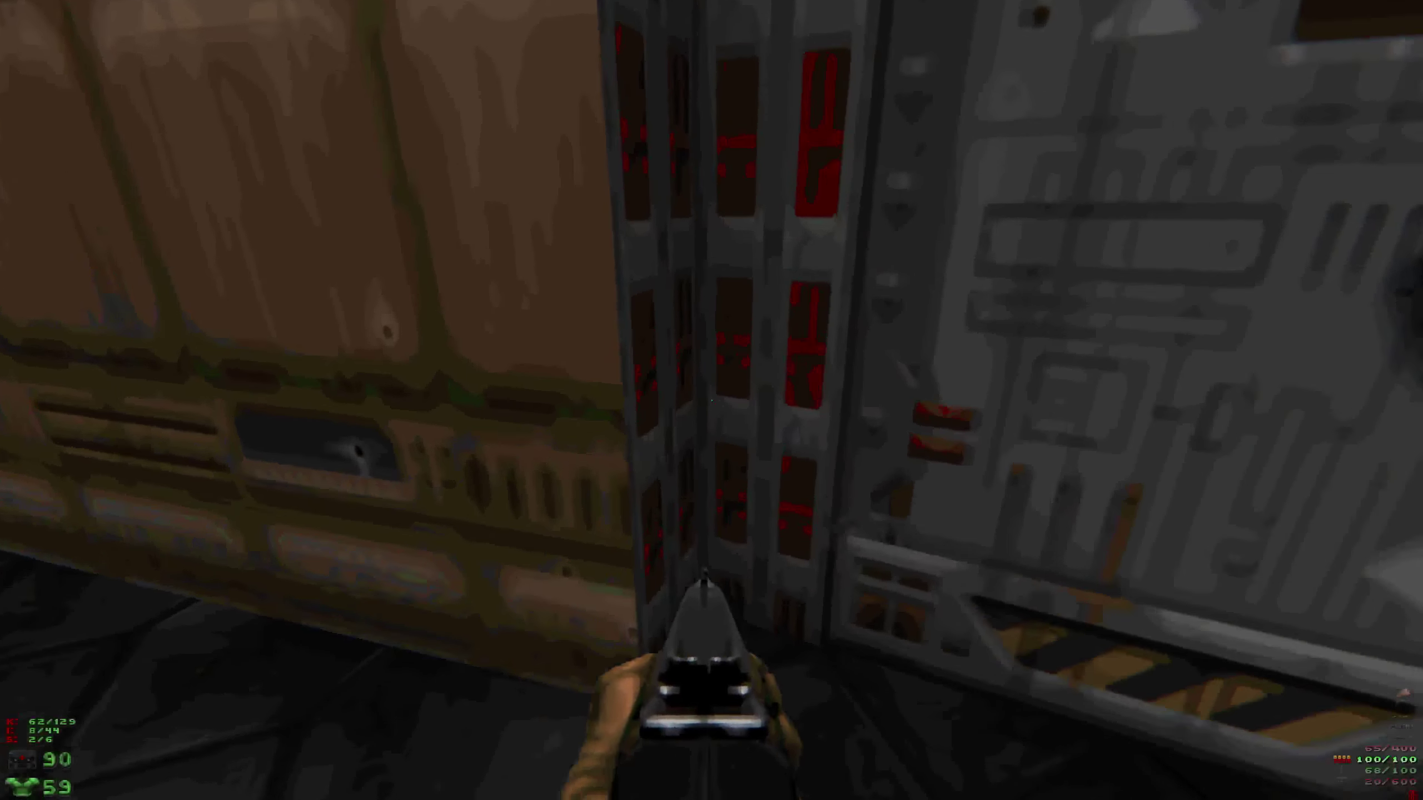
key(Right)
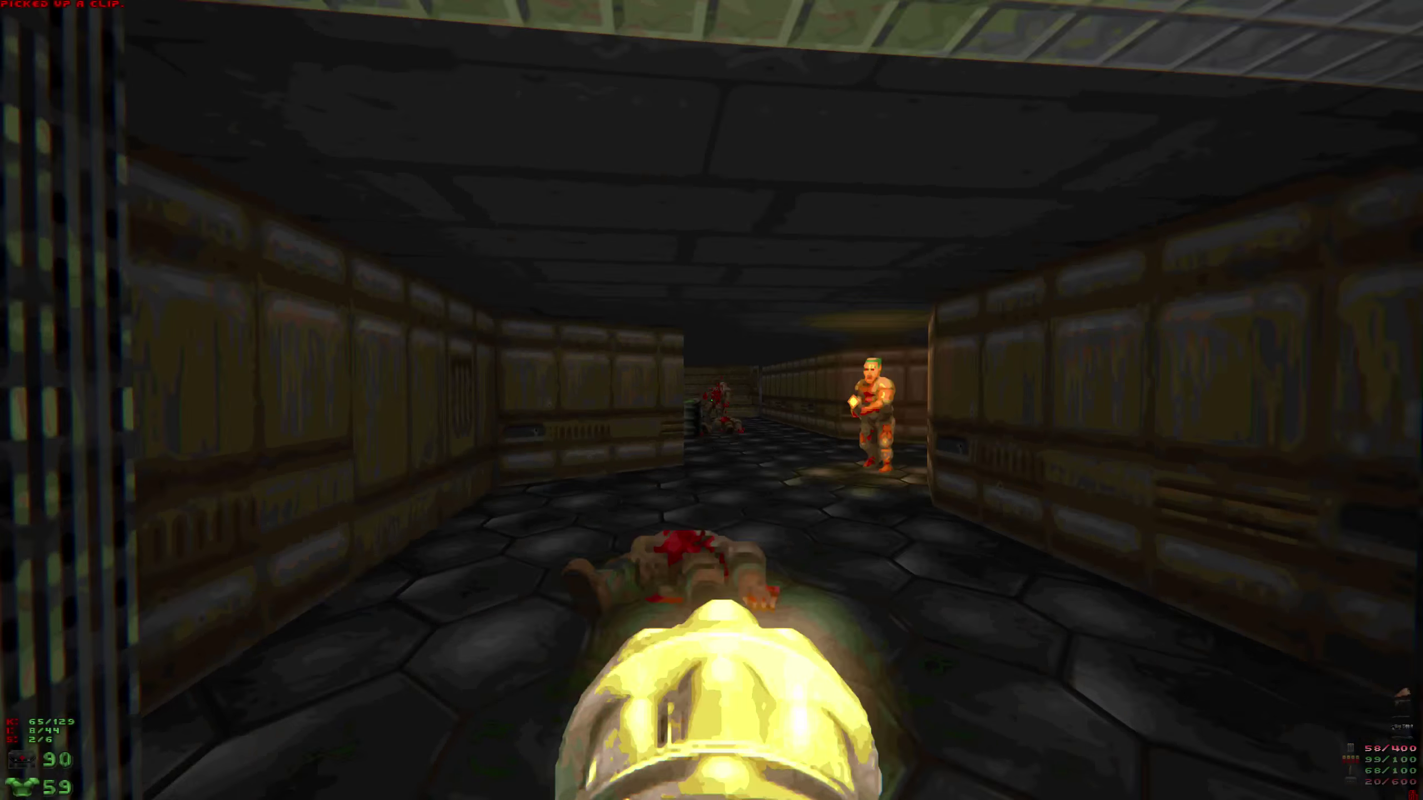
Push through the corridor into the room, chaingunning zombies and the cacodemon.
key(Up)
key(ctrl)
key(Left)
key(Right)
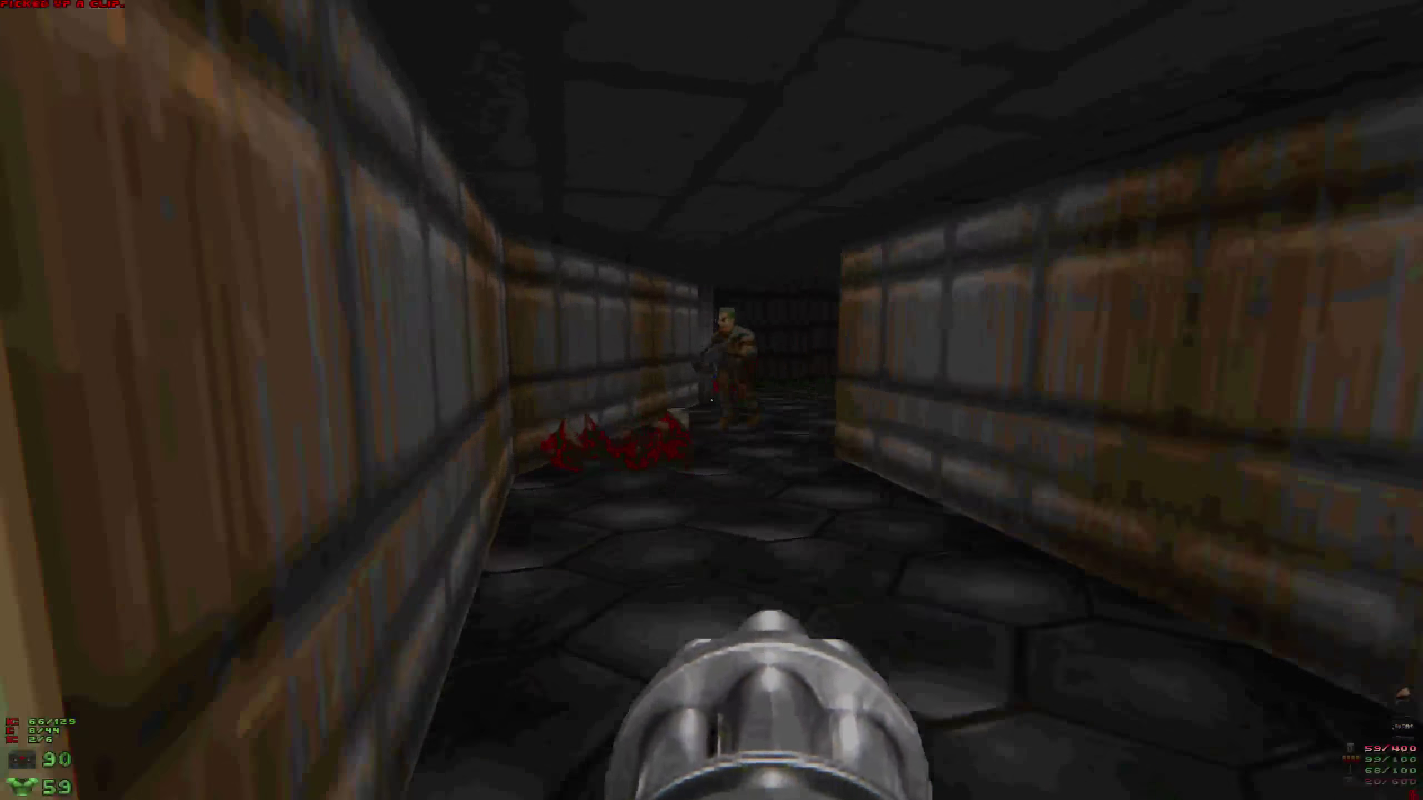
key(ctrl)
key(Up)
key(Left)
key(ctrl)
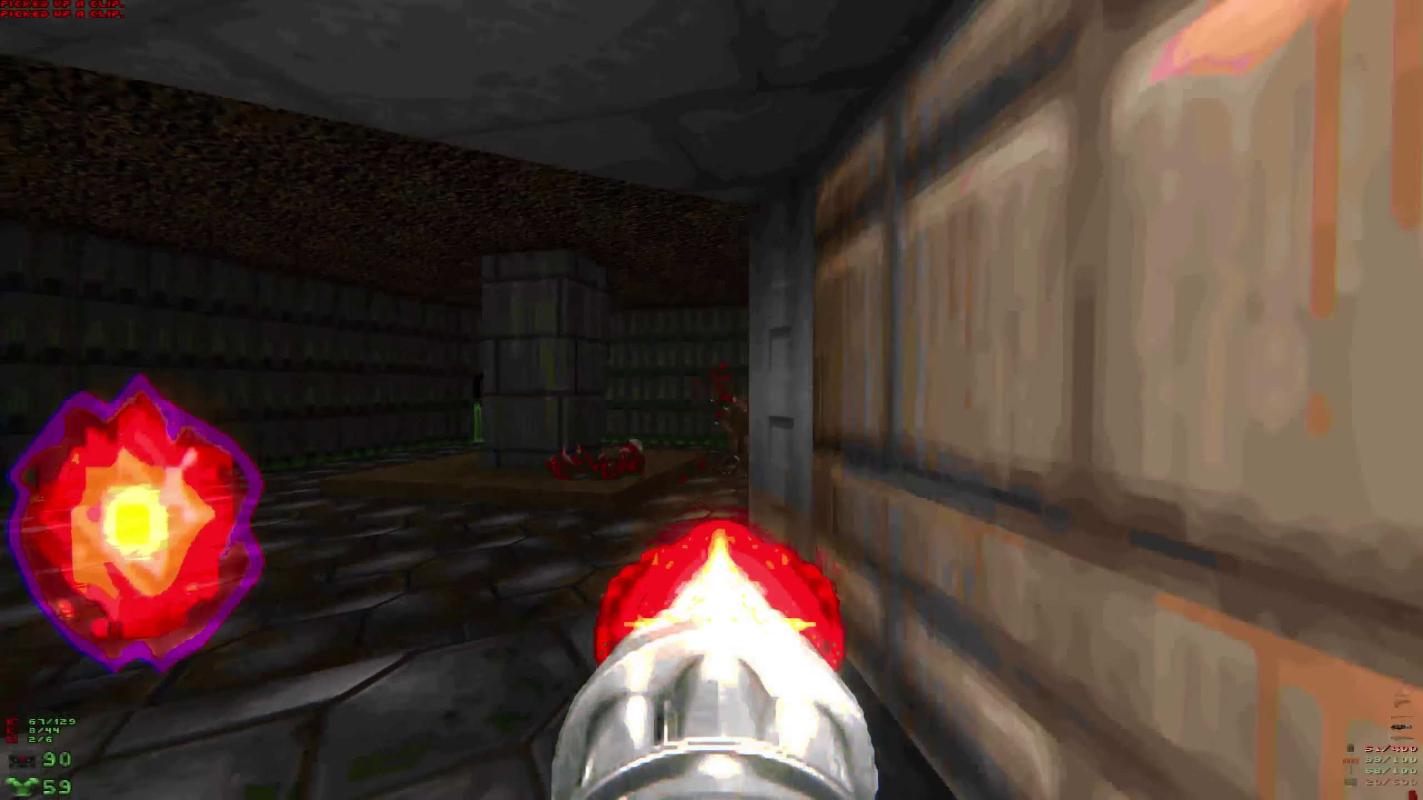
key(Left)
key(Left)
key(ctrl)
key(Up)
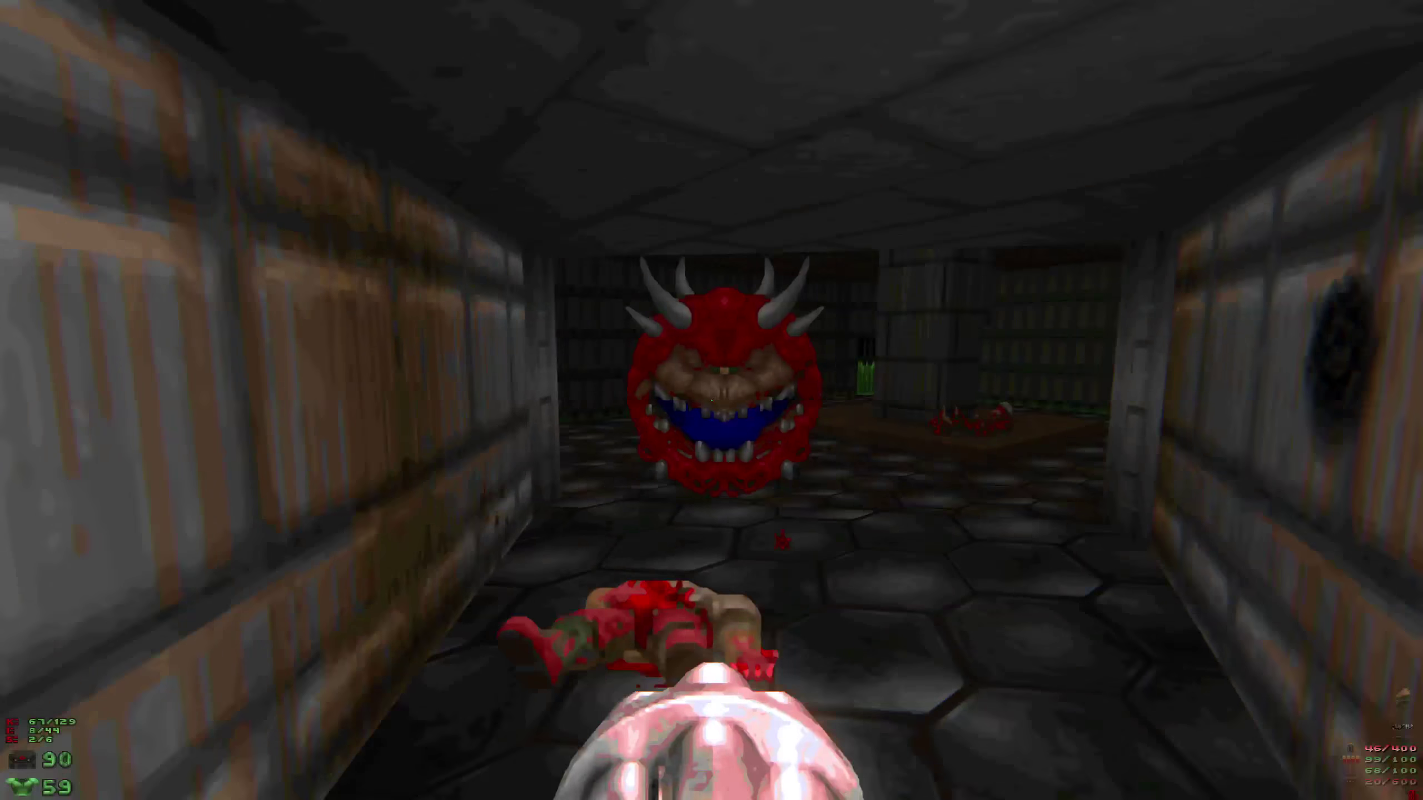
Switch to the shotgun and blast the cacodemon at close range until it dies.
key(3)
key(ctrl)
key(Right)
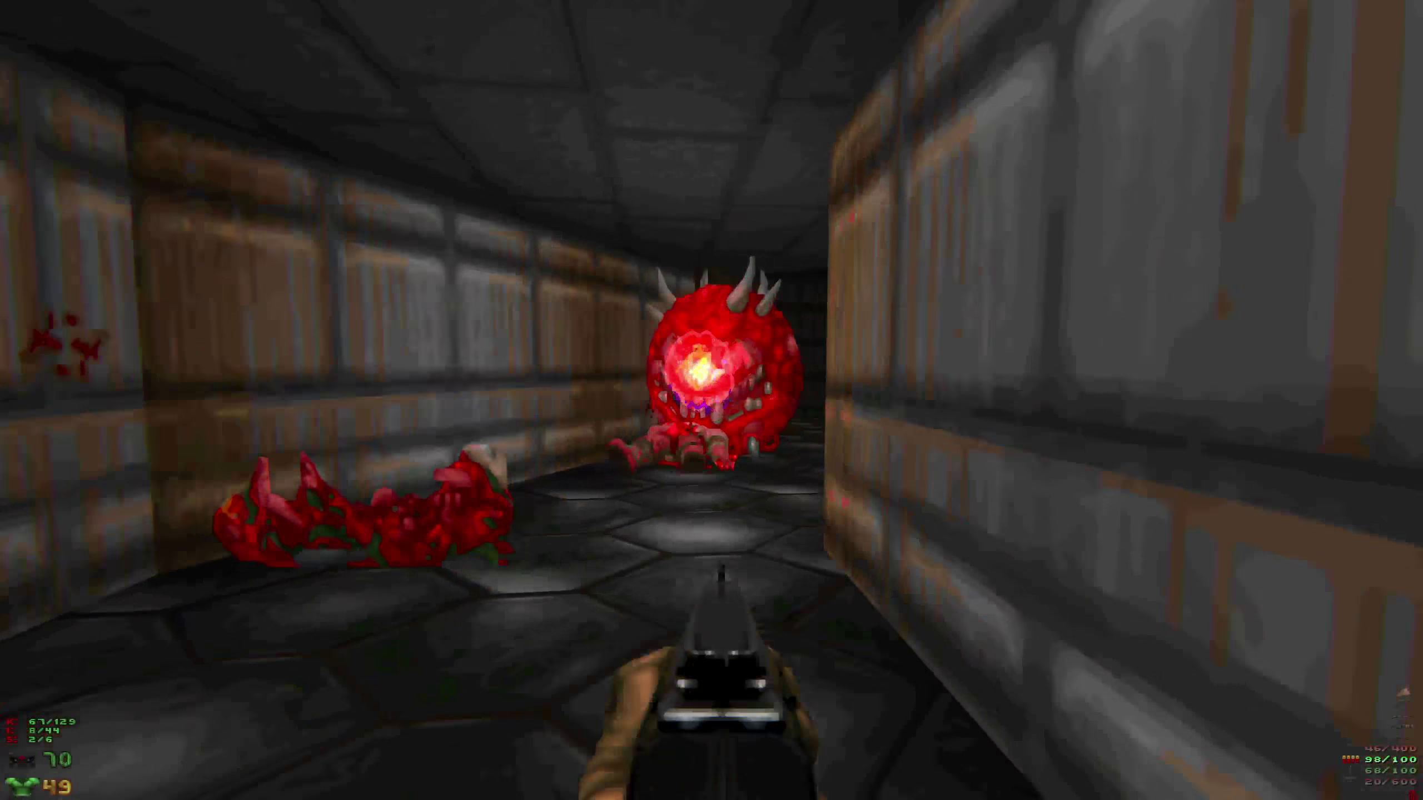
key(ctrl)
key(Up)
key(ctrl)
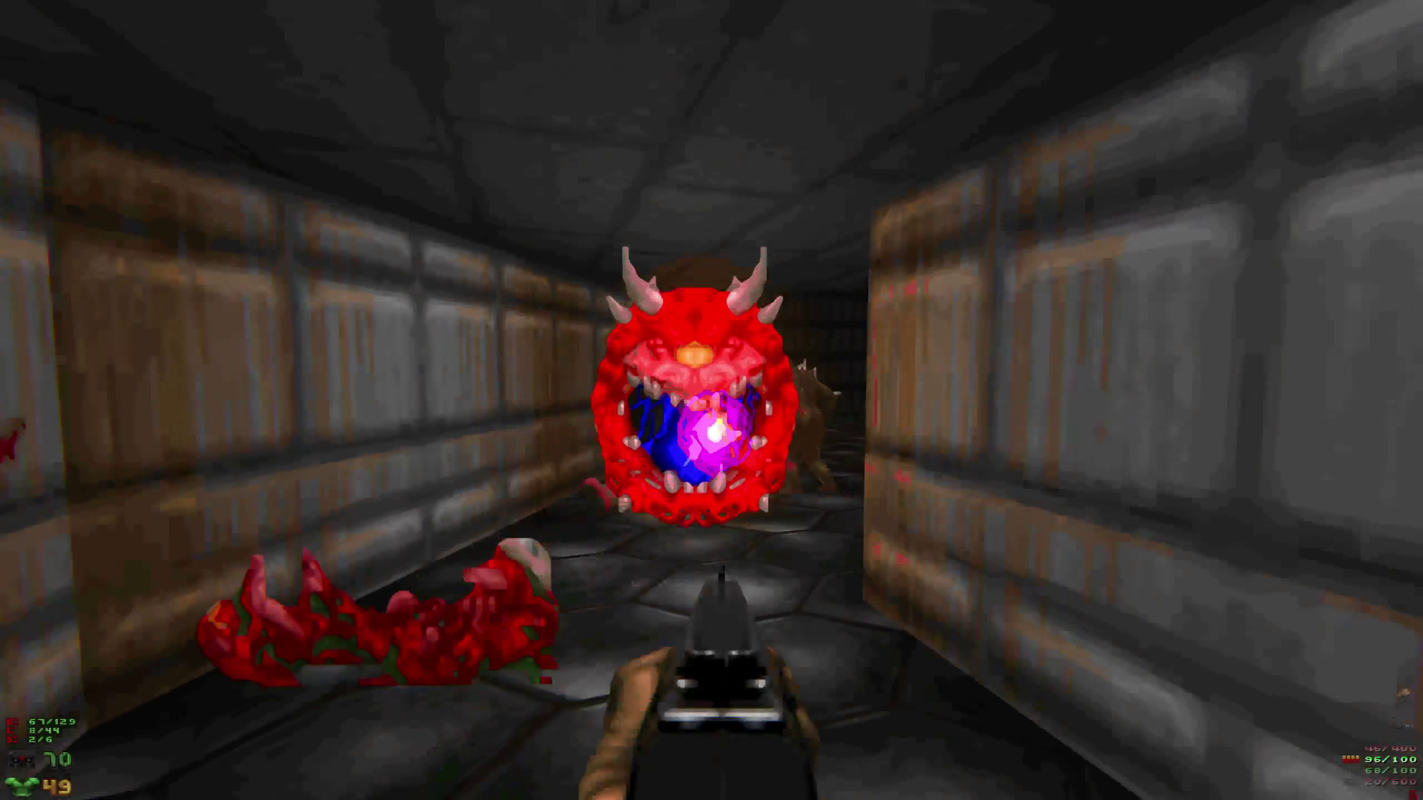
key(ctrl)
key(Right)
key(Left)
key(Up)
key(ctrl)
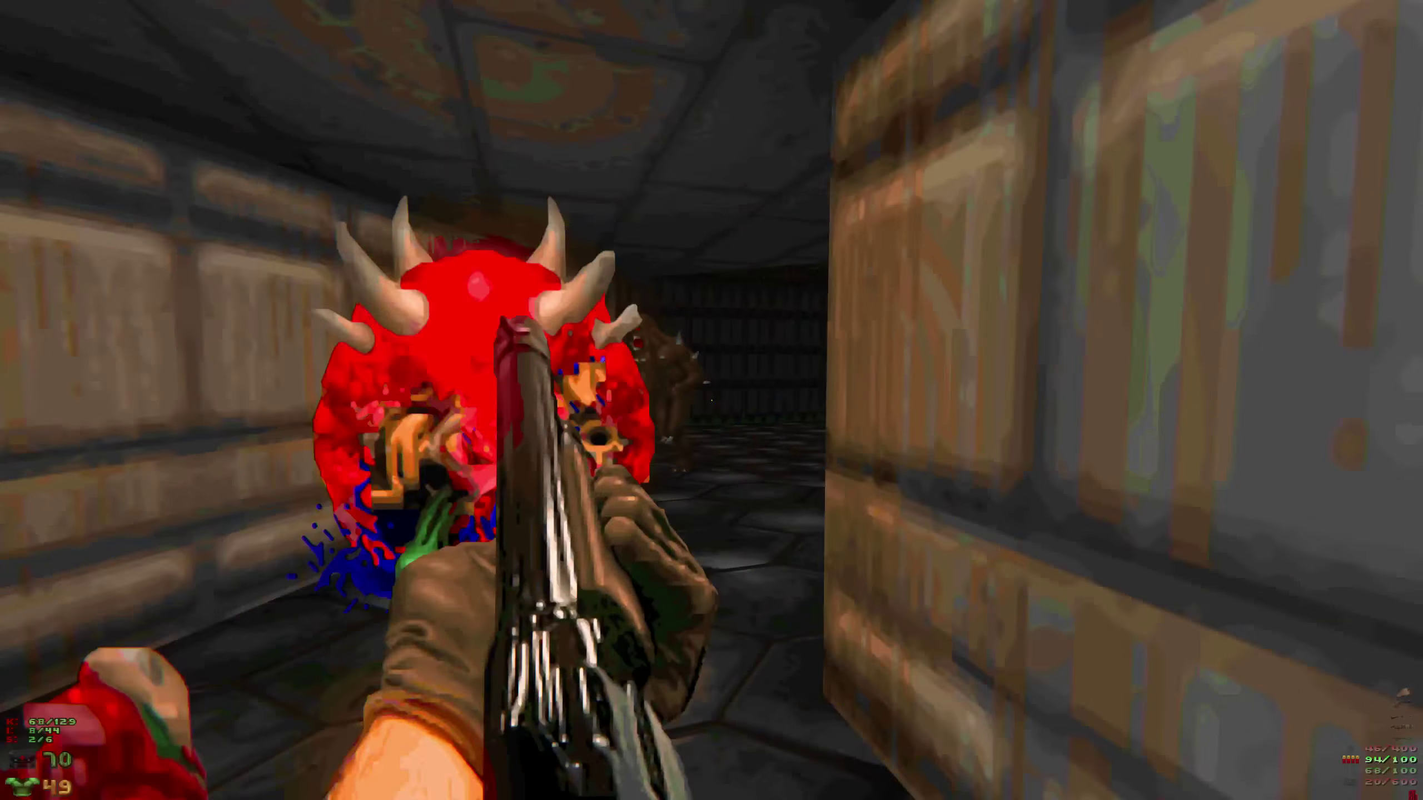
key(ctrl)
key(Down)
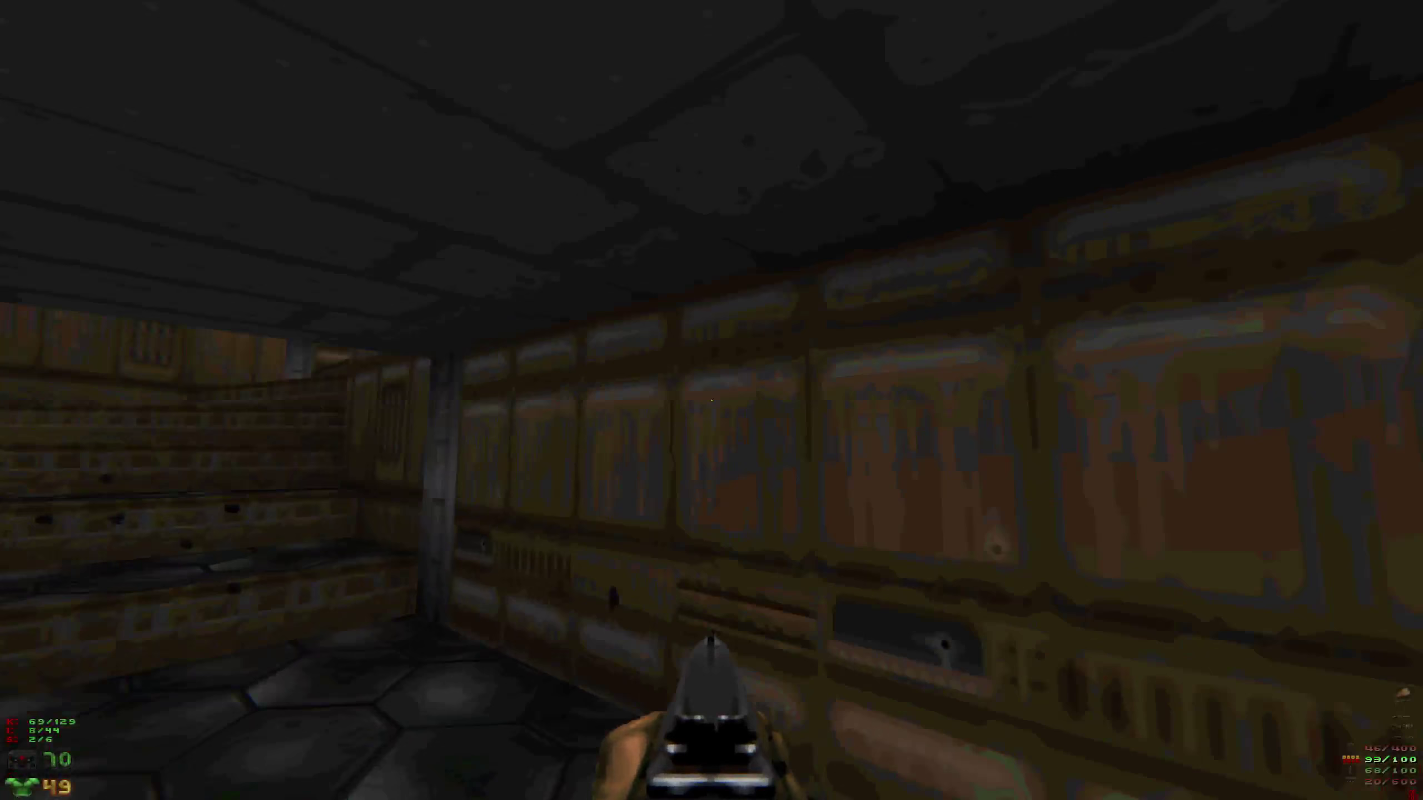
Shotgun the zombies on the stairs and advance up past their corpses.
key(ctrl)
key(ctrl)
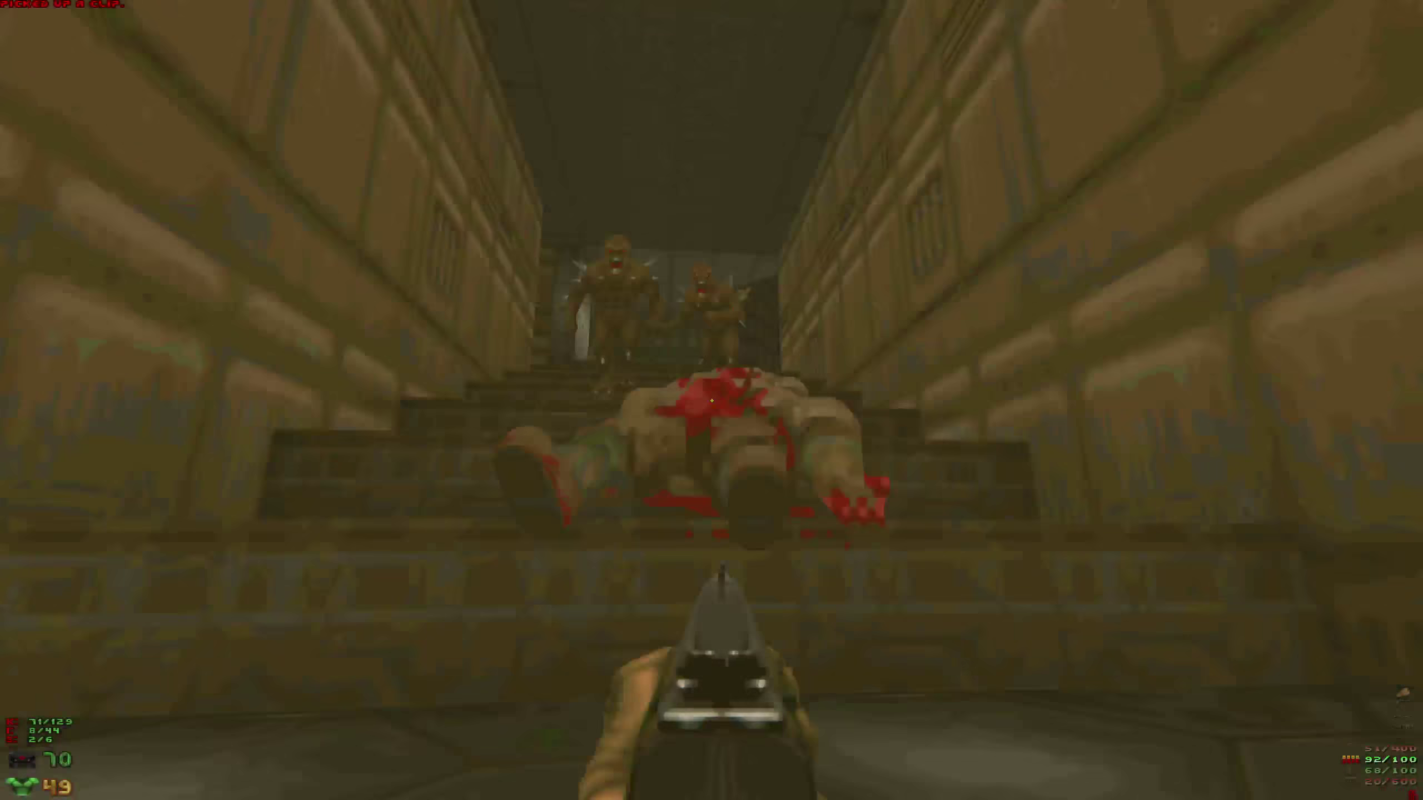
key(Up)
key(ctrl)
key(ctrl)
key(Up)
key(ctrl)
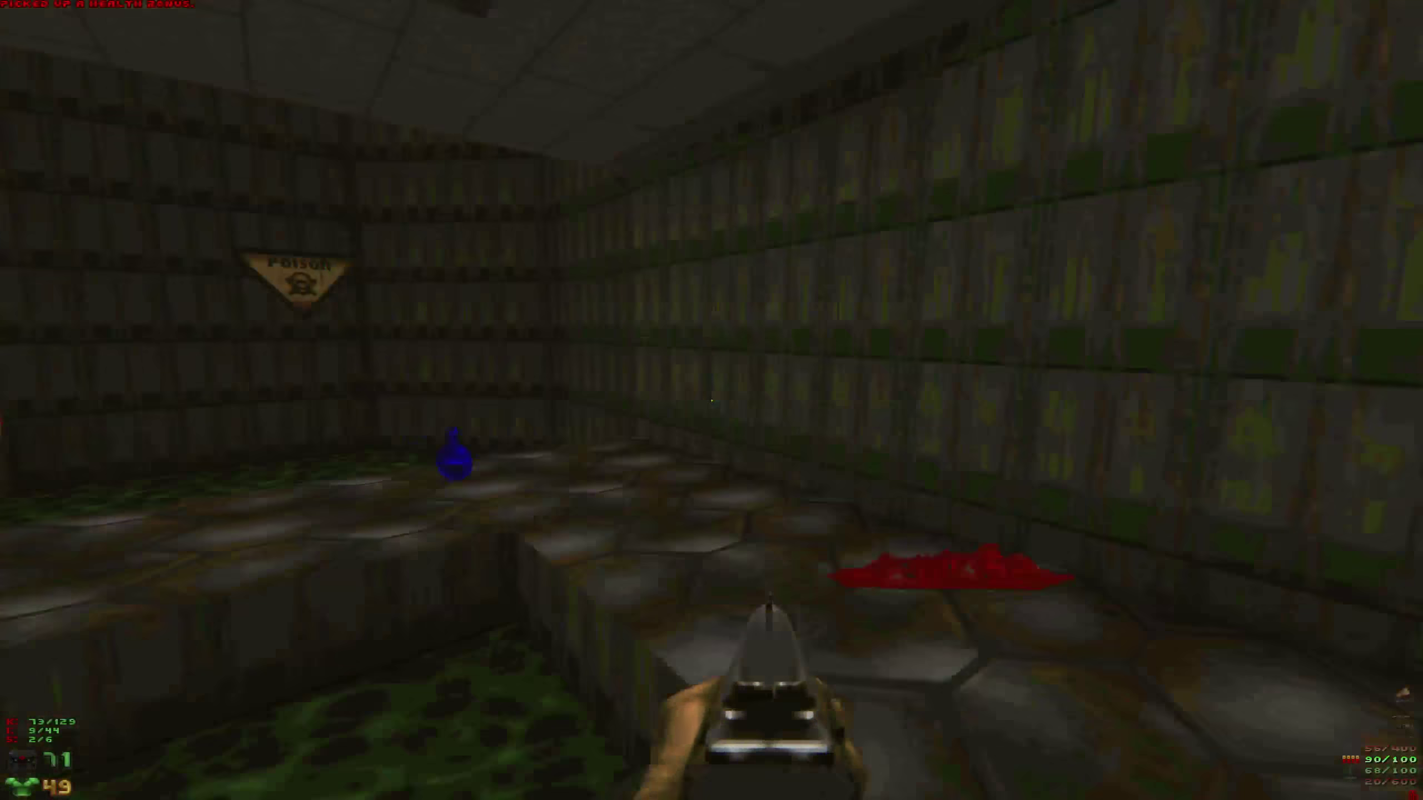
Collect the medikits in the side room, restoring health to 100.
key(Right)
key(Up)
key(Up)
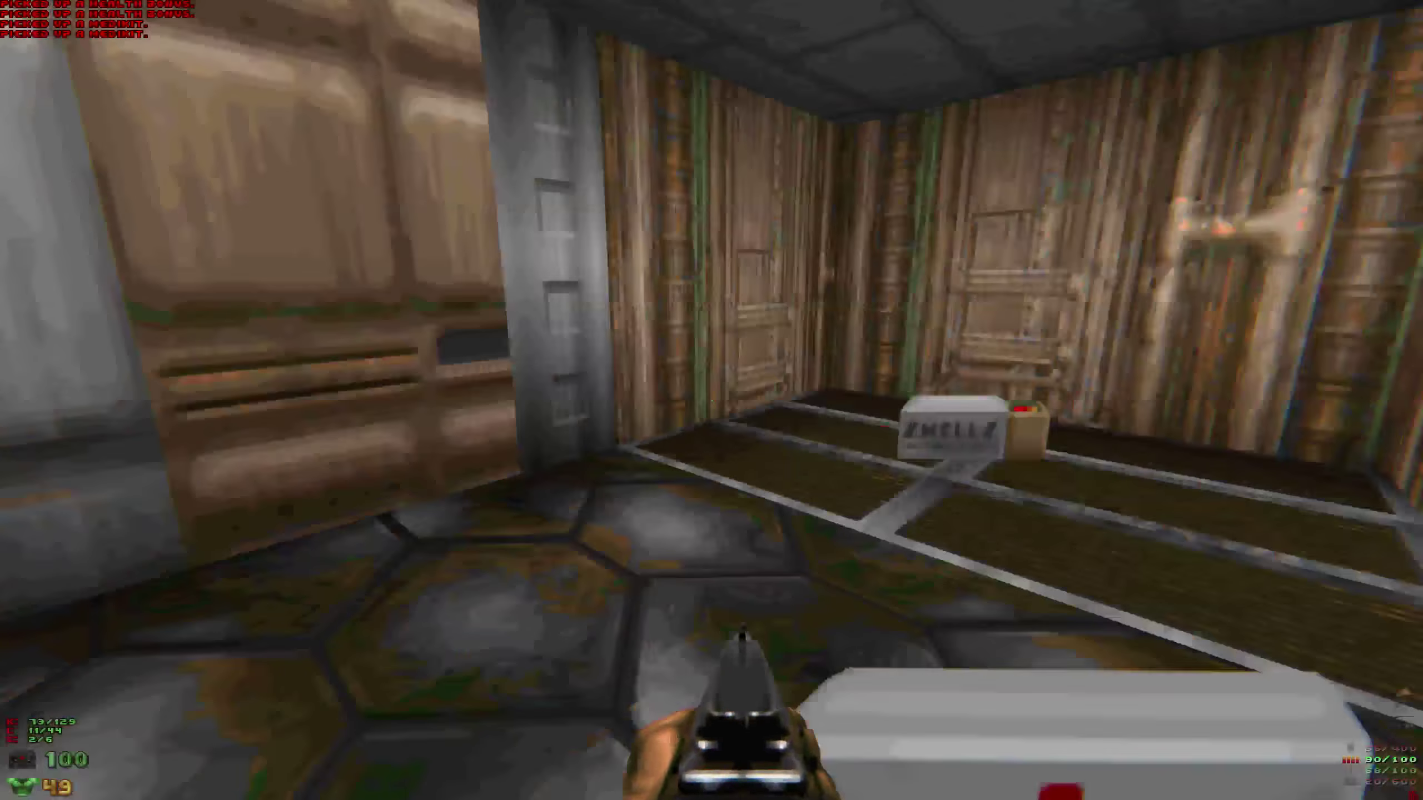
key(Down)
Move down the next corridor, shooting the zombie there.
key(Right)
key(Up)
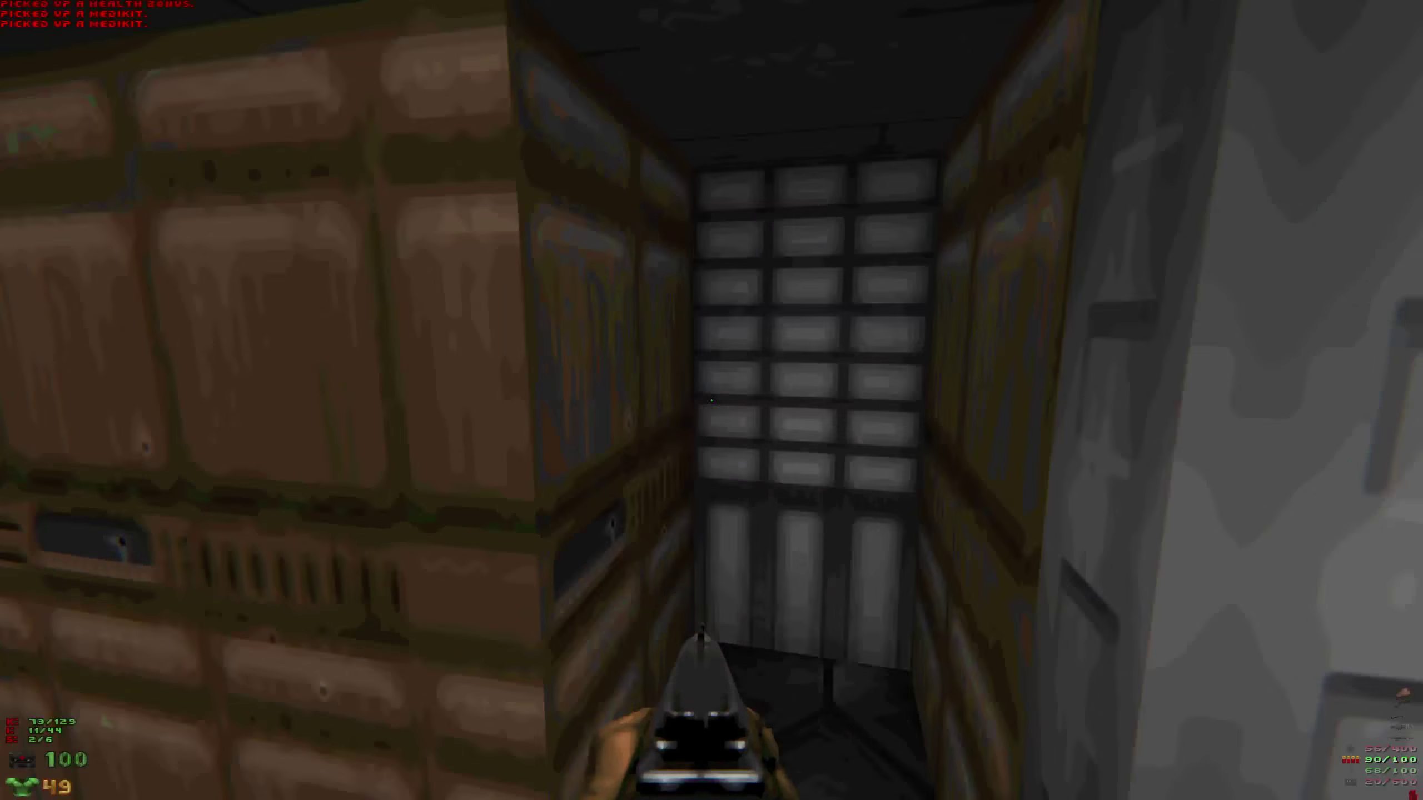
key(Up)
key(Left)
key(Up)
key(ctrl)
key(Up)
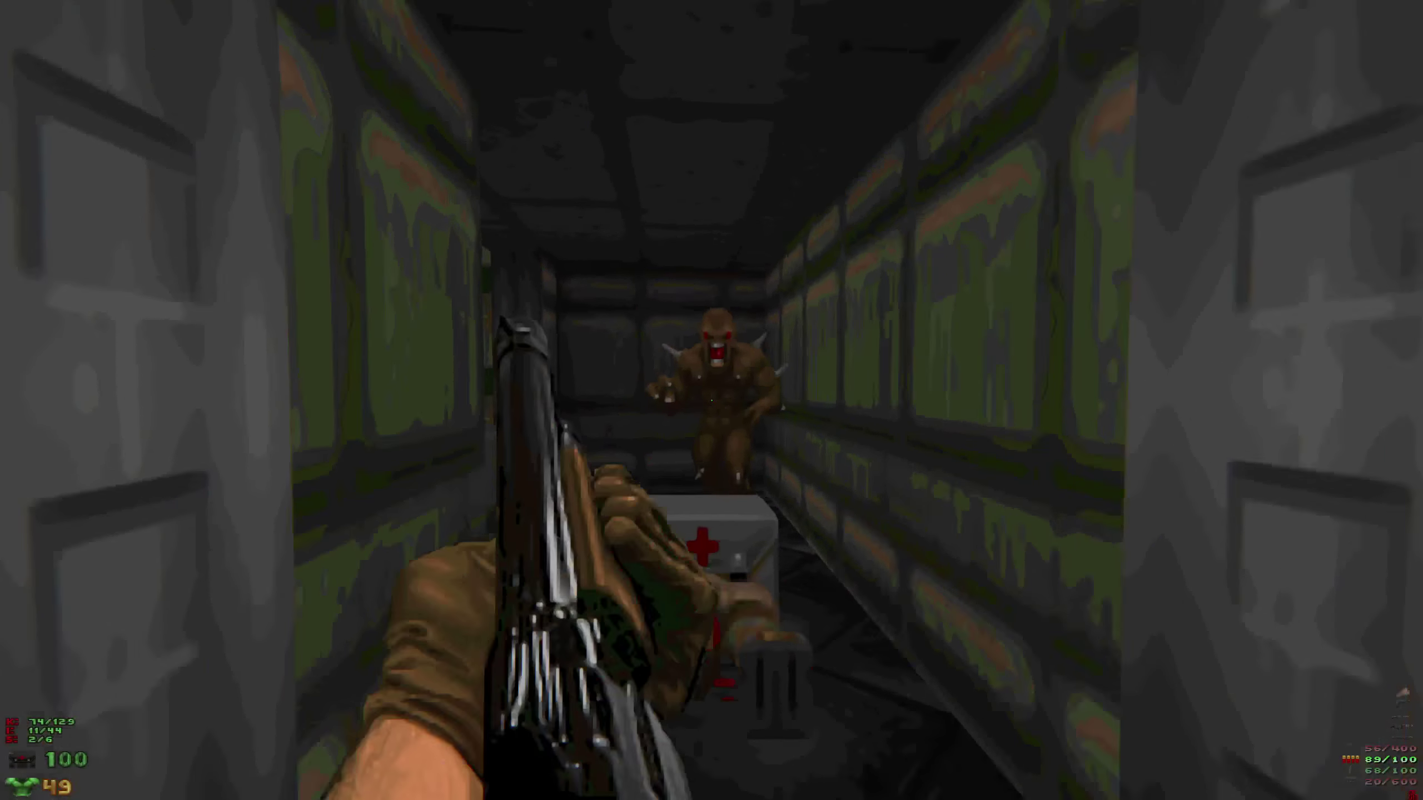
key(Up)
key(Up)
Grab the clip and shells, then shoot the barrel through the window to gib the monsters.
key(Right)
key(Left)
key(ctrl)
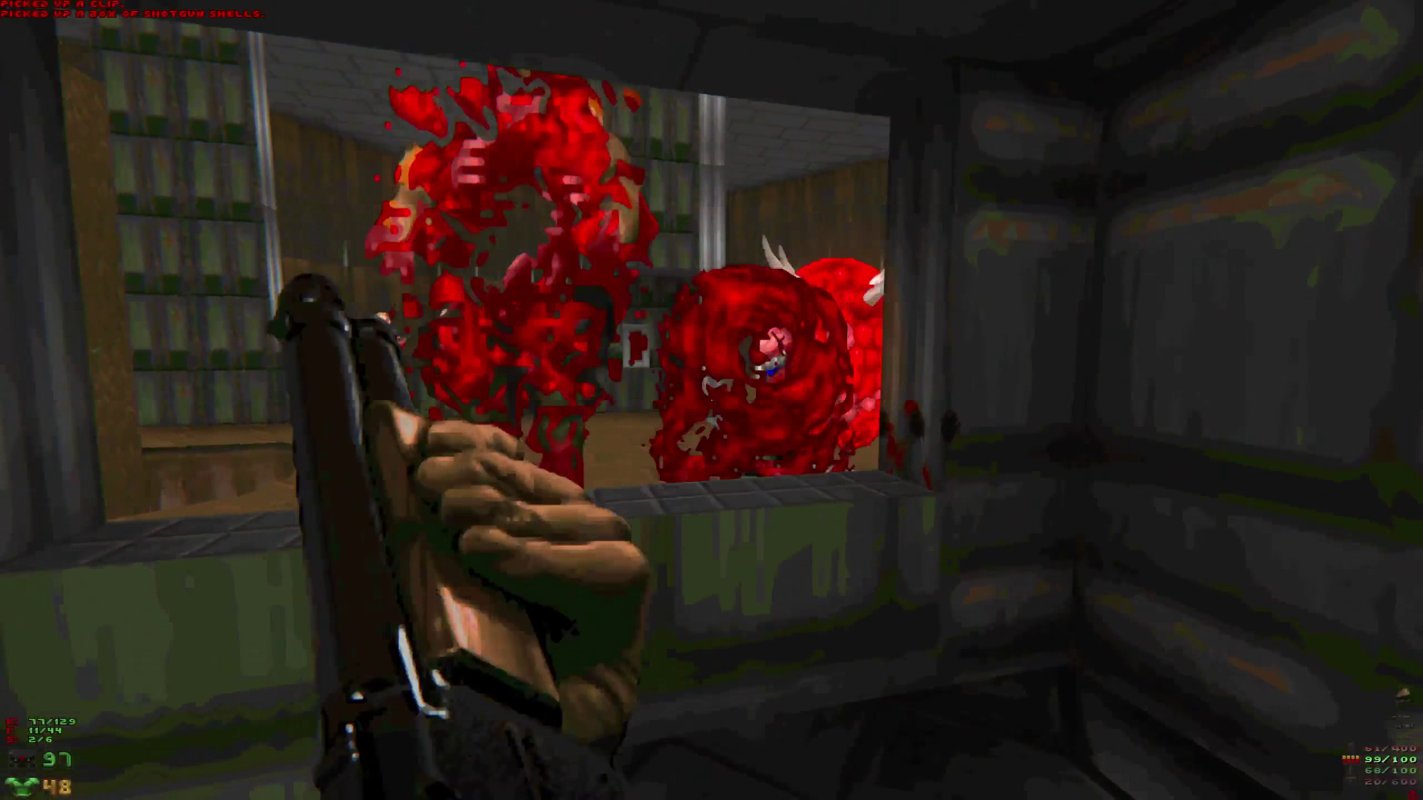
key(ctrl)
Follow the corpse-strewn corridor to the brown wall and step into the teleporter.
key(Left)
key(Left)
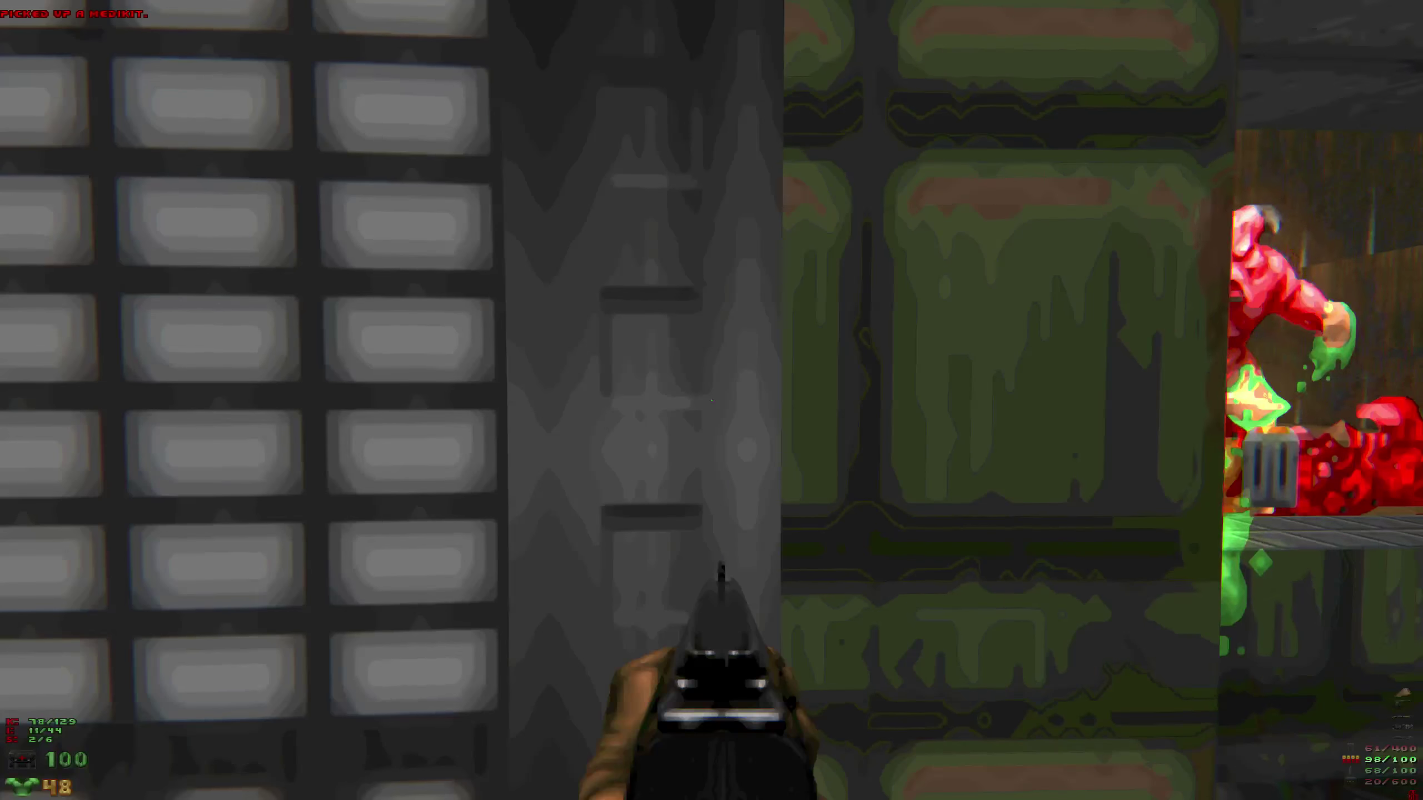
key(Up)
key(Left)
key(Left)
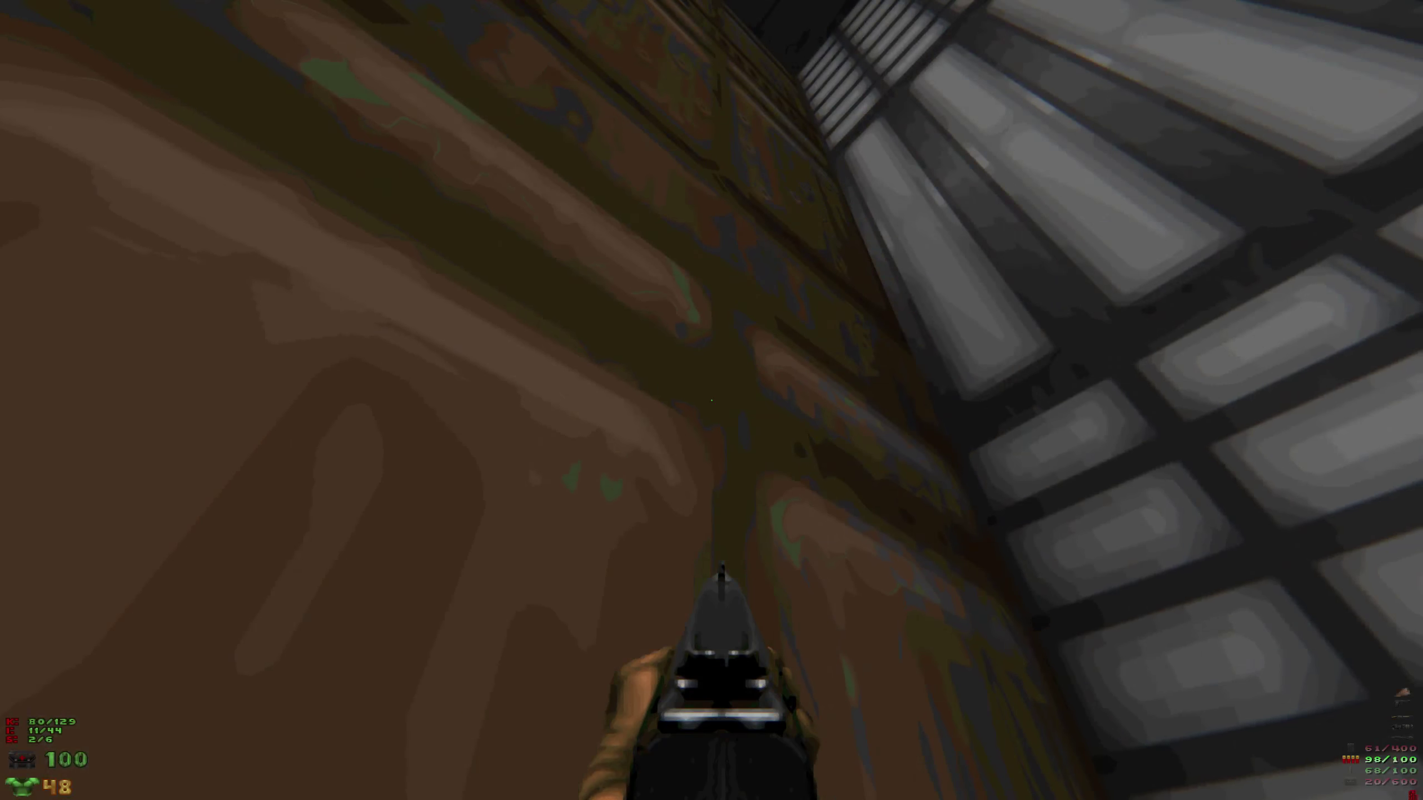
key(Up)
key(Left)
key(Left)
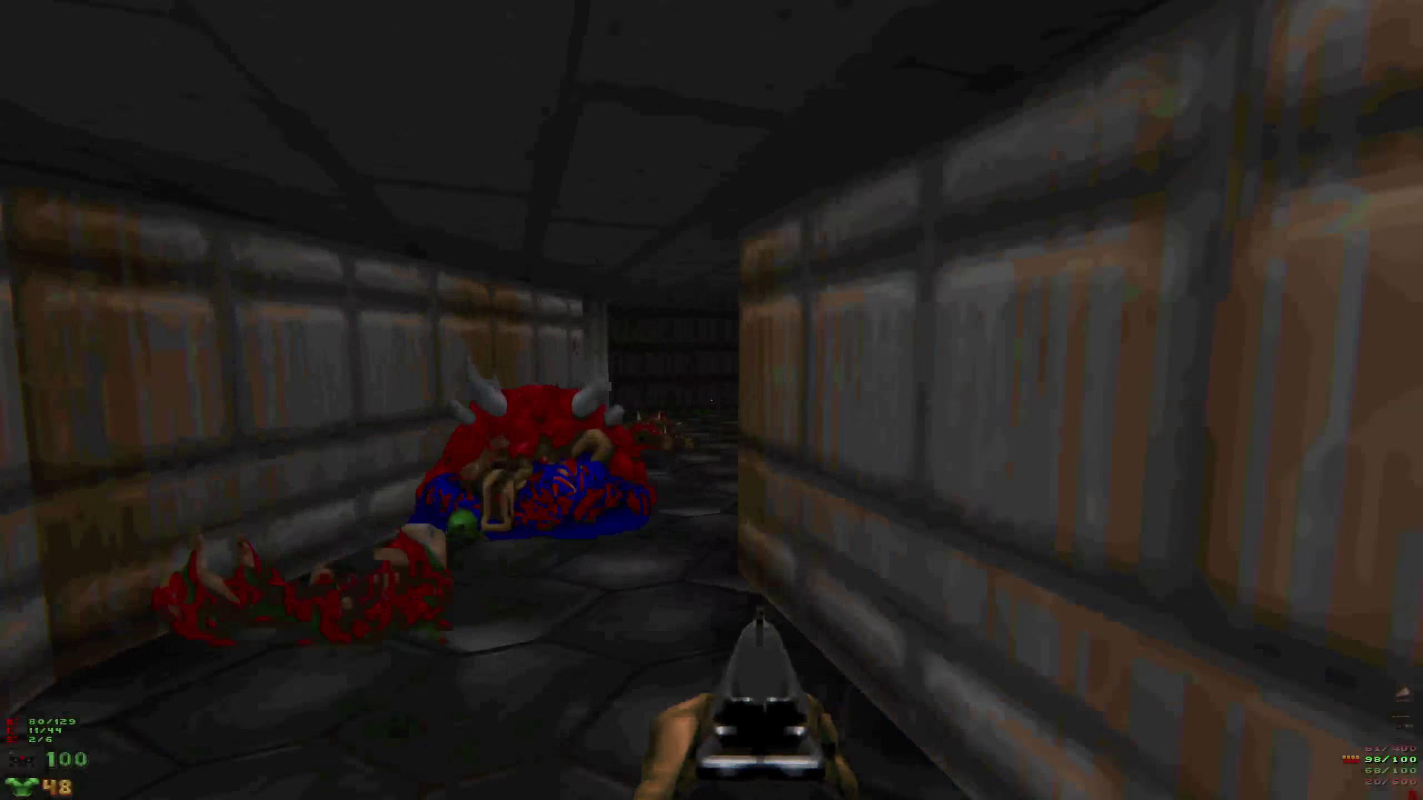
key(w)
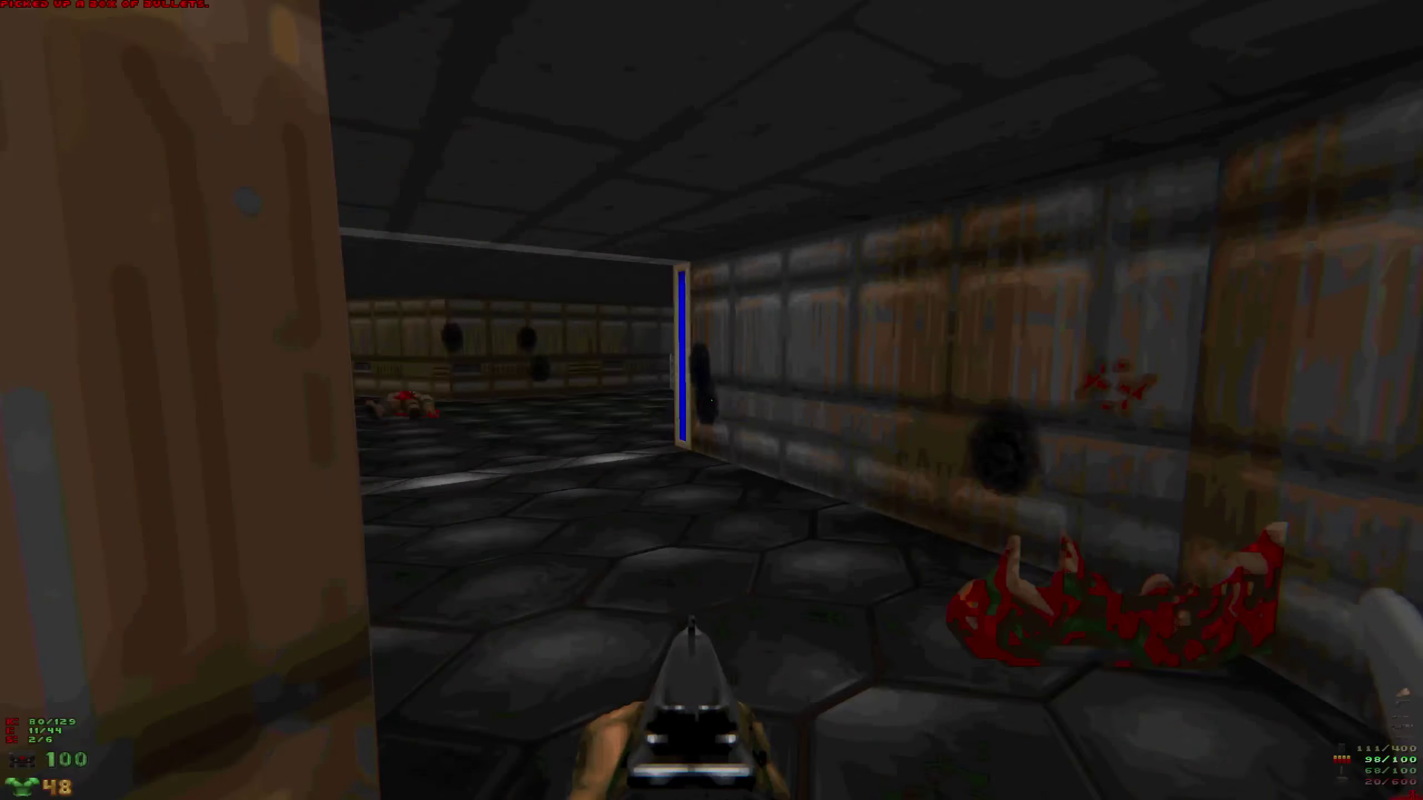
Shoot the imp in the green room, save, and fire at enemies in the corridor.
key(w)
key(ctrl)
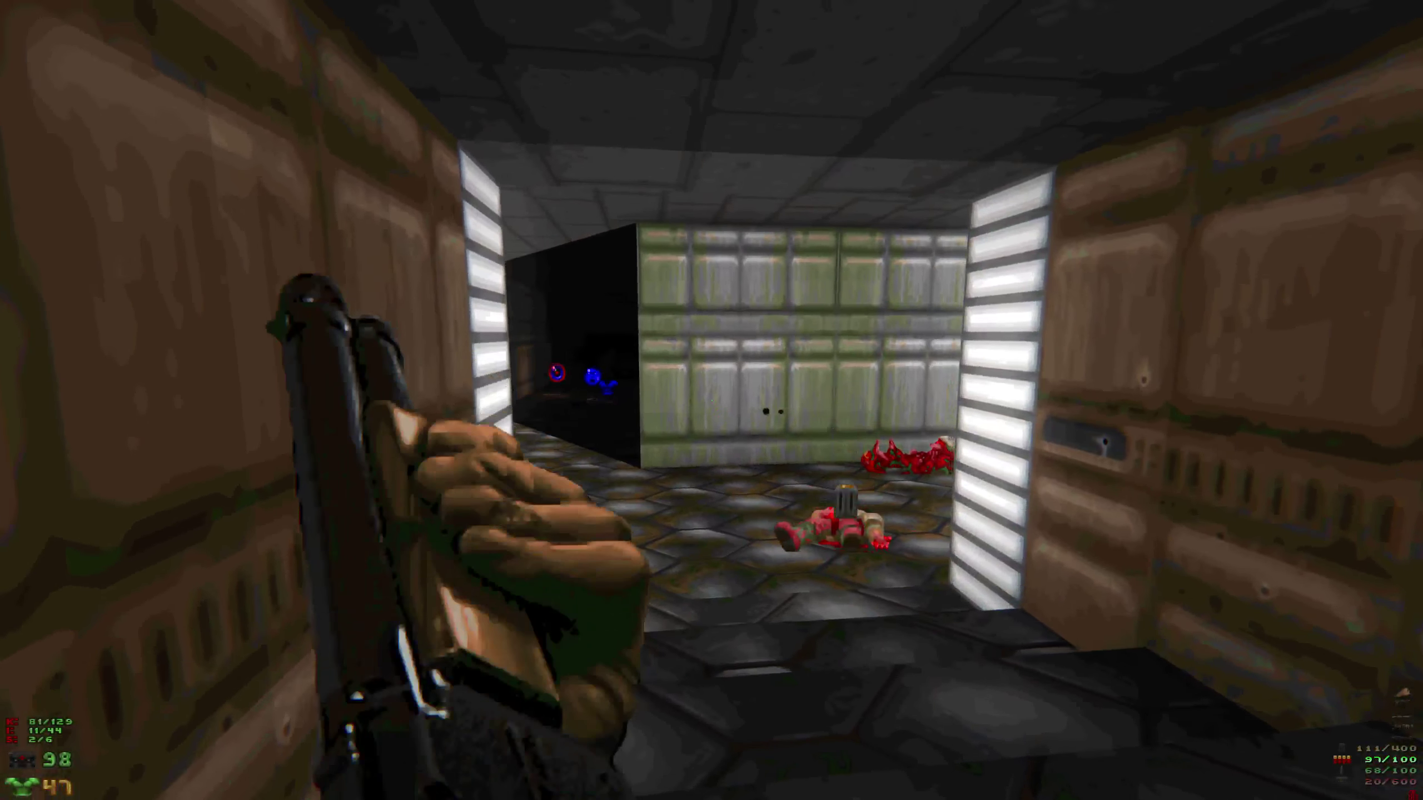
key(w)
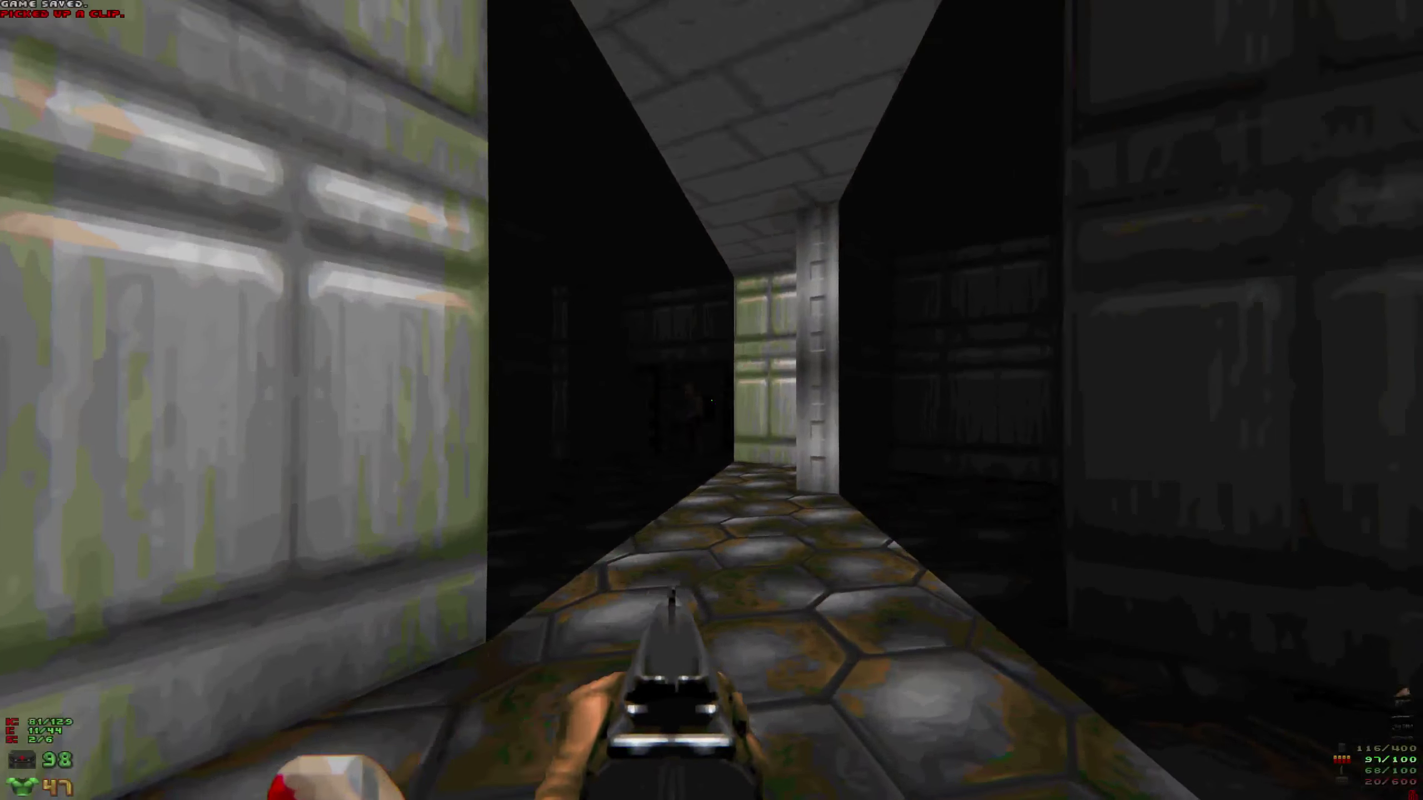
key(ctrl)
click(711, 401)
key(w)
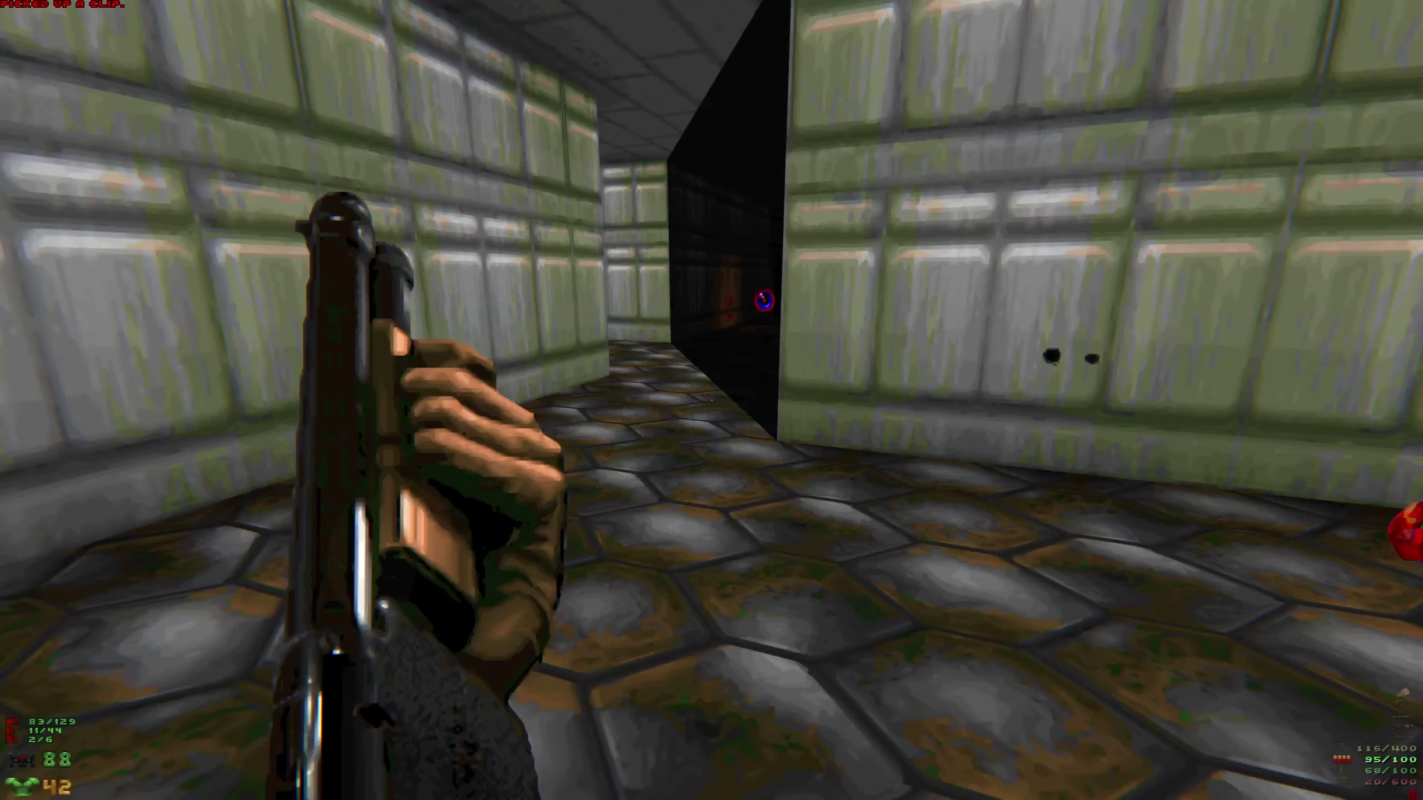
Clear the dark room of zombies, collecting shells, a medikit, armour bonus and clip.
key(w)
key(ctrl)
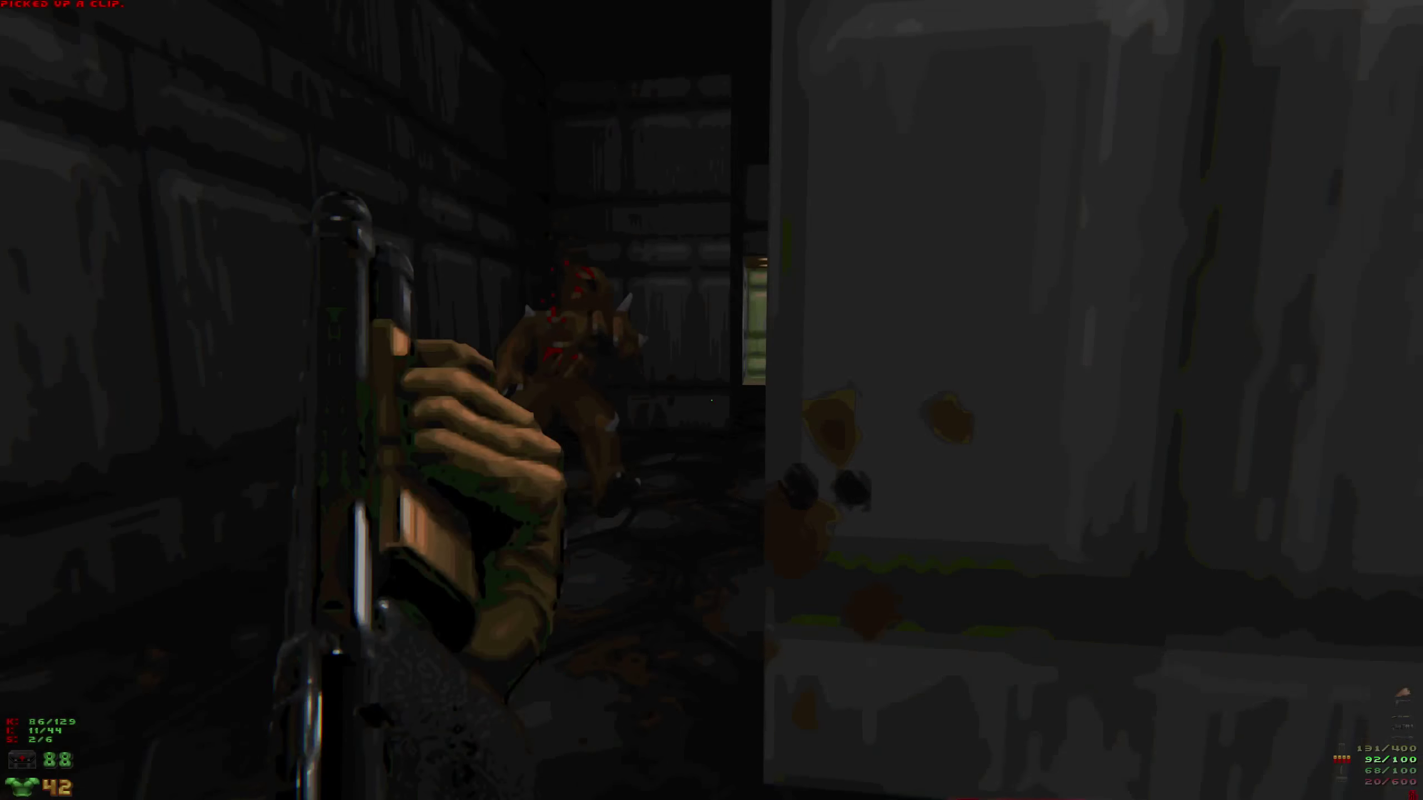
click(712, 401)
key(w)
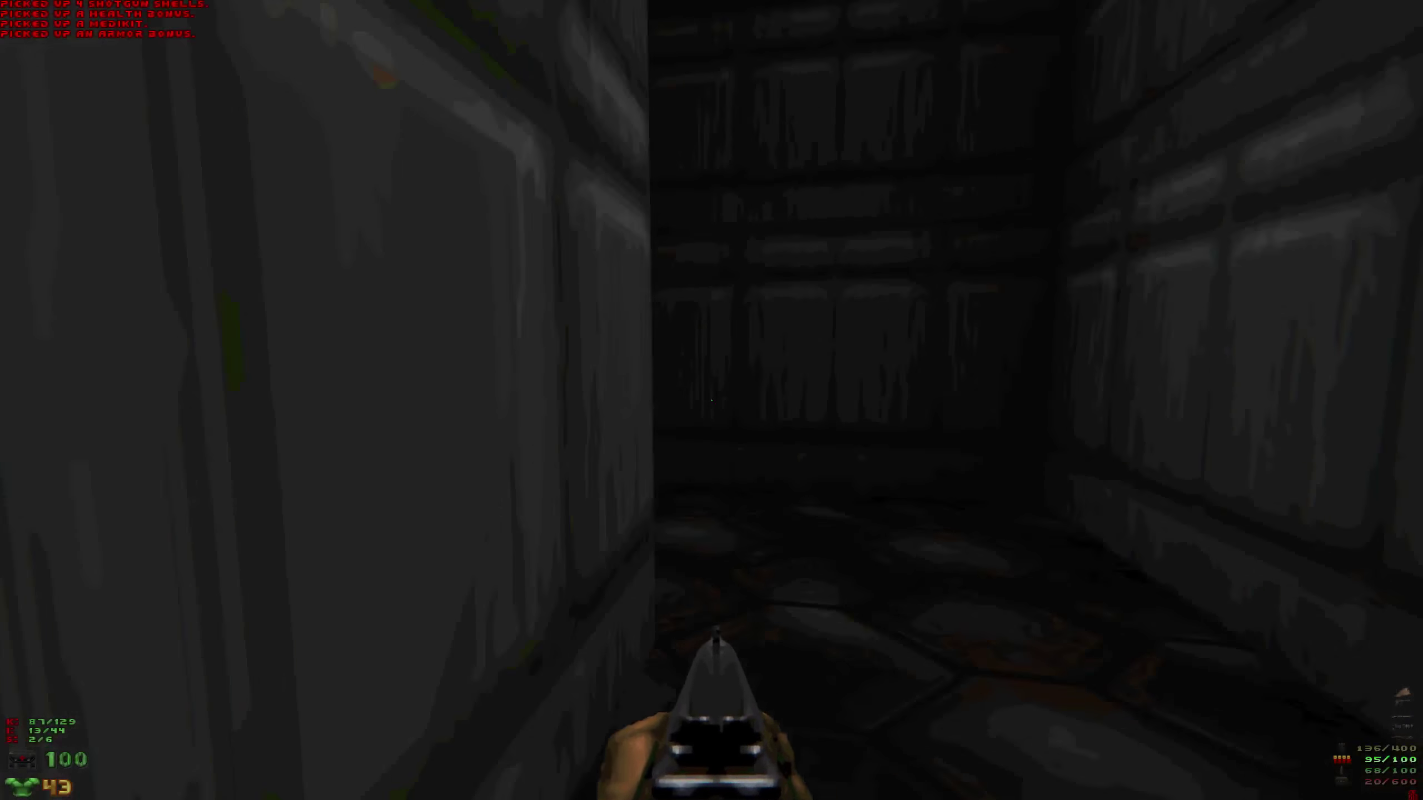
key(w)
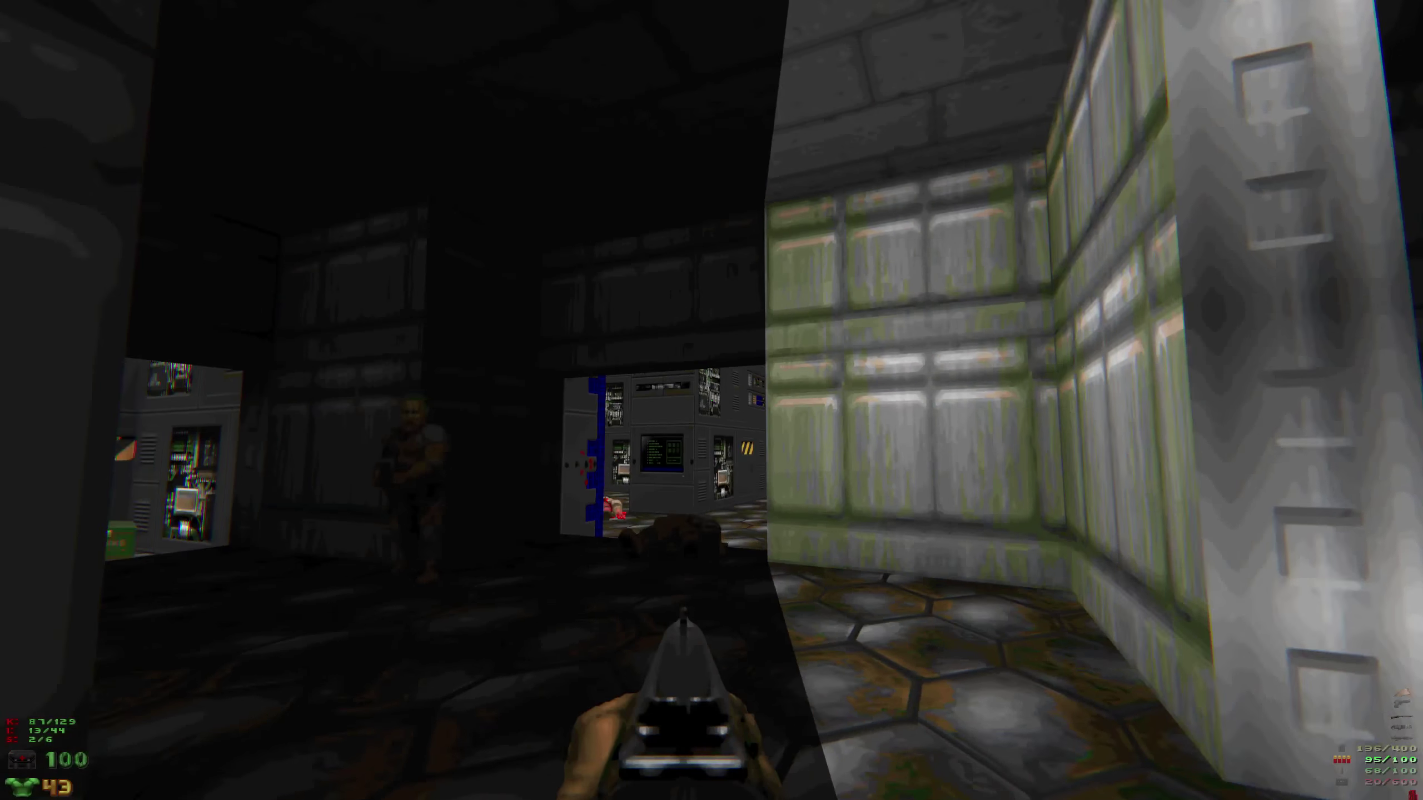
click(712, 400)
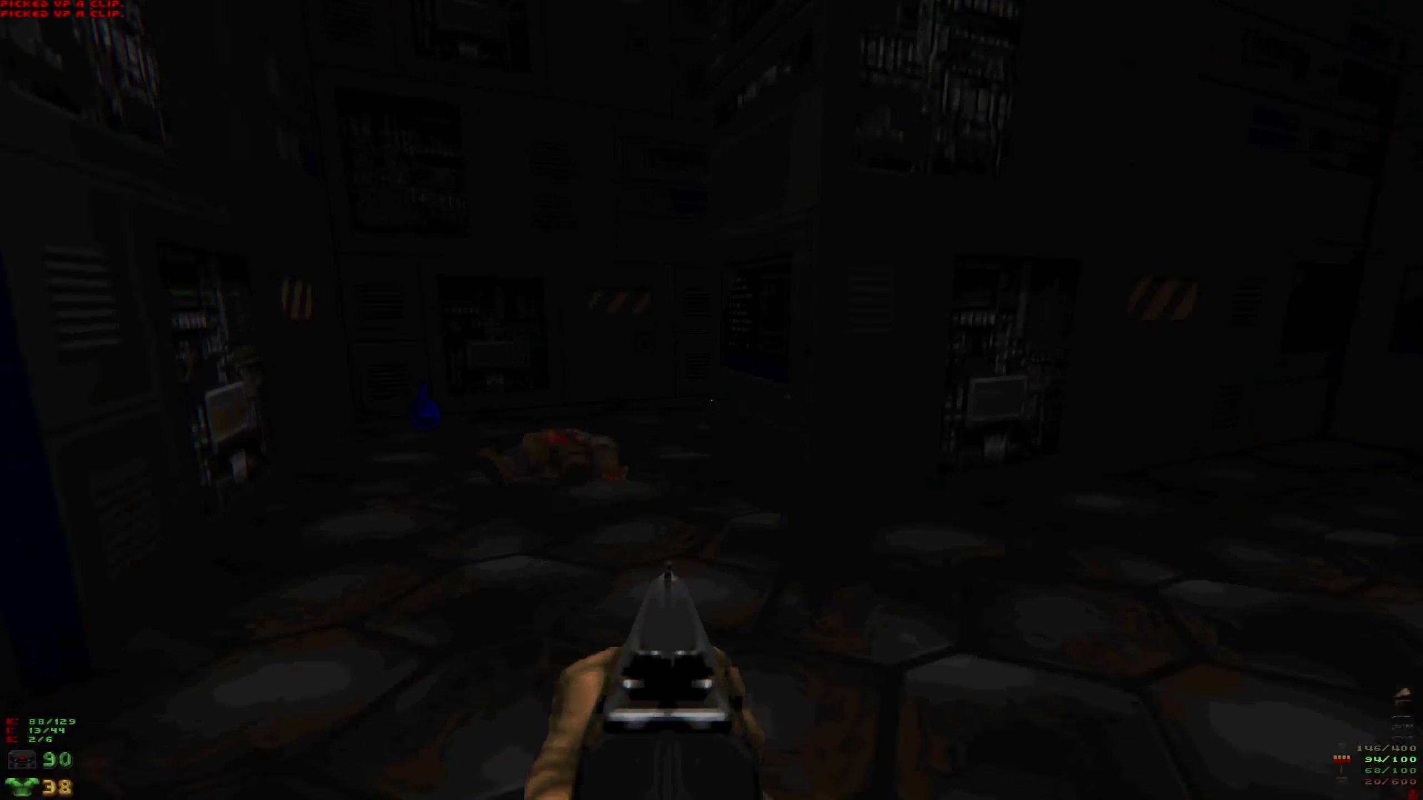
Shotgun the zombies in the red-lit corridor and collect its shells, health and armor bonuses.
key(w)
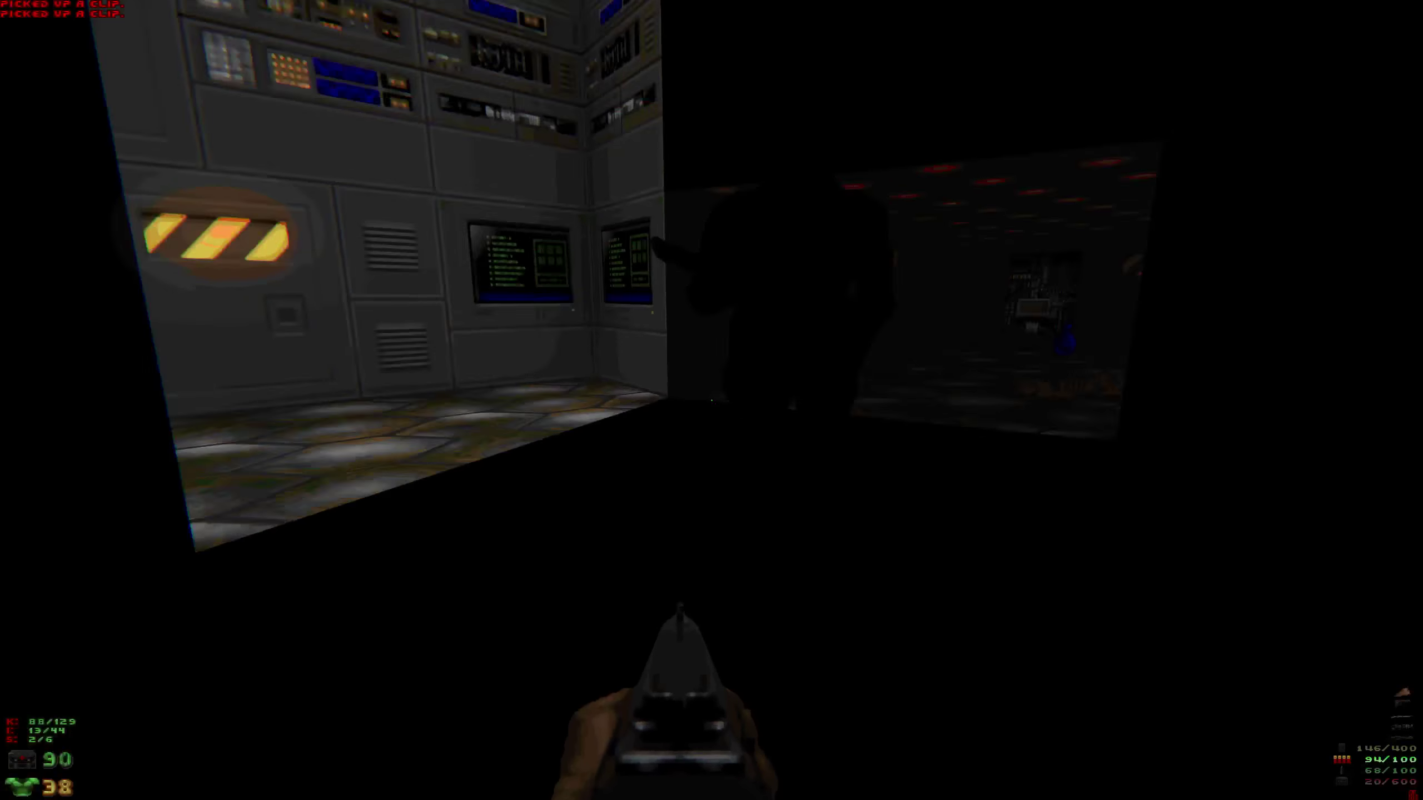
key(w)
click(712, 401)
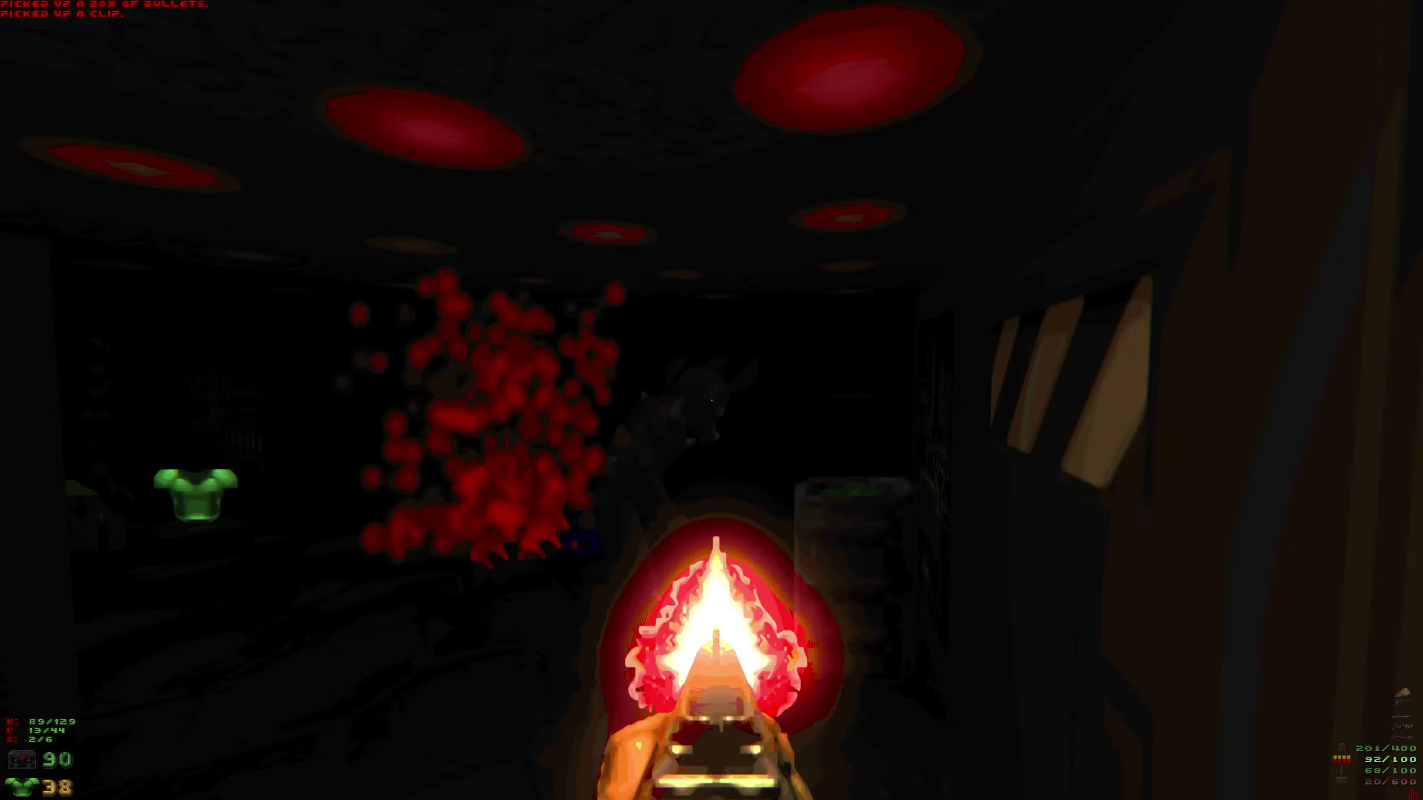
click(712, 400)
key(w)
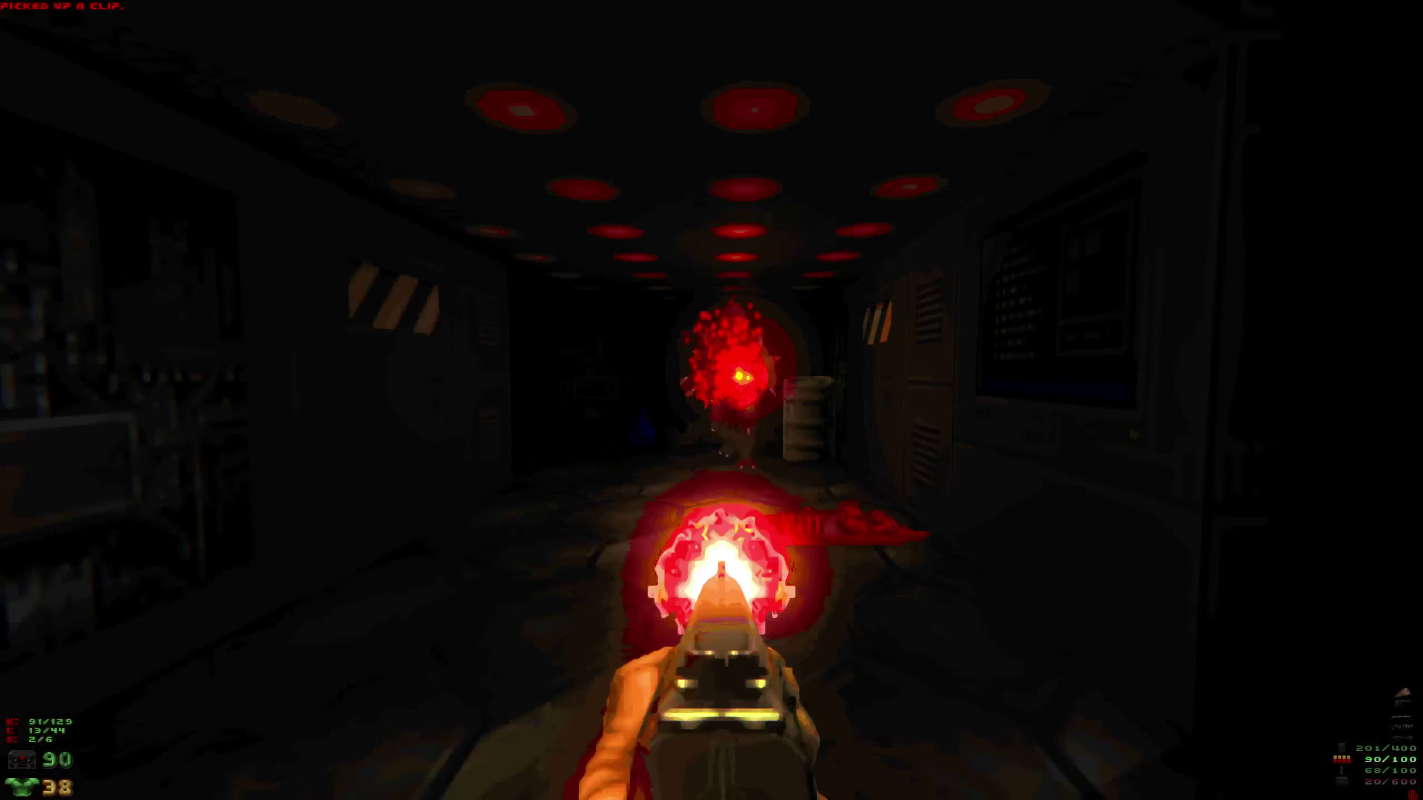
key(w)
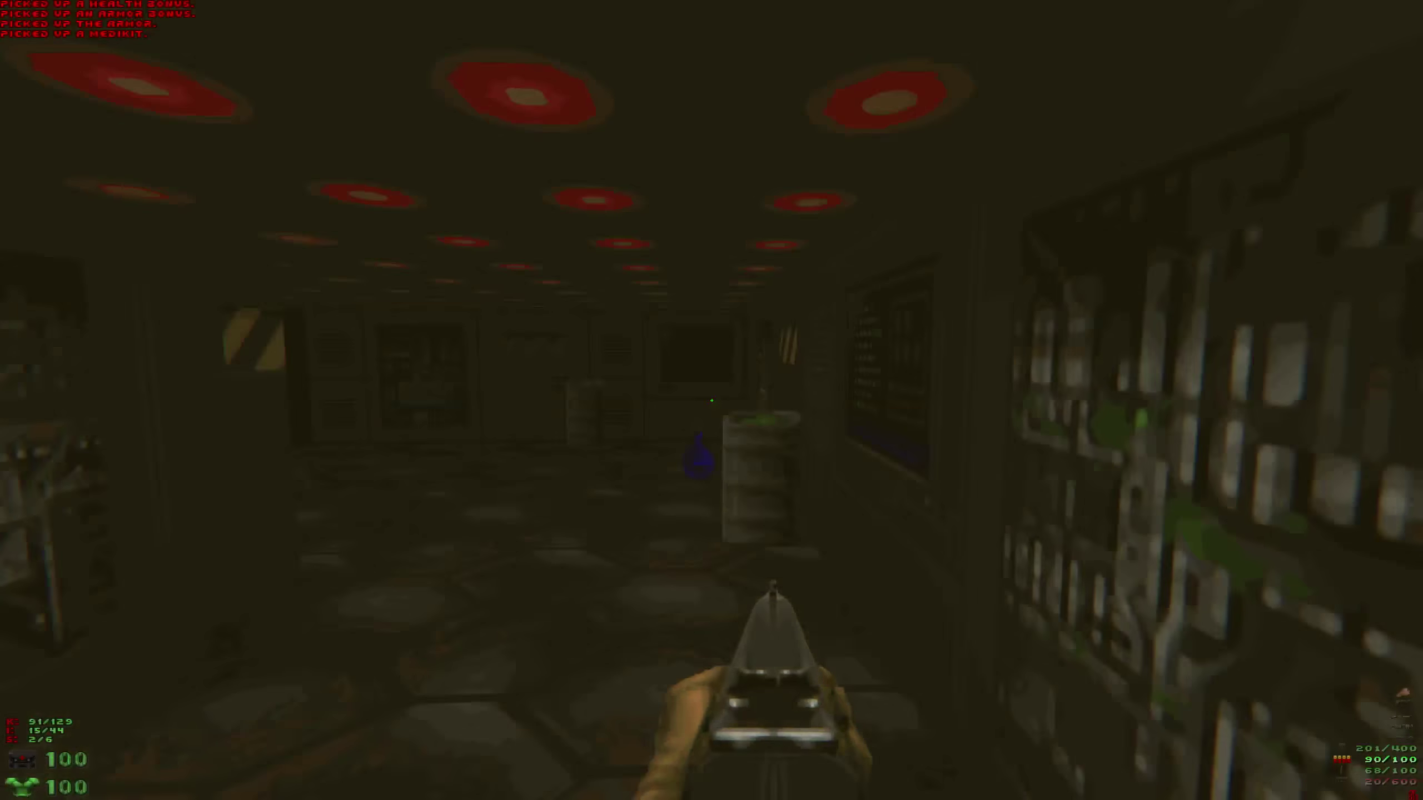
key(w)
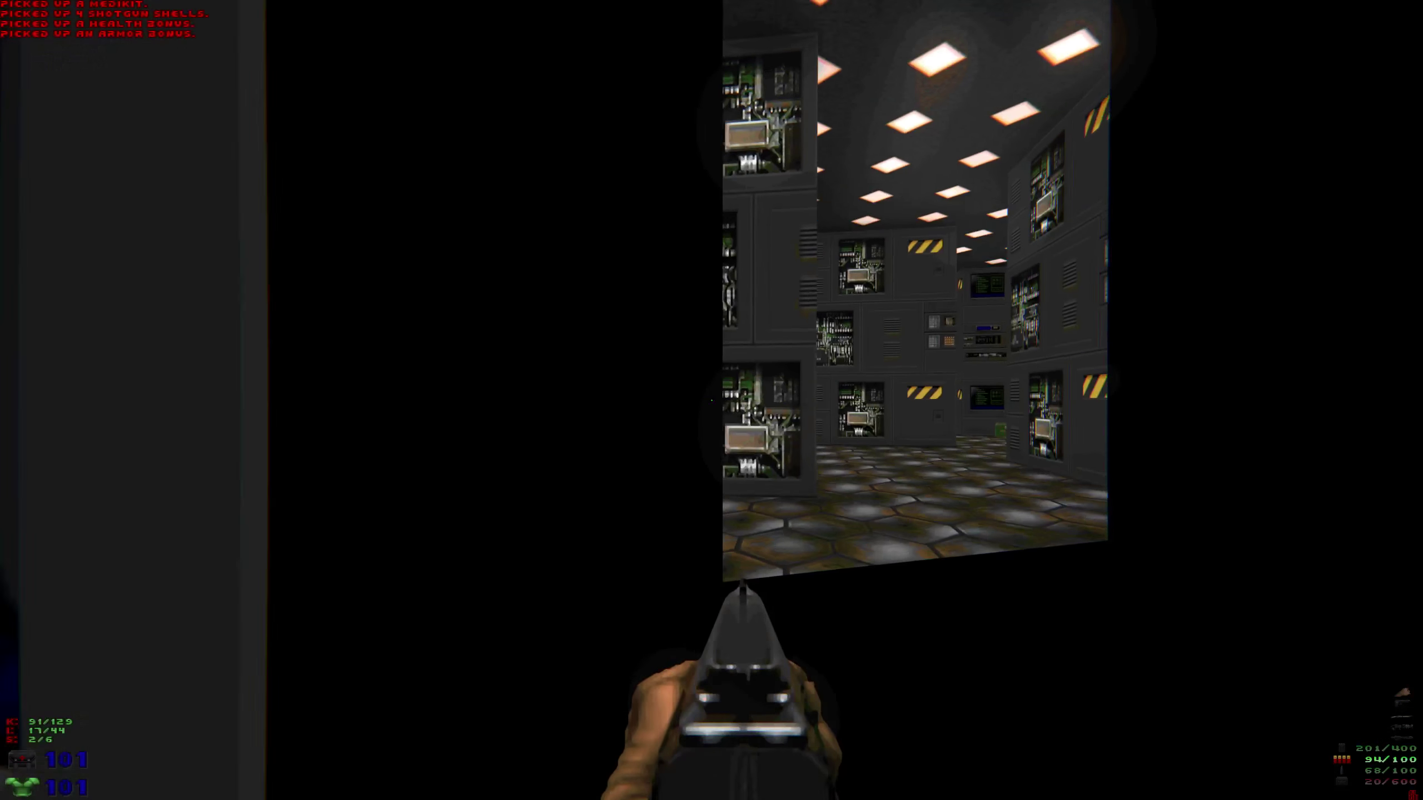
key(w)
Clear the computer room, using rockets on the pinky demon, then return to the shotgun.
click(712, 401)
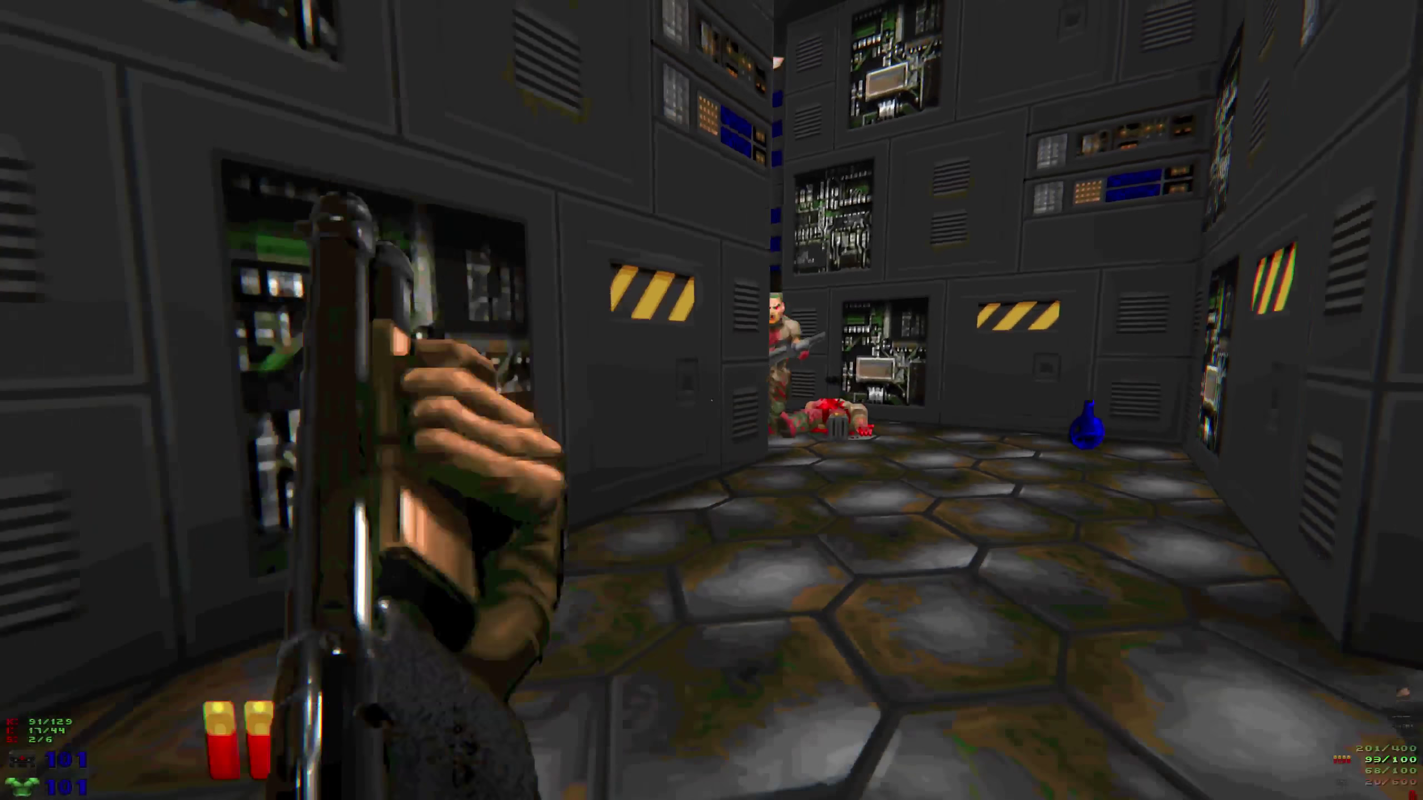
click(711, 400)
key(w)
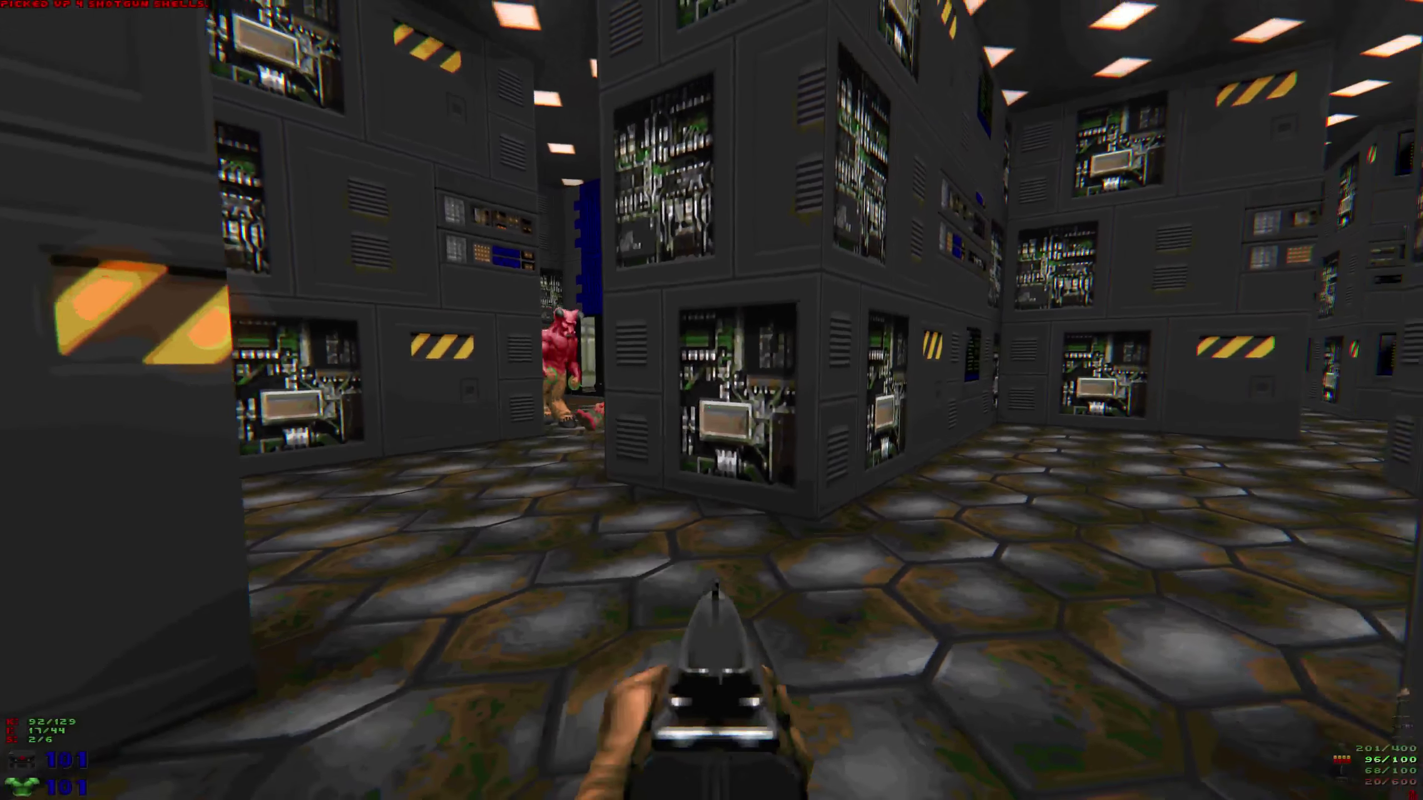
key(5)
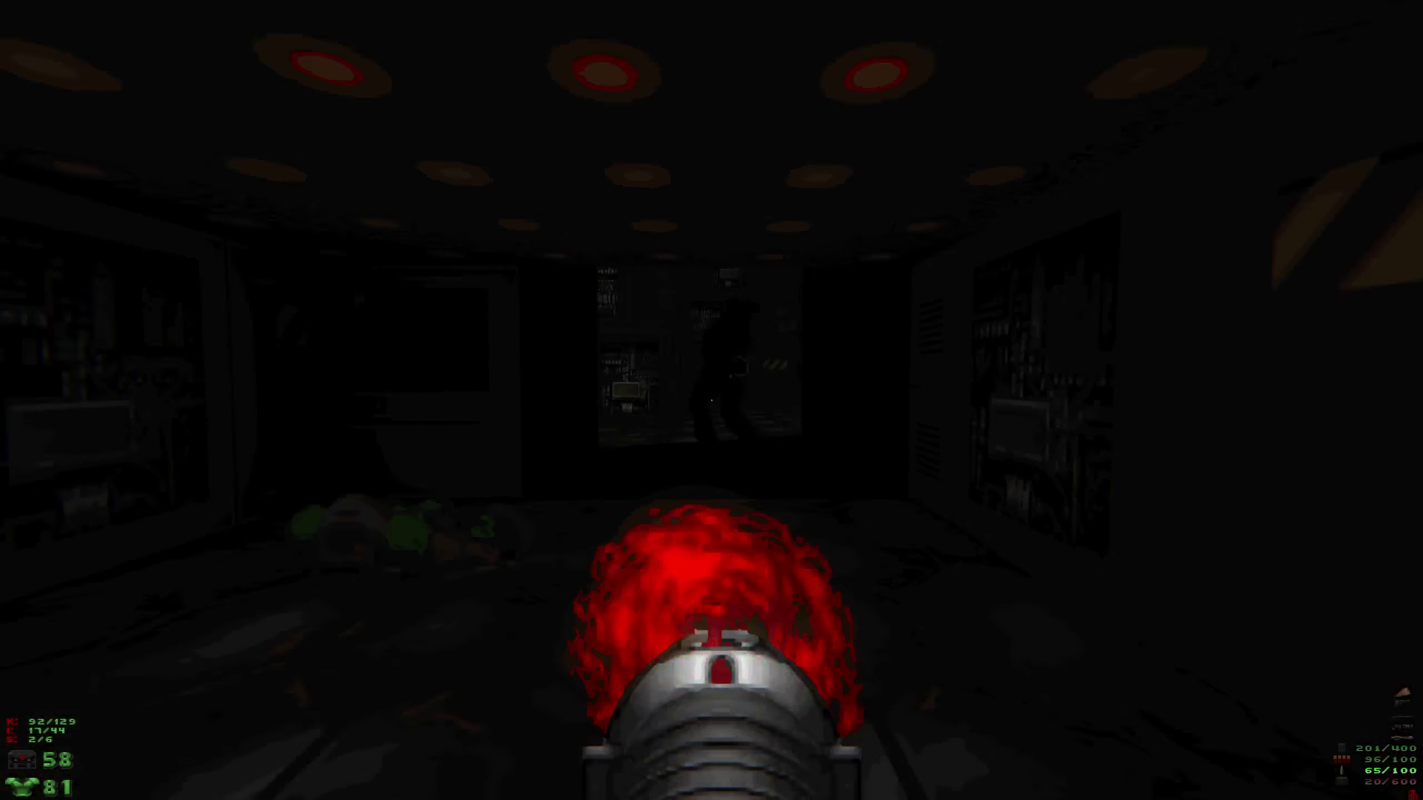
click(711, 400)
key(3)
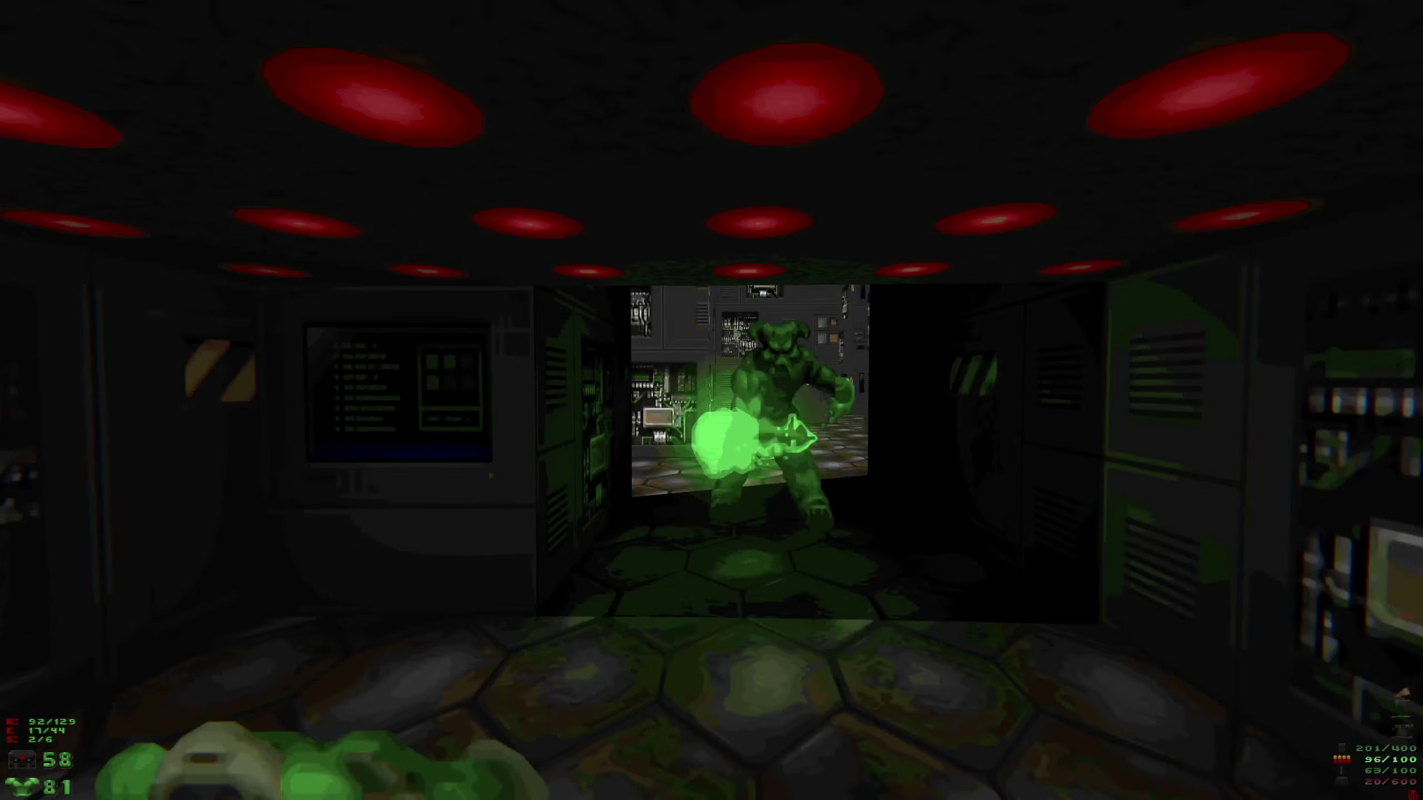
click(712, 400)
click(712, 400)
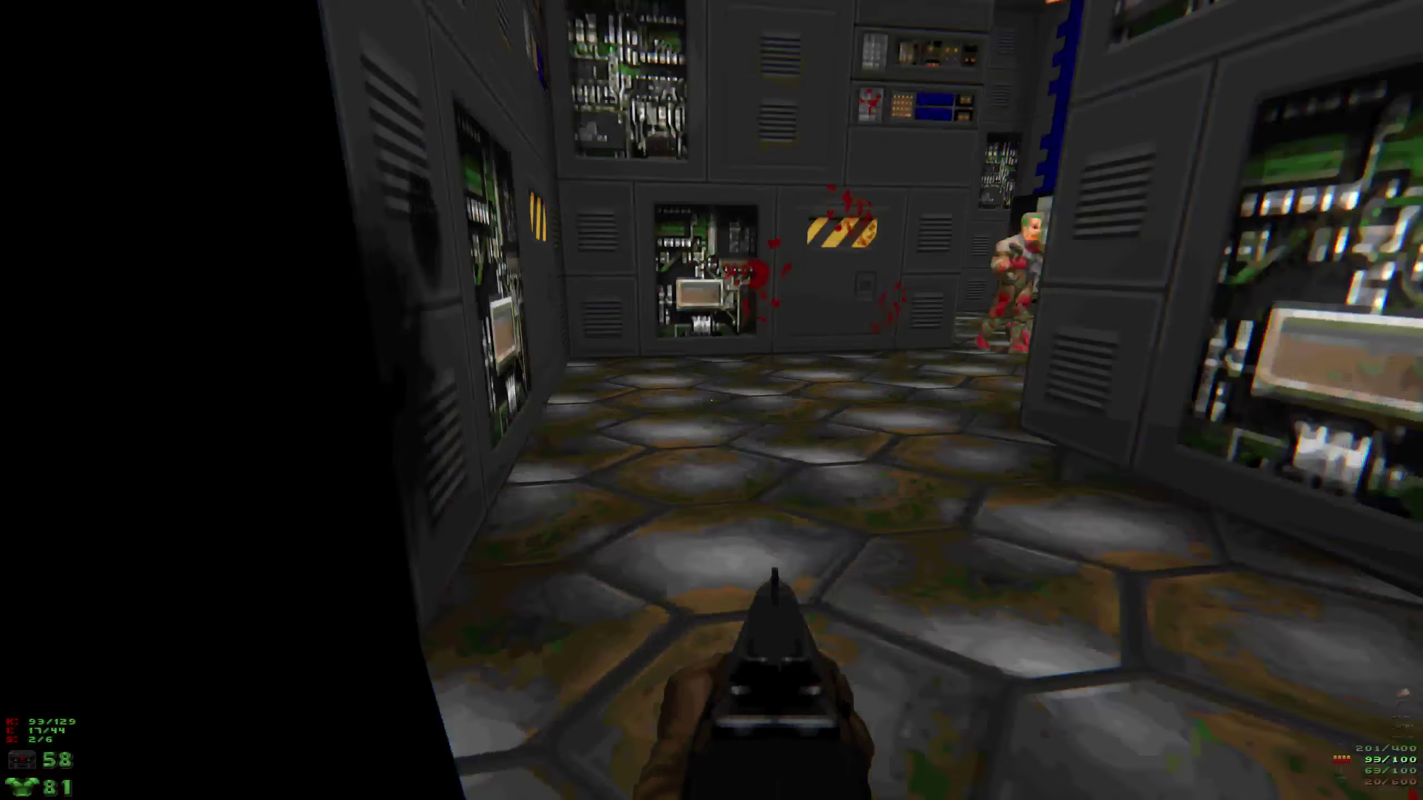
Shotgun the zombies in the next room while checking the automap.
click(712, 401)
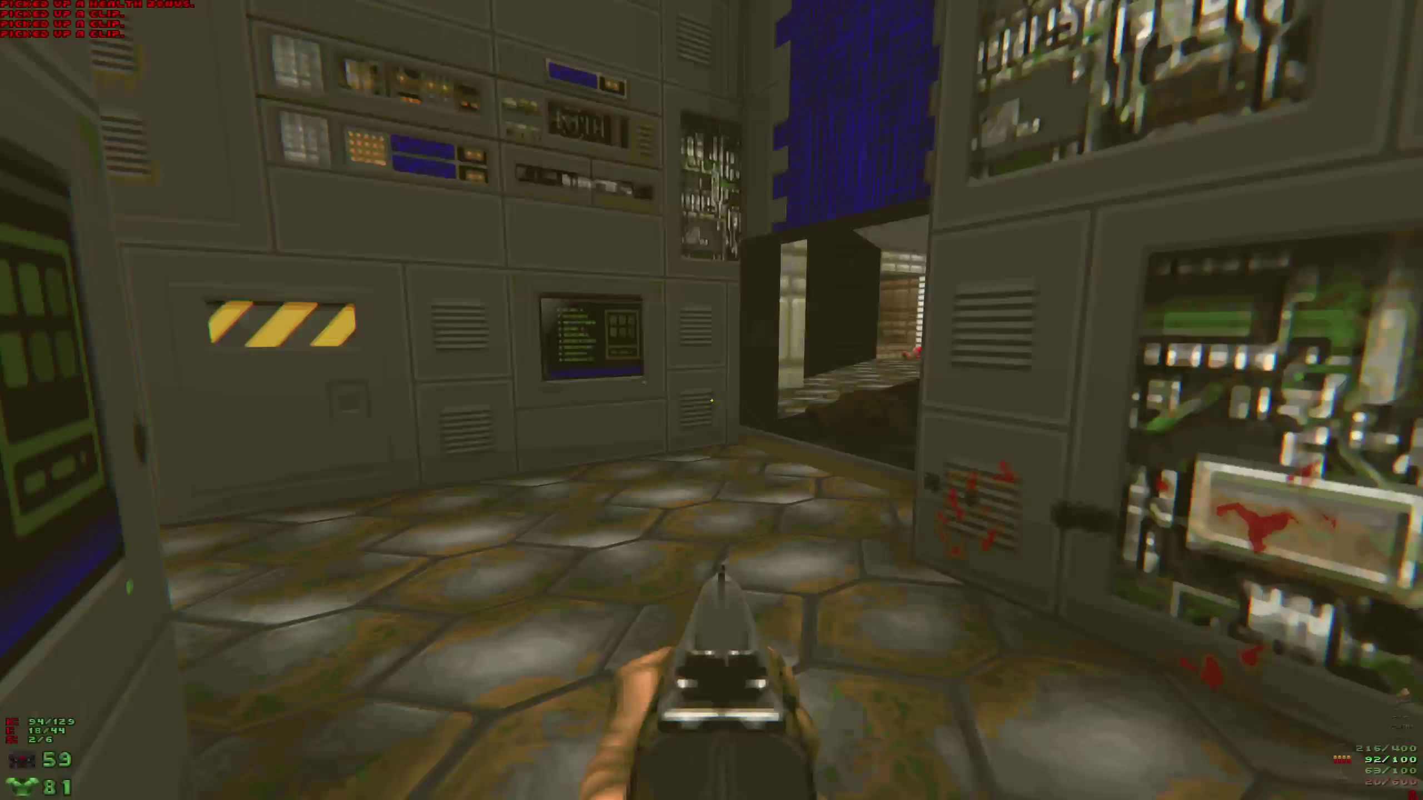
click(711, 400)
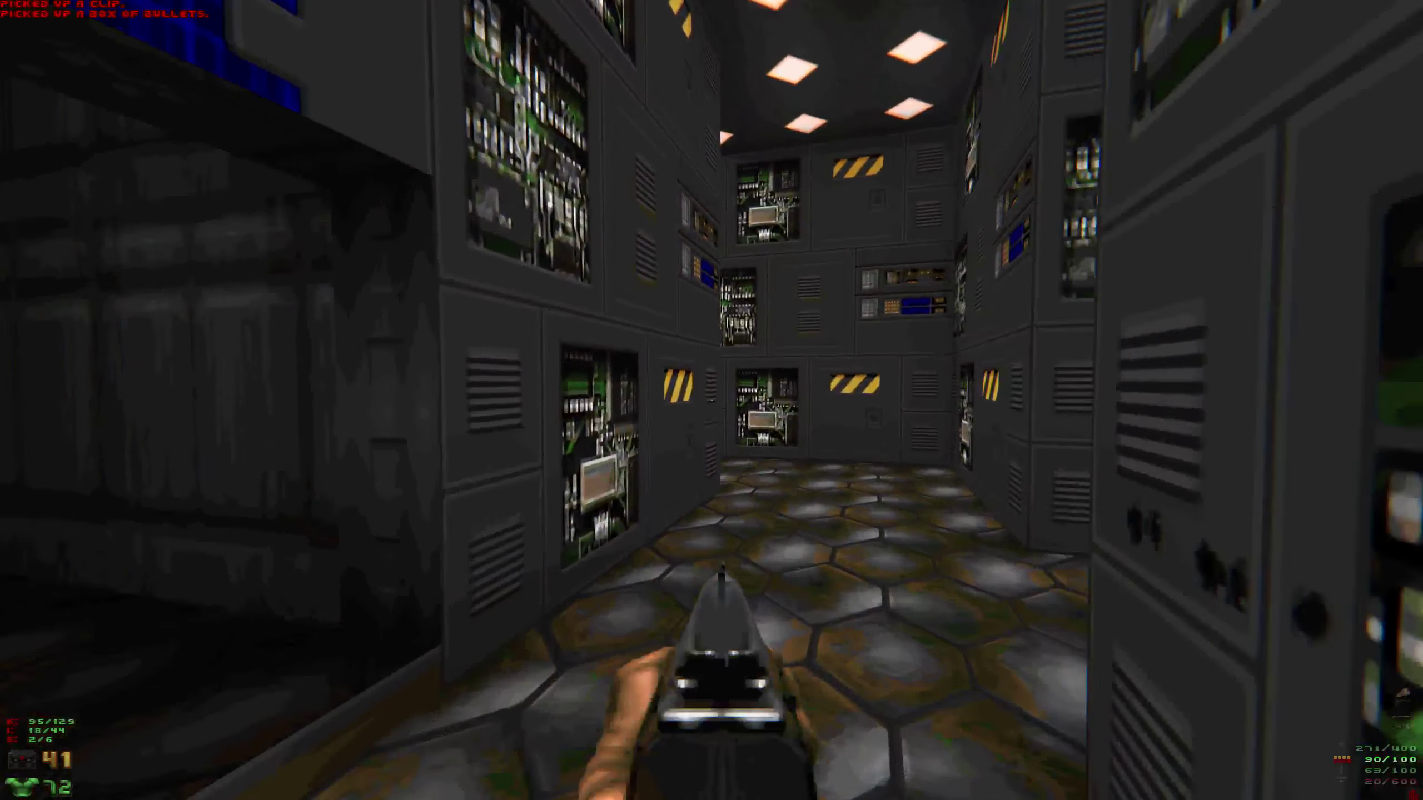
click(711, 400)
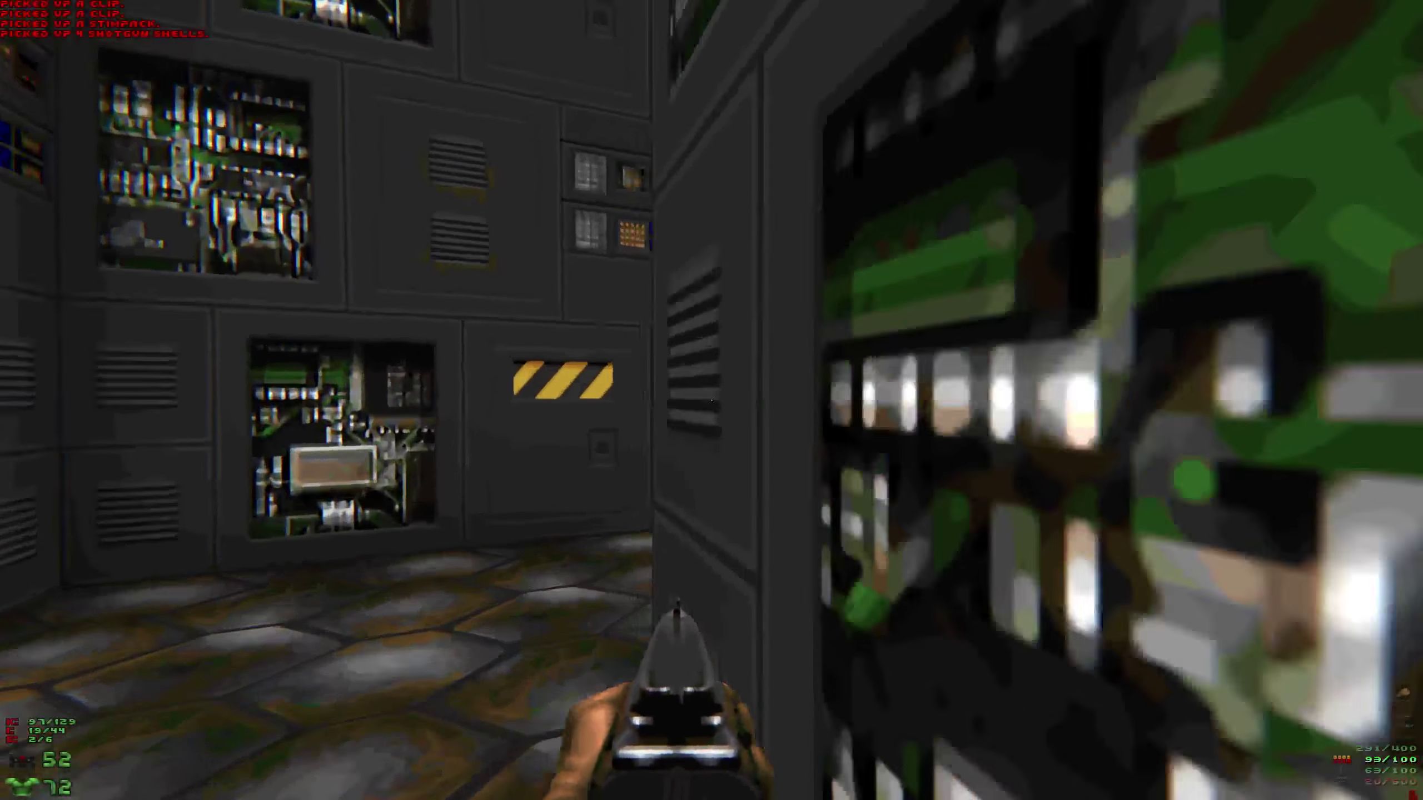
key(Tab)
key(Tab)
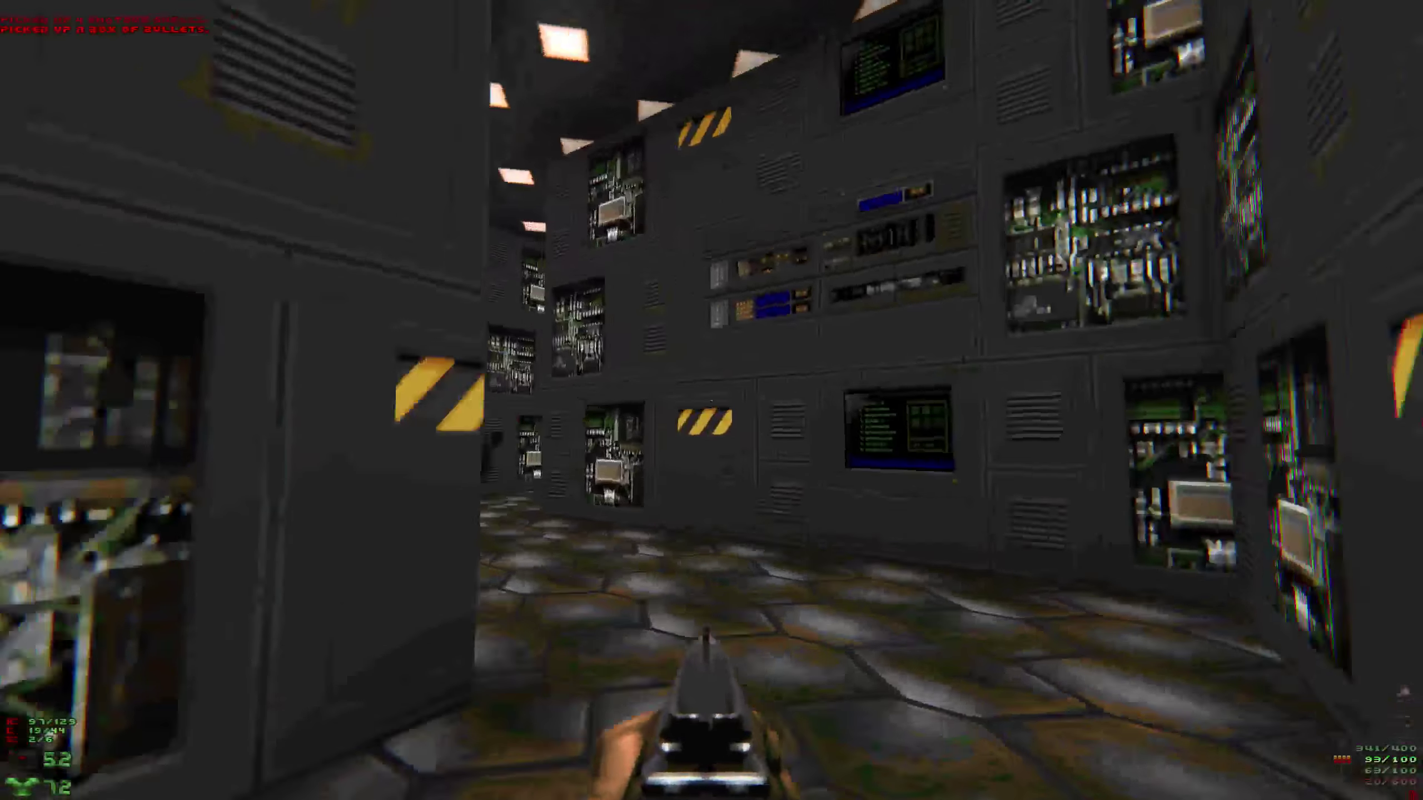
click(712, 401)
key(2)
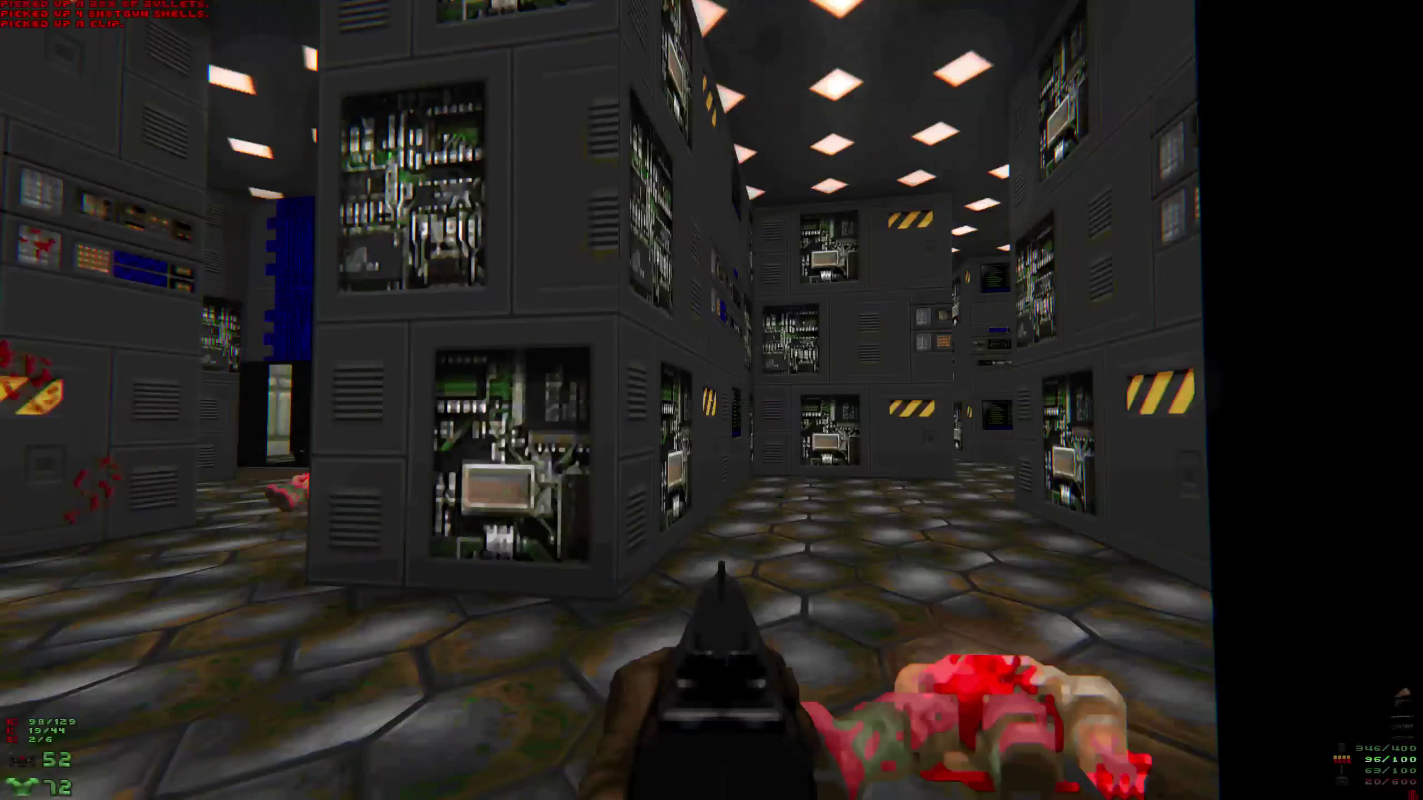
key(Tab)
key(Tab)
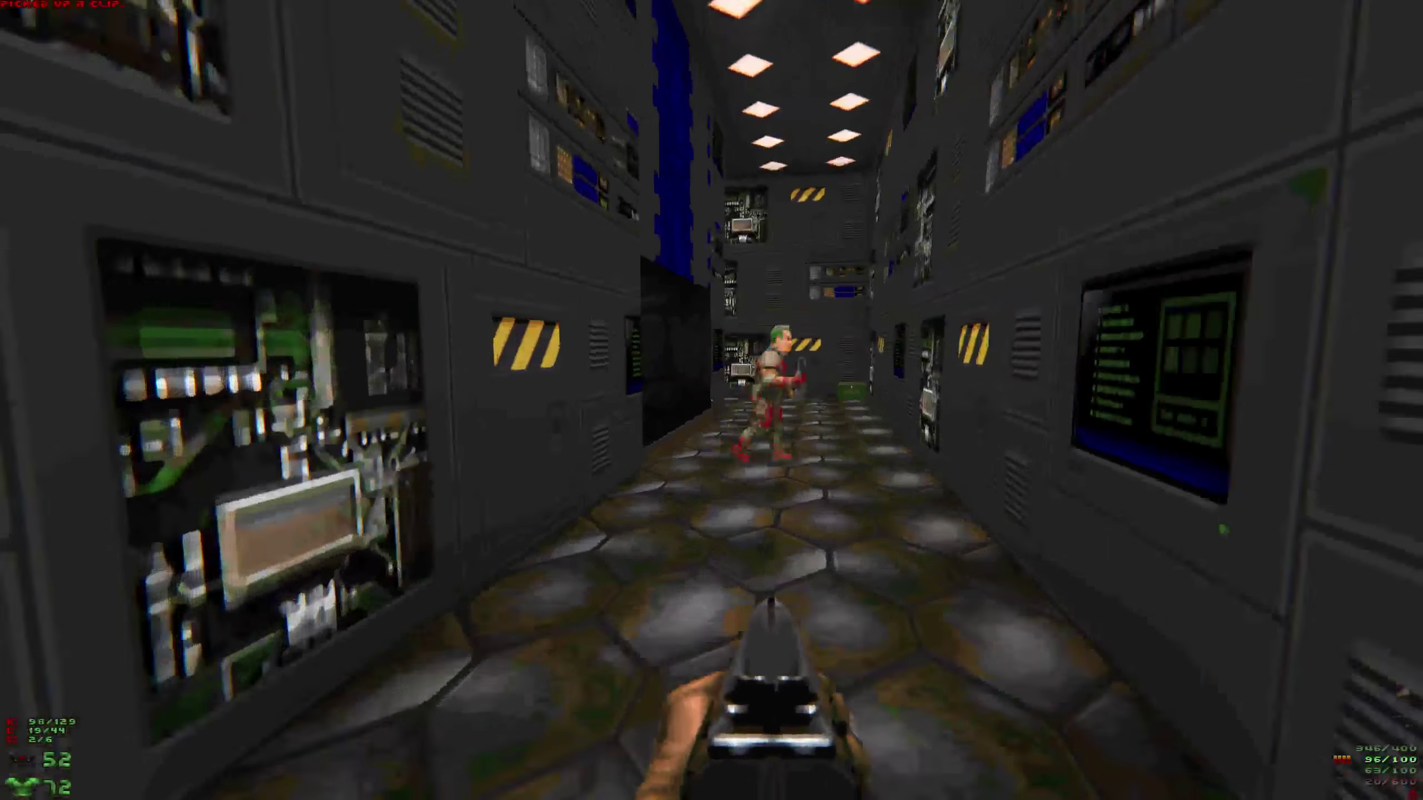
key(3)
click(711, 401)
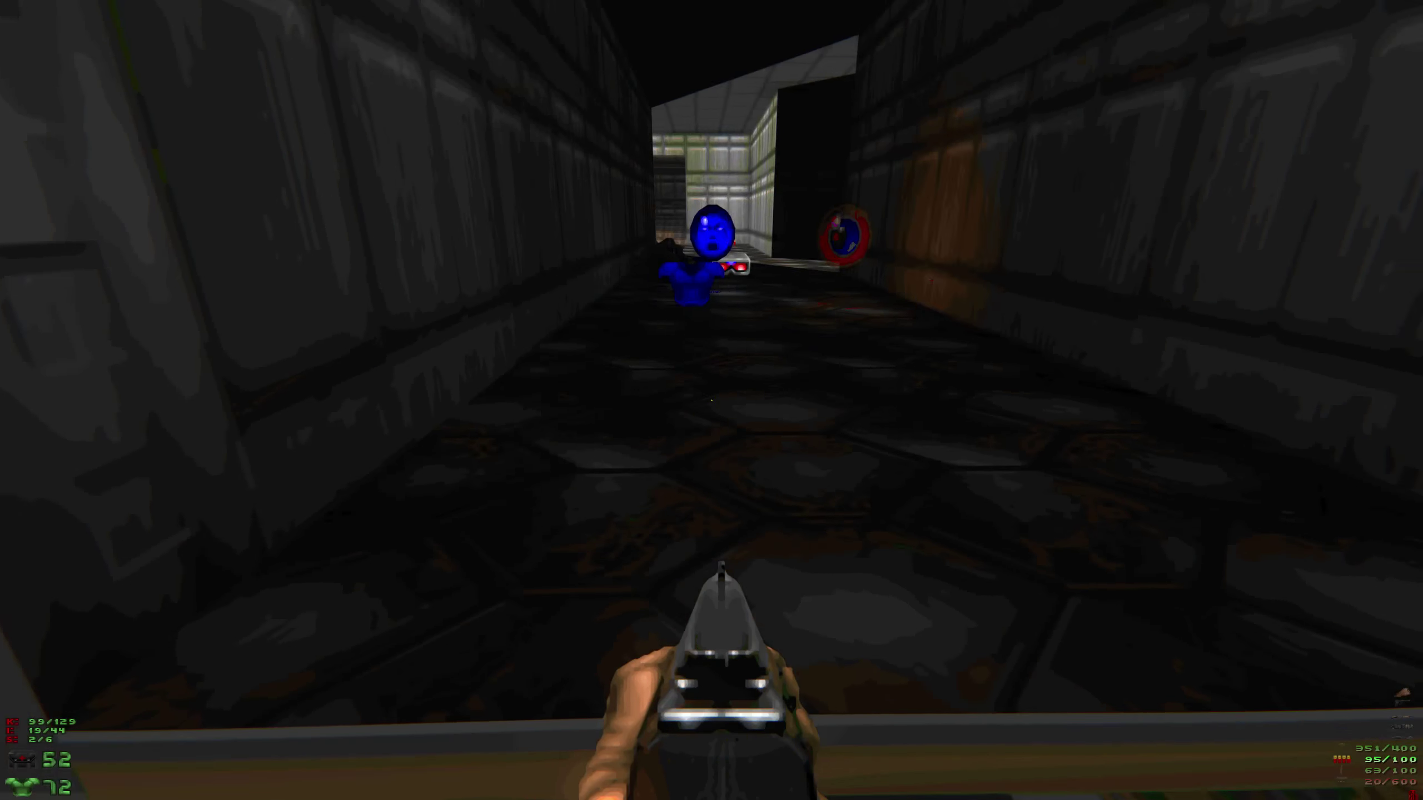
Kill the zombies around the corner and behind the barrel, grabbing the stimpack and shells.
key(w)
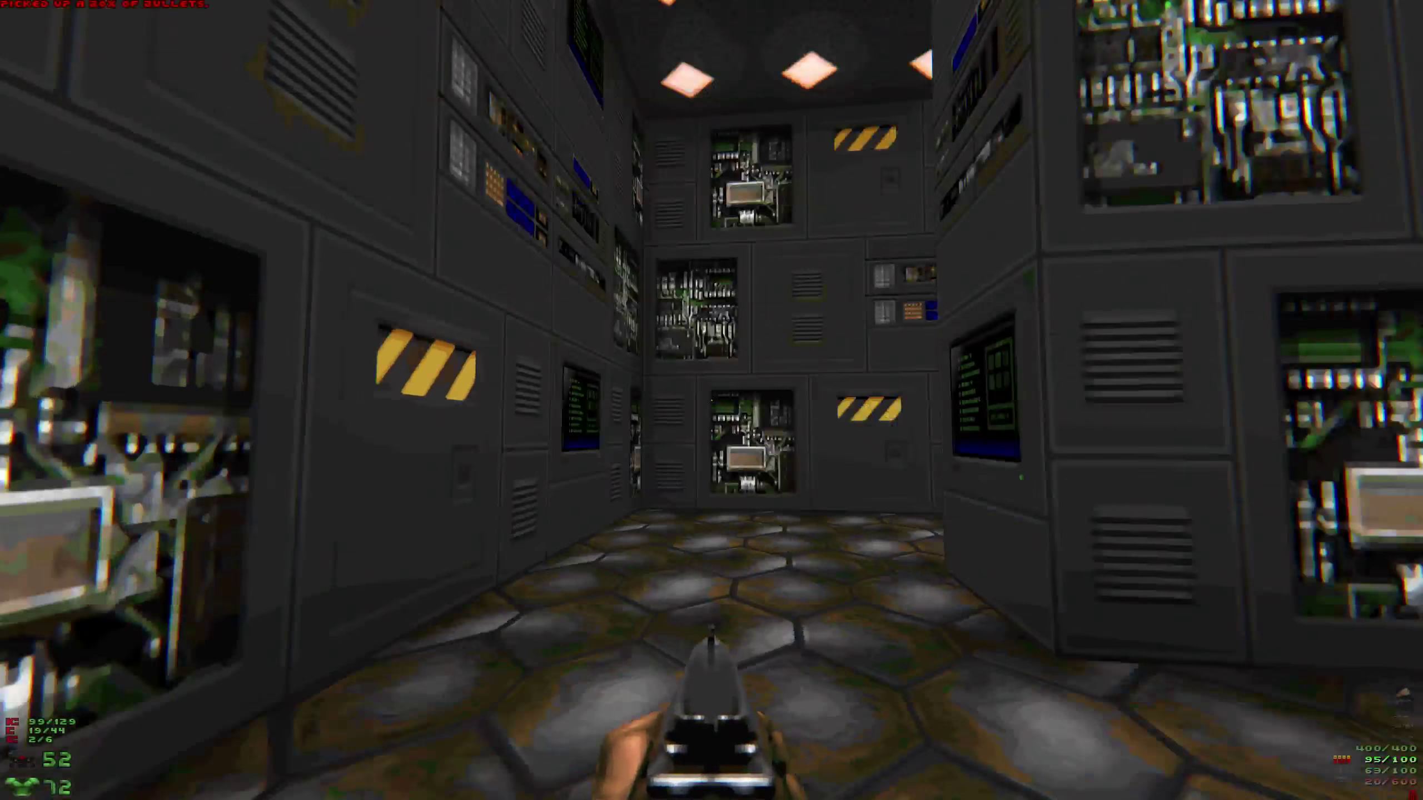
key(w)
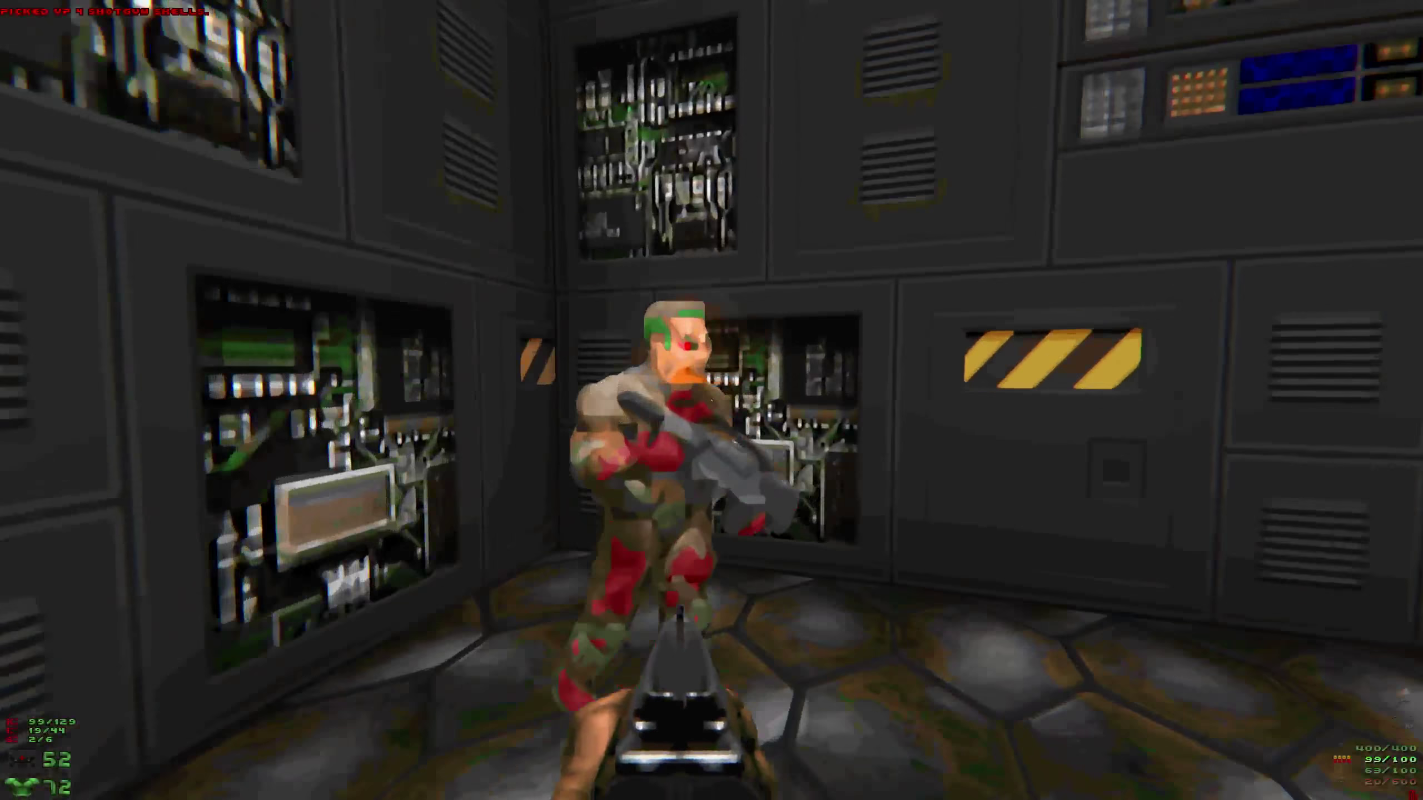
click(712, 401)
key(w)
key(w)
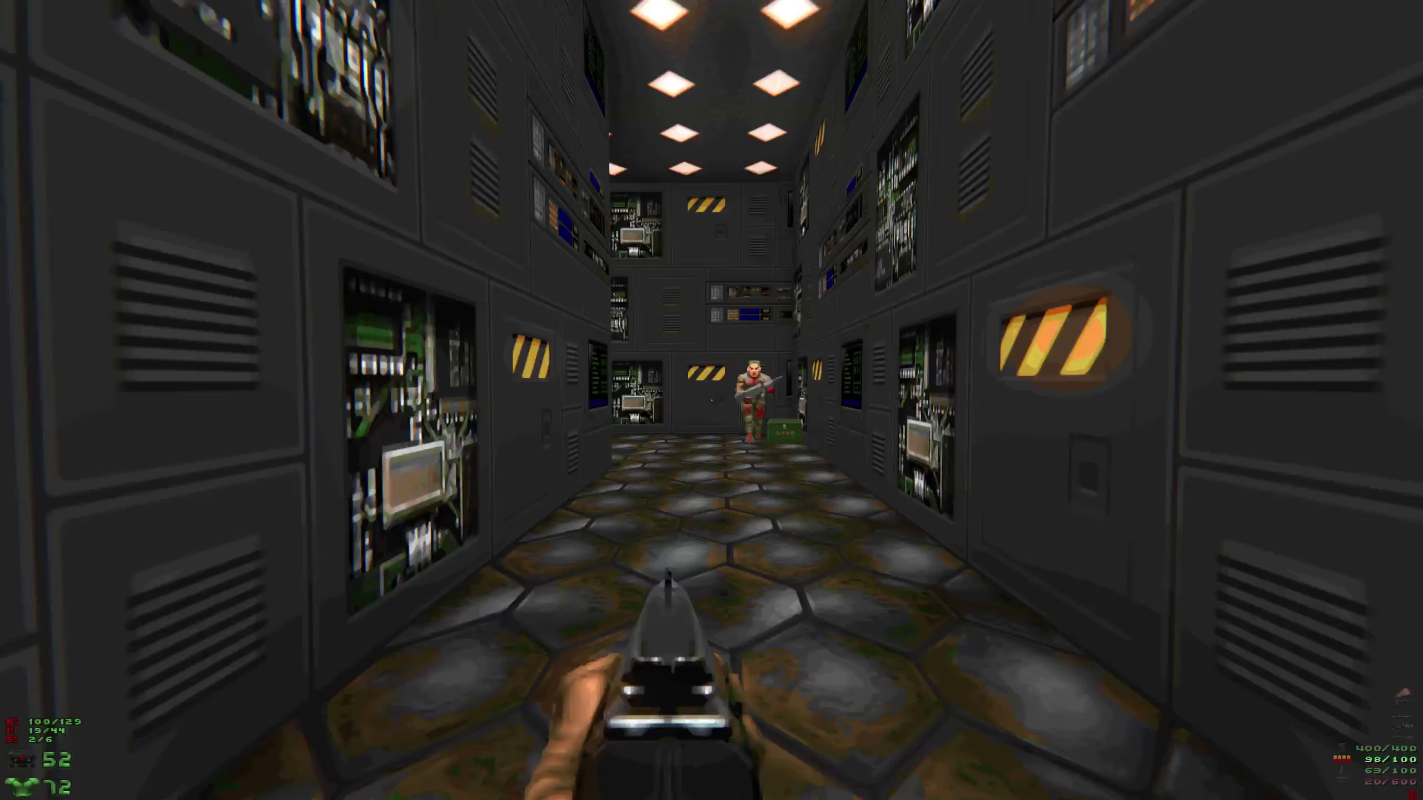
click(711, 400)
key(w)
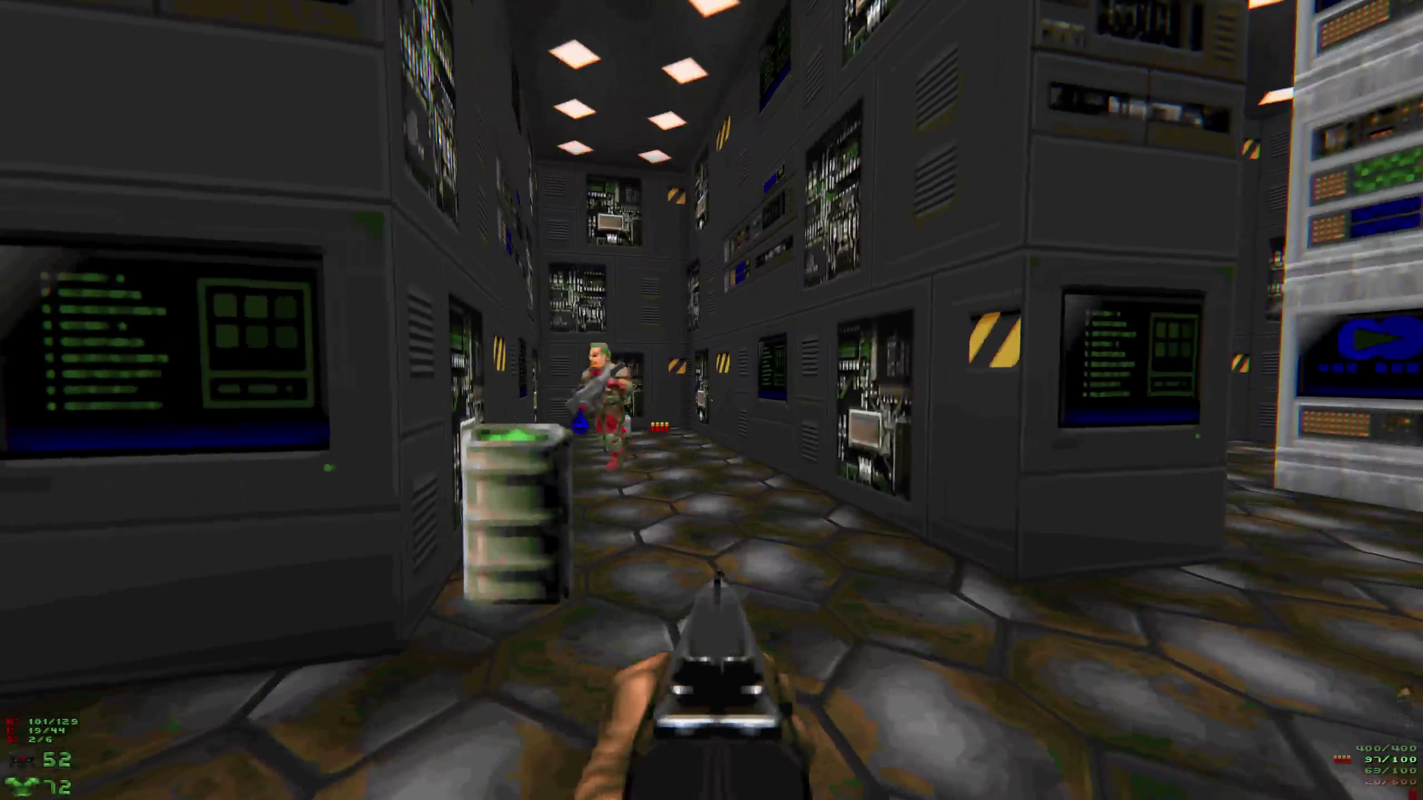
click(711, 401)
key(w)
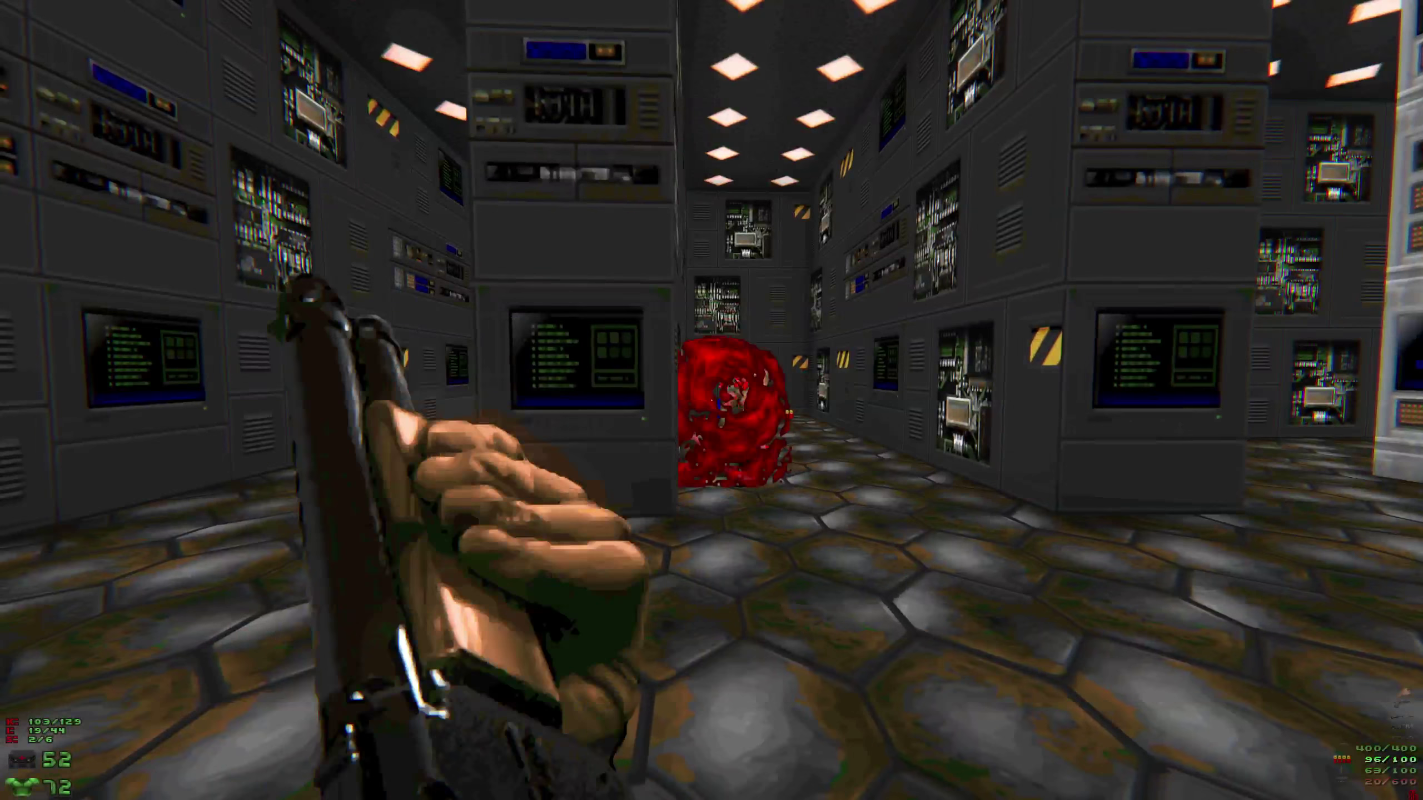
key(w)
Open the hidden wall for the secret backpack and take the alcove's armor bonus.
key(s)
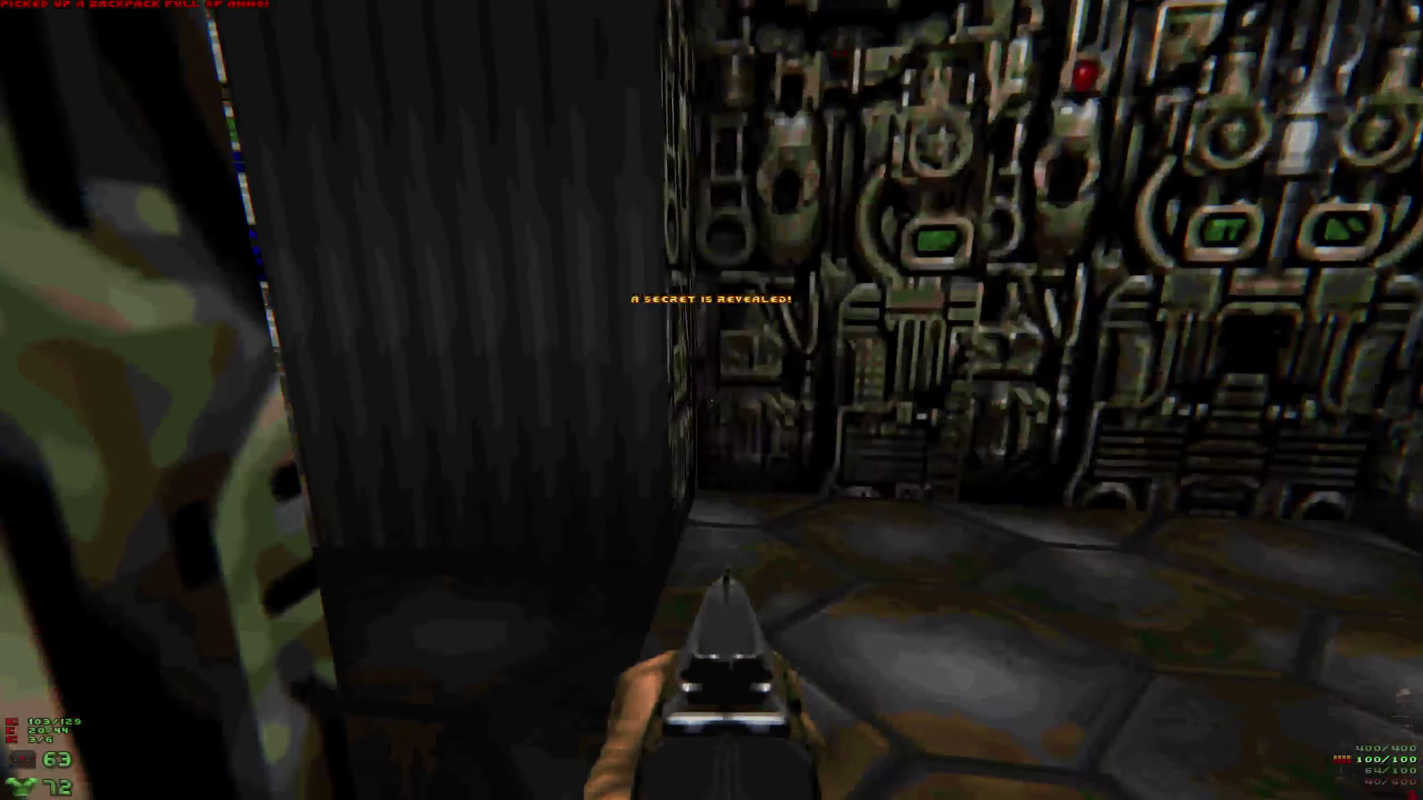
key(w)
key(w)
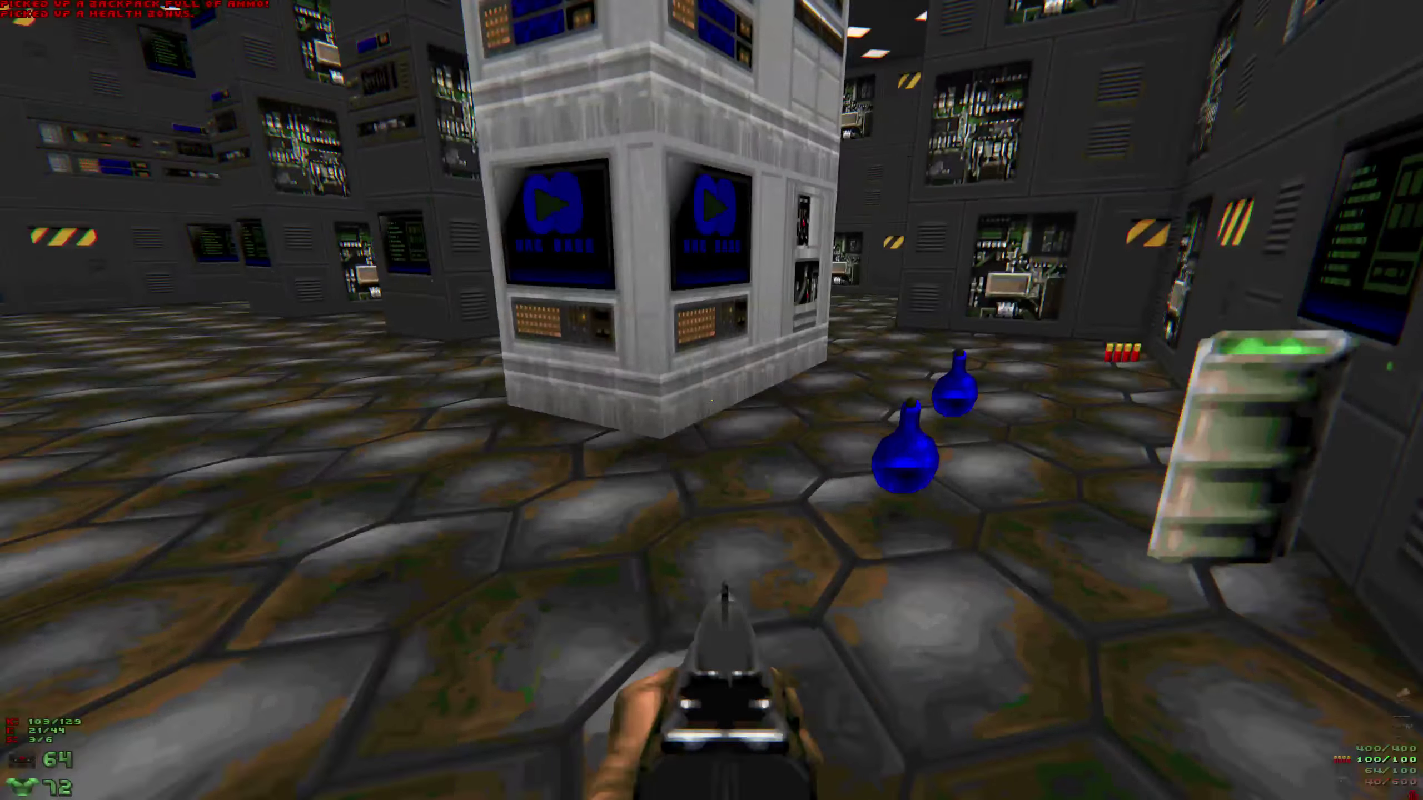
key(w)
key(w)
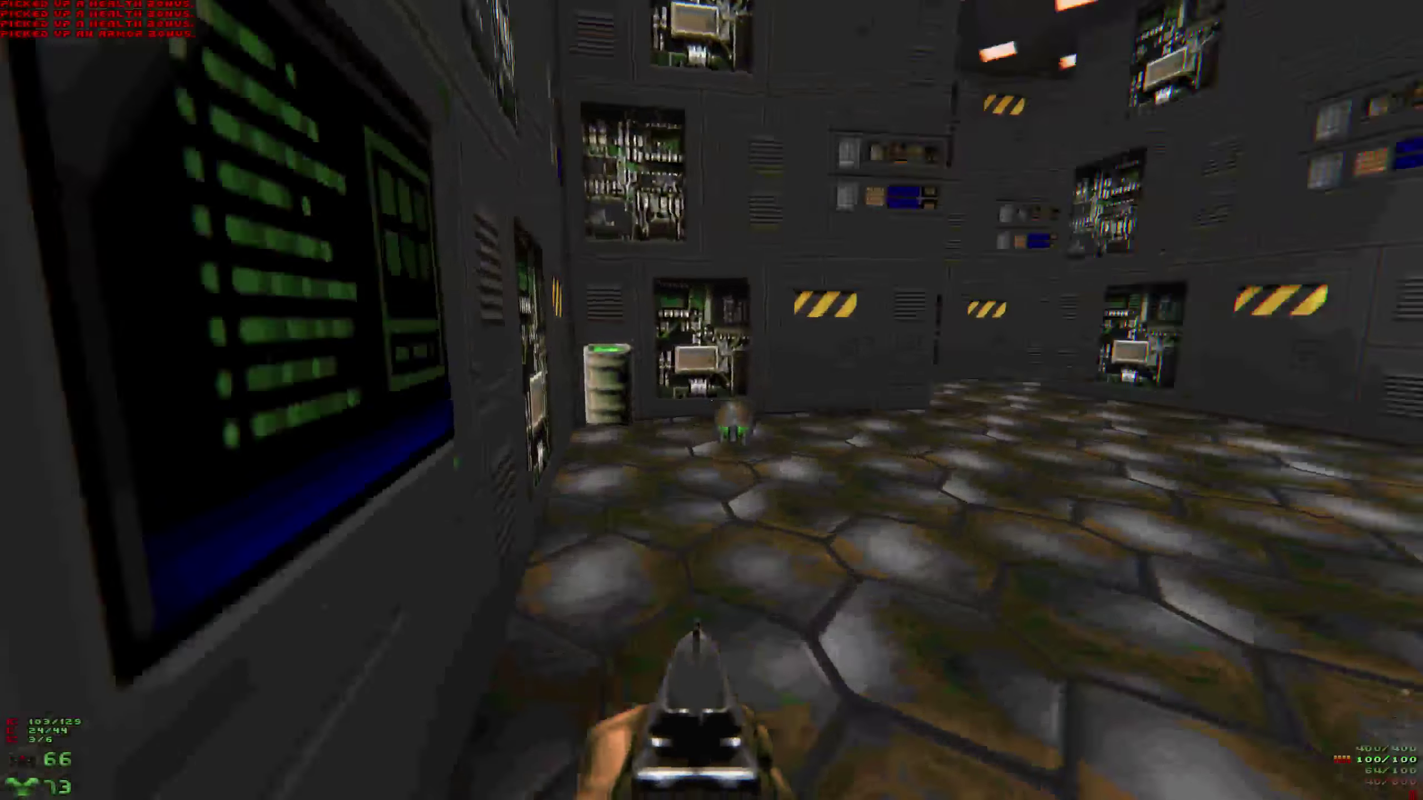
key(w)
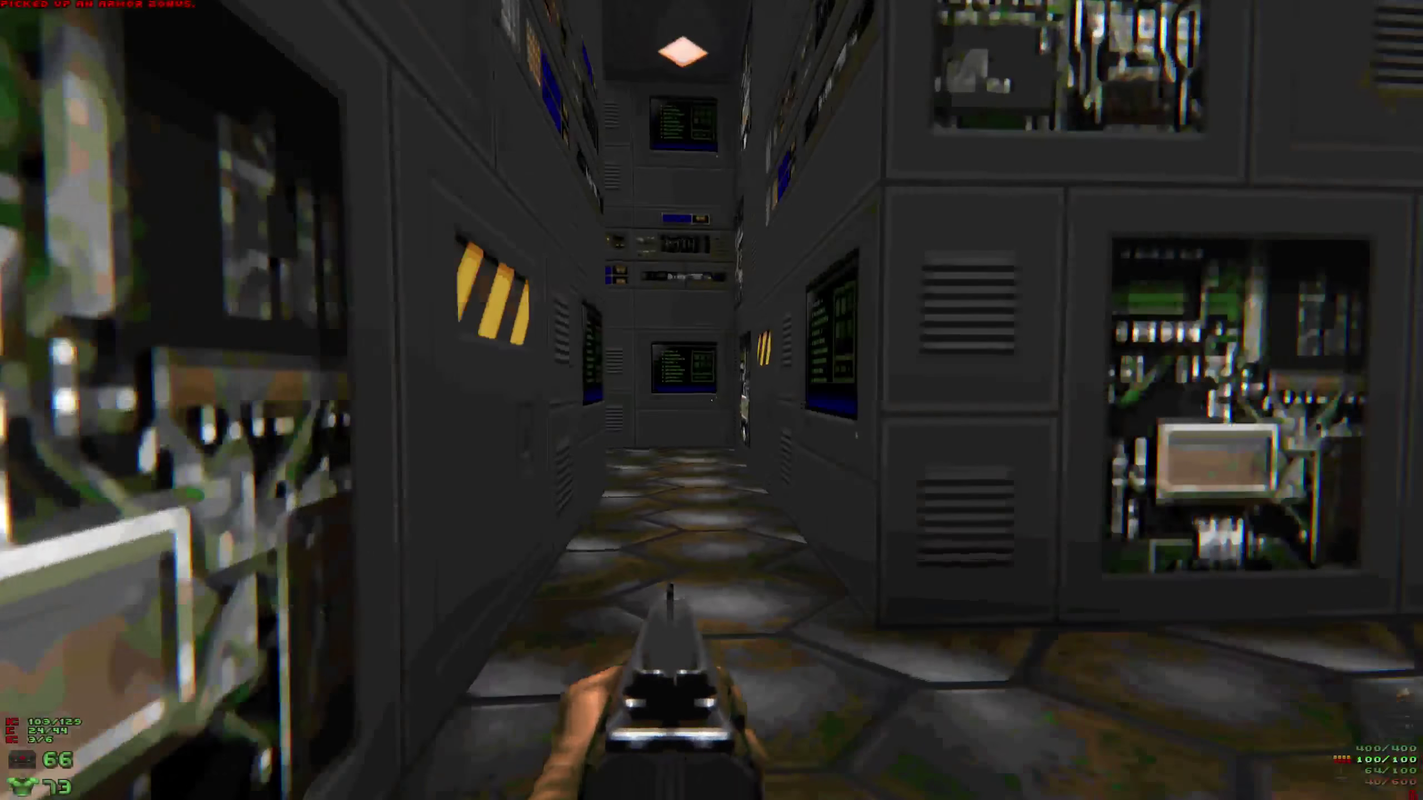
key(w)
key(w)
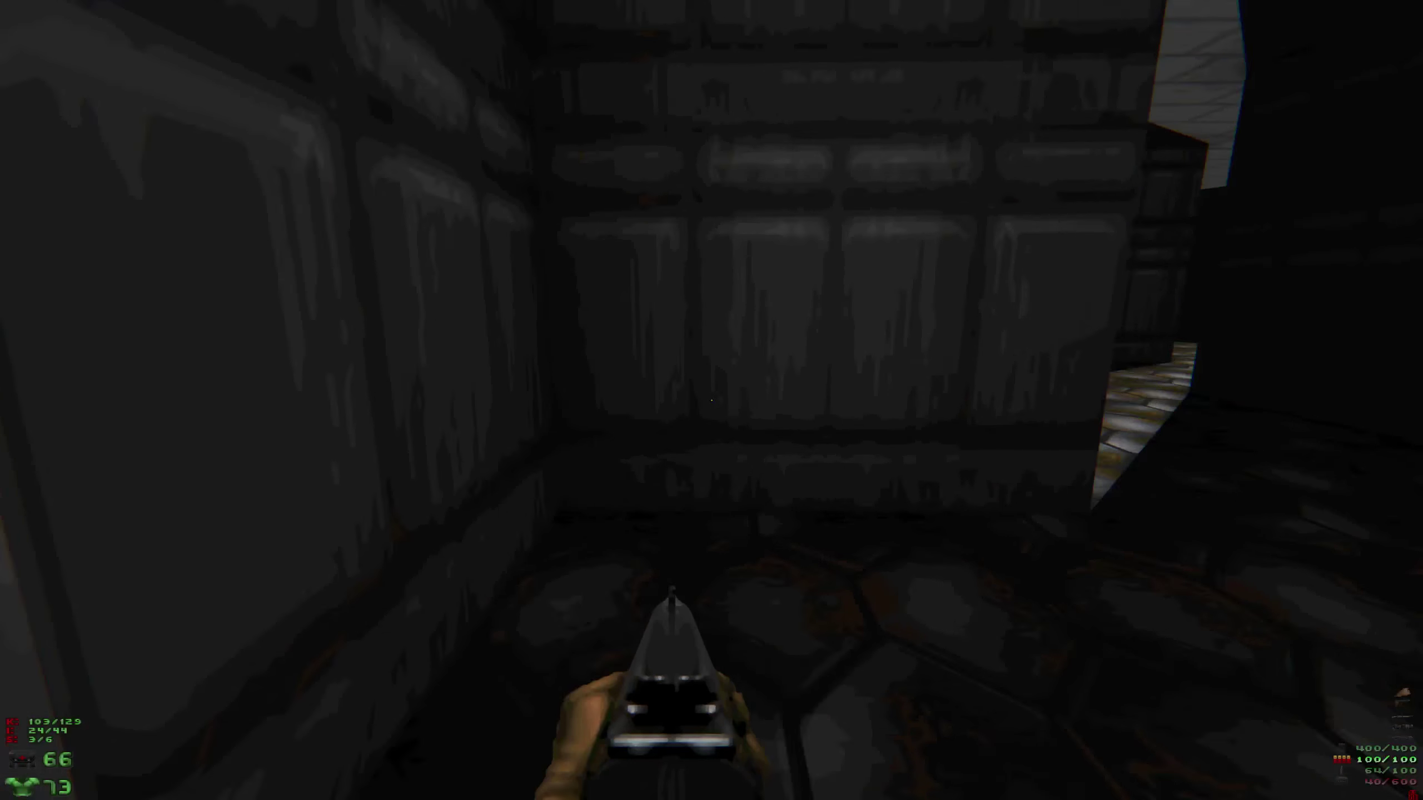
key(w)
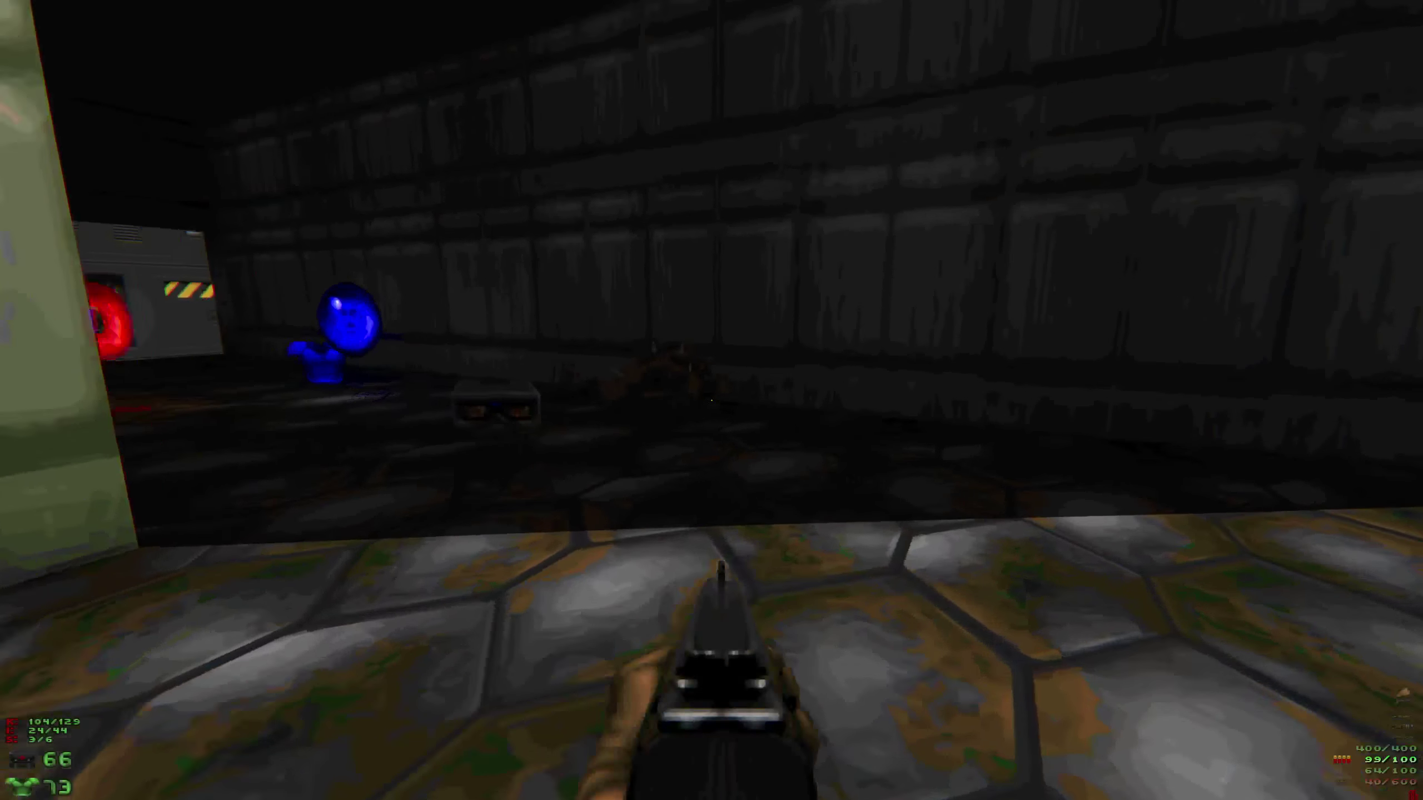
key(w)
key(w)
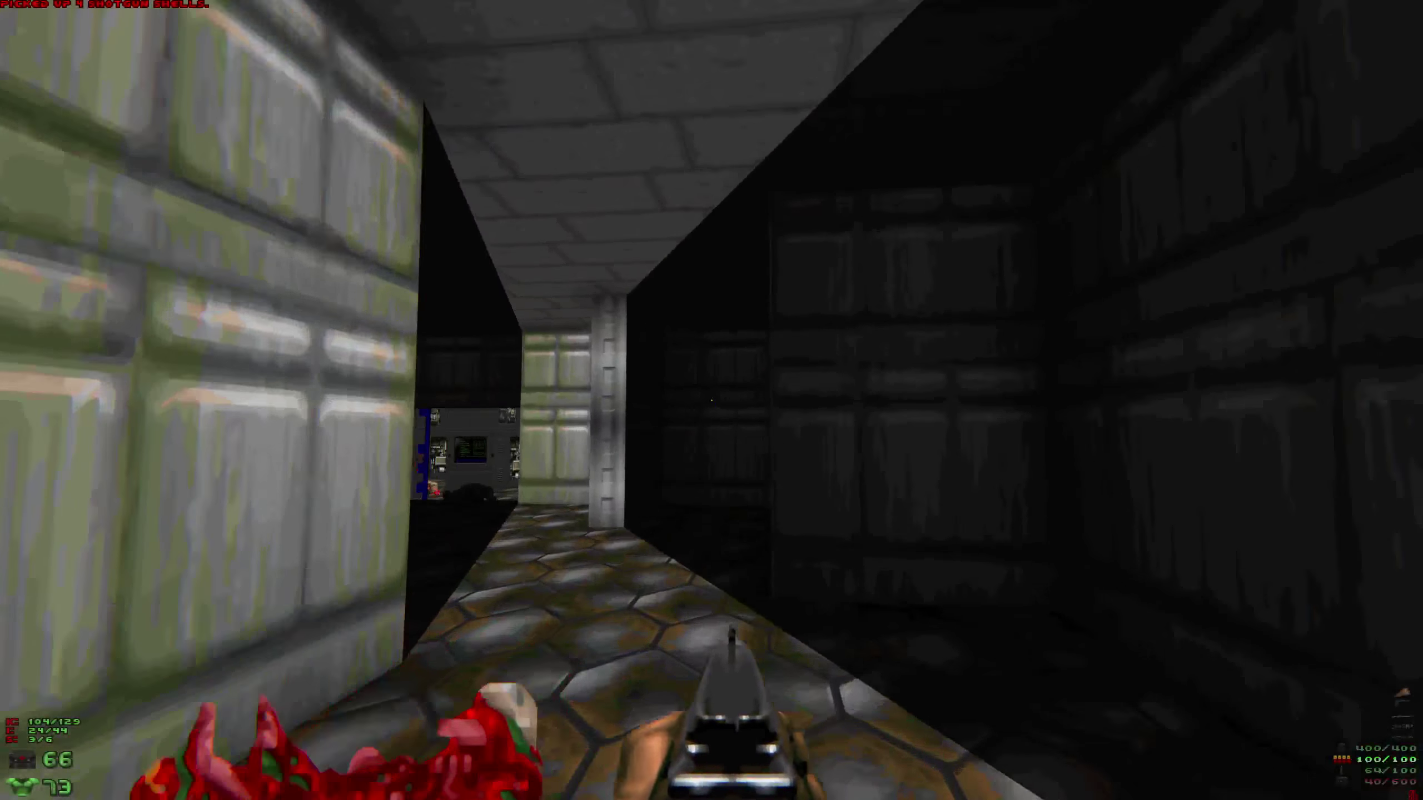
key(w)
key(w)
key(w)
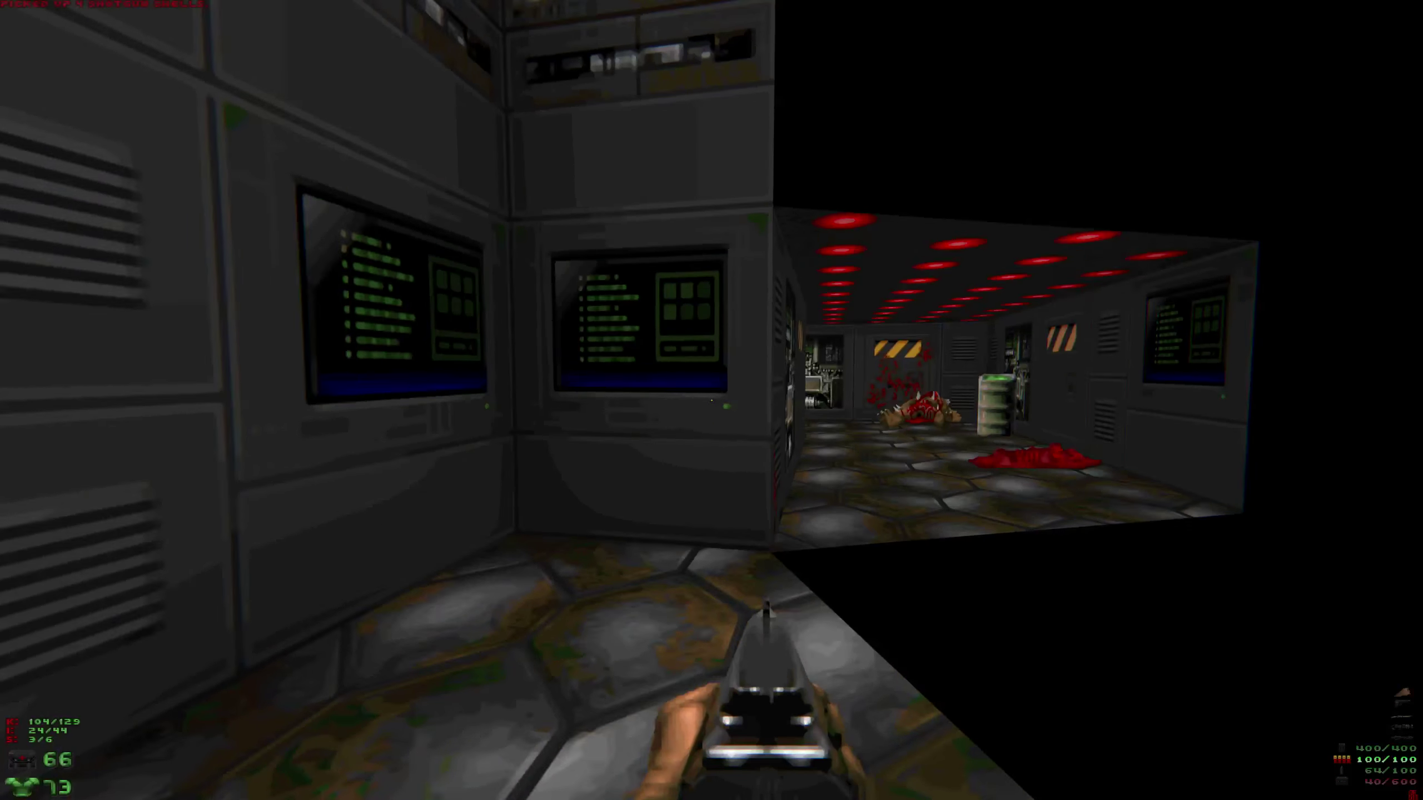
Take the medikit in the red-lit corridor and kill the cacodemon with the pistol.
key(Tab)
key(2)
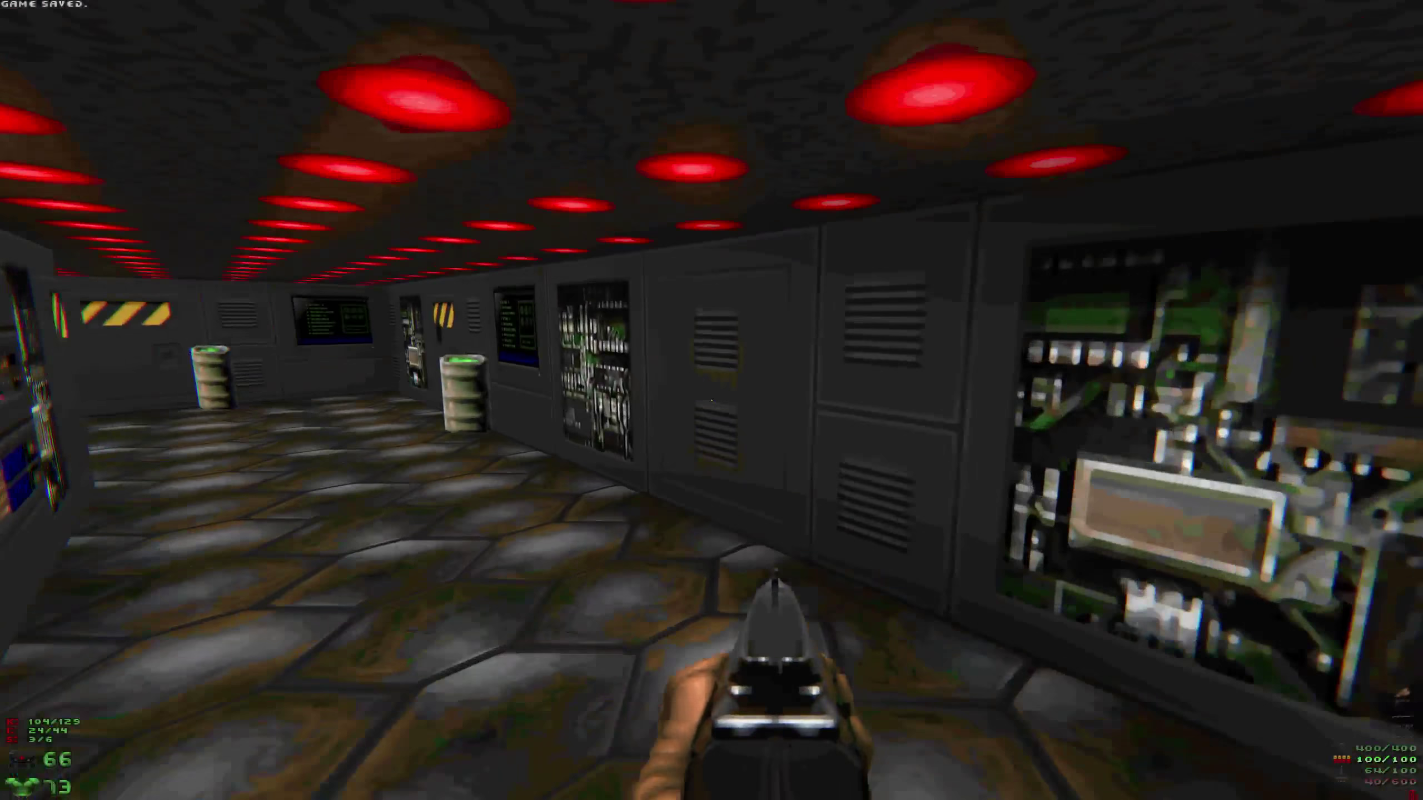
key(w)
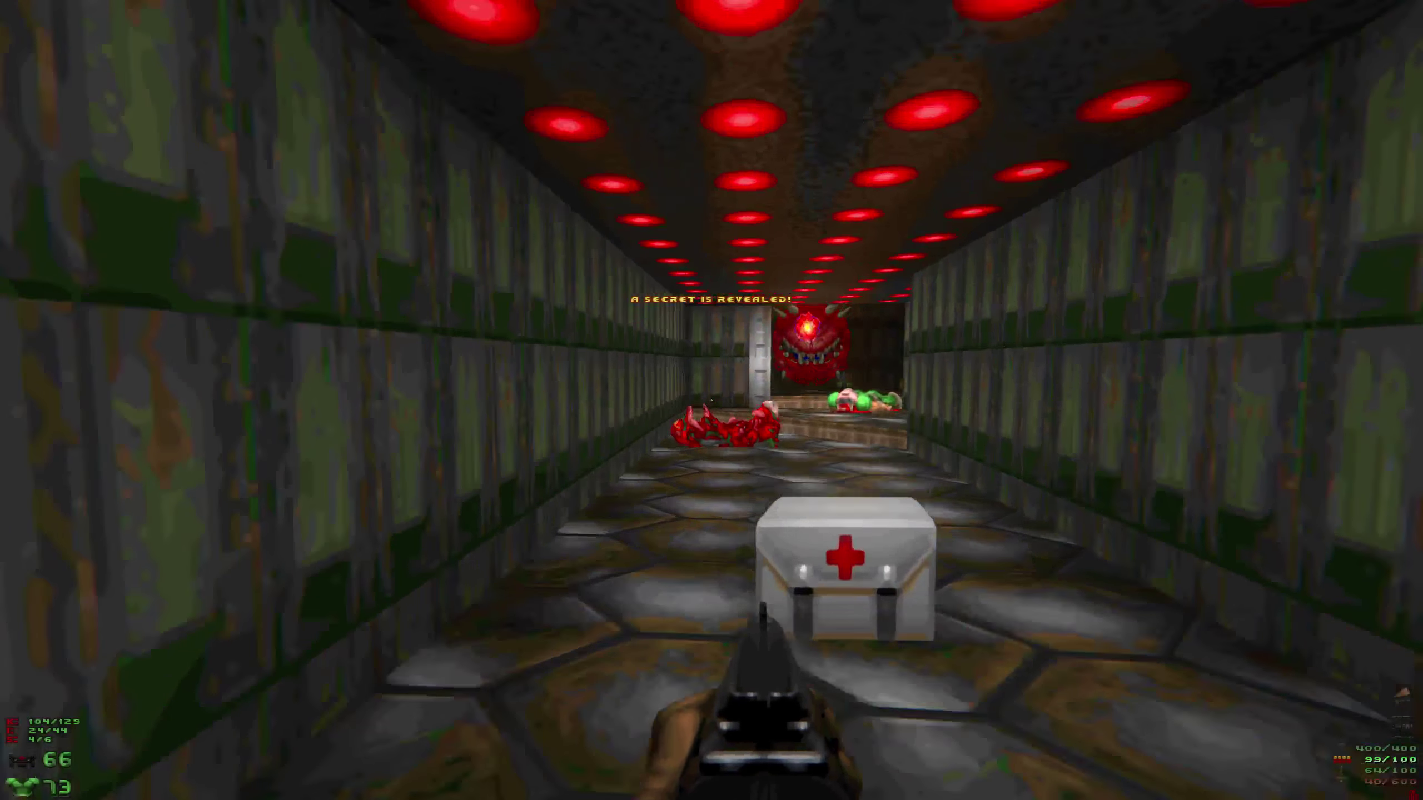
key(w)
key(w)
key(w)
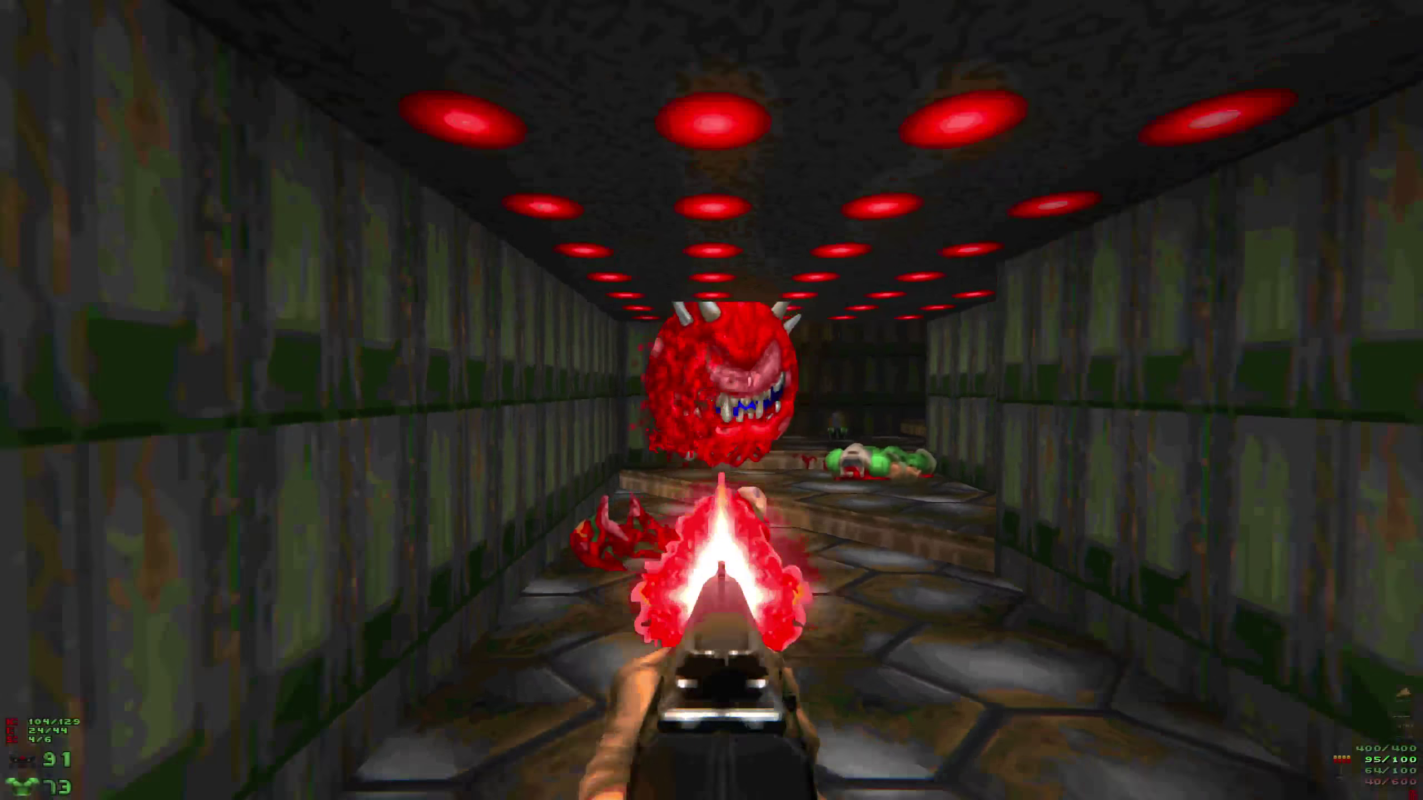
key(ctrl)
key(w)
key(ctrl)
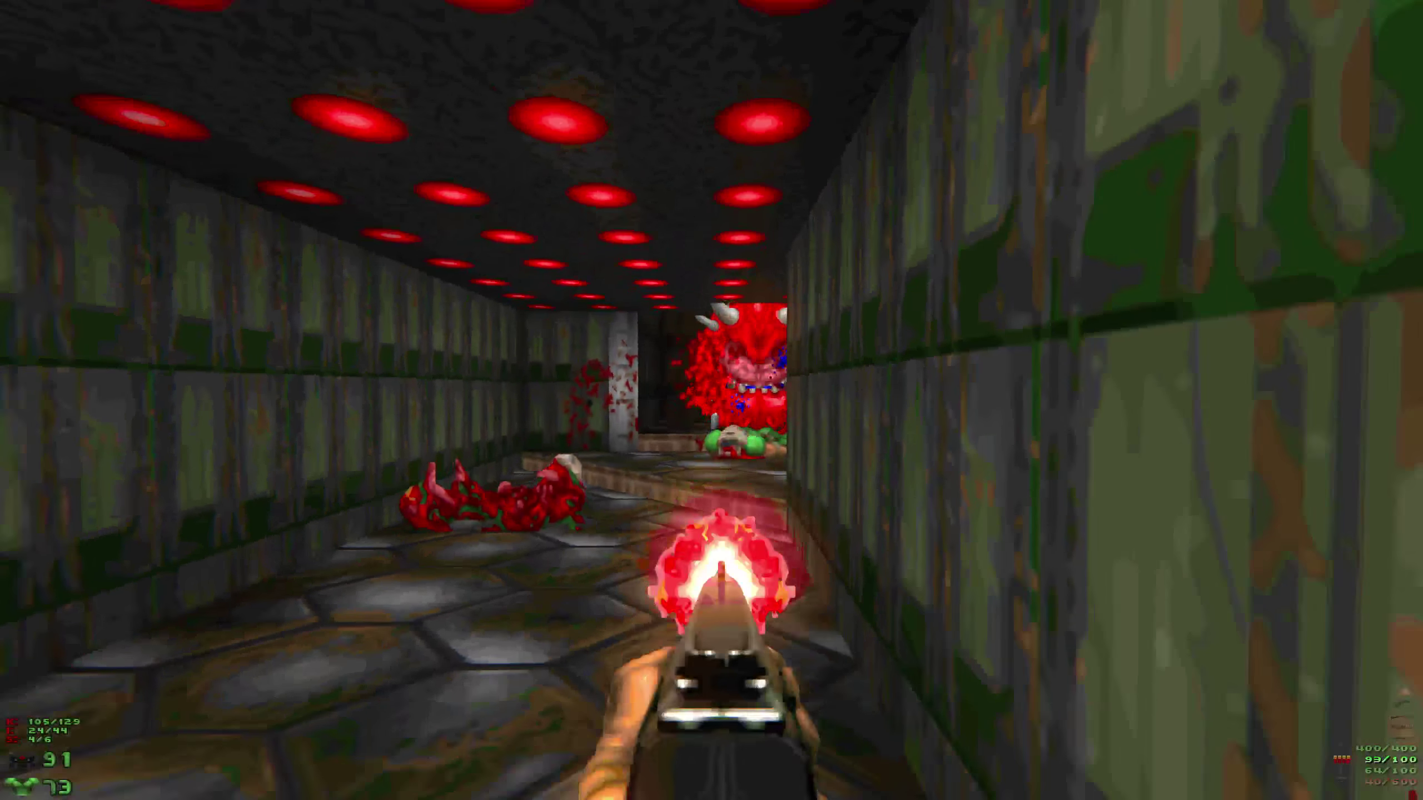
Dodge the cacodemon in the dark room and shoot the imps down the corridor.
key(w)
key(w)
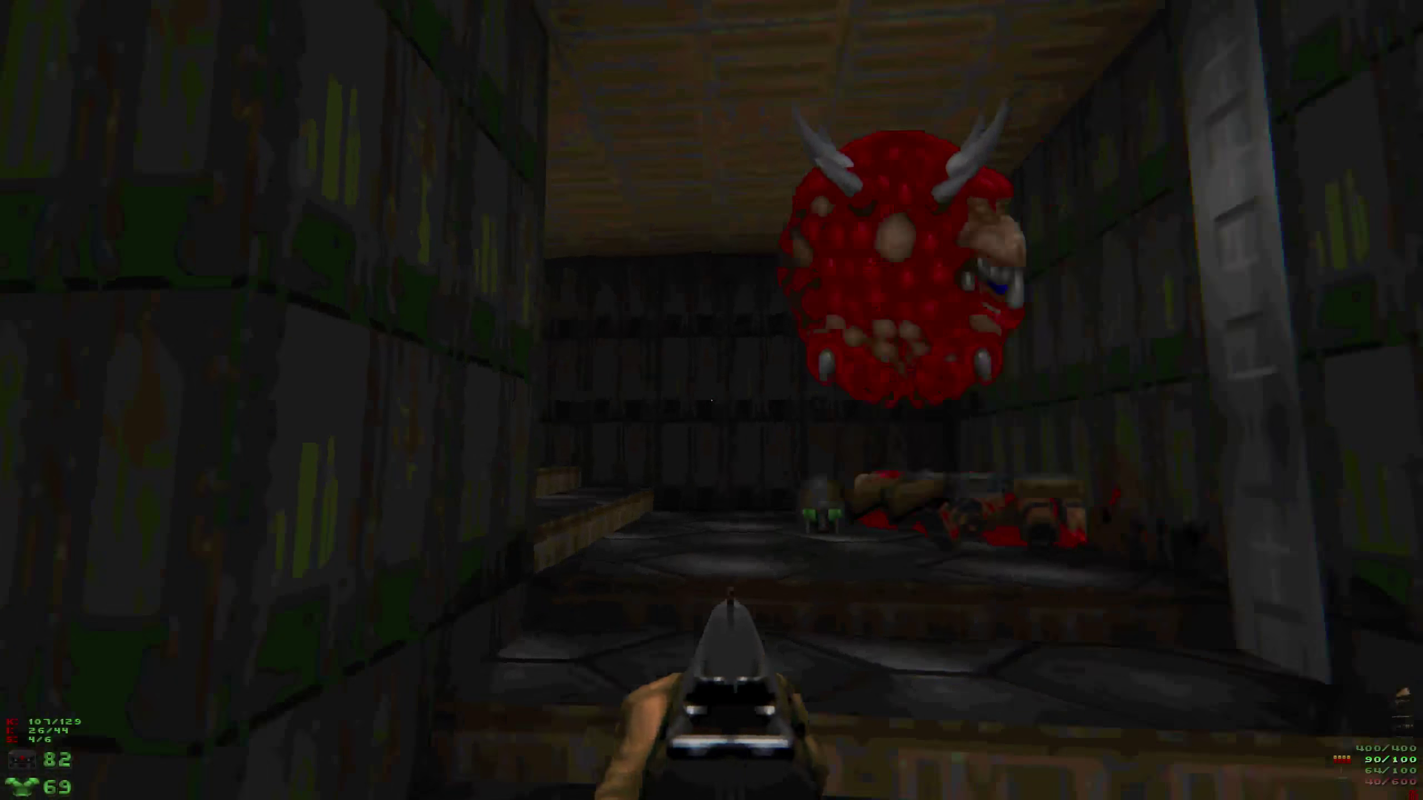
key(a)
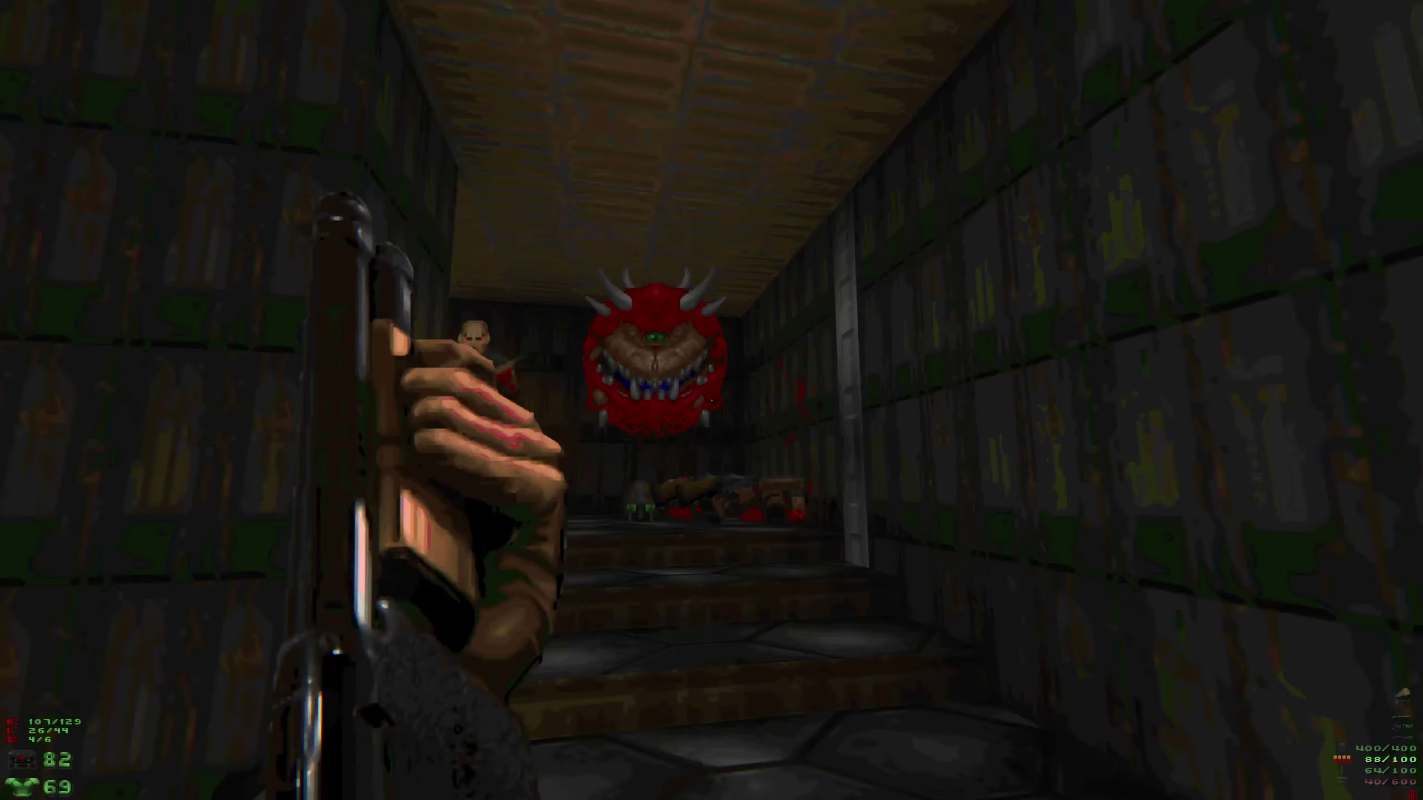
key(s)
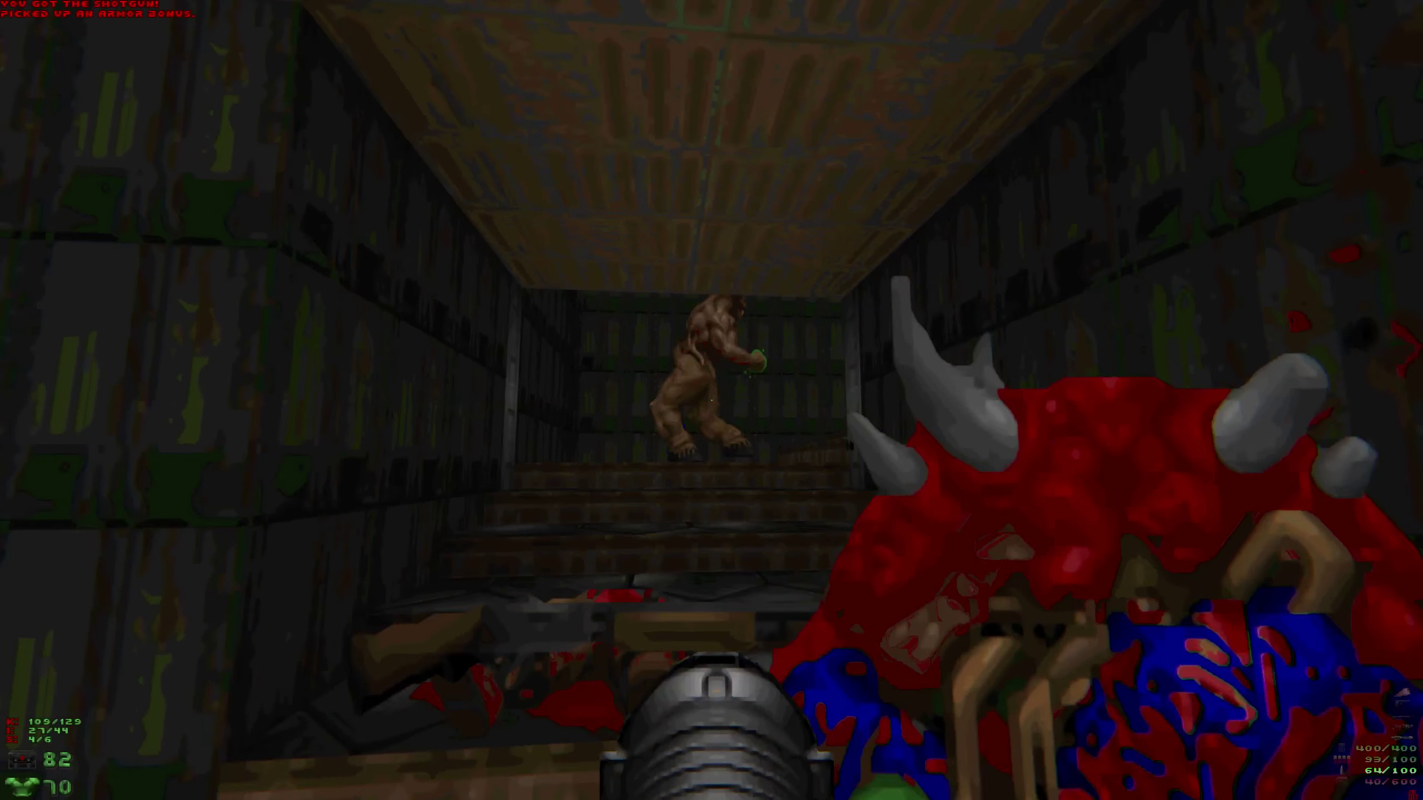
click(711, 400)
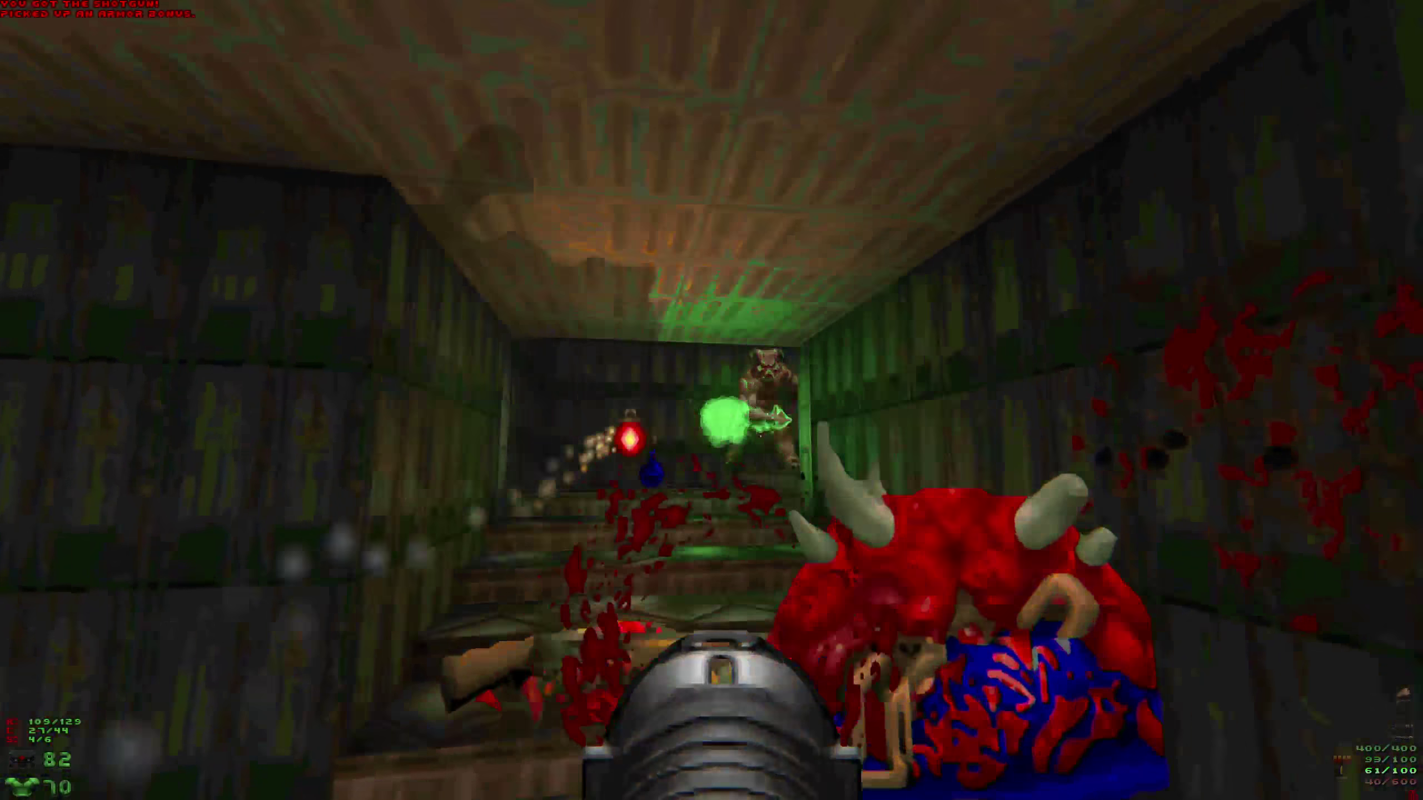
key(d)
click(712, 400)
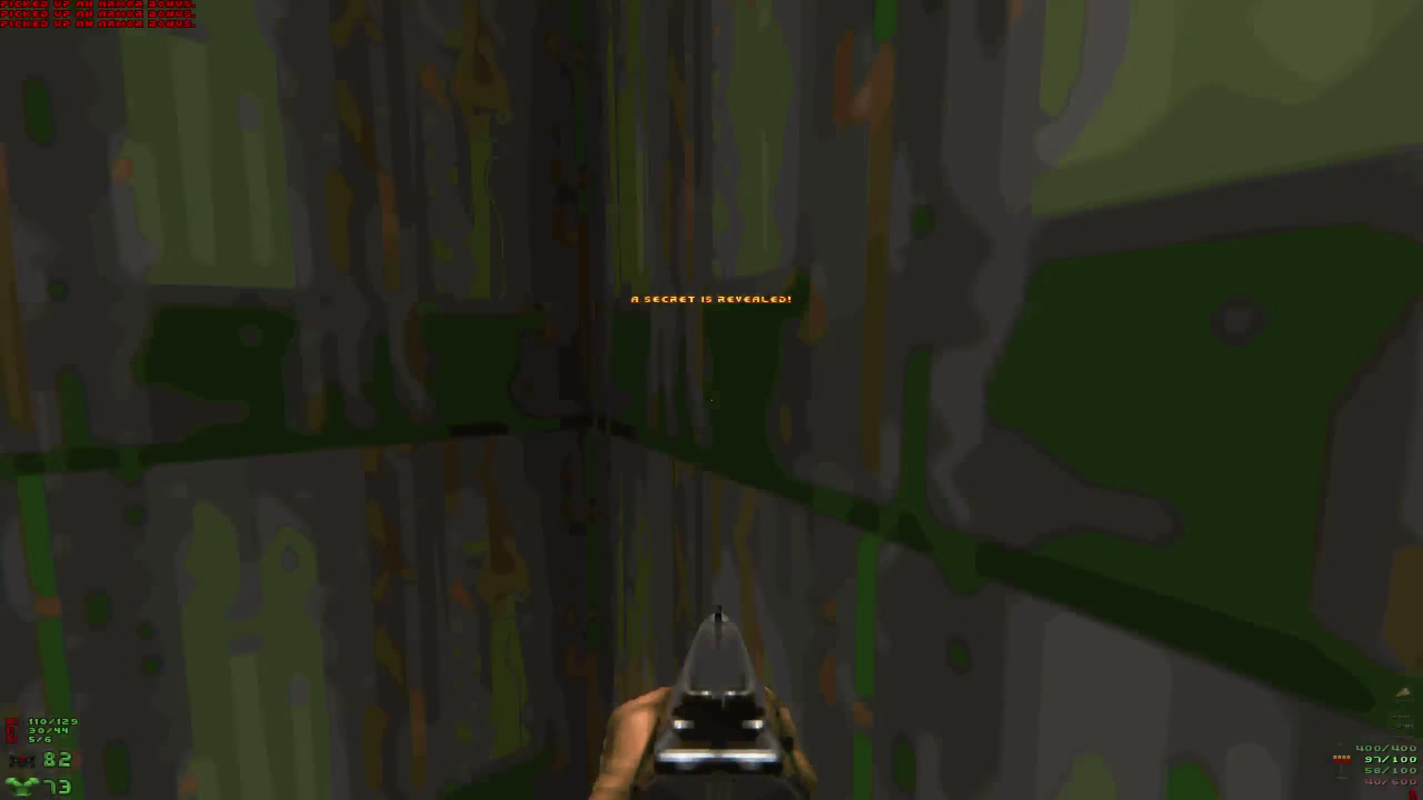
Collect the health bonuses in the pillared rooms and pick up the chainsaw.
key(w)
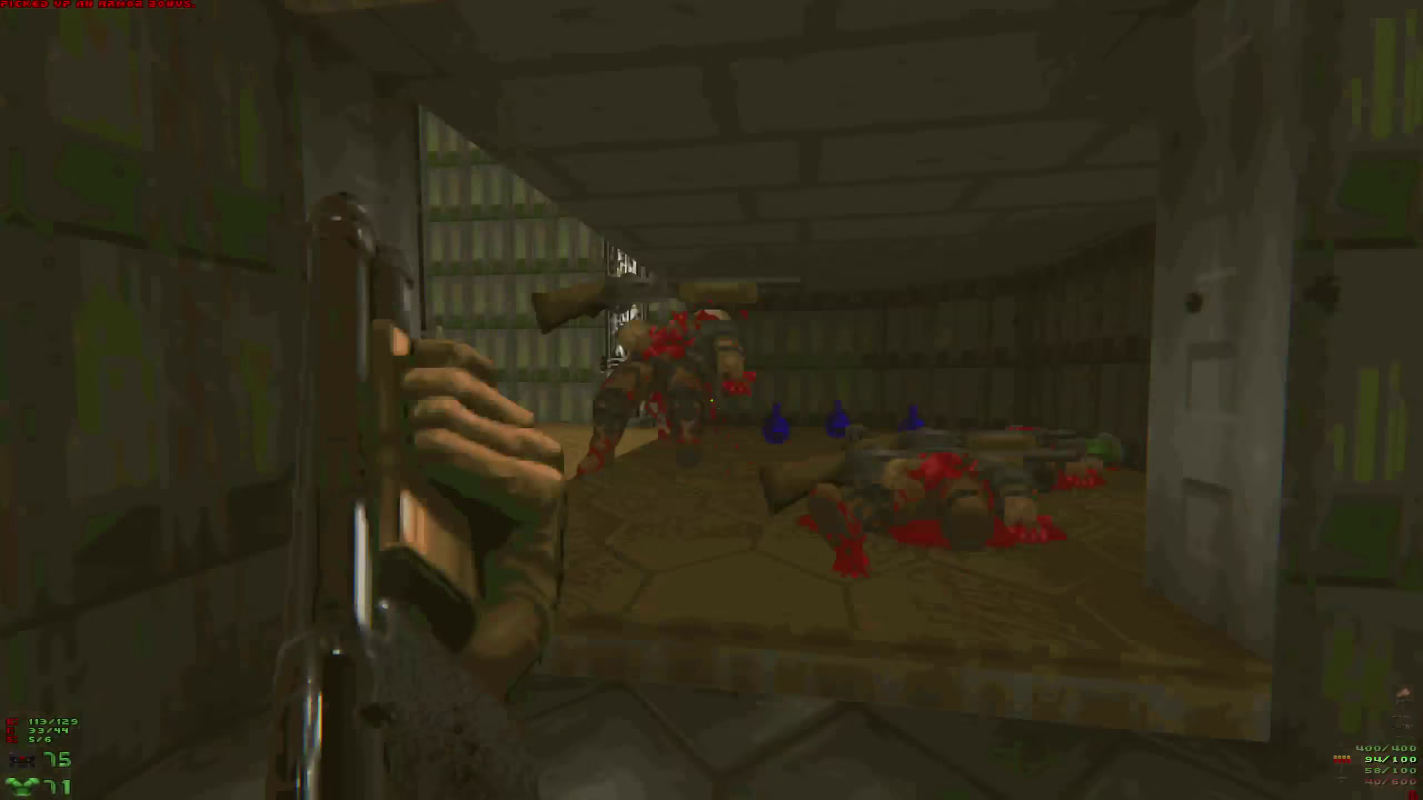
key(w)
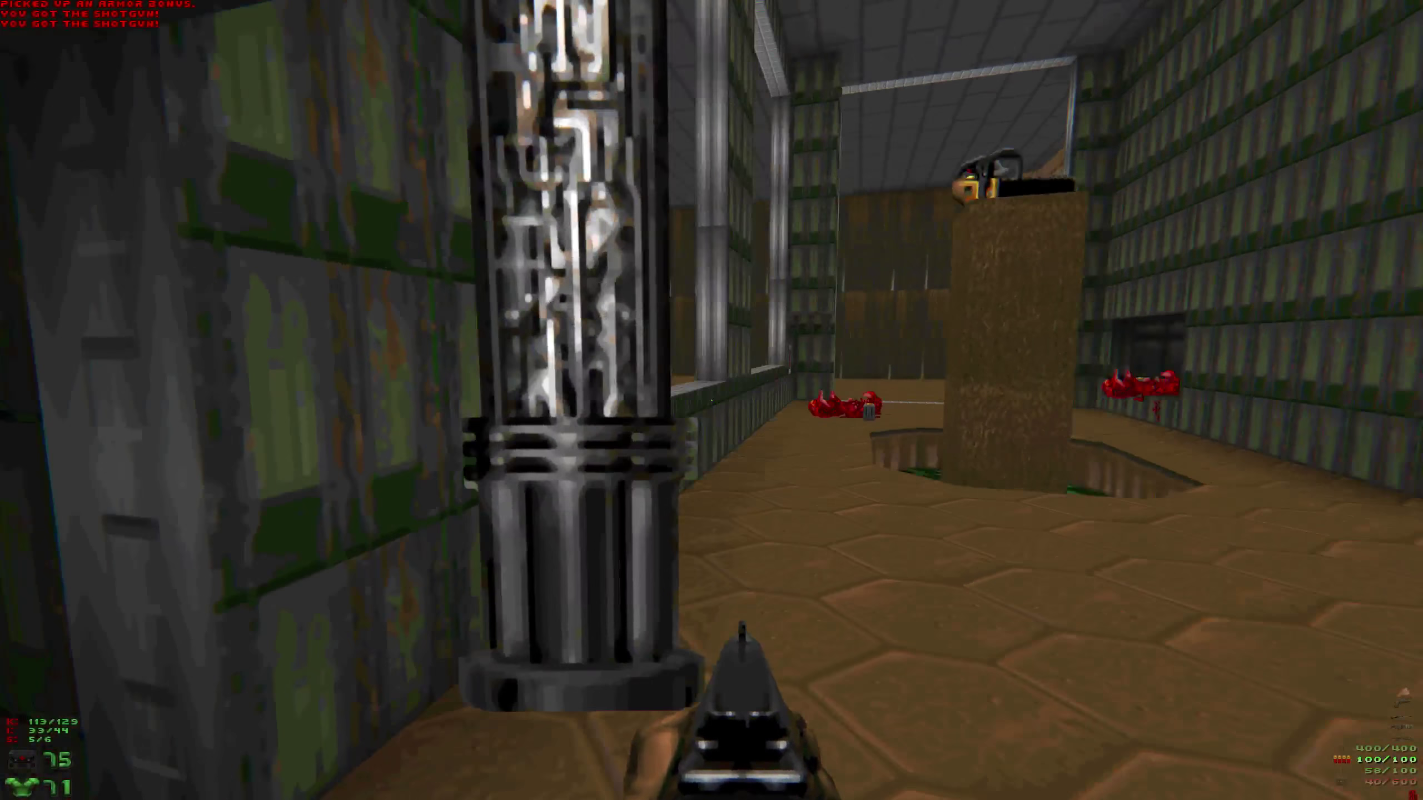
key(s)
key(w)
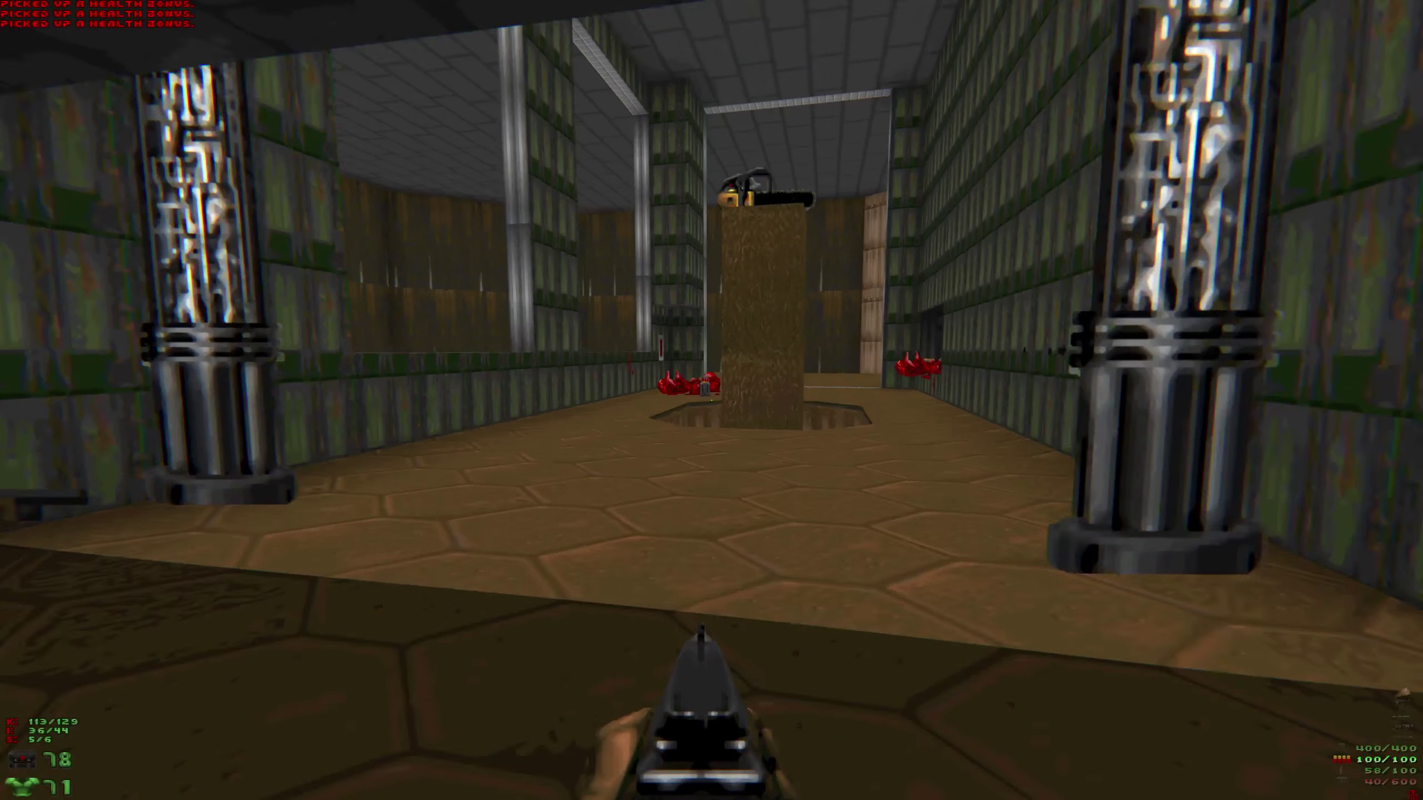
key(w)
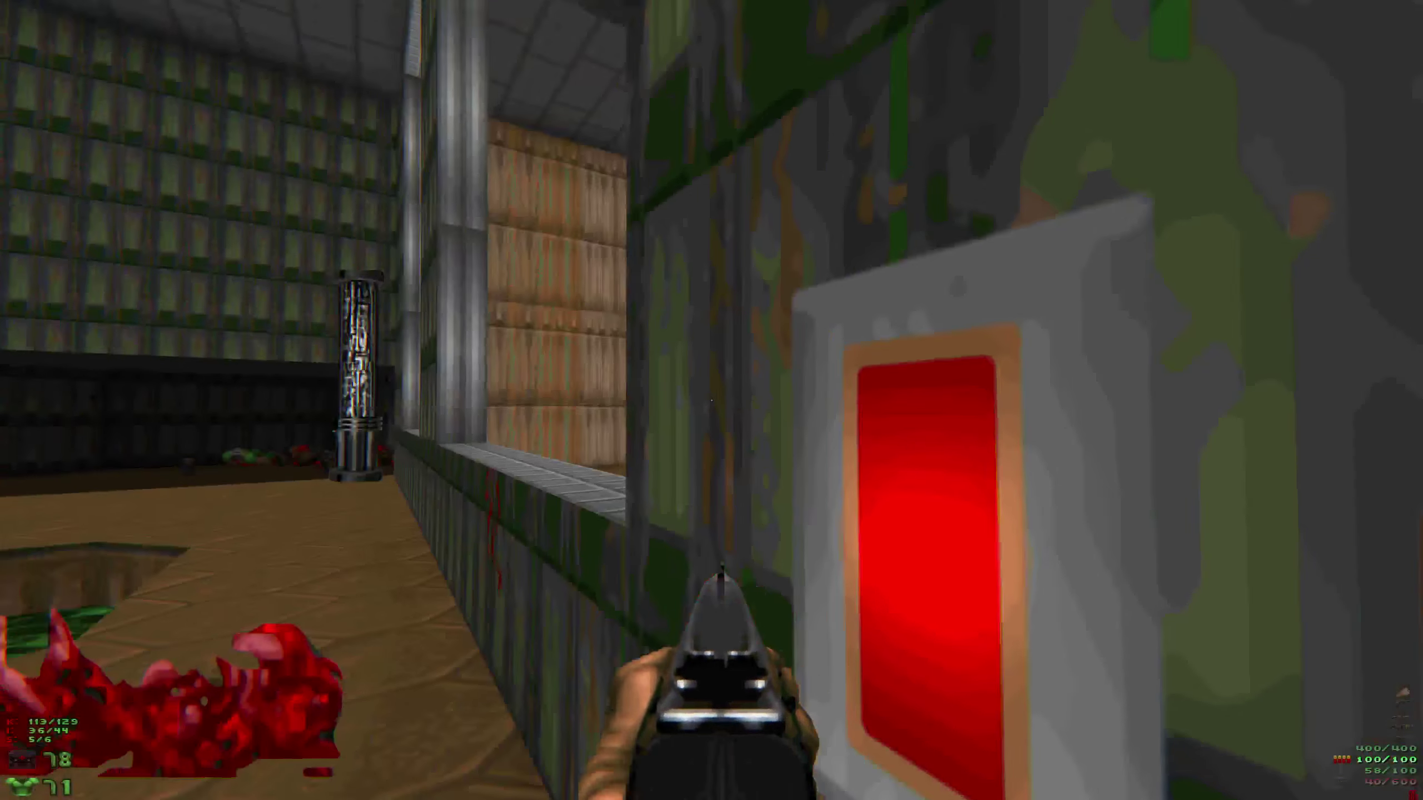
key(w)
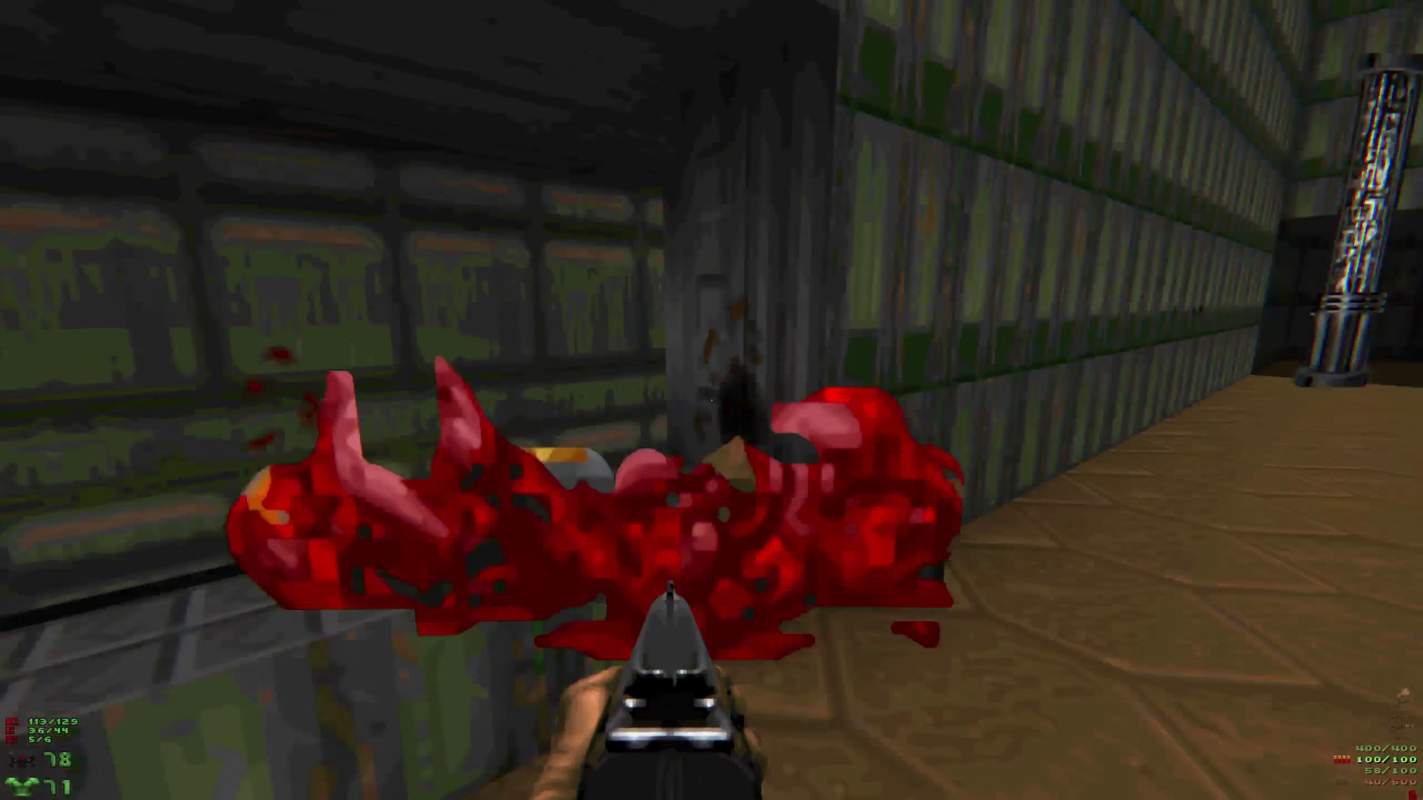
key(w)
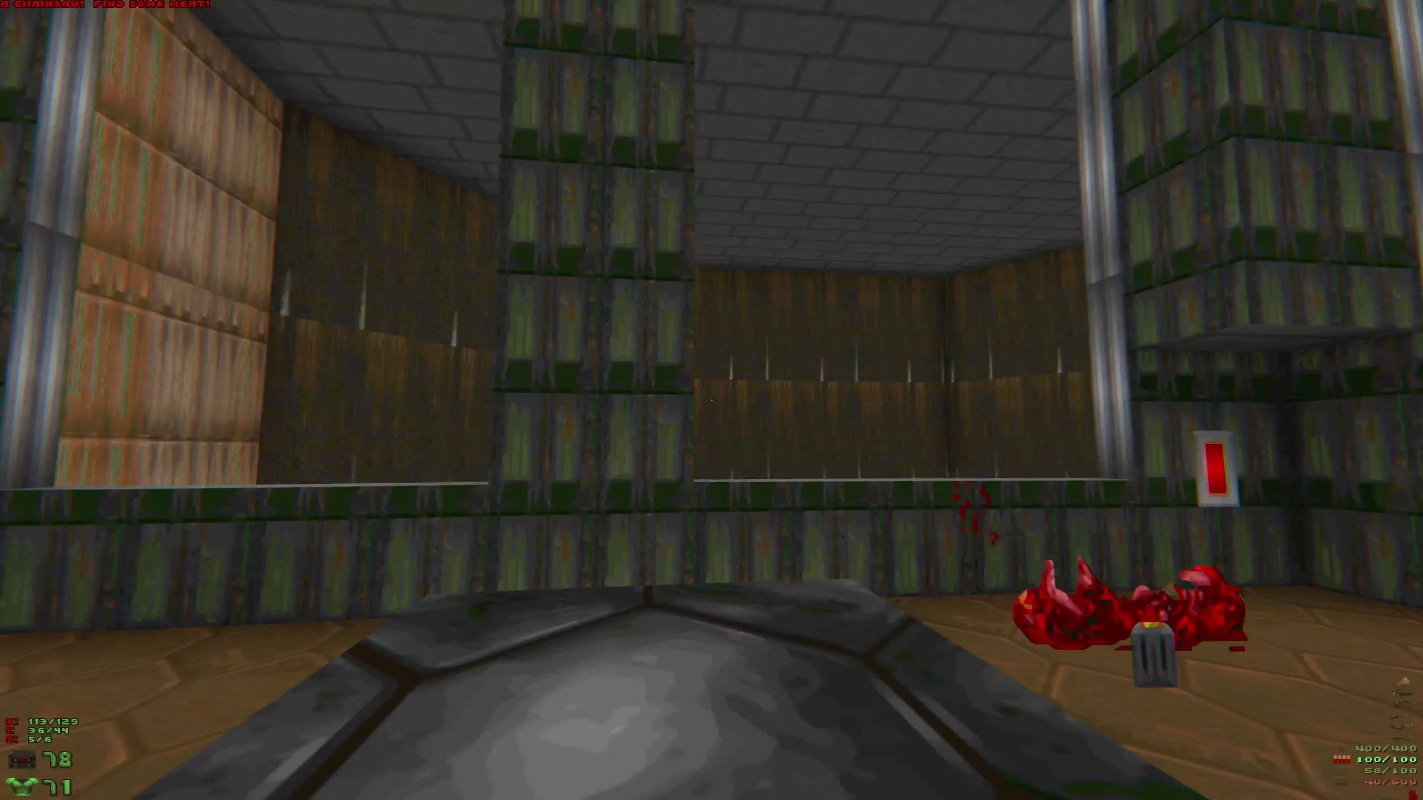
Switch back to weapon 3 and walk between the pillars into the dark room.
key(w)
key(3)
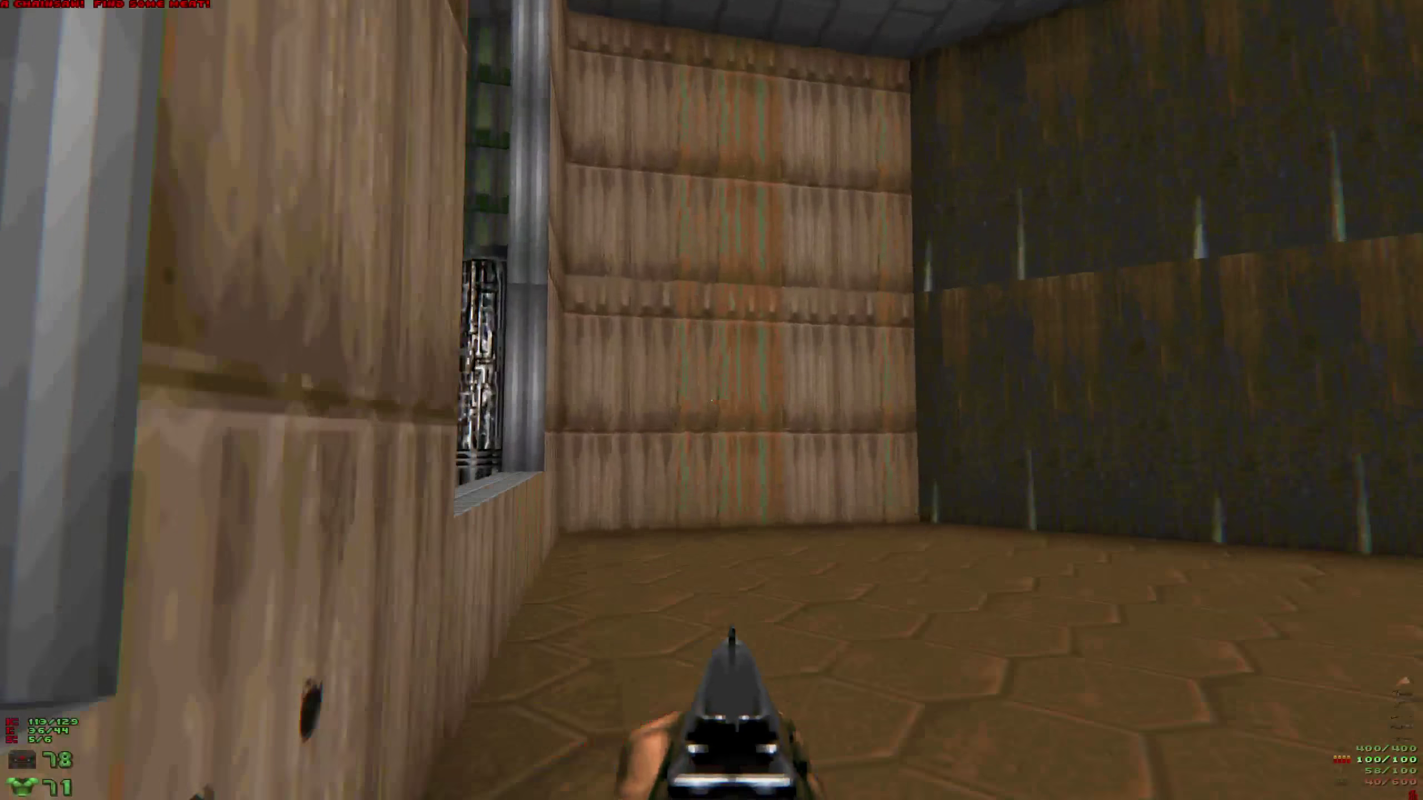
key(w)
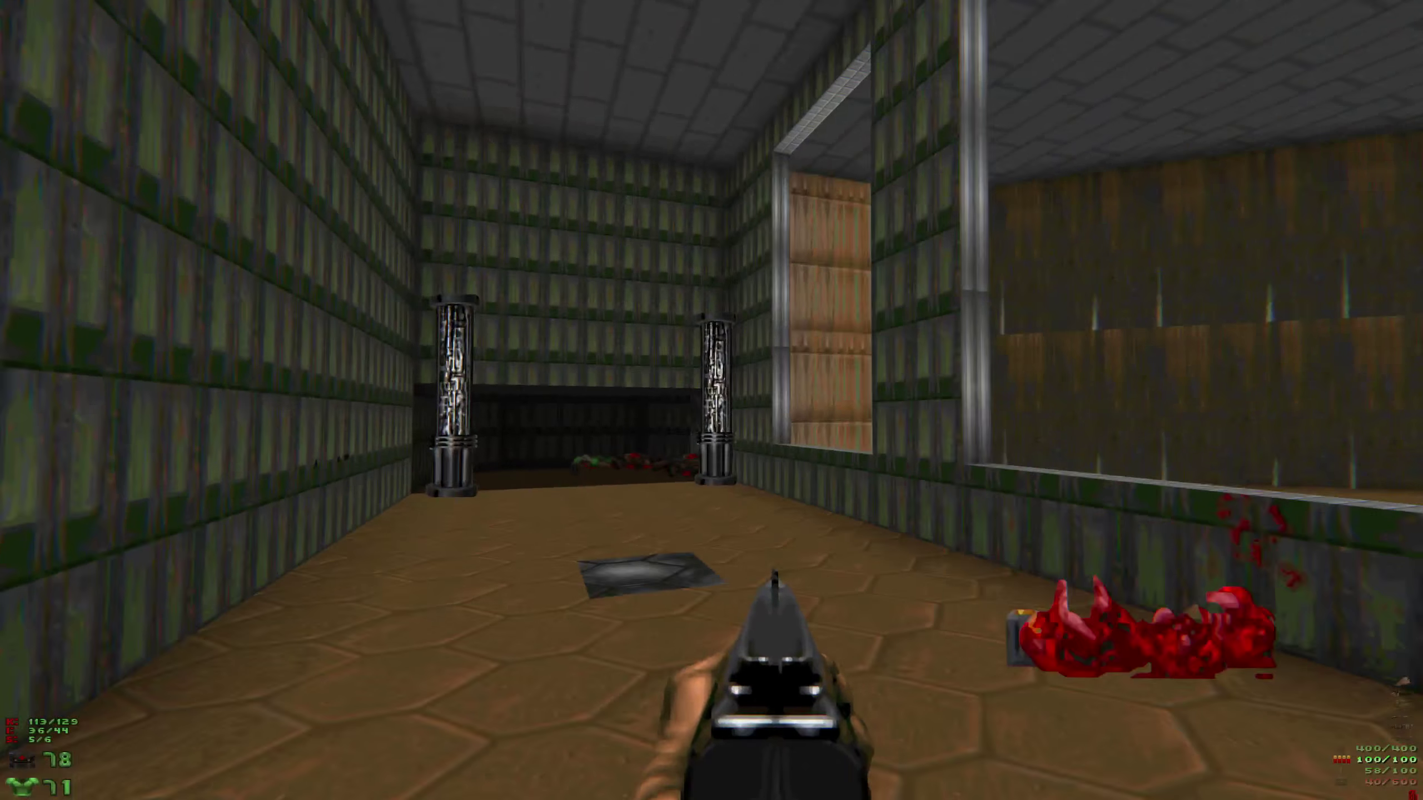
key(w)
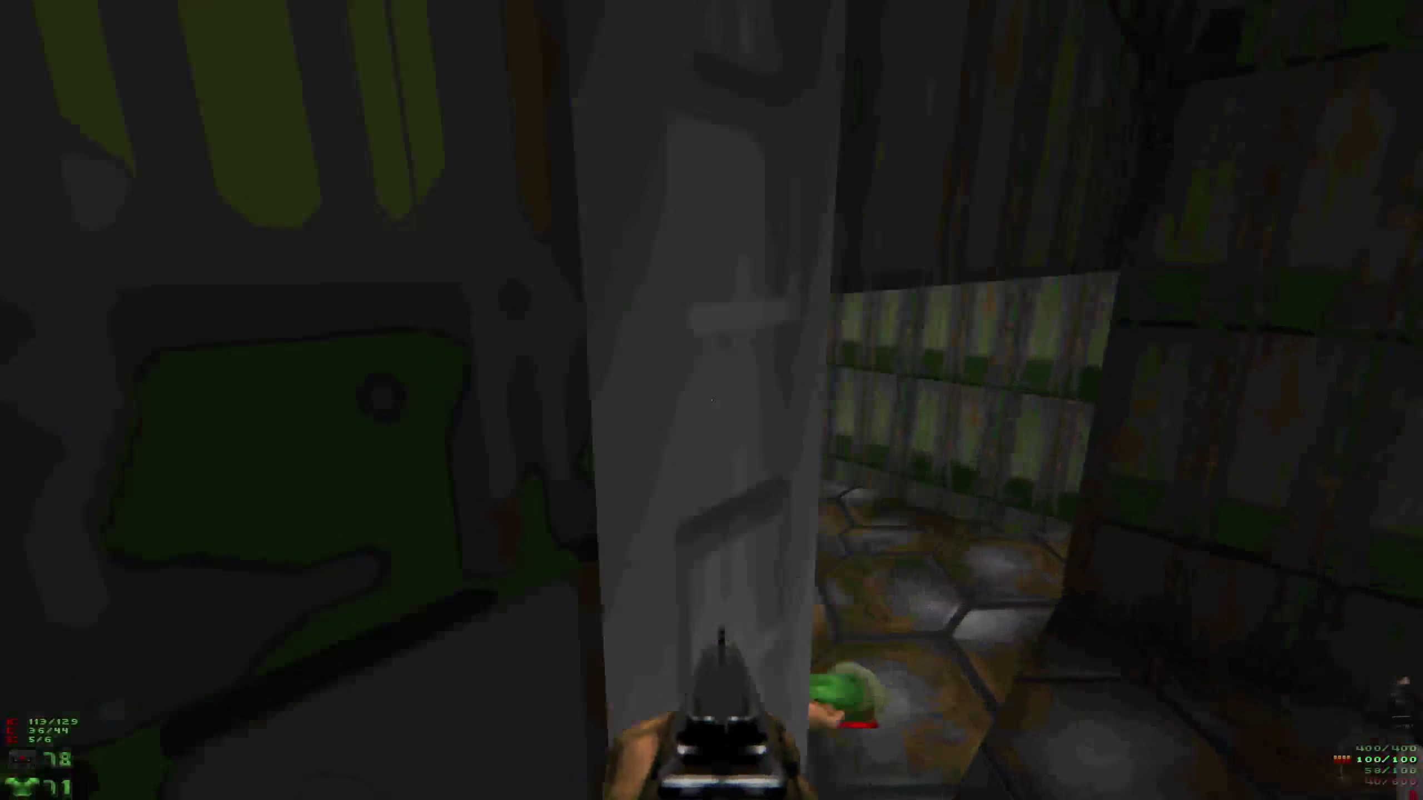
Hide the automap and grab the light amplification visor in the green corpse room.
key(w)
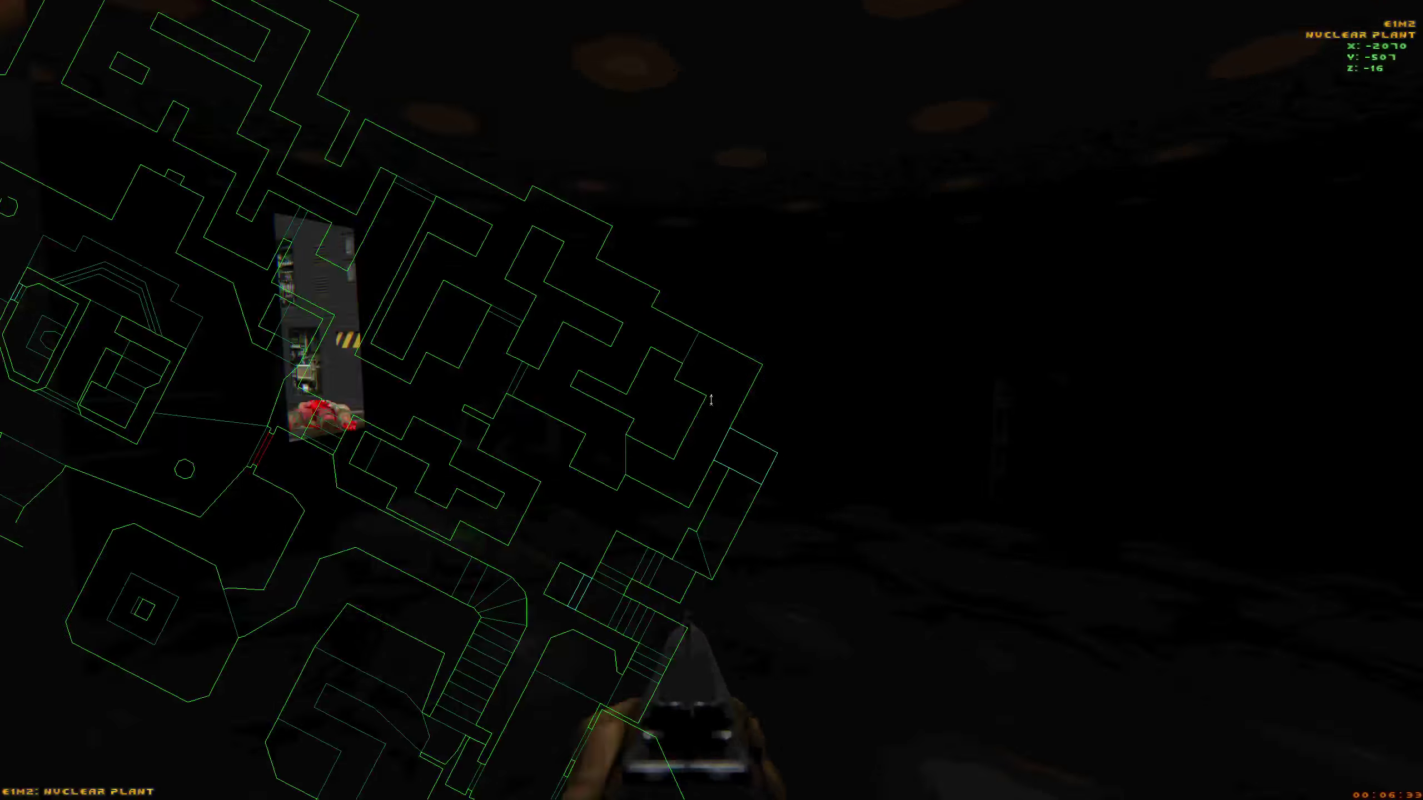
key(w)
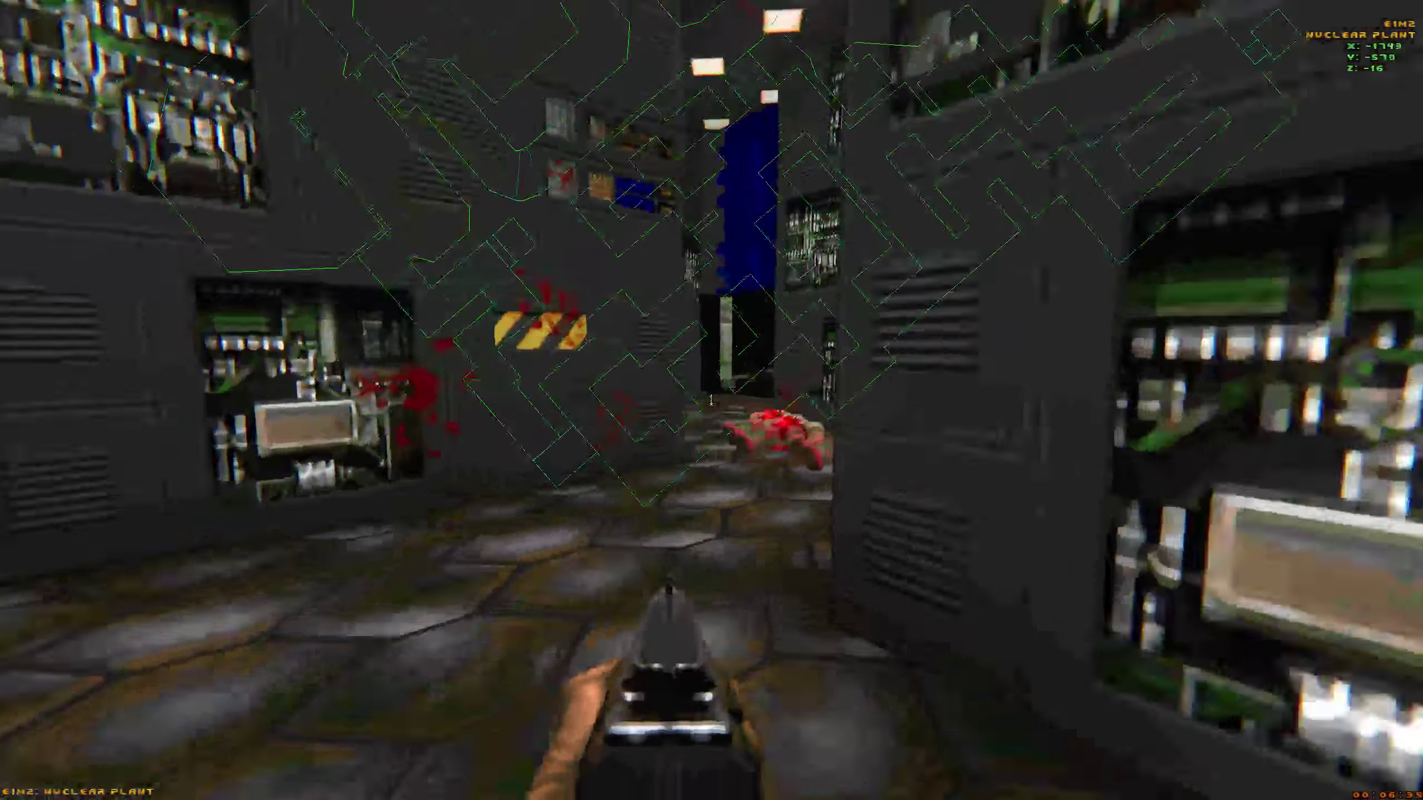
key(w)
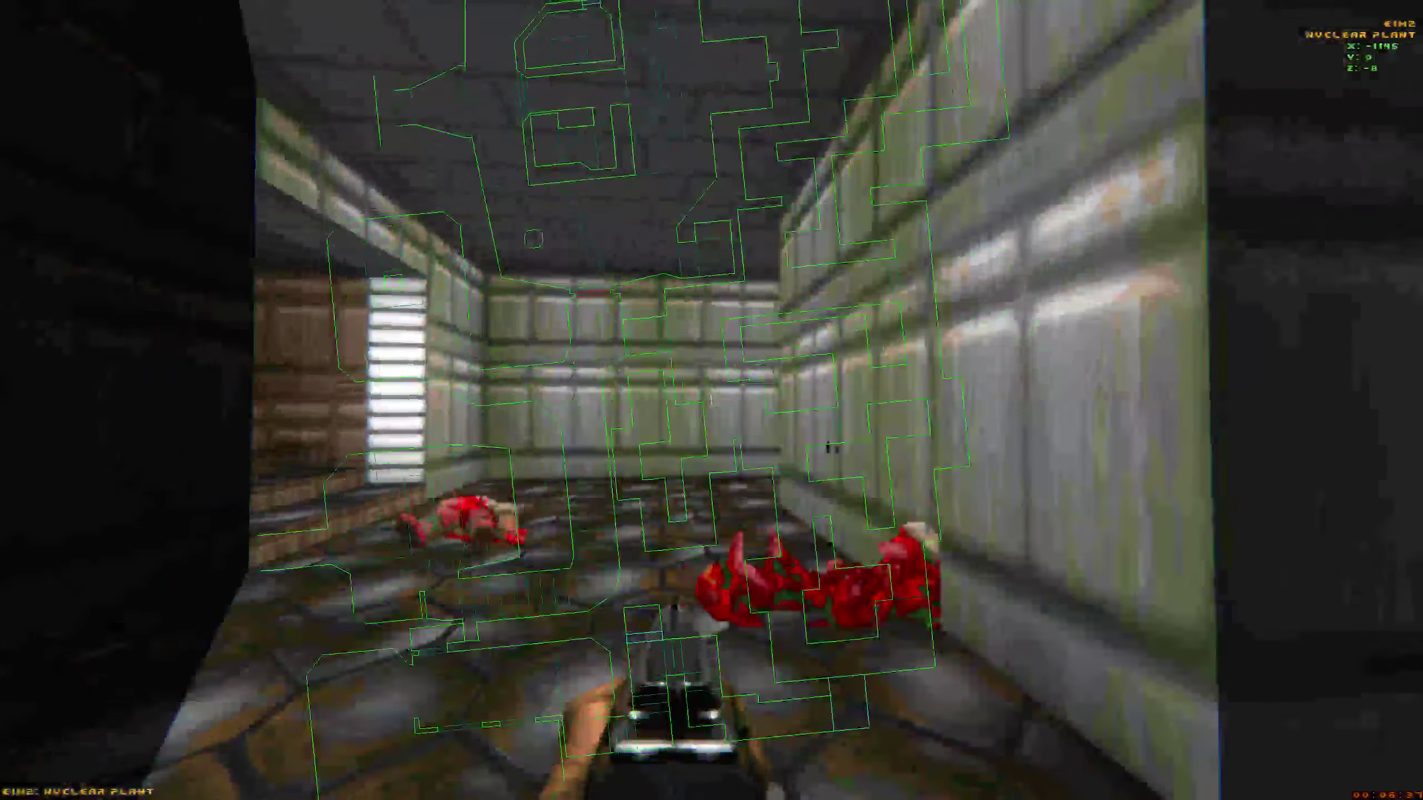
key(Tab)
key(w)
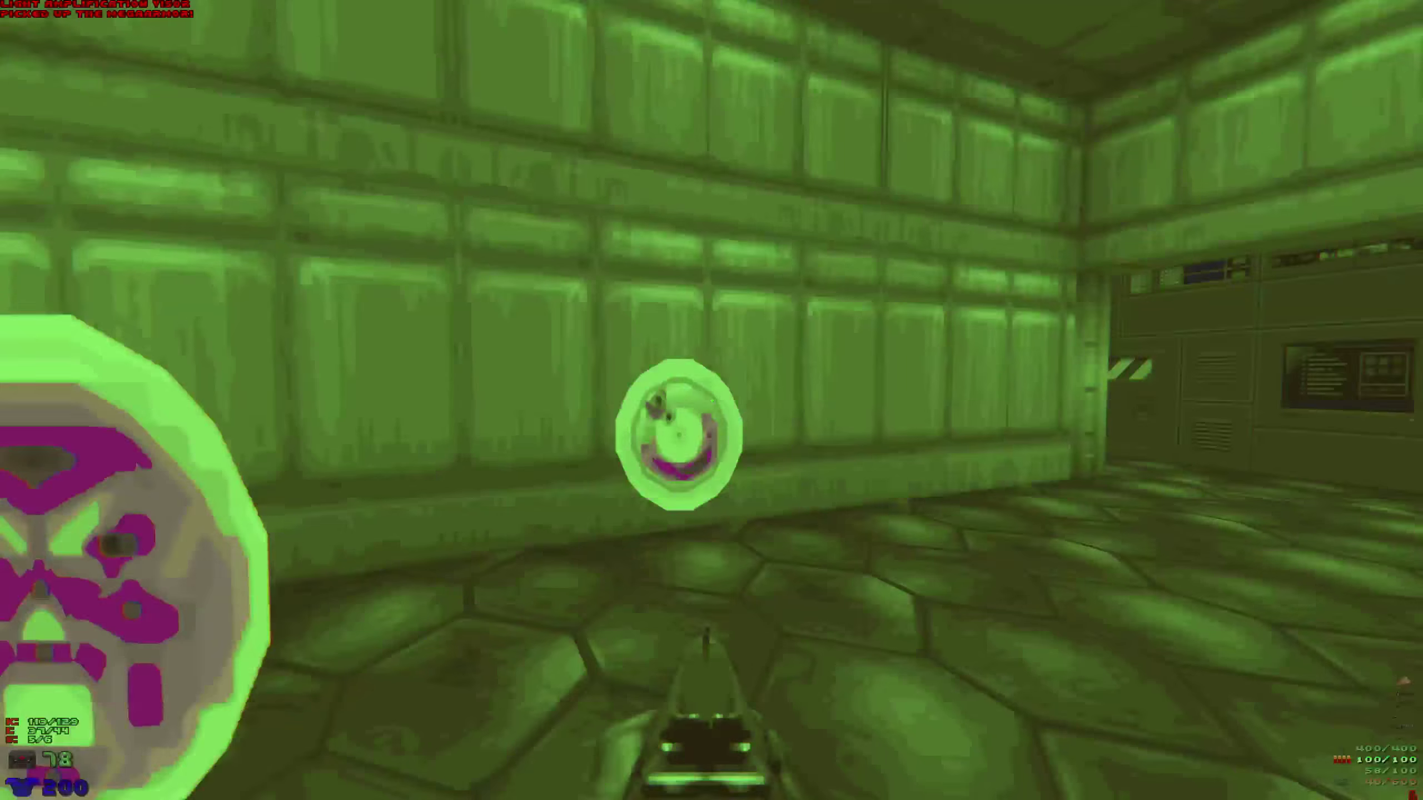
key(w)
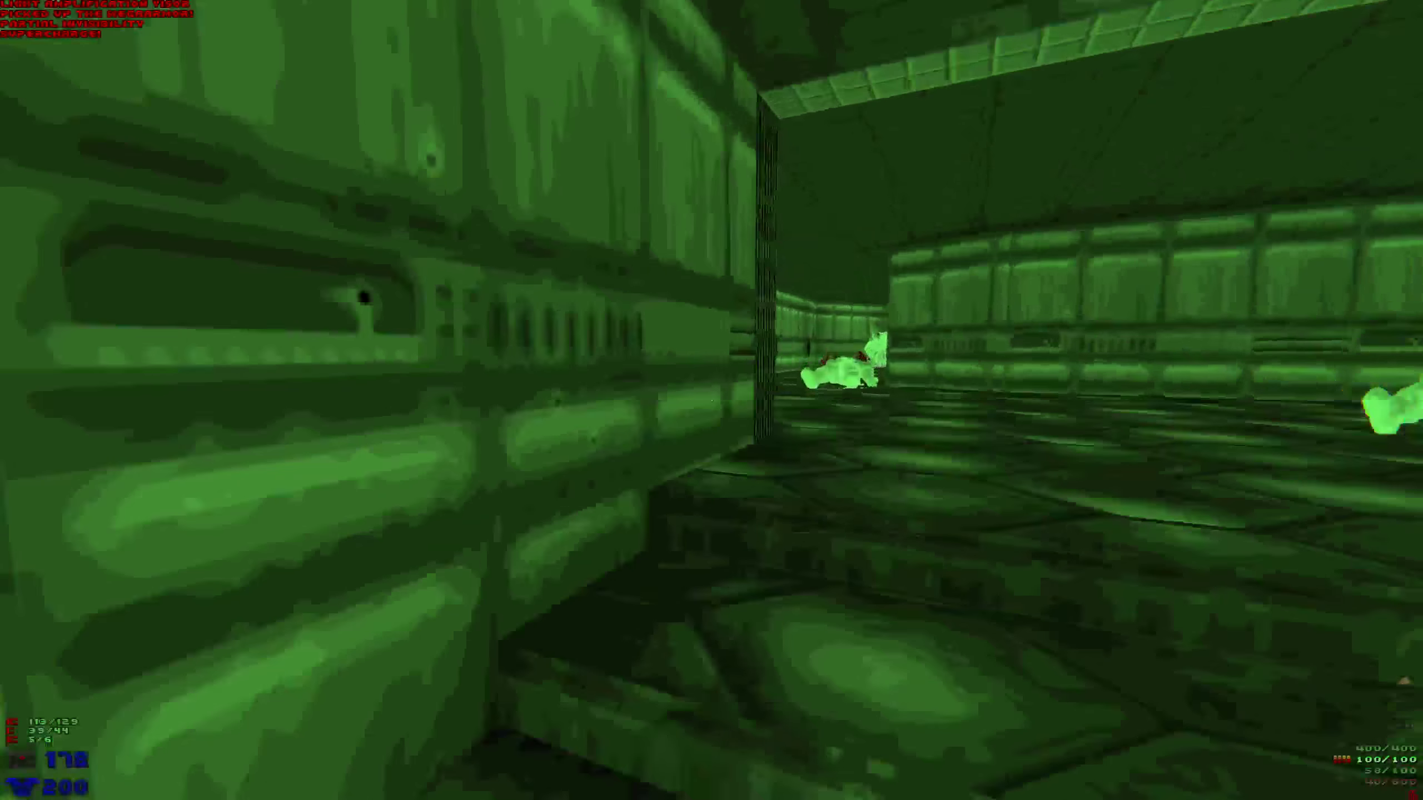
key(w)
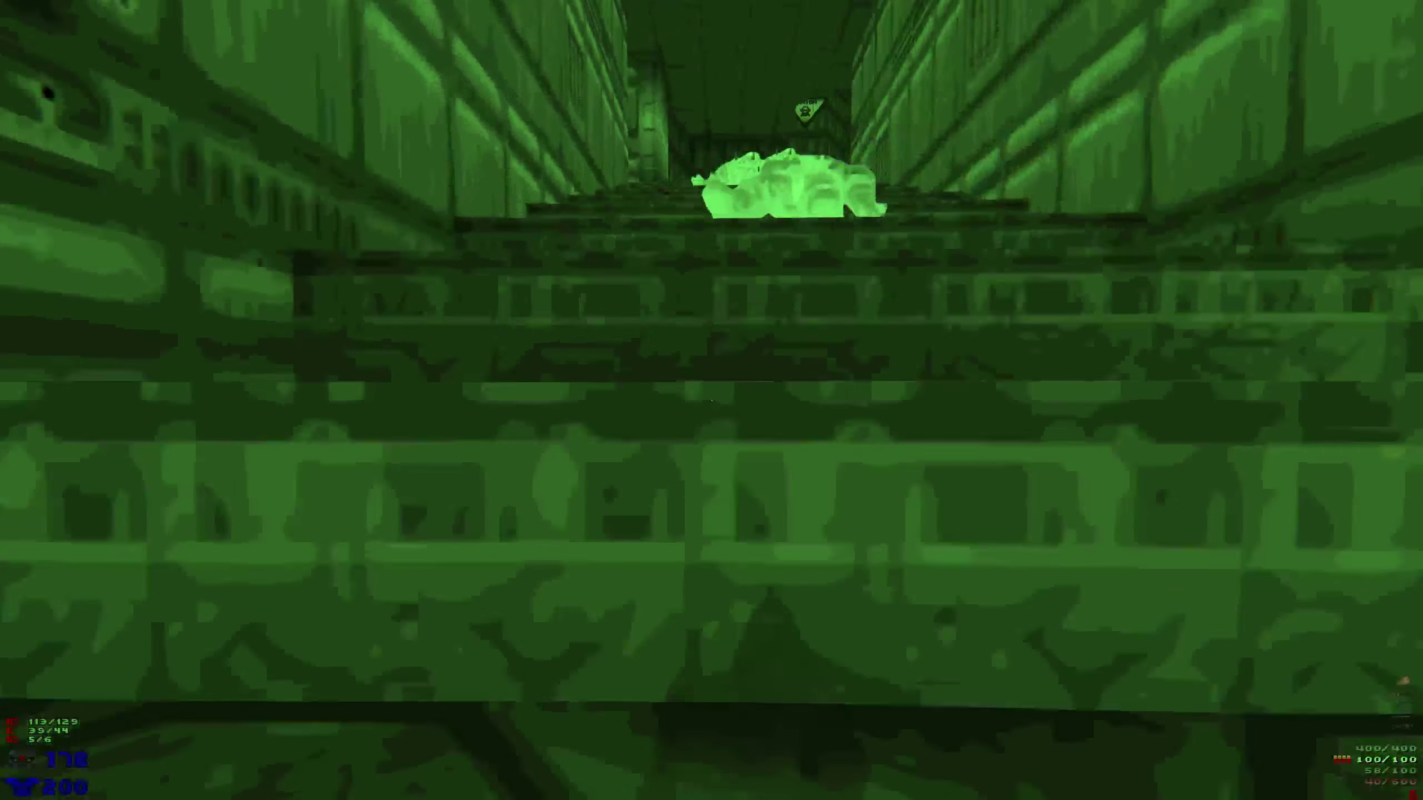
Climb the stairs and corridors, picking up bonuses, to open the medkit room door.
key(w)
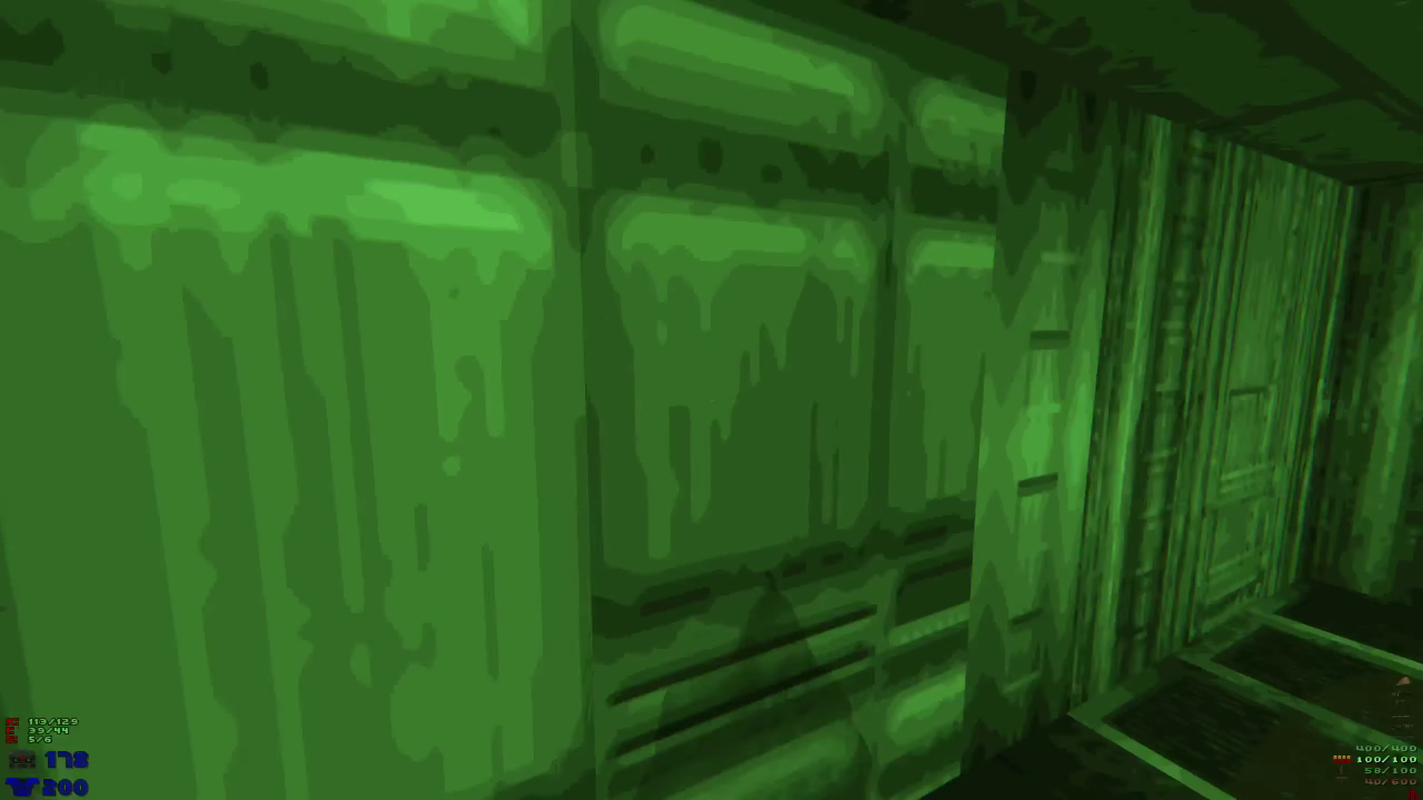
key(w)
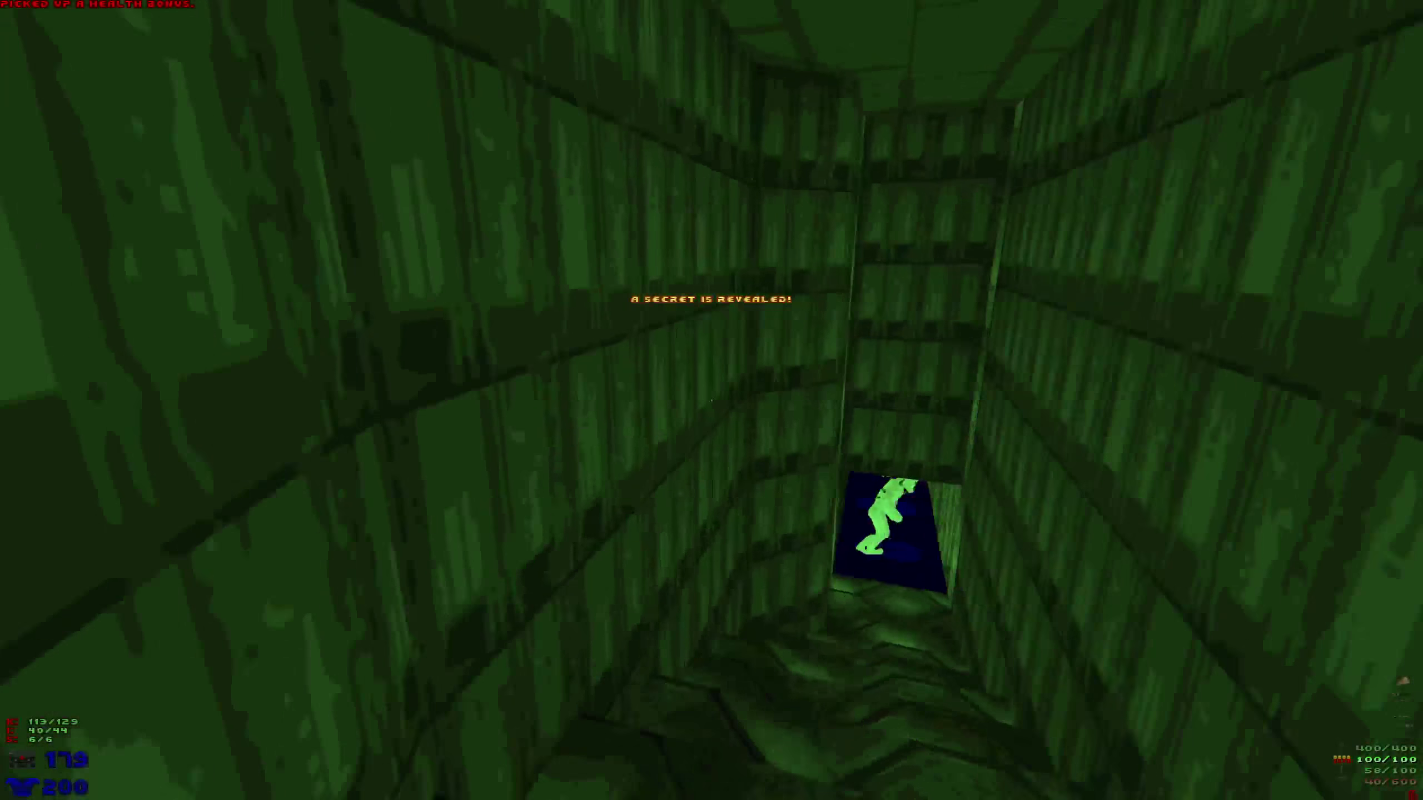
key(w)
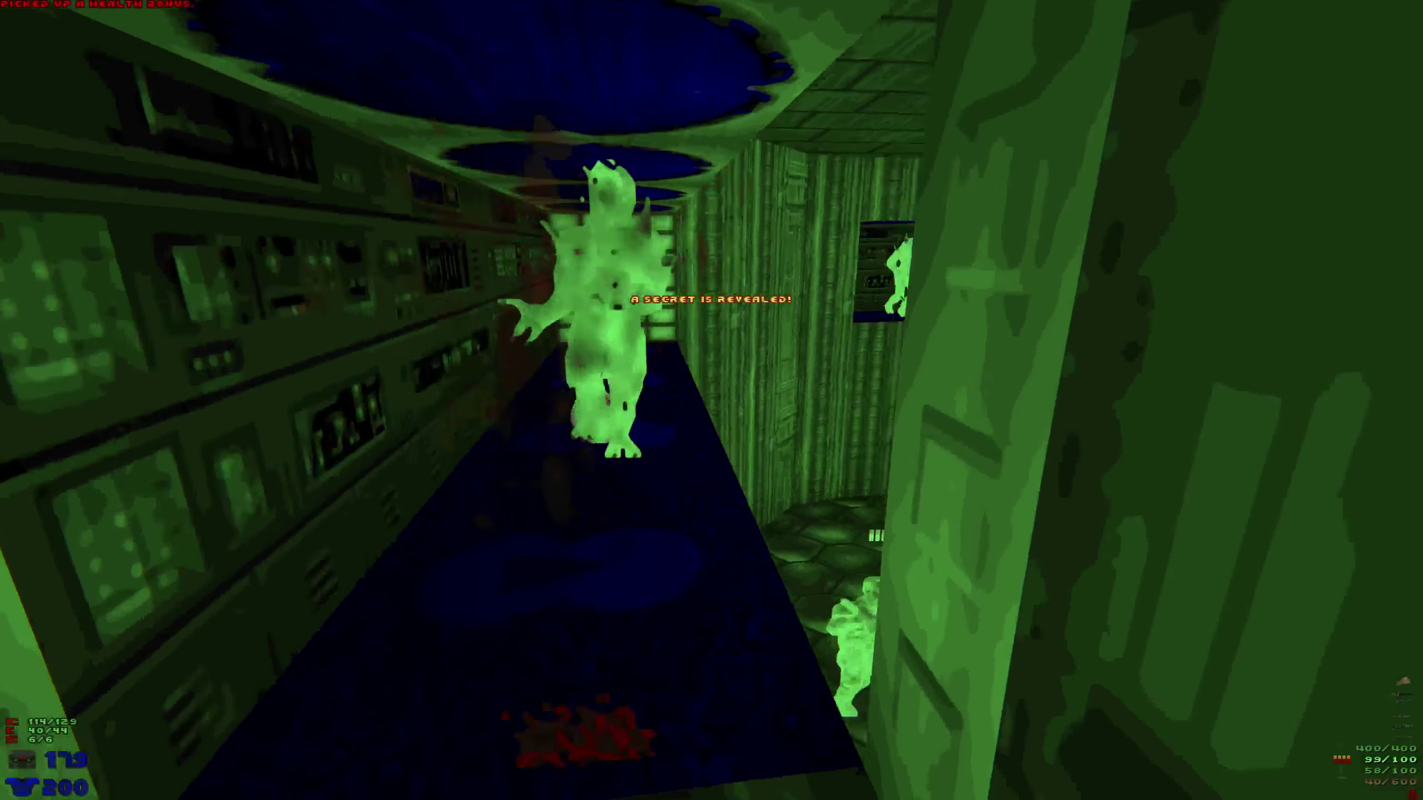
key(w)
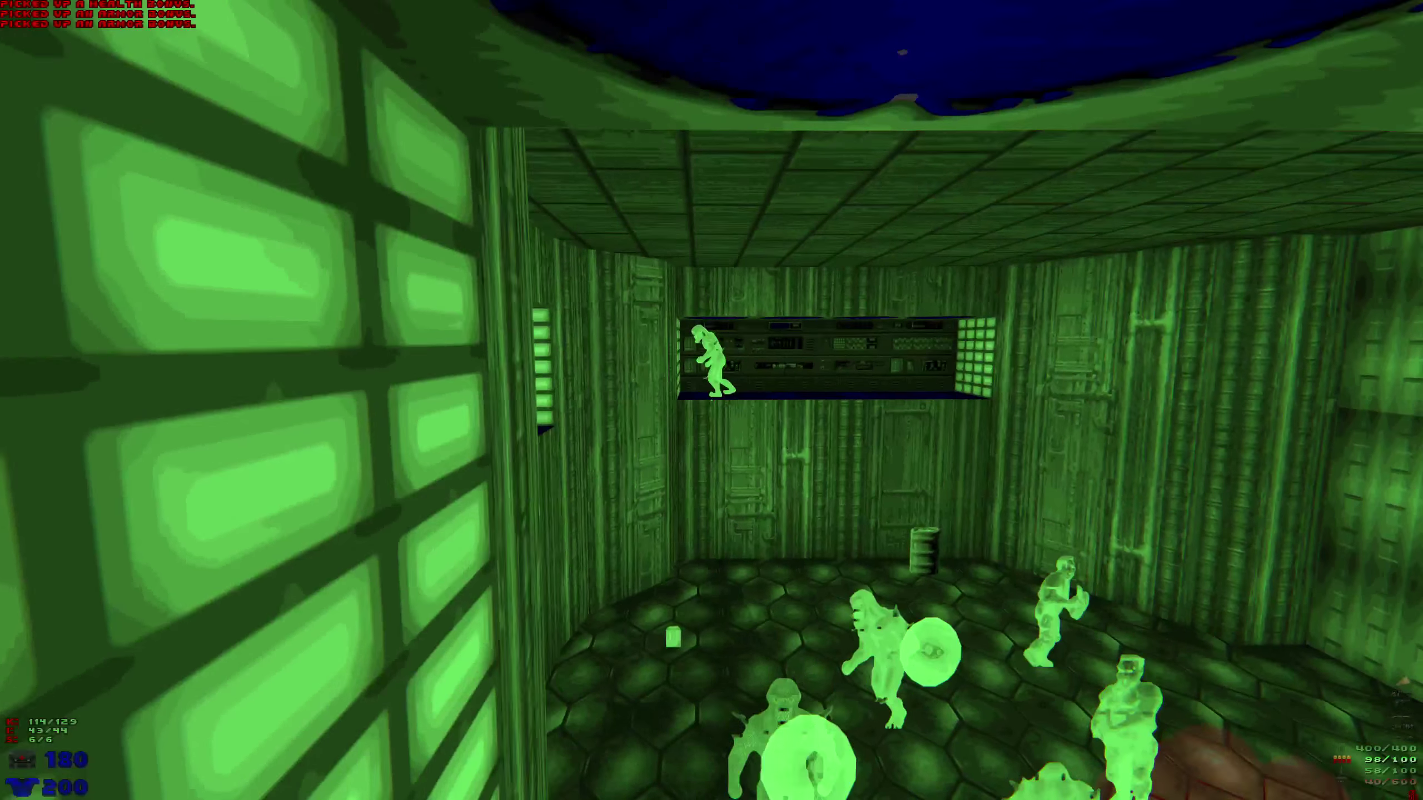
key(w)
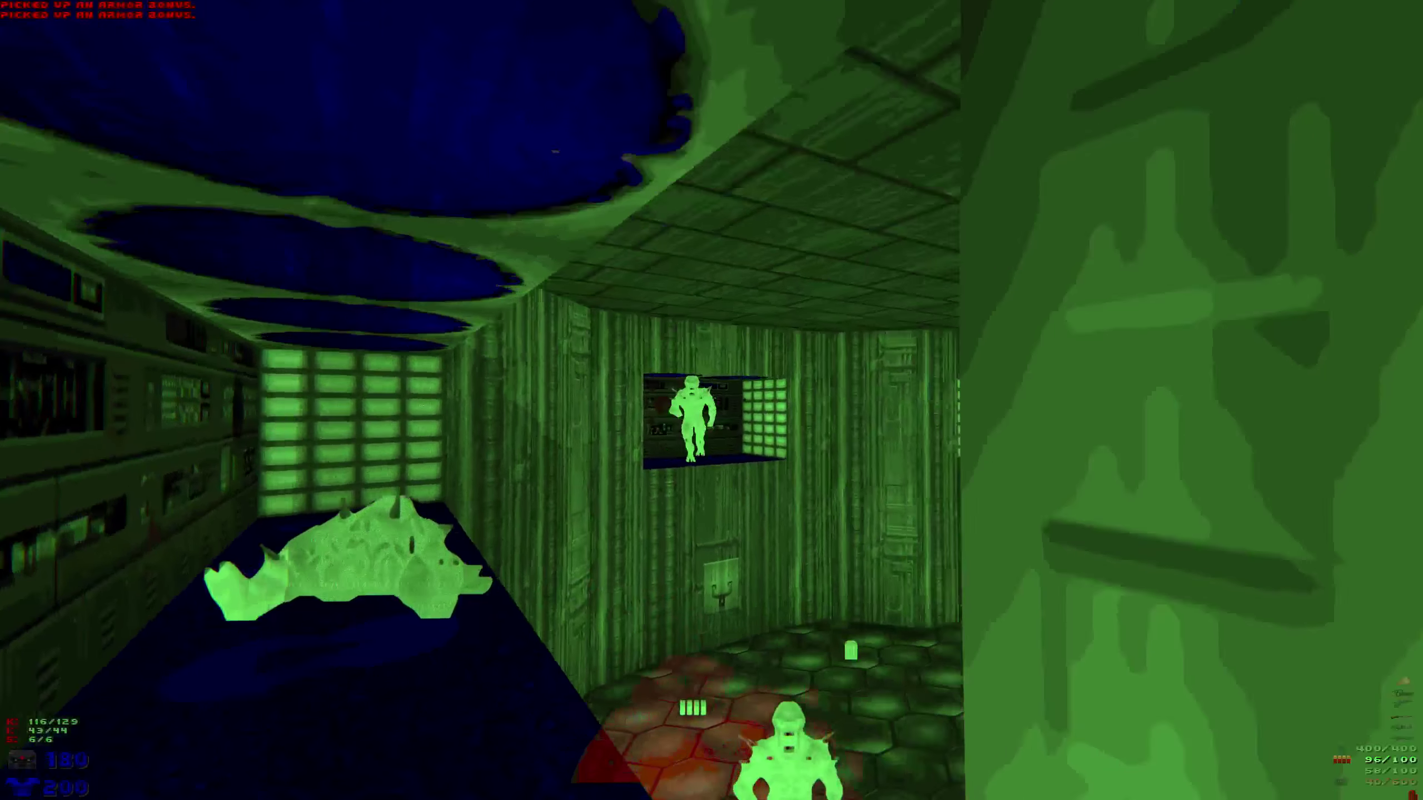
key(w)
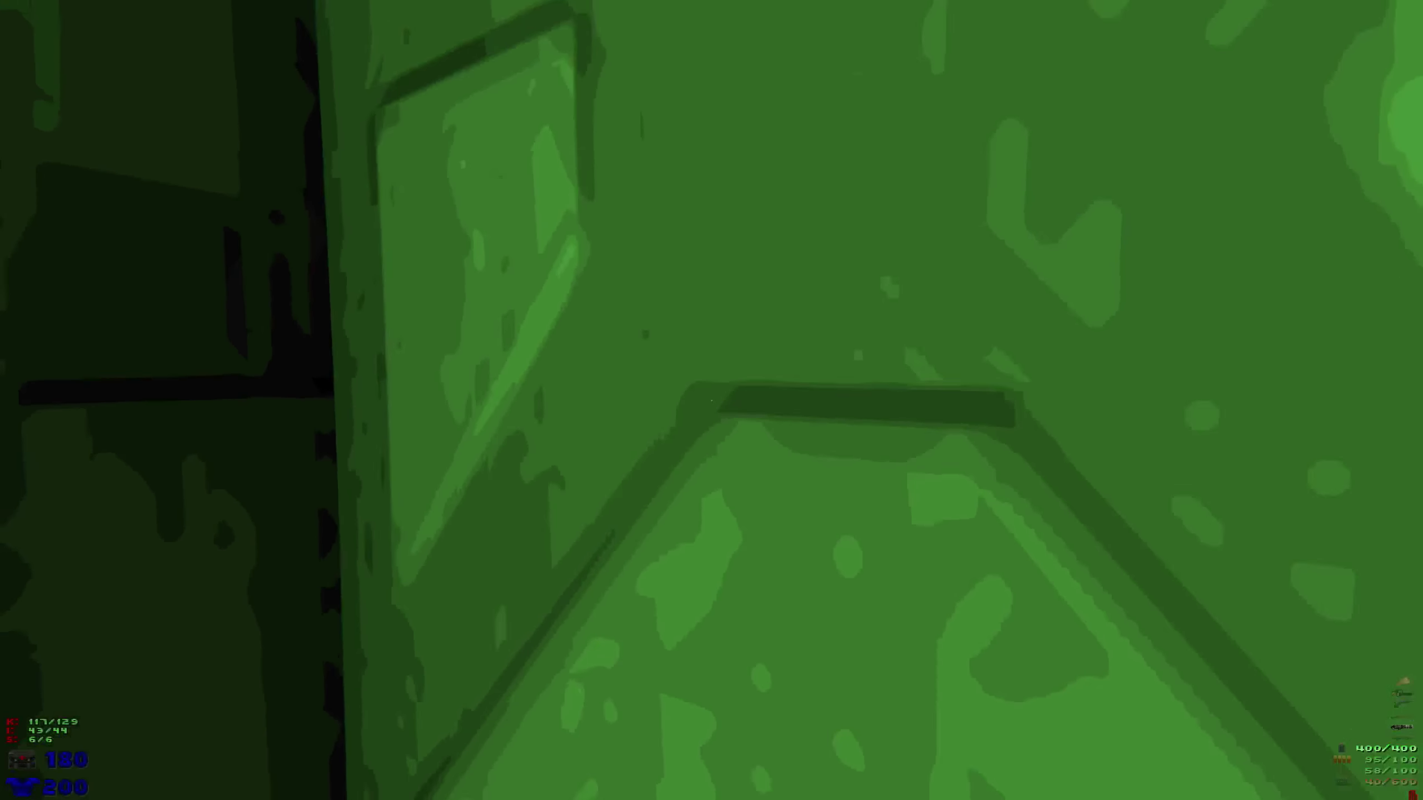
Shoot the monsters in the room and collect its shotgun shells and ammo clips.
key(w)
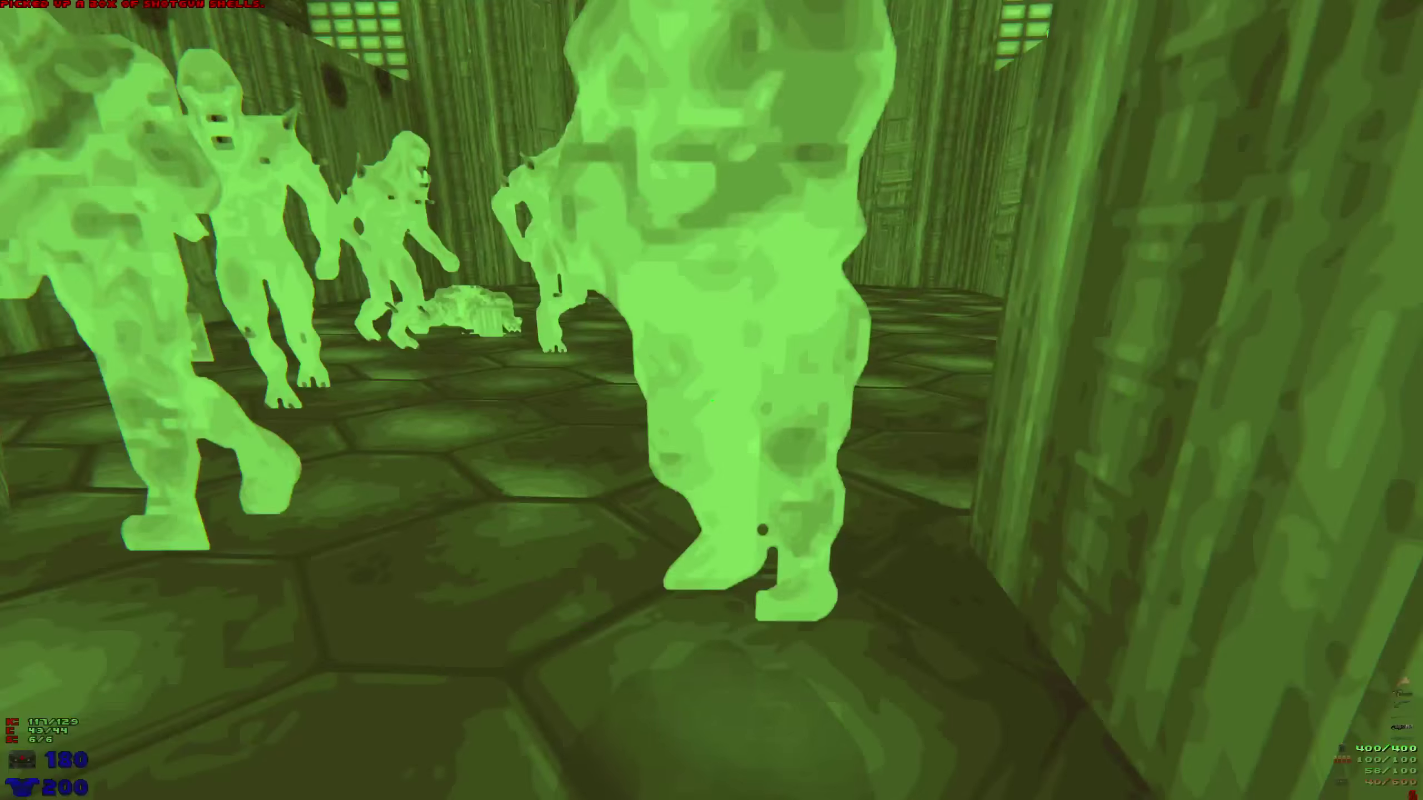
key(ctrl)
key(w)
key(ctrl)
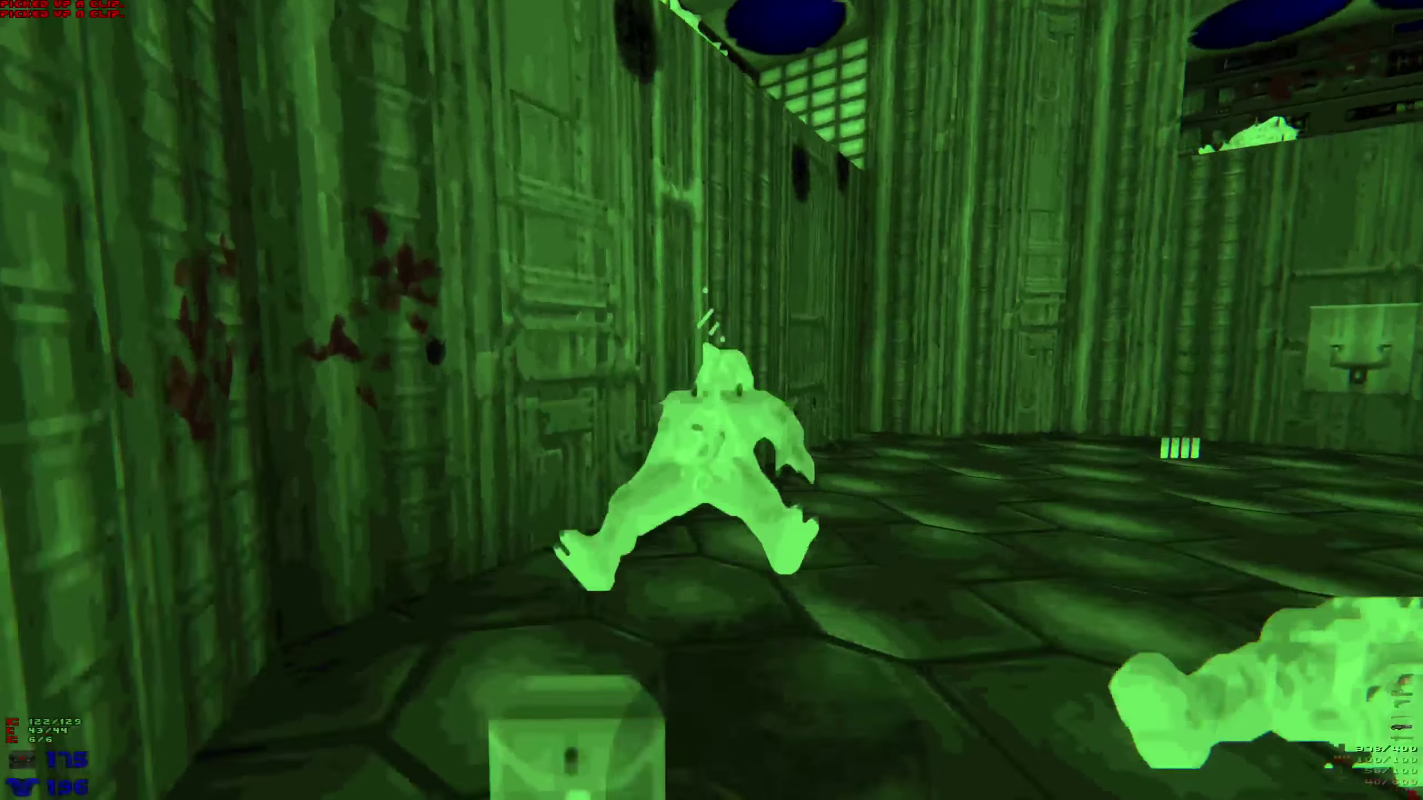
key(w)
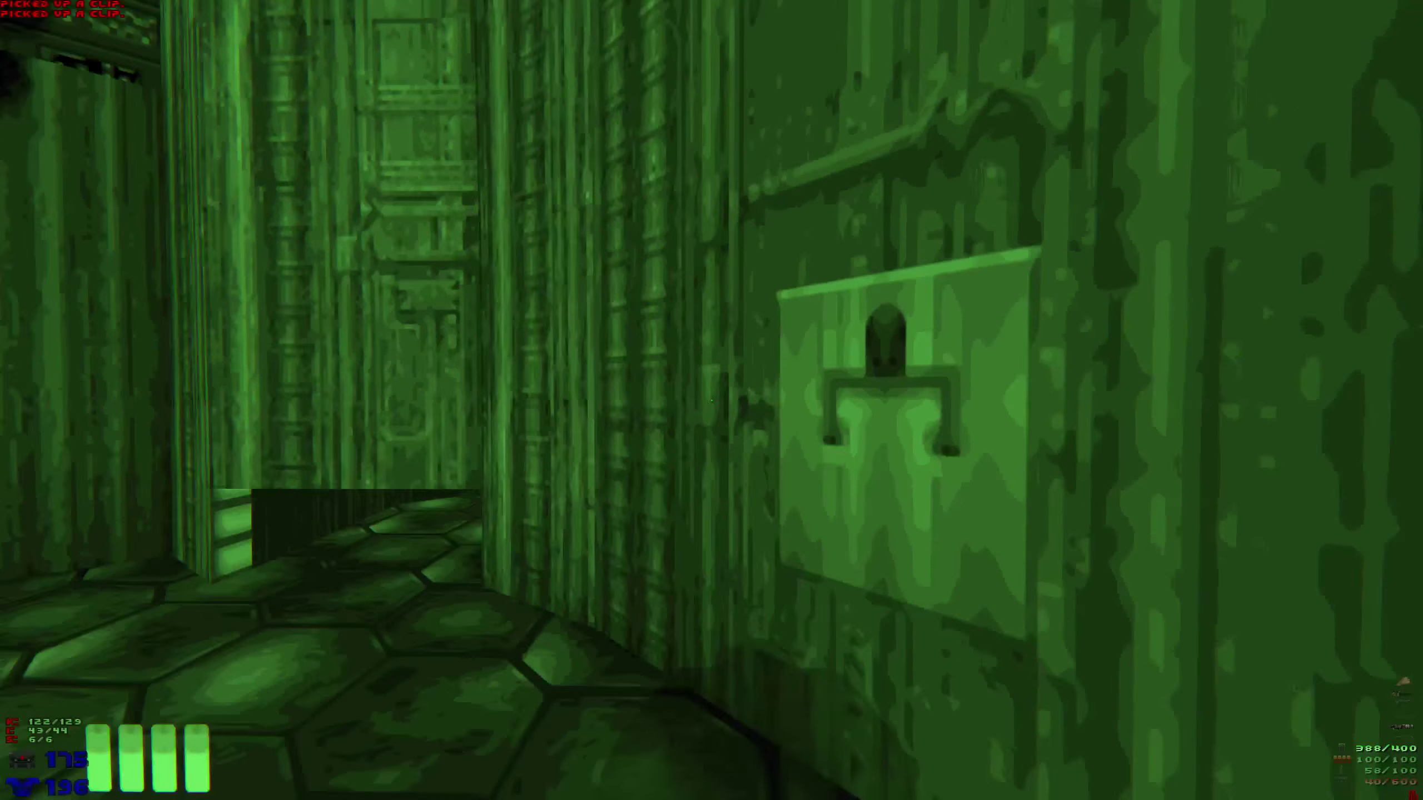
key(w)
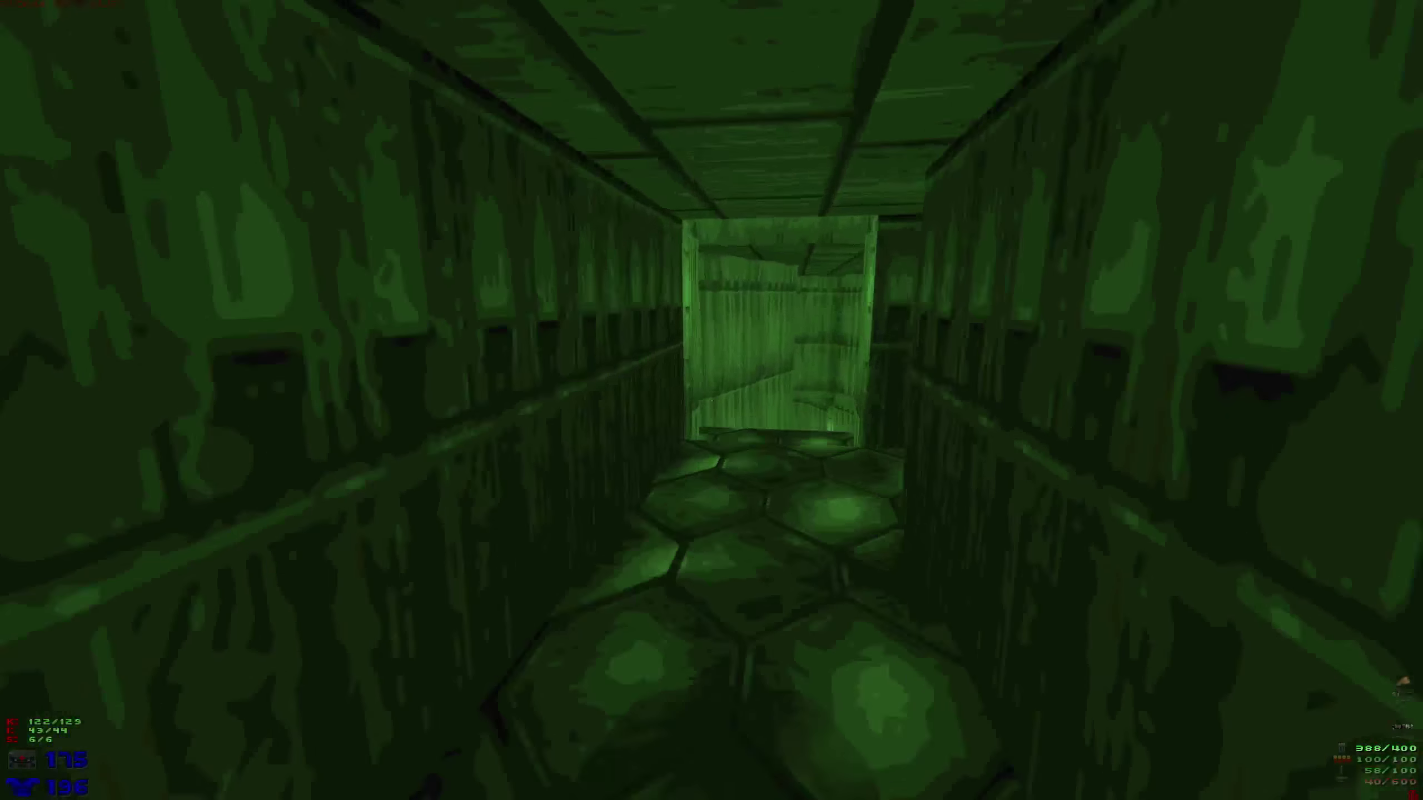
key(w)
key(w)
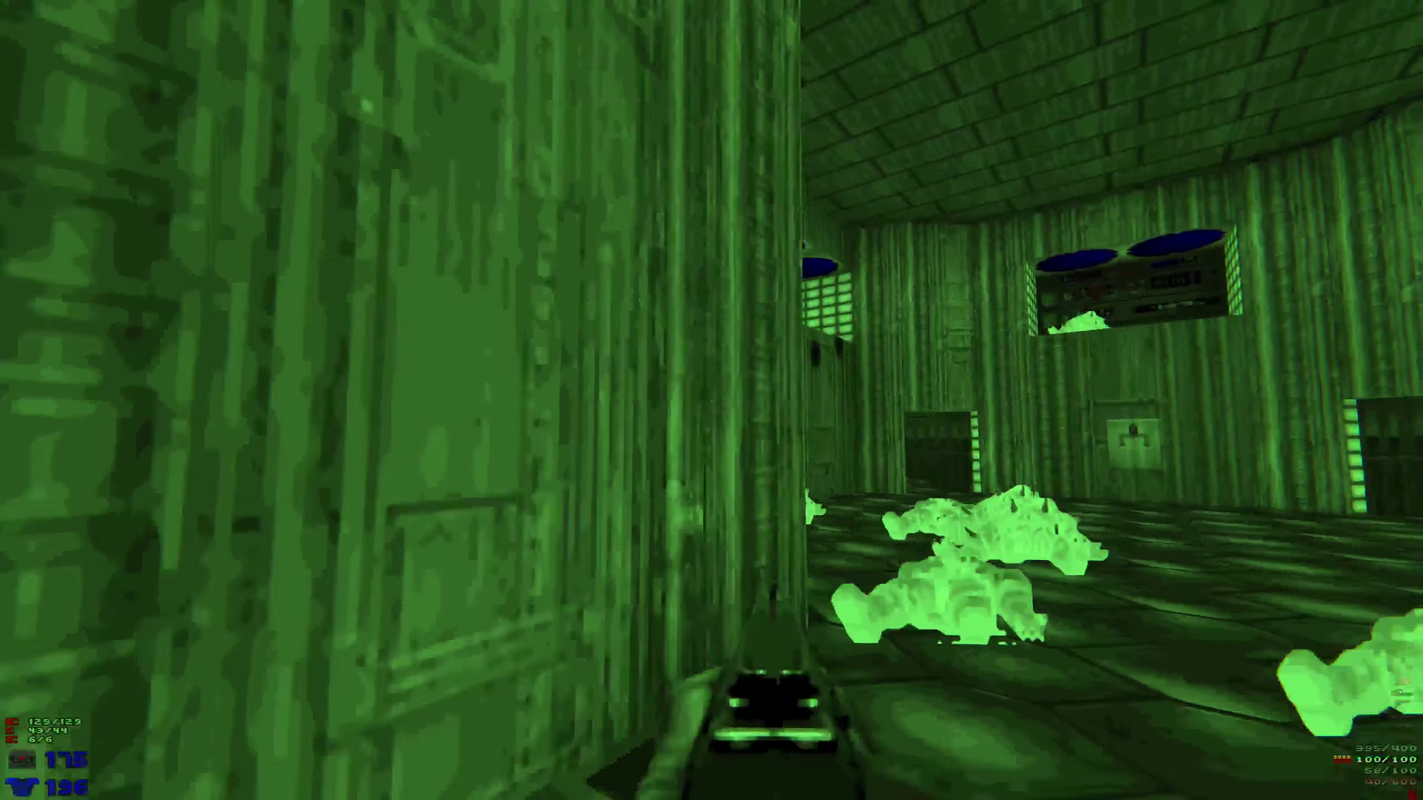
Show the automap overlay while passing the corpse room, then hide it again.
key(Tab)
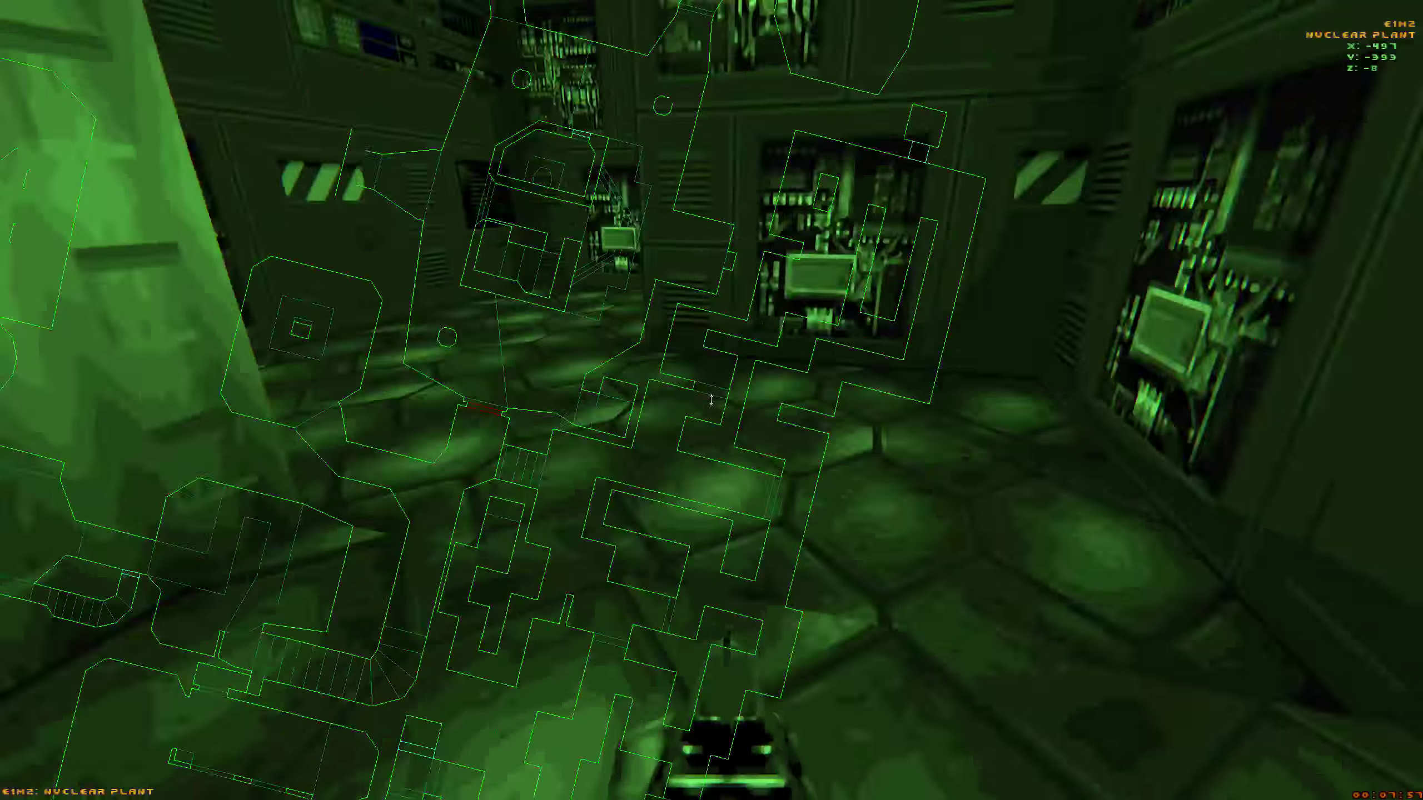
key(Tab)
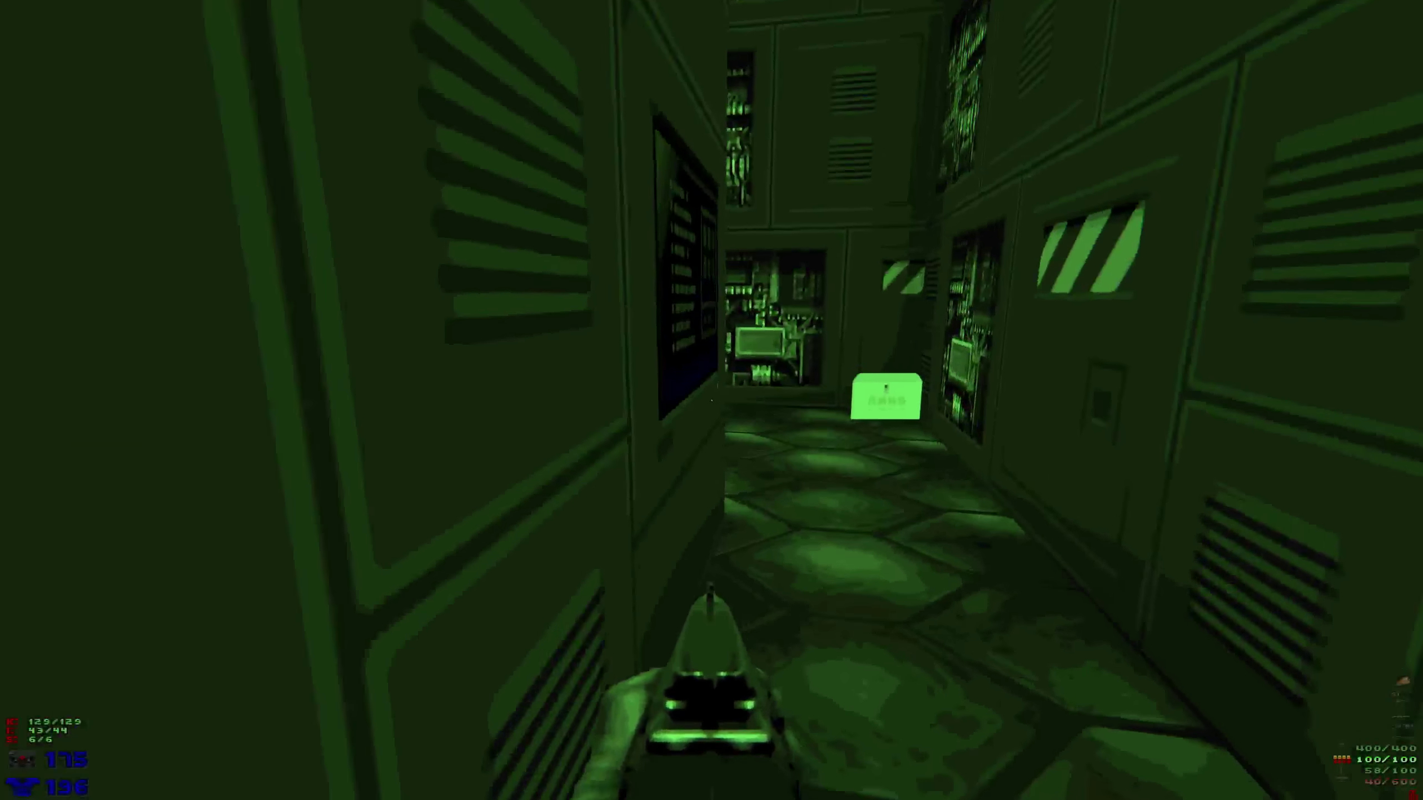